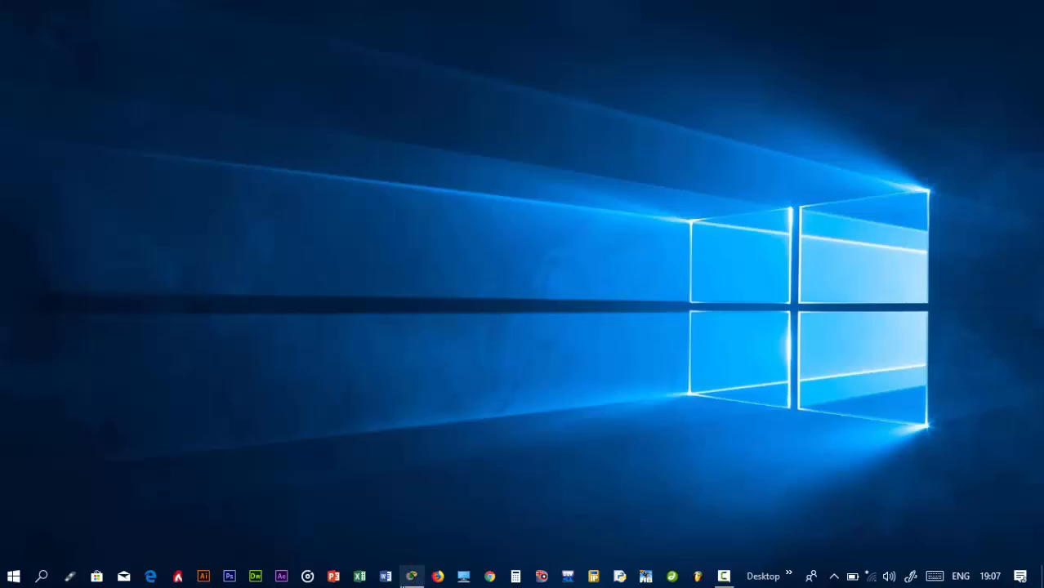
- Switch to Cisco Packet Tracer and connect GigabitEthernet0/0 on Router0 to GigabitEthernet0/0 on Router1 with a copper cross-over cable
{"action": "left_click", "coordinate": [411, 575]}
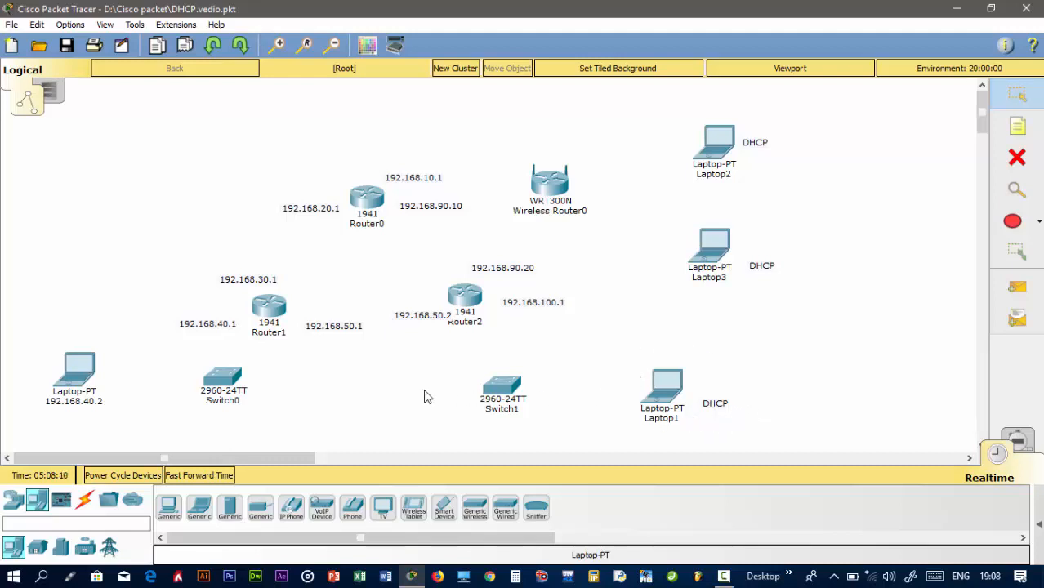
{"action": "left_click", "coordinate": [85, 499]}
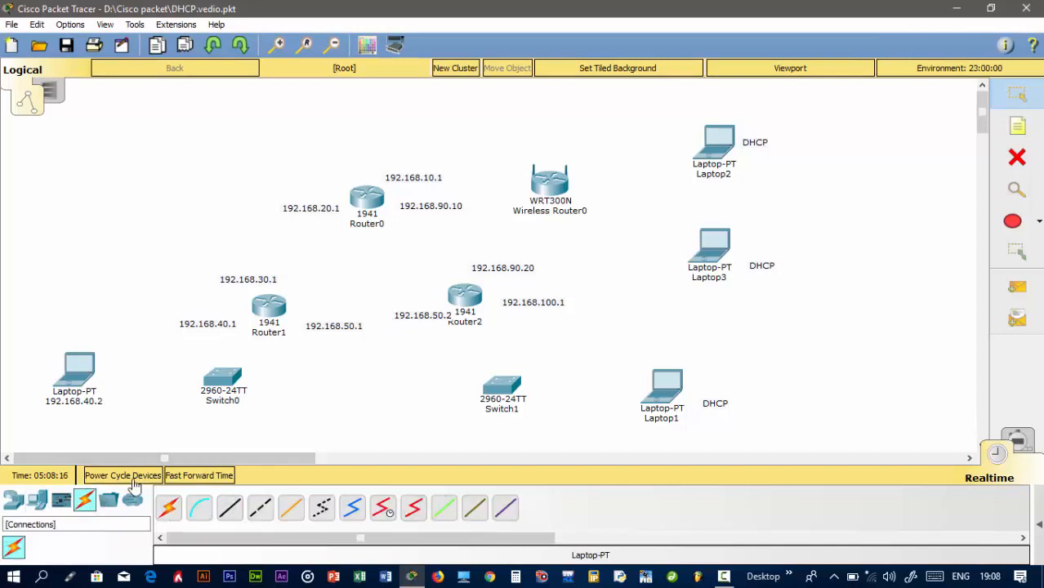
{"action": "left_click", "coordinate": [260, 507]}
{"action": "left_click", "coordinate": [371, 202]}
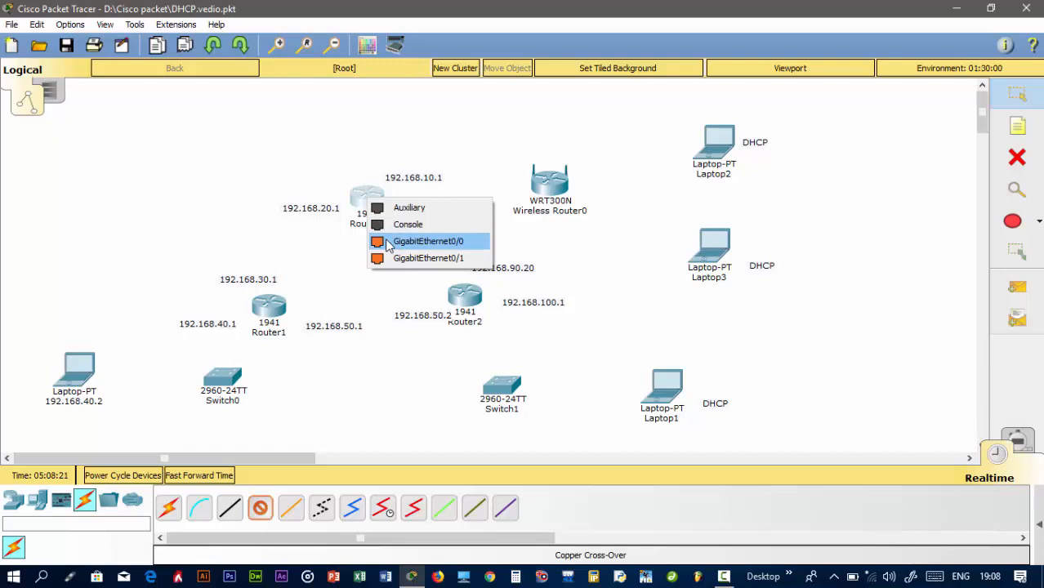
{"action": "left_click", "coordinate": [389, 243]}
{"action": "left_click", "coordinate": [266, 306]}
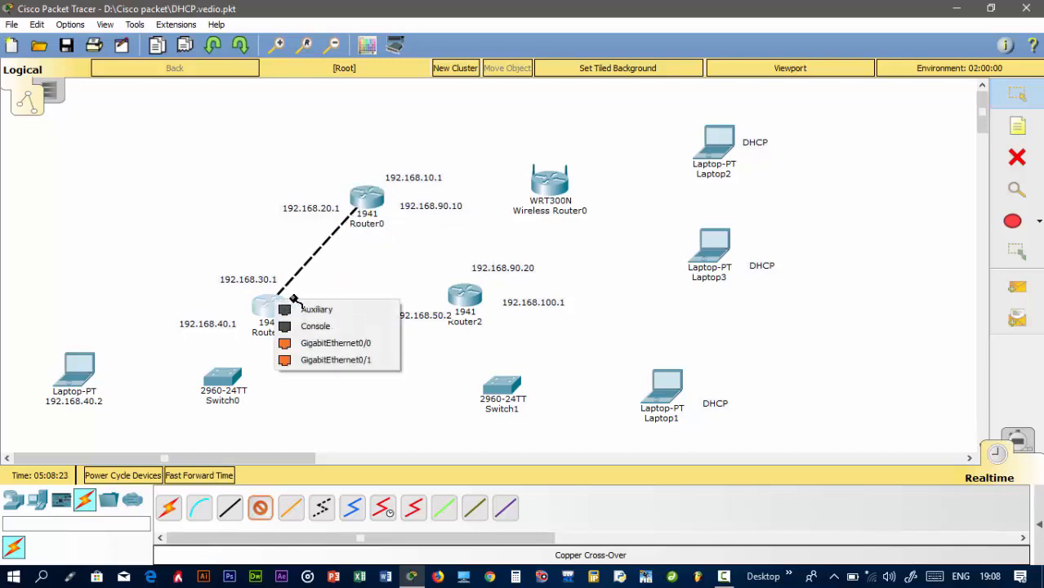
{"action": "left_click", "coordinate": [308, 342]}
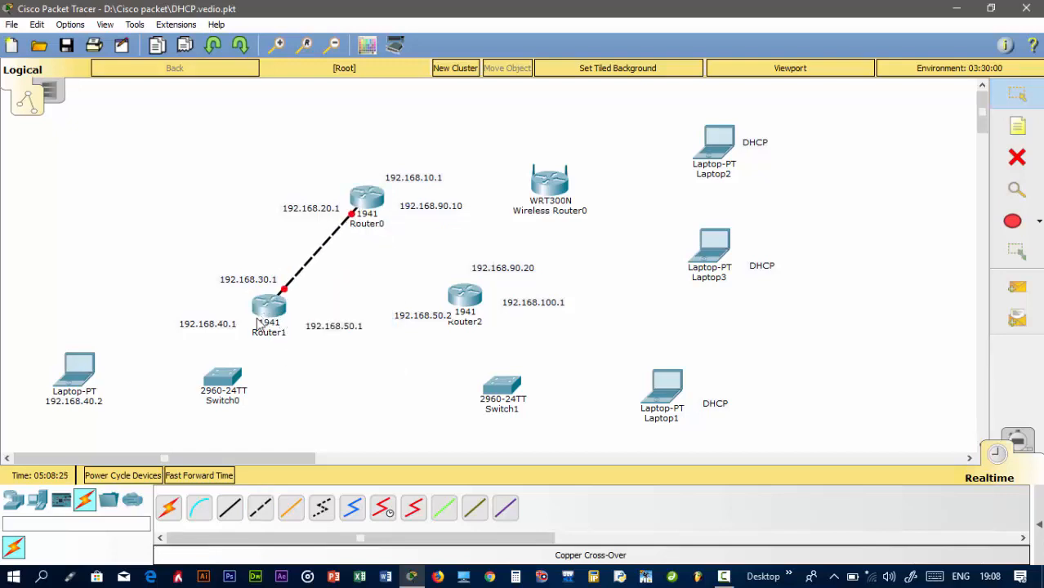
- Connect Router1's GigabitEthernet0/1 to Switch0's FastEthernet0/13 with a copper straight-through cable
{"action": "left_click", "coordinate": [229, 507]}
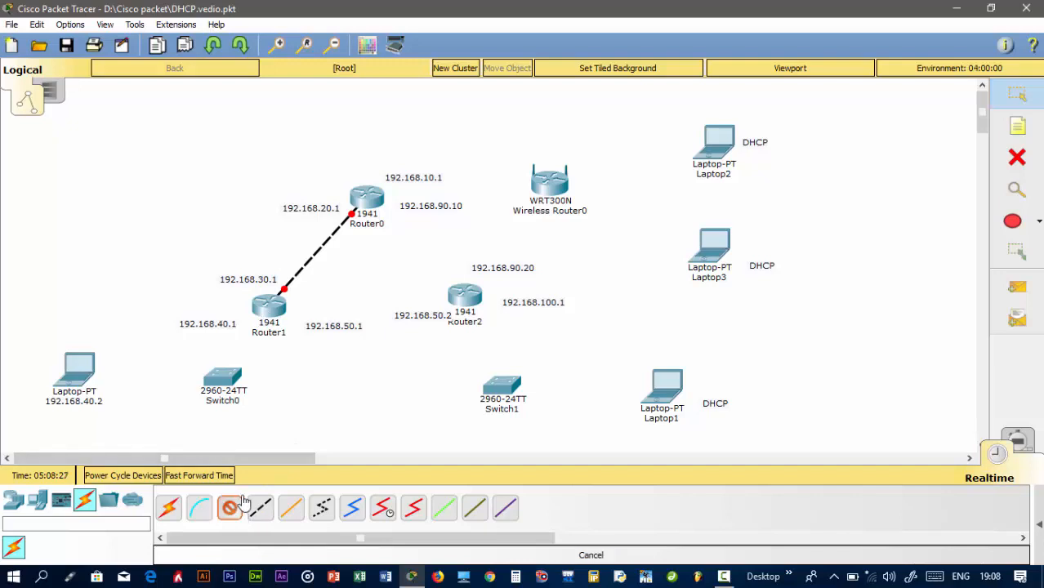
{"action": "left_click", "coordinate": [276, 299]}
{"action": "left_click", "coordinate": [314, 343]}
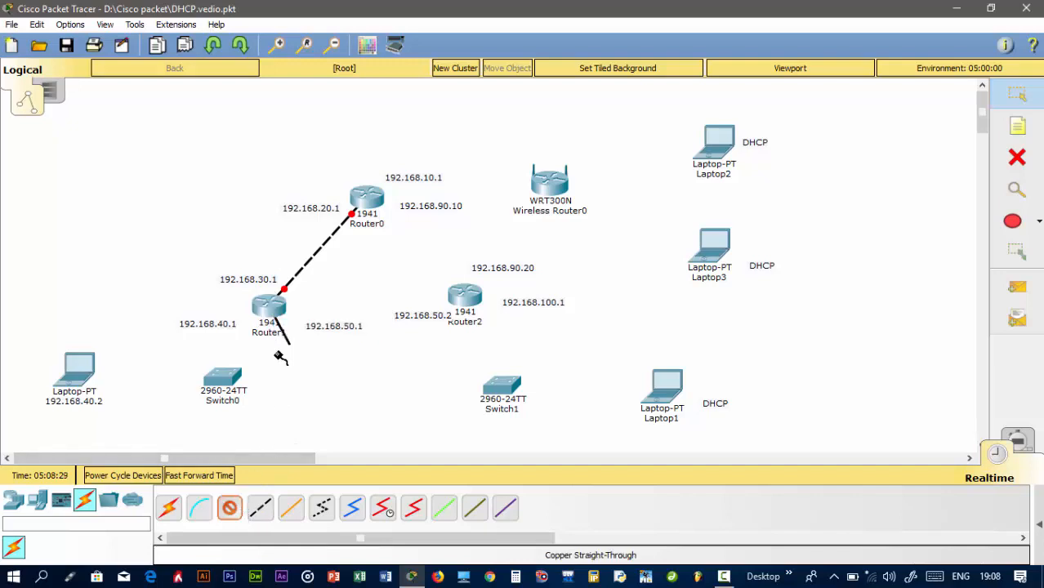
{"action": "left_click", "coordinate": [228, 381]}
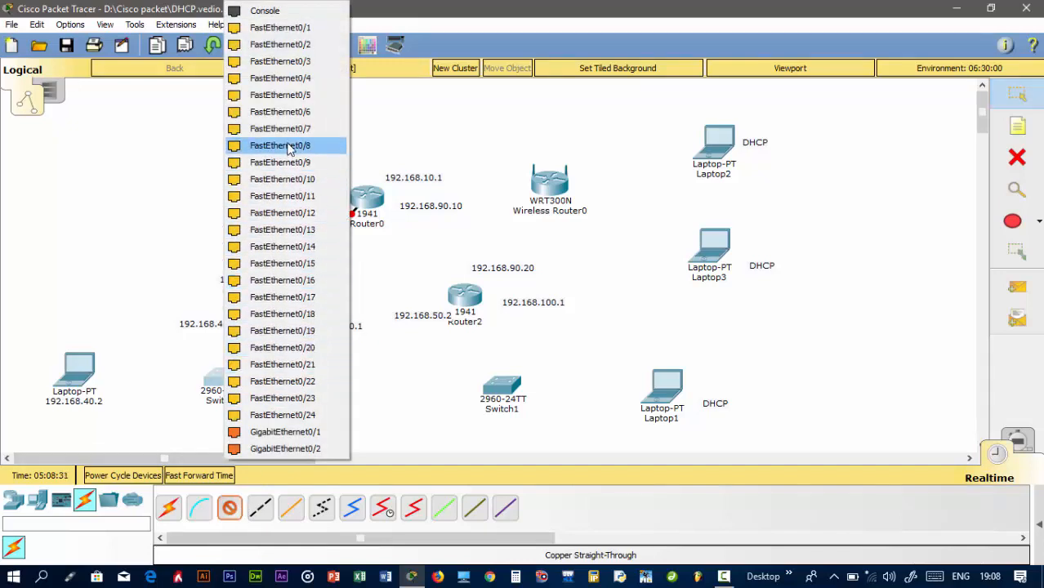
{"action": "left_click", "coordinate": [282, 229]}
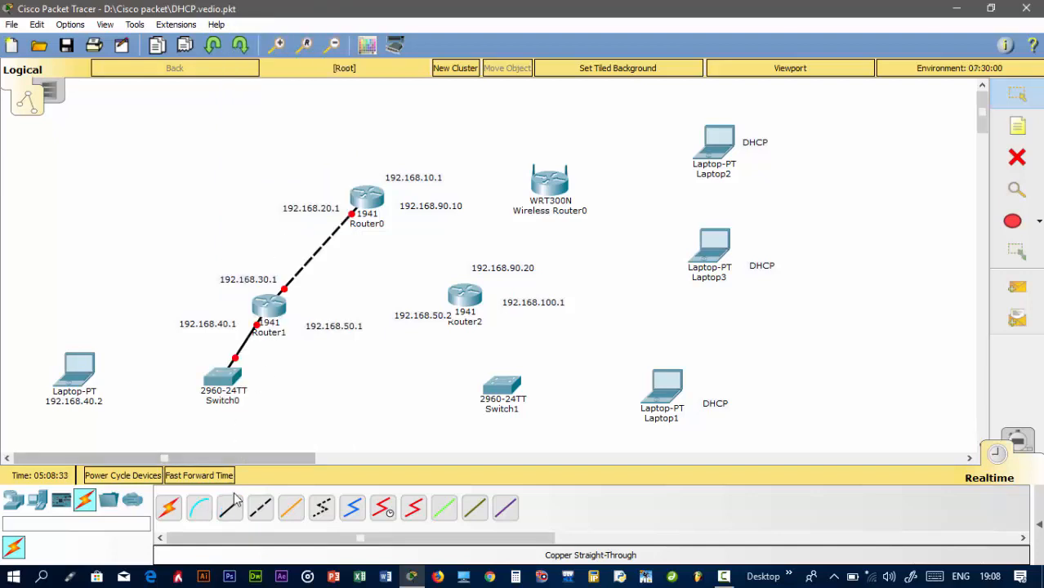
- Connect a FastEthernet port on Switch0 to FastEthernet0 on the 192.168.40.2 laptop with a copper straight-through cable
{"action": "left_click", "coordinate": [229, 508]}
{"action": "left_click", "coordinate": [233, 384]}
{"action": "left_click", "coordinate": [282, 363]}
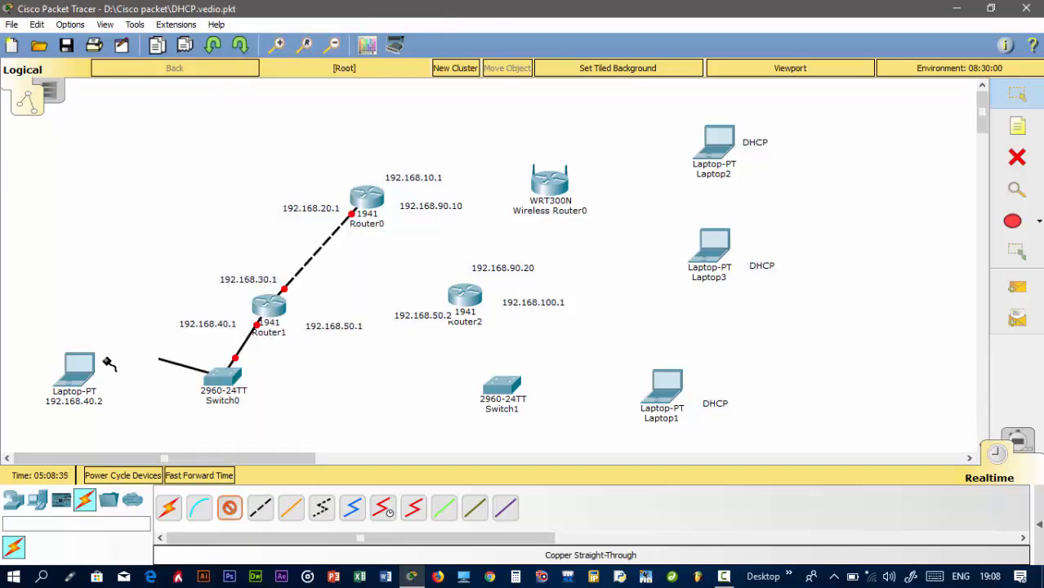
{"action": "left_click", "coordinate": [78, 369]}
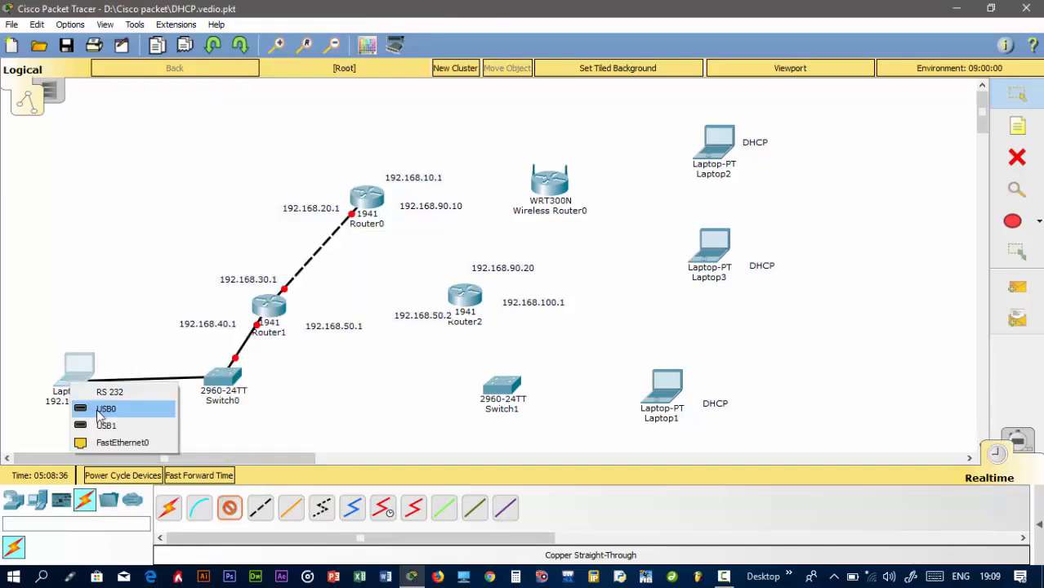
{"action": "left_click", "coordinate": [136, 441]}
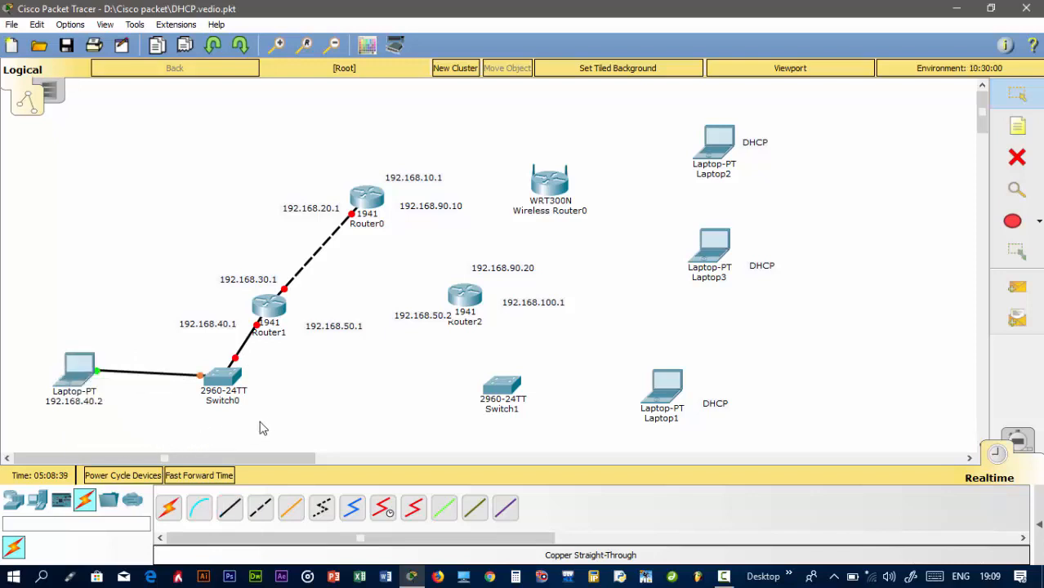
- Connect Router2's GigabitEthernet0/1 to Switch1's FastEthernet0/22 with a copper straight-through cable
{"action": "left_click", "coordinate": [231, 511]}
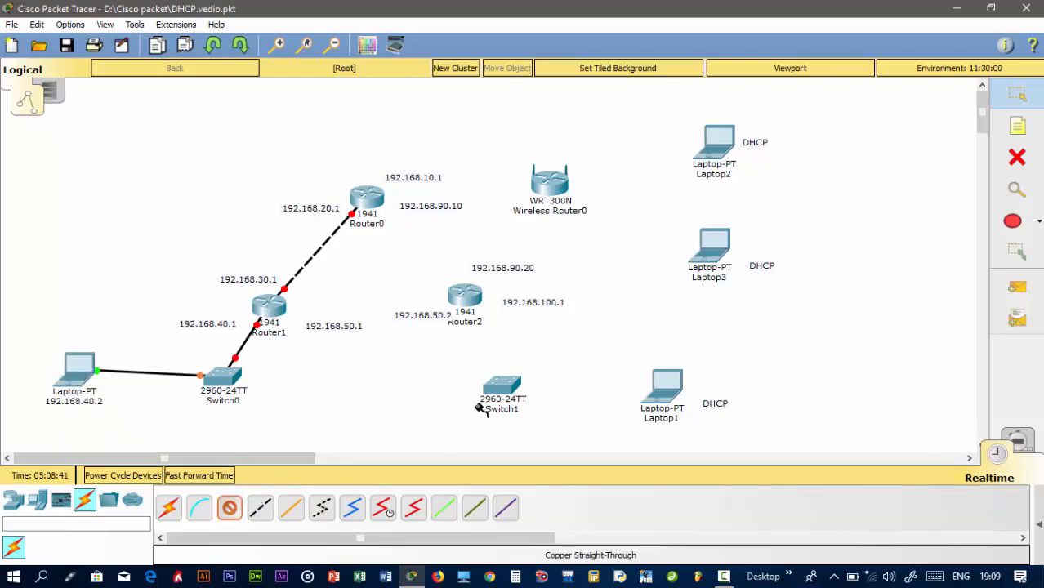
{"action": "left_click", "coordinate": [476, 307]}
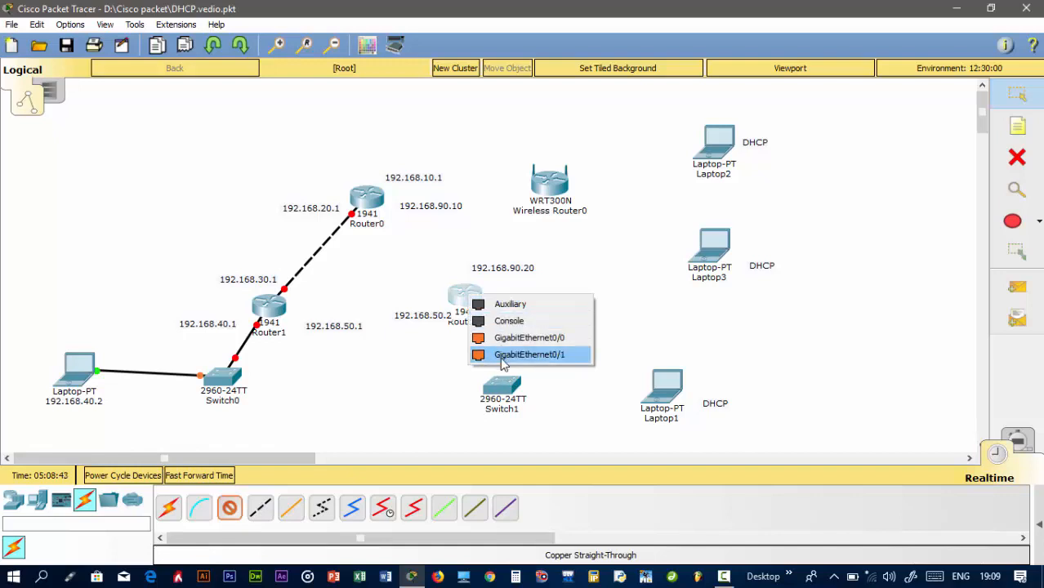
{"action": "left_click", "coordinate": [508, 353]}
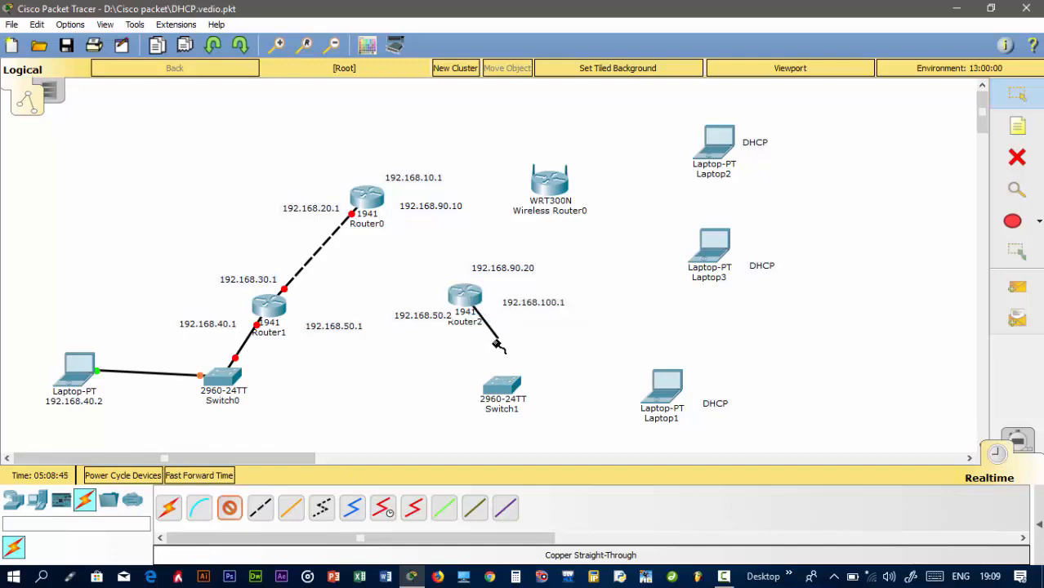
{"action": "left_click", "coordinate": [478, 309]}
{"action": "left_click", "coordinate": [502, 340]}
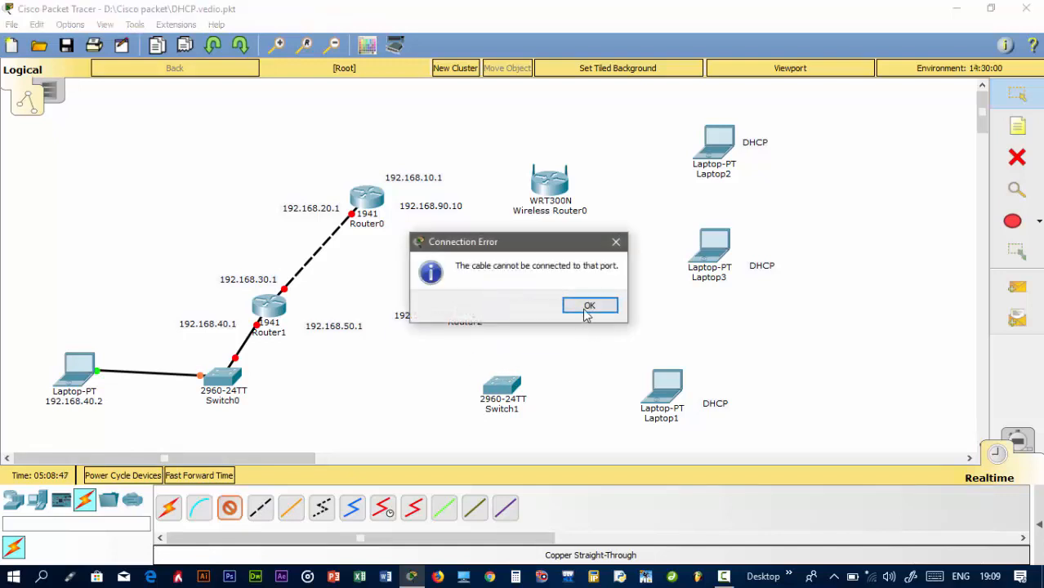
{"action": "left_click", "coordinate": [587, 305]}
{"action": "left_click", "coordinate": [499, 385]}
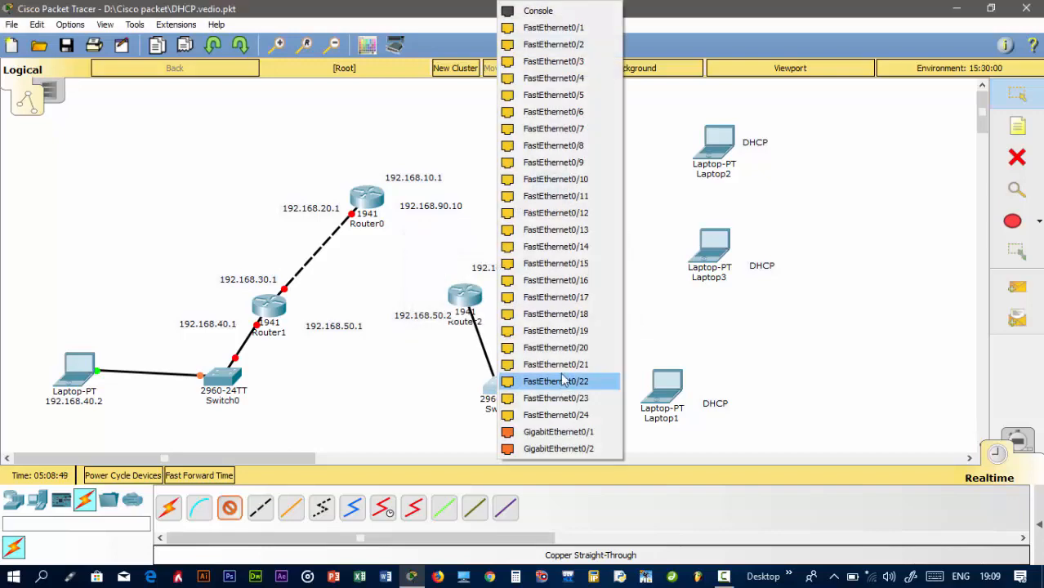
{"action": "left_click", "coordinate": [541, 378]}
- Connect a FastEthernet port on Switch1 to FastEthernet0 on Laptop1 with a copper straight-through cable
{"action": "left_click", "coordinate": [229, 508]}
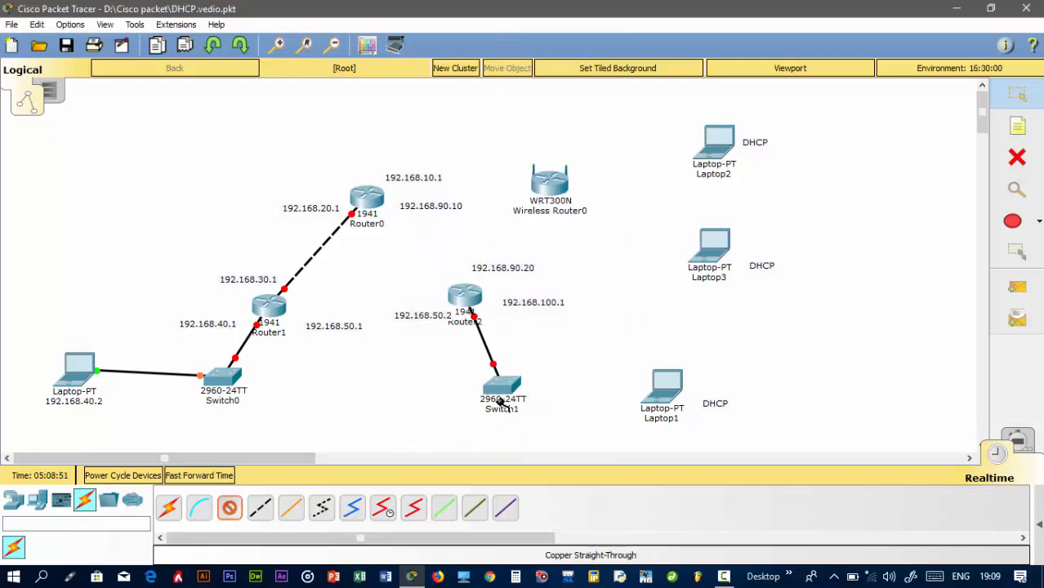
{"action": "left_click", "coordinate": [500, 390]}
{"action": "left_click", "coordinate": [576, 366]}
{"action": "left_click", "coordinate": [662, 397]}
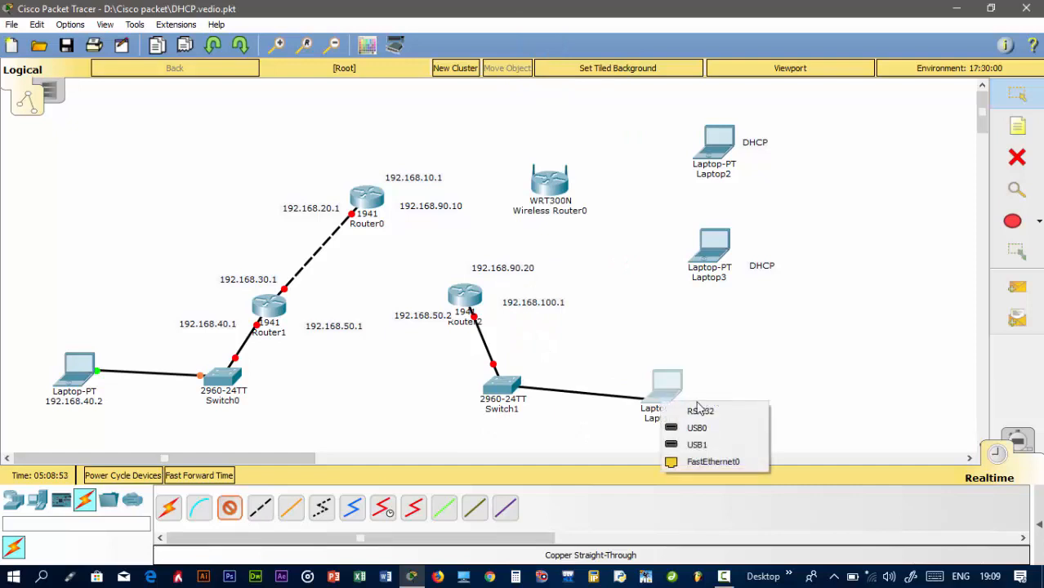
{"action": "left_click", "coordinate": [708, 463]}
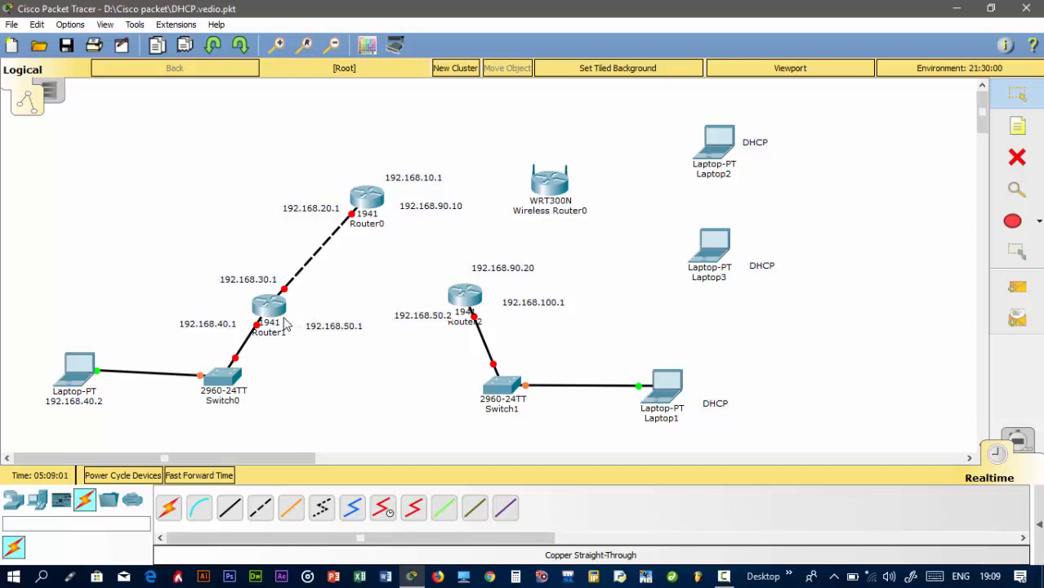
{"action": "left_click", "coordinate": [413, 511]}
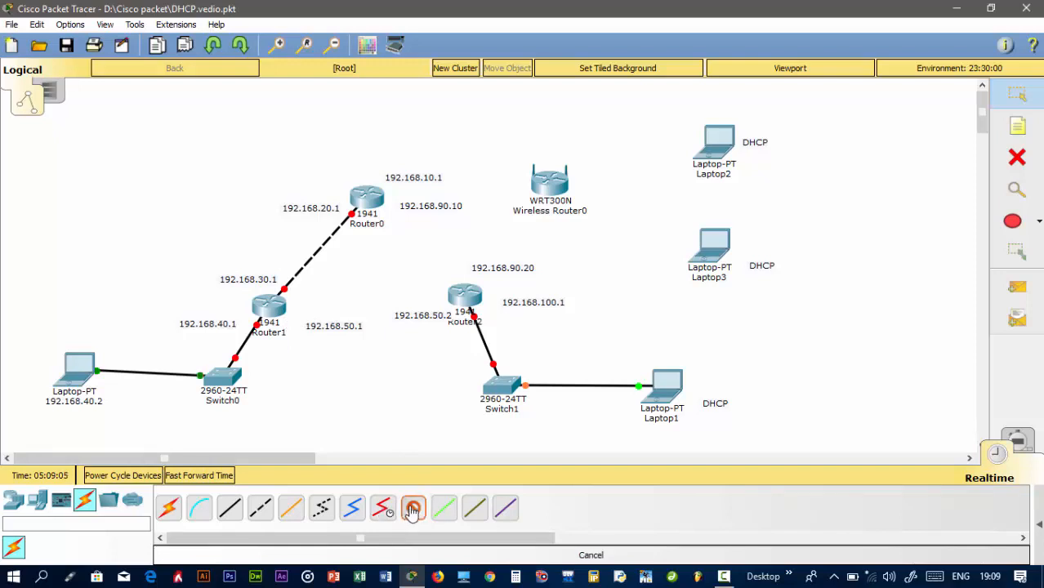
{"action": "left_click", "coordinate": [384, 509]}
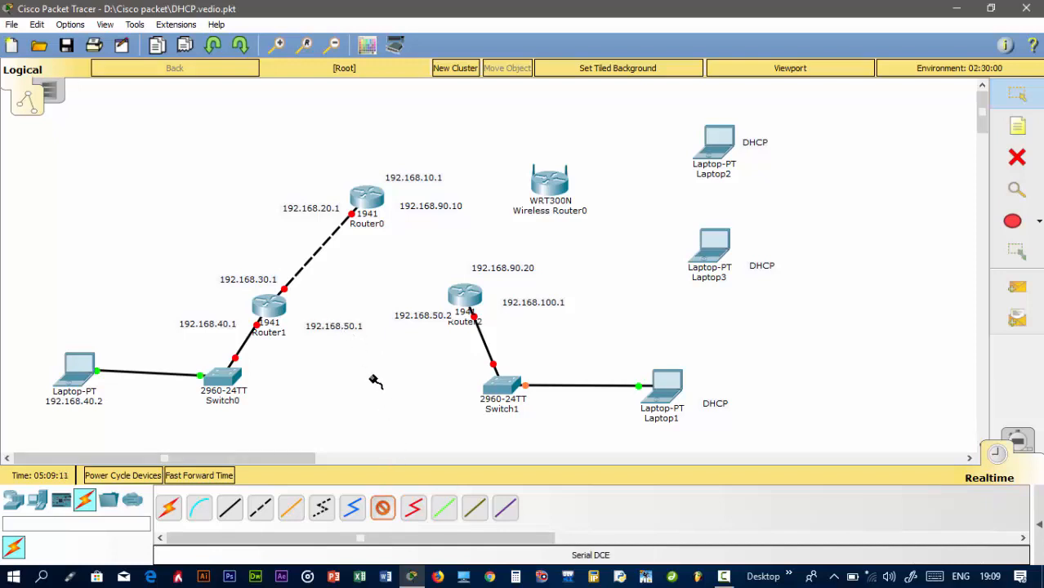
{"action": "key", "text": "Escape"}
- Install an HWIC-2T serial module in the leftmost expansion slot of Router0 and check the installed card
{"action": "left_click", "coordinate": [369, 201]}
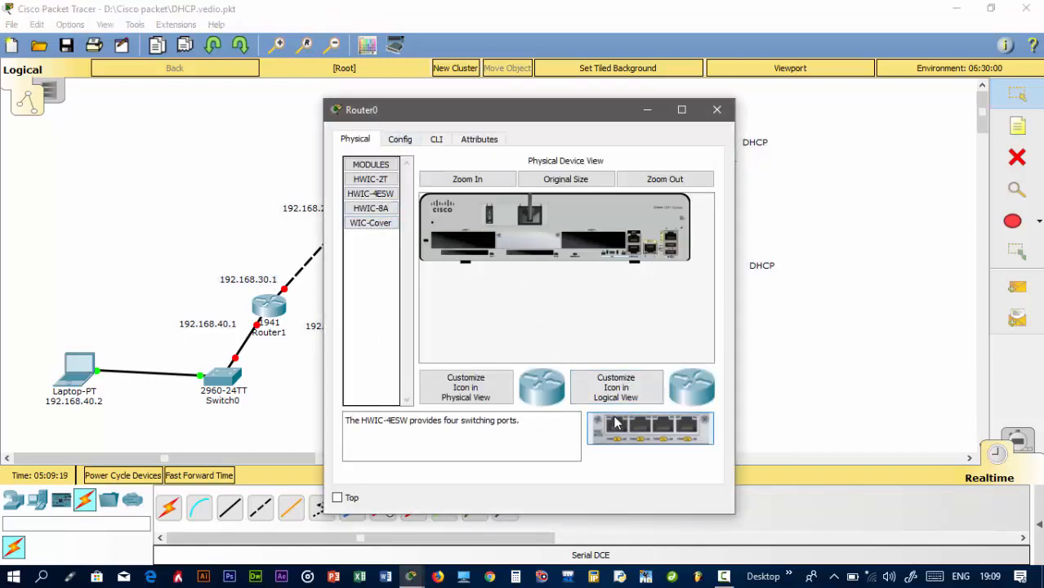
{"action": "left_click", "coordinate": [383, 180]}
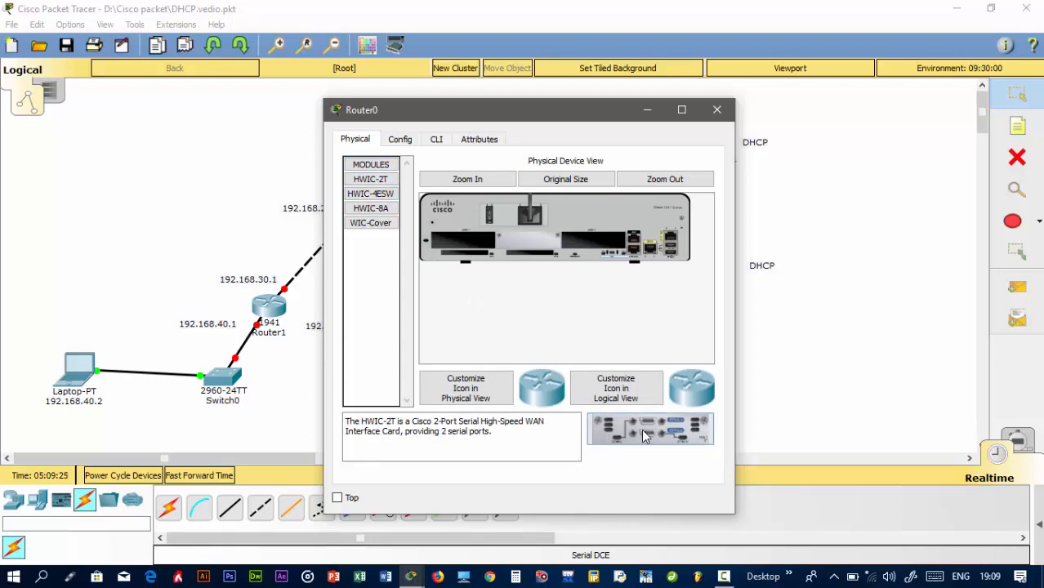
{"action": "left_click_drag", "start_coordinate": [641, 429], "coordinate": [489, 260]}
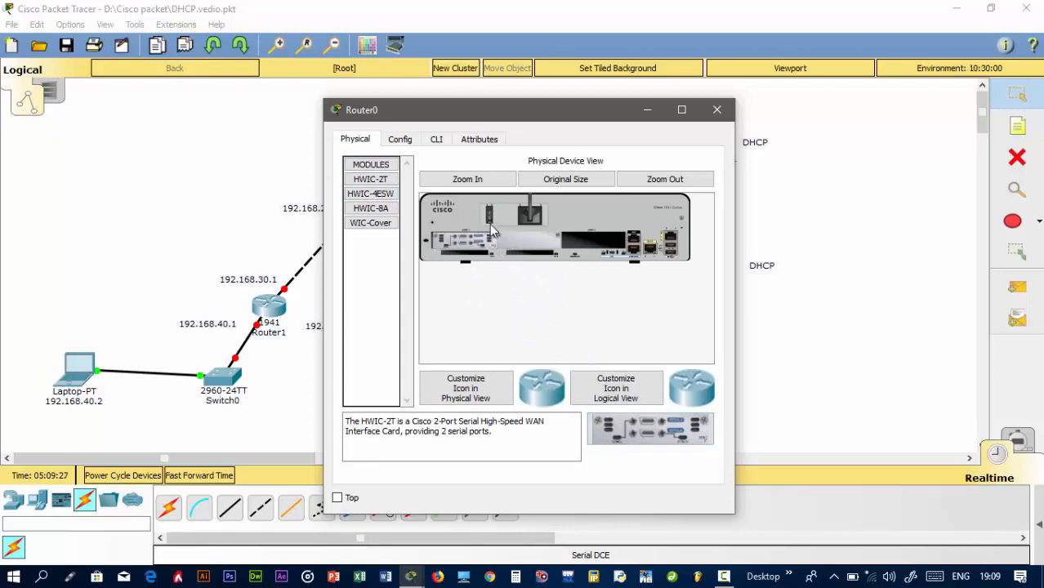
{"action": "left_click", "coordinate": [717, 110]}
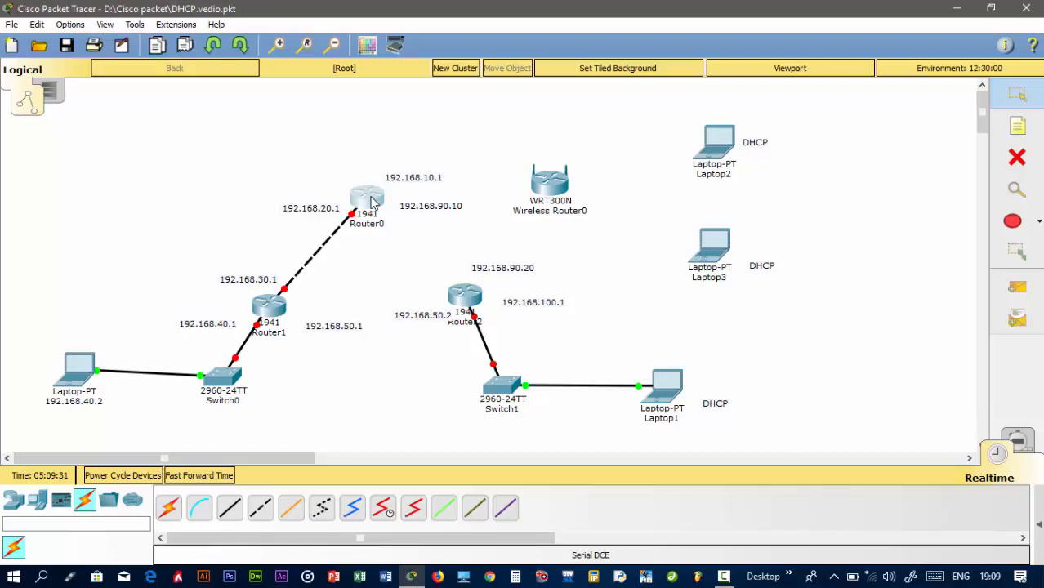
{"action": "left_click", "coordinate": [370, 198]}
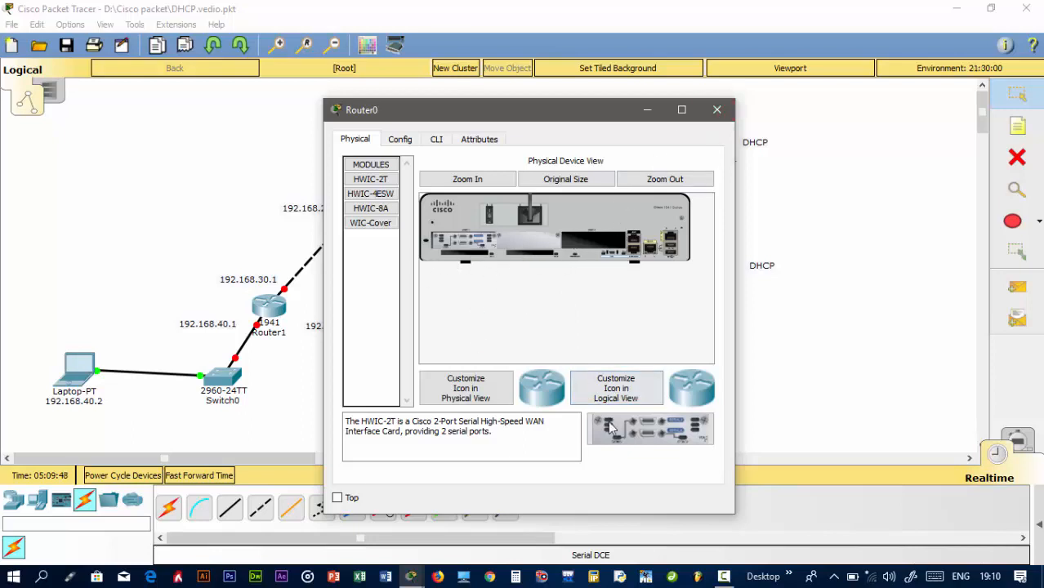
{"action": "left_click", "coordinate": [717, 110]}
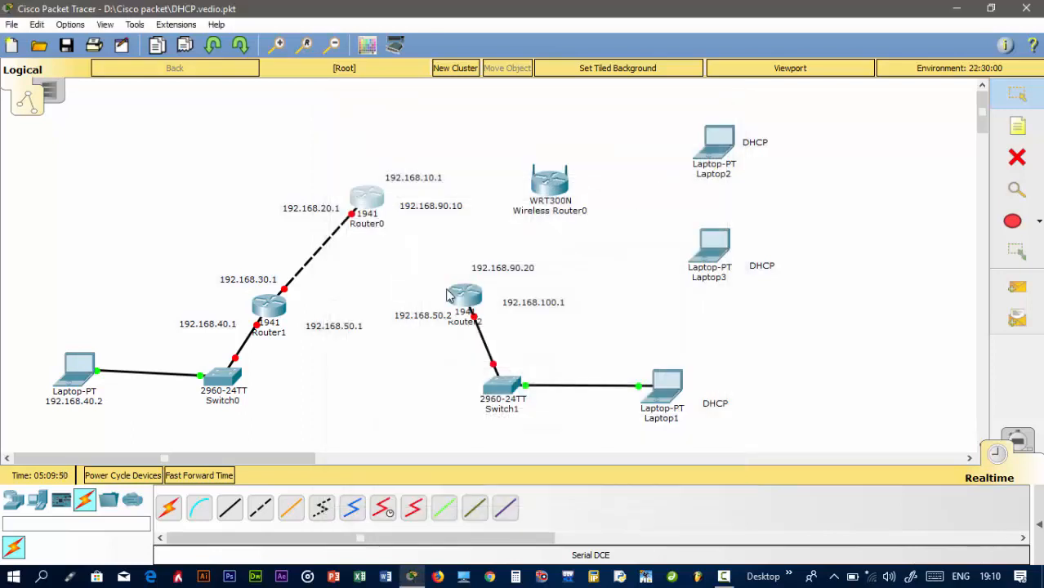
- Install an HWIC-2T serial module in the leftmost expansion slot of Router2
{"action": "left_click", "coordinate": [460, 298]}
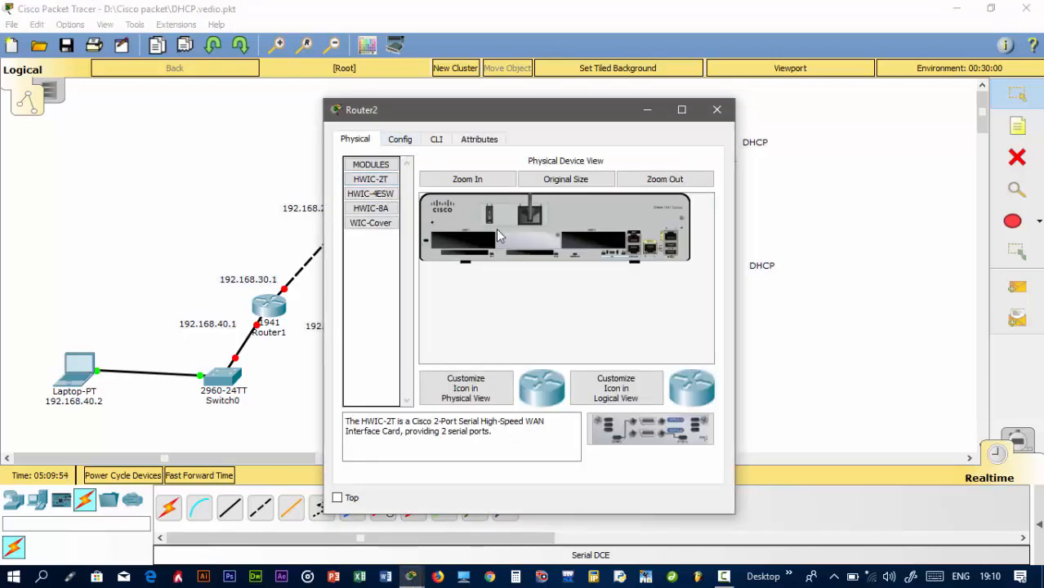
{"action": "left_click_drag", "start_coordinate": [634, 441], "coordinate": [496, 237]}
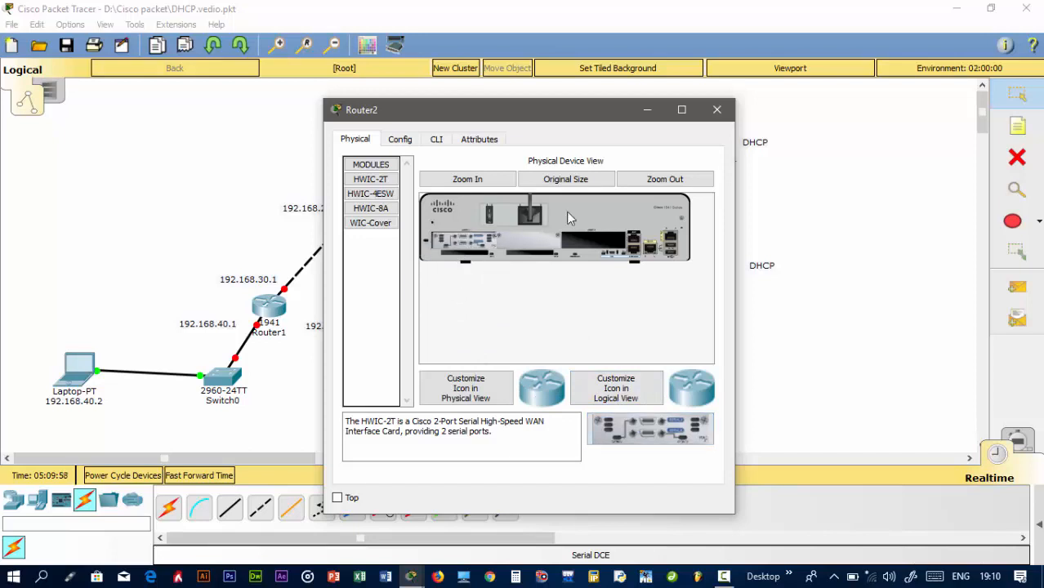
{"action": "left_click", "coordinate": [717, 109]}
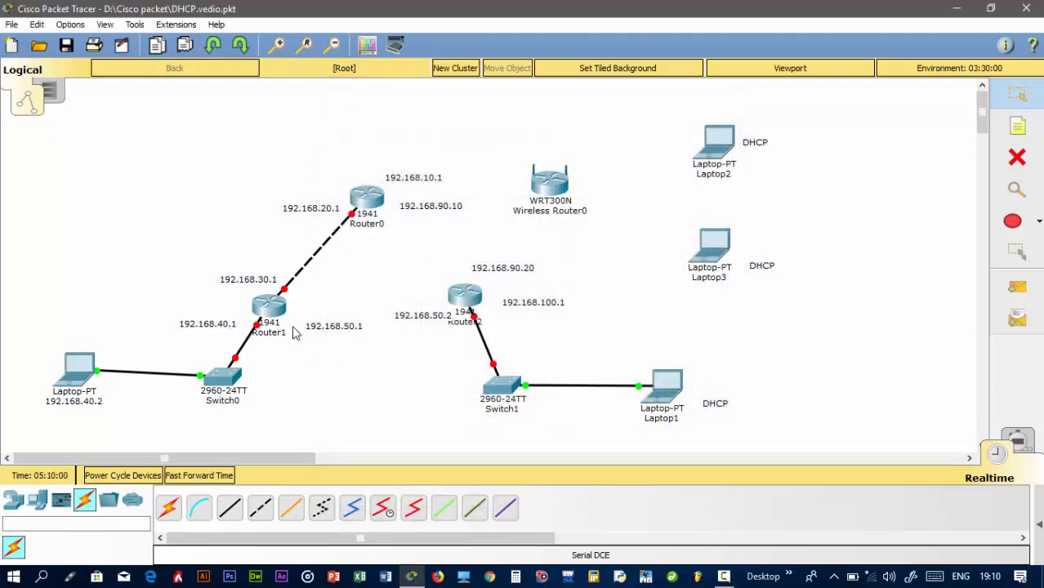
- Install an HWIC-2T serial module in the leftmost expansion slot of Router1
{"action": "left_click", "coordinate": [276, 310]}
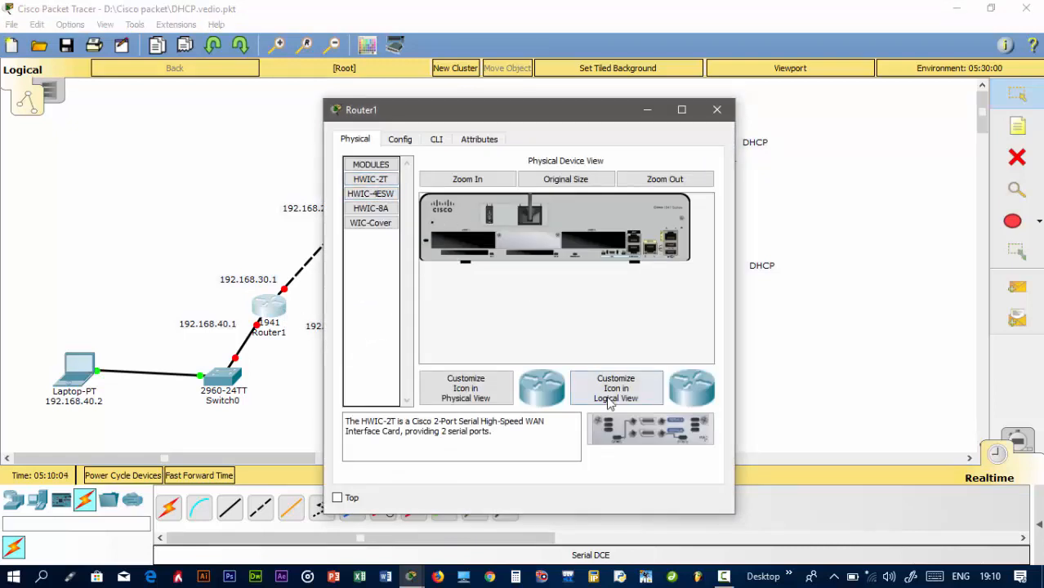
{"action": "left_click_drag", "start_coordinate": [650, 428], "coordinate": [459, 239]}
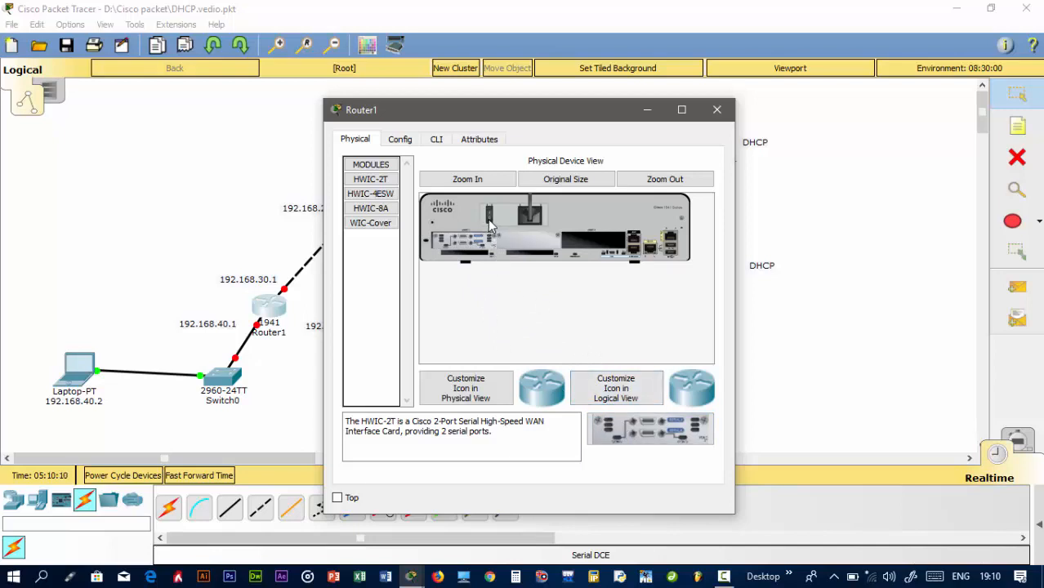
{"action": "left_click", "coordinate": [717, 109]}
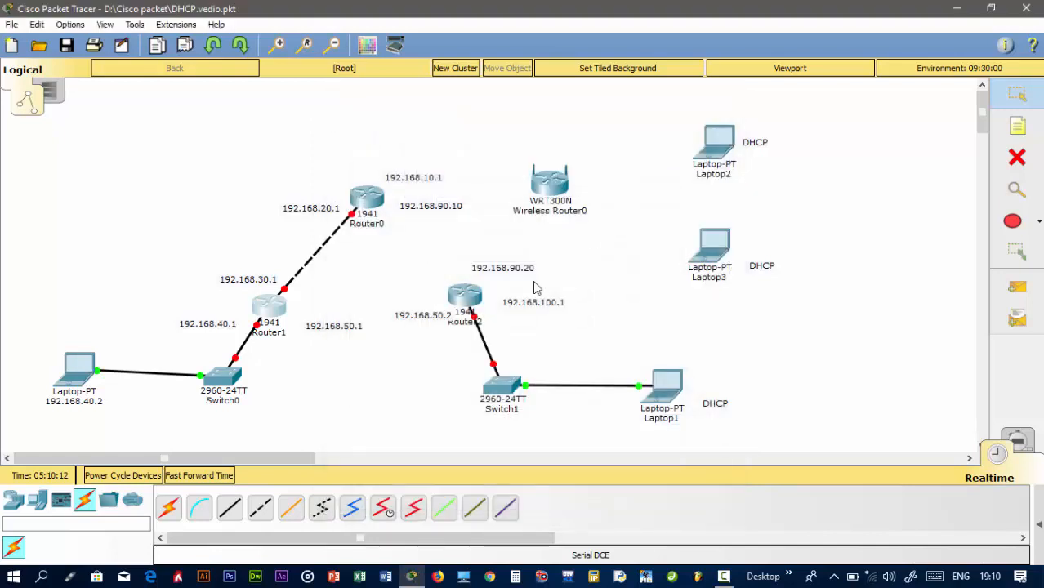
- Connect Serial0/1/1 on Router1 to Serial0/1/1 on Router2 with a Serial DCE cable
{"action": "left_click", "coordinate": [382, 508]}
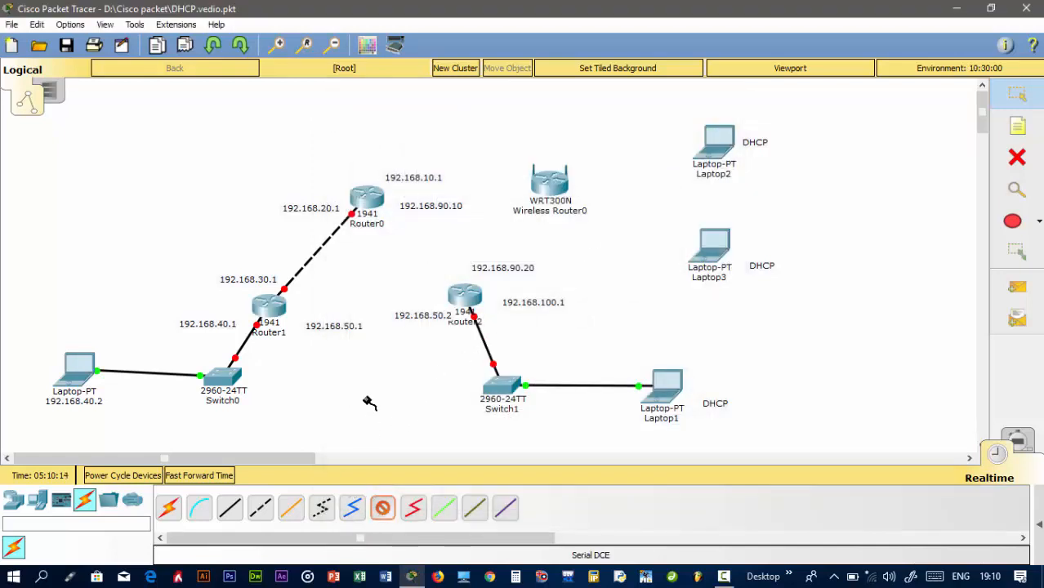
{"action": "left_click", "coordinate": [275, 308]}
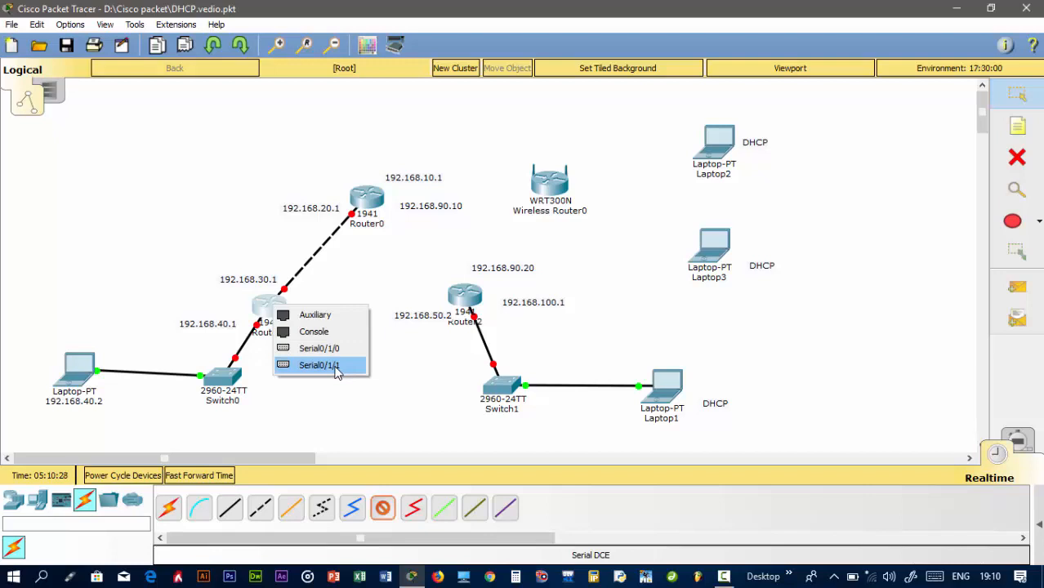
{"action": "left_click", "coordinate": [334, 369]}
{"action": "left_click", "coordinate": [465, 295]}
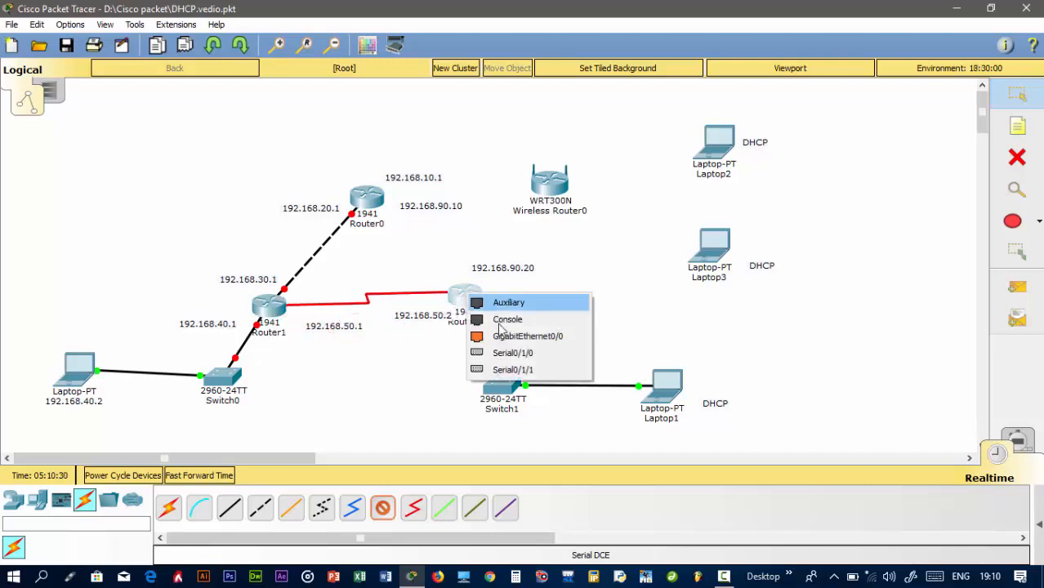
{"action": "left_click", "coordinate": [508, 368]}
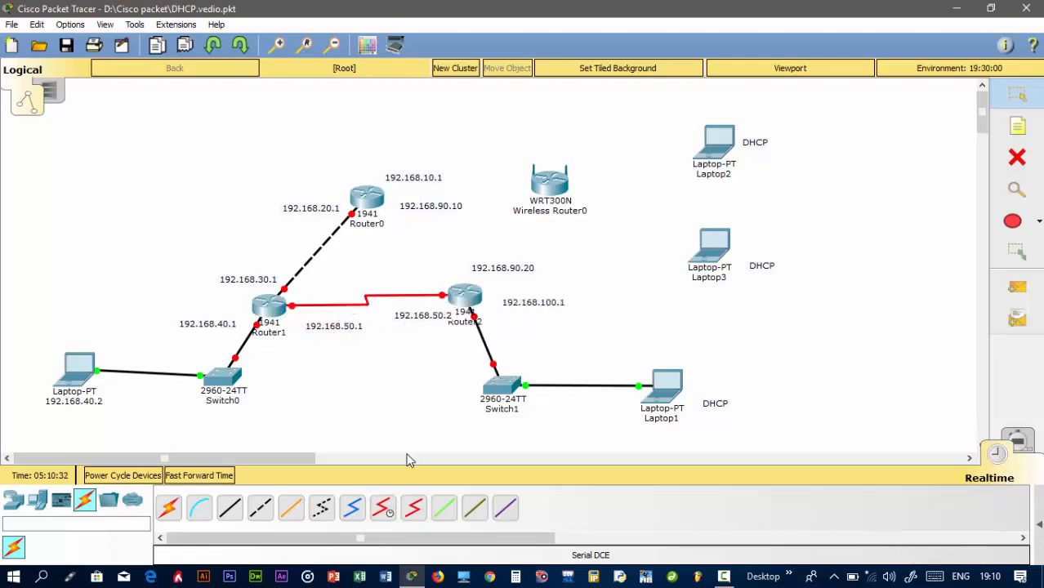
- Connect Serial0/1/1 on Router0 to Serial0/1/0 on Router2 with a Serial DCE cable
{"action": "left_click", "coordinate": [382, 507]}
{"action": "left_click", "coordinate": [374, 201]}
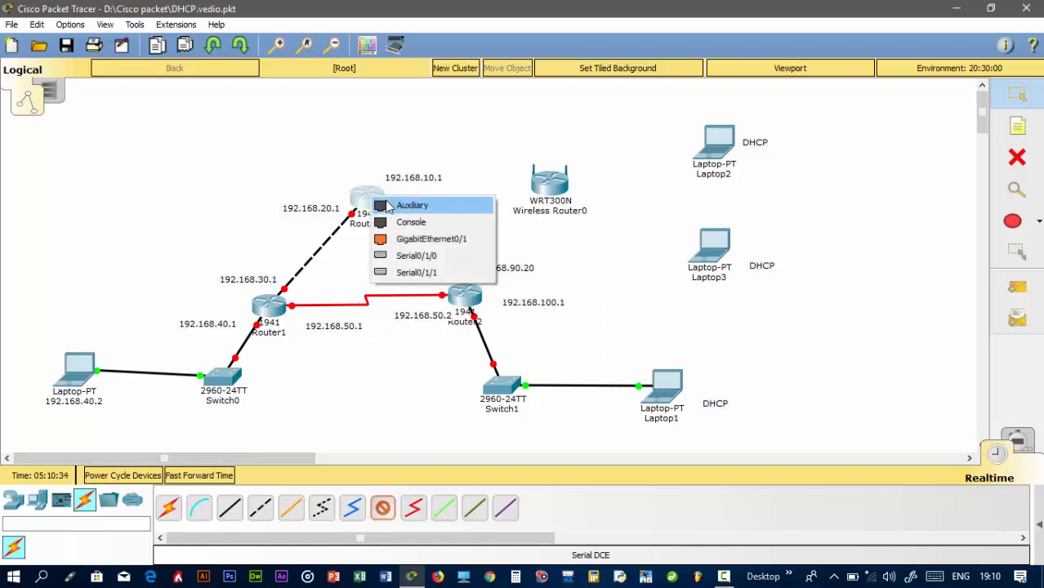
{"action": "left_click", "coordinate": [417, 272]}
{"action": "left_click", "coordinate": [465, 294]}
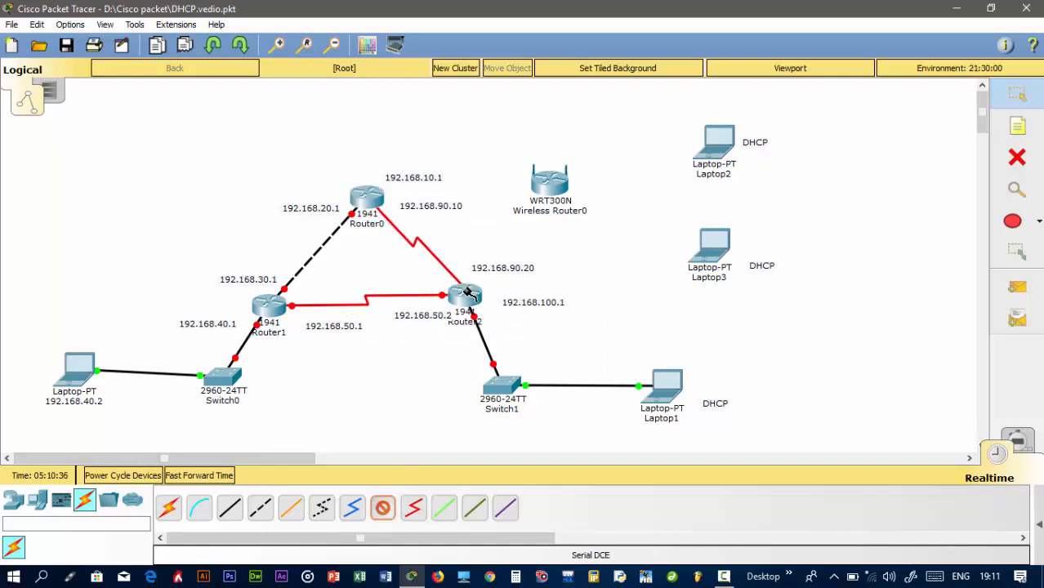
{"action": "left_click", "coordinate": [465, 289]}
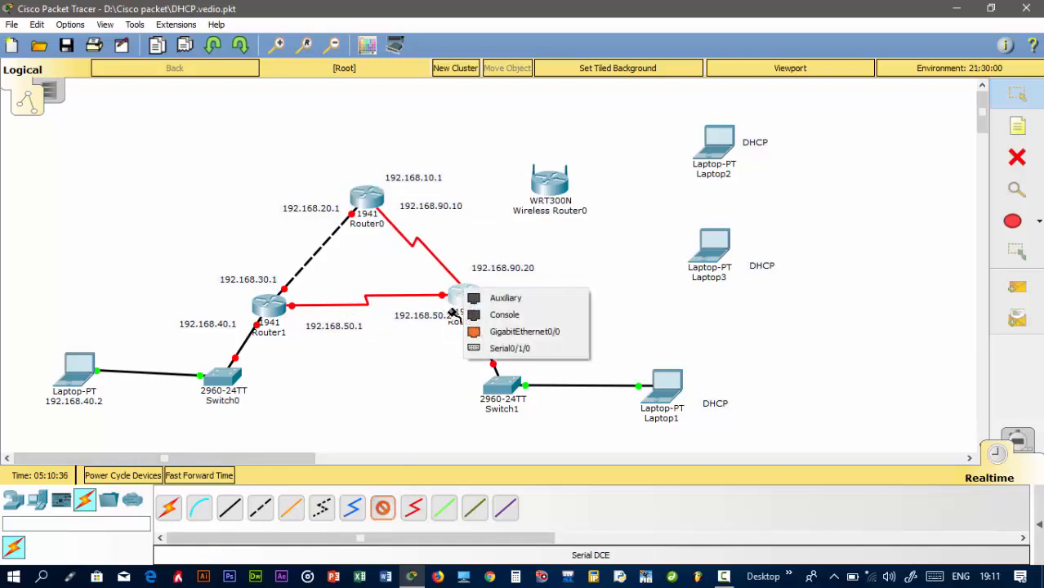
{"action": "left_click", "coordinate": [481, 349]}
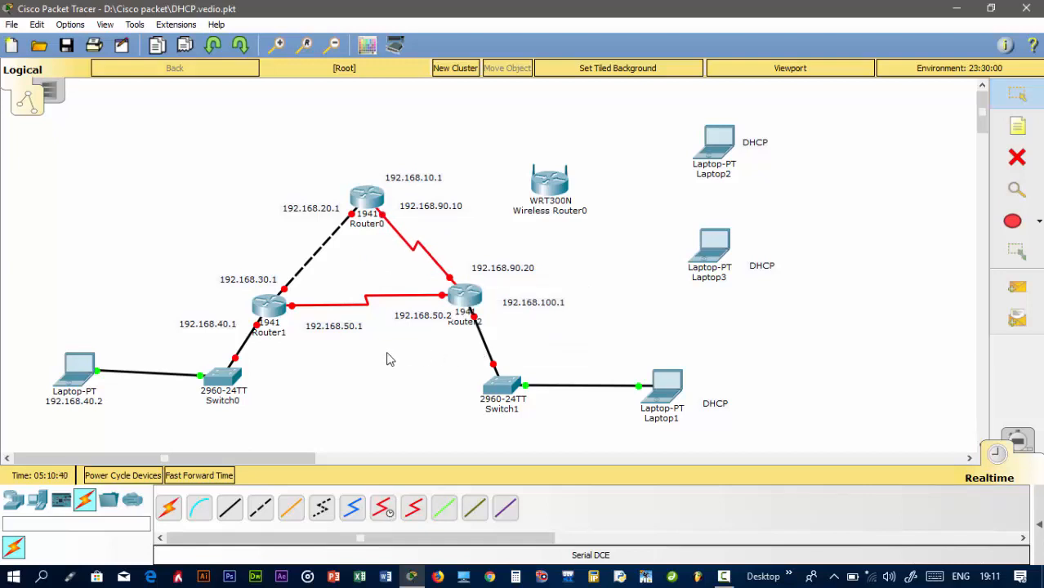
- Connect GigabitEthernet0/1 on Router0 to Ethernet 1 on Wireless Router0 with a copper straight-through cable
{"action": "left_click", "coordinate": [230, 508]}
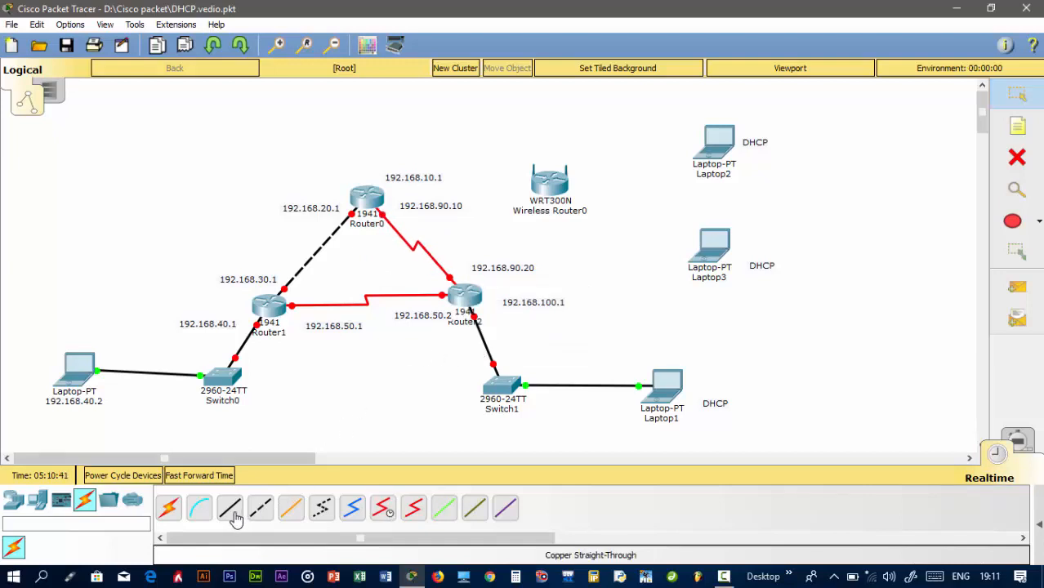
{"action": "left_click", "coordinate": [367, 196]}
{"action": "left_click", "coordinate": [412, 233]}
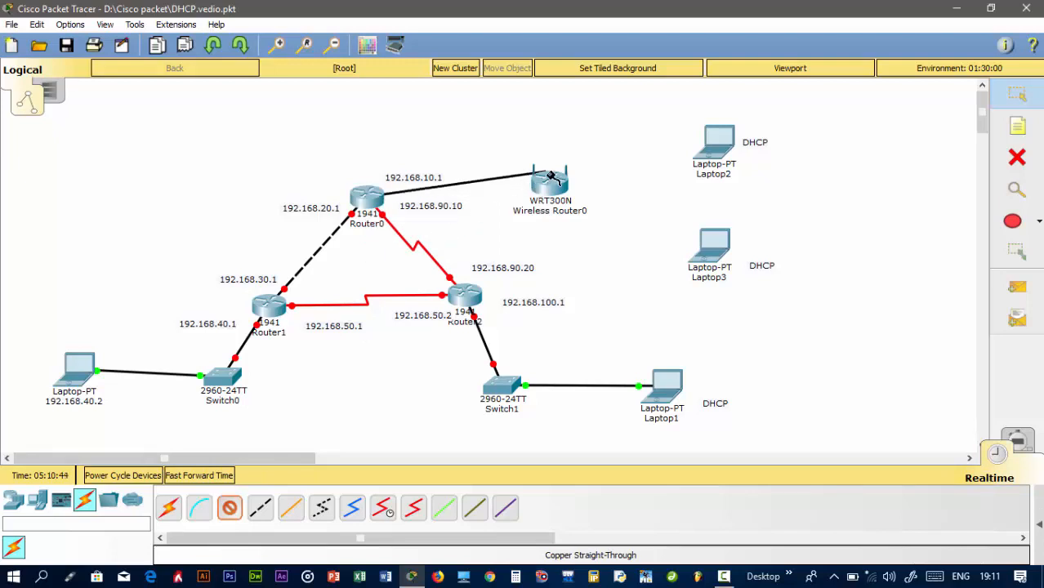
{"action": "left_click", "coordinate": [549, 181]}
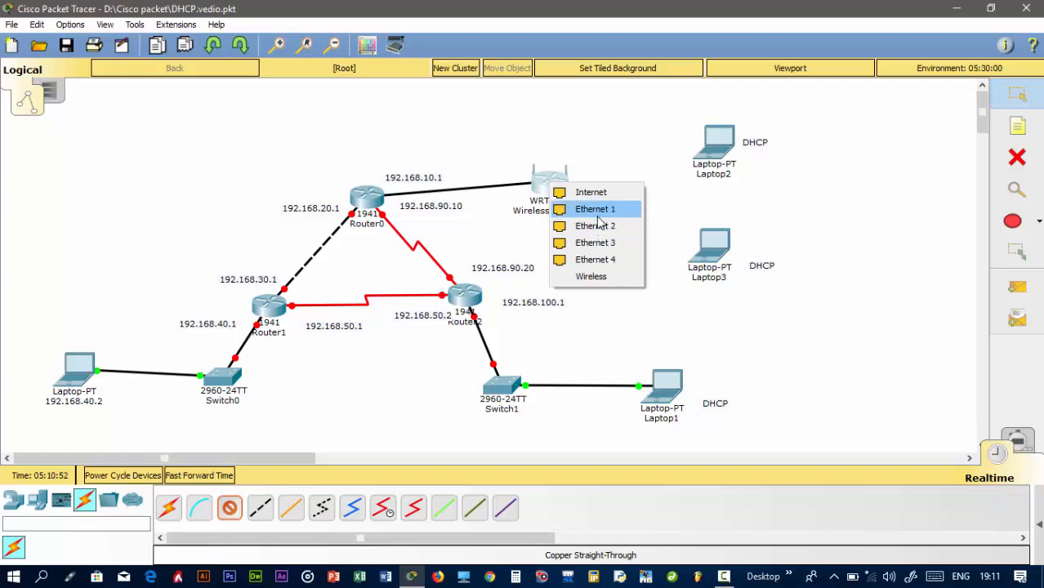
{"action": "left_click", "coordinate": [598, 217]}
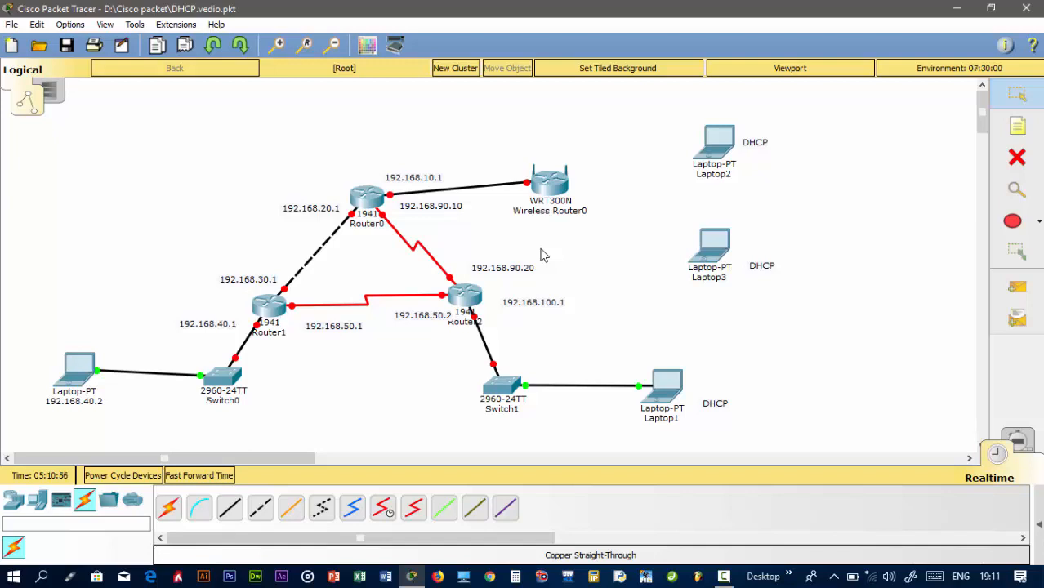
- Open Router0's command line and answer no to the initial configuration dialog
{"action": "mouse_move", "coordinate": [441, 277]}
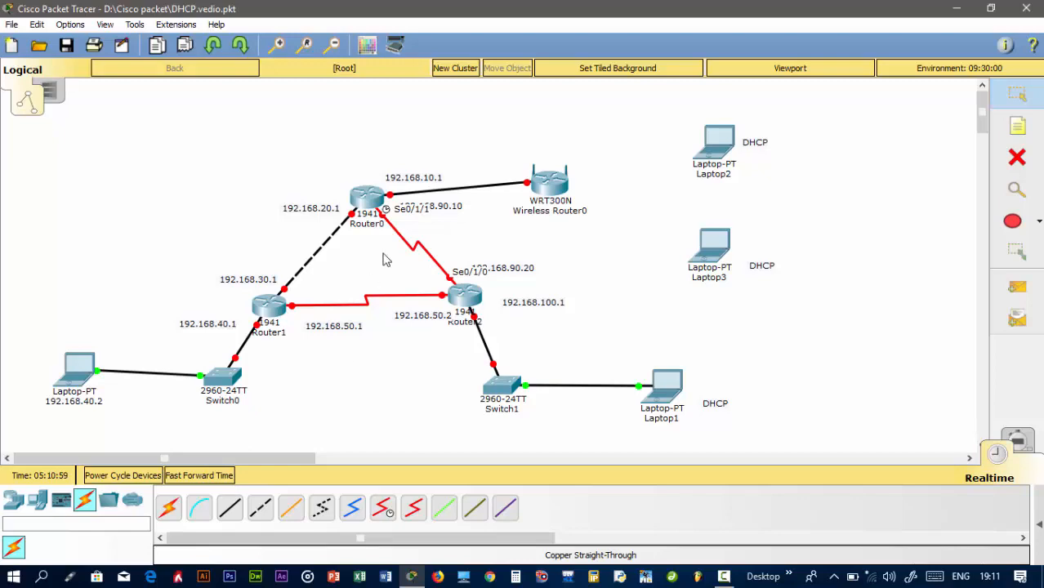
{"action": "left_click", "coordinate": [369, 198]}
{"action": "left_click_drag", "start_coordinate": [498, 115], "coordinate": [722, 109]}
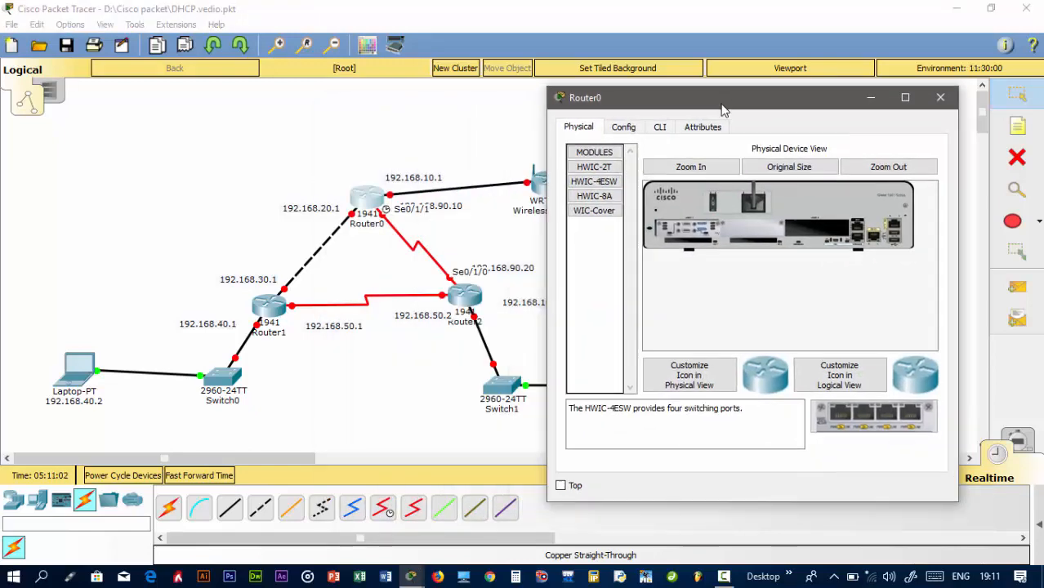
{"action": "left_click", "coordinate": [660, 127]}
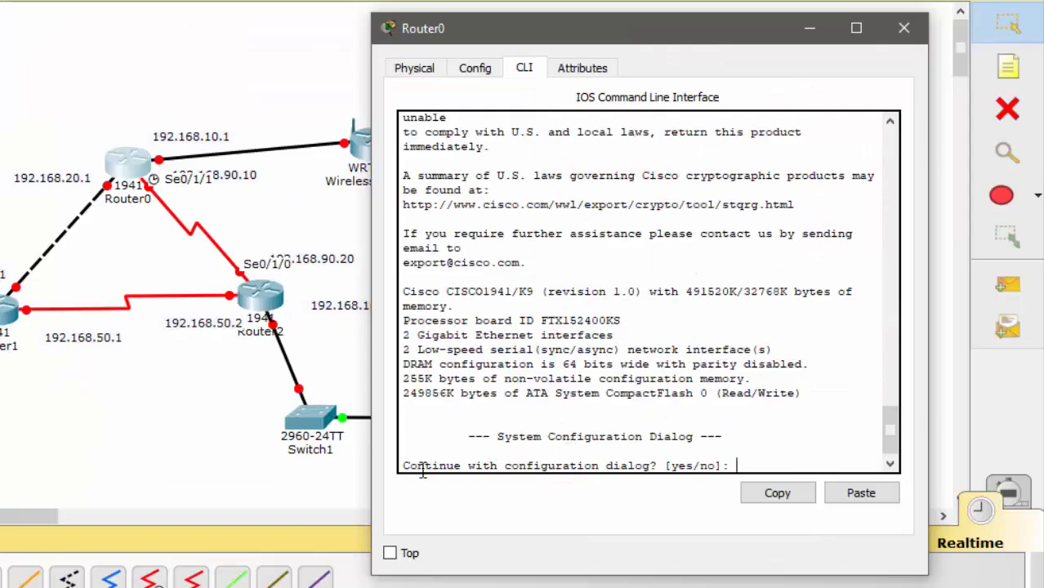
{"action": "left_click_drag", "start_coordinate": [401, 464], "coordinate": [731, 464]}
{"action": "left_click", "coordinate": [732, 465]}
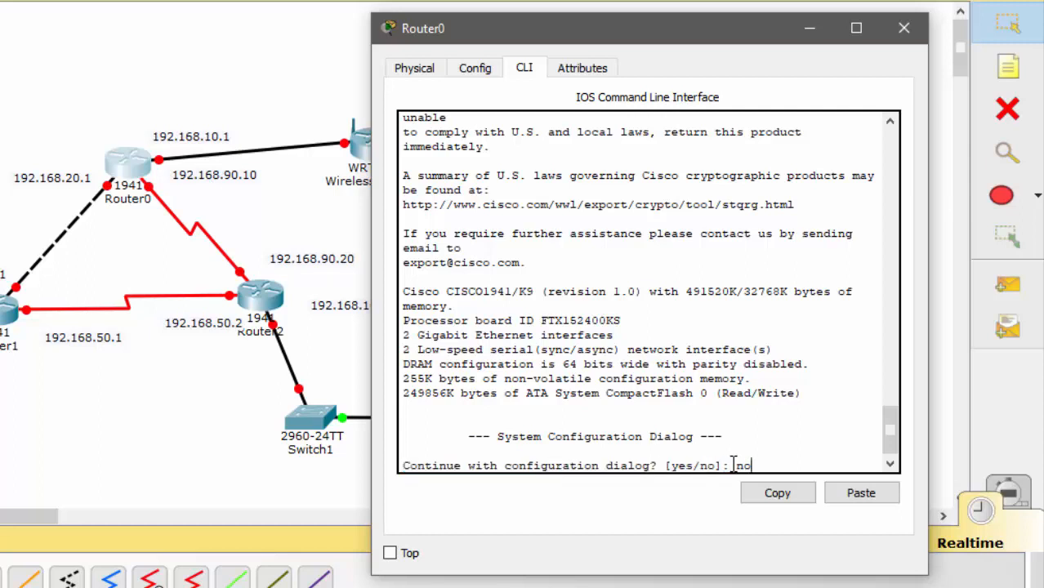
{"action": "type", "text": "no"}
{"action": "key", "text": "Return"}
{"action": "key", "text": "Return"}
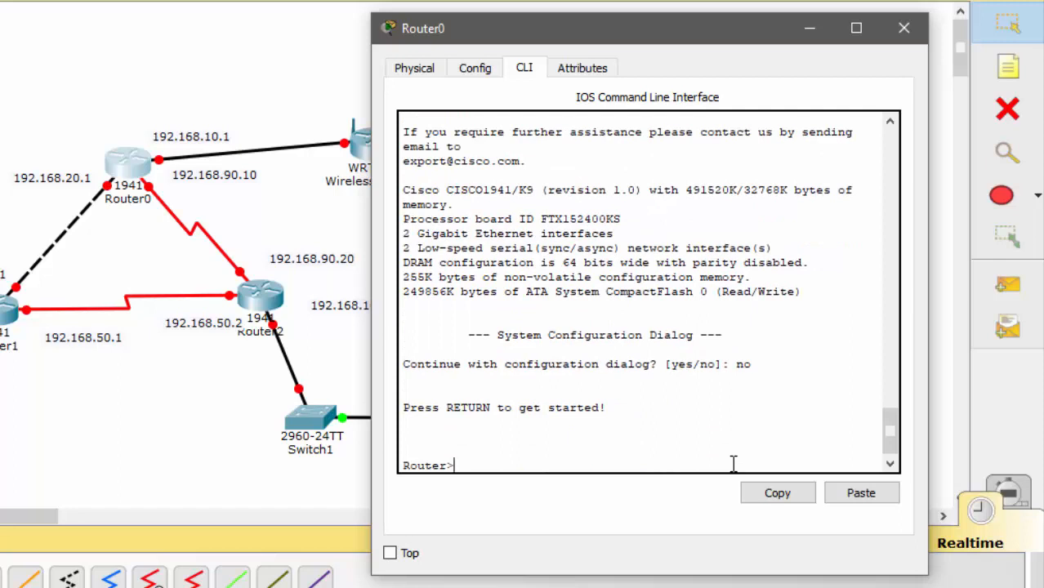
- Enter privileged mode with enable and global configuration mode with configure terminal on Router0
{"action": "type", "text": "en"}
{"action": "key", "text": "Tab"}
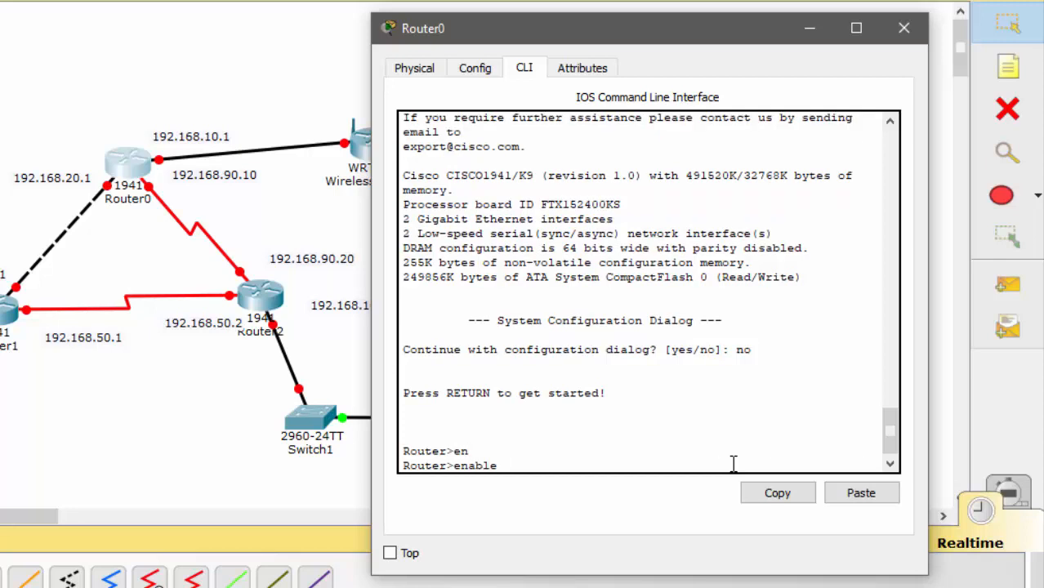
{"action": "key", "text": "Return"}
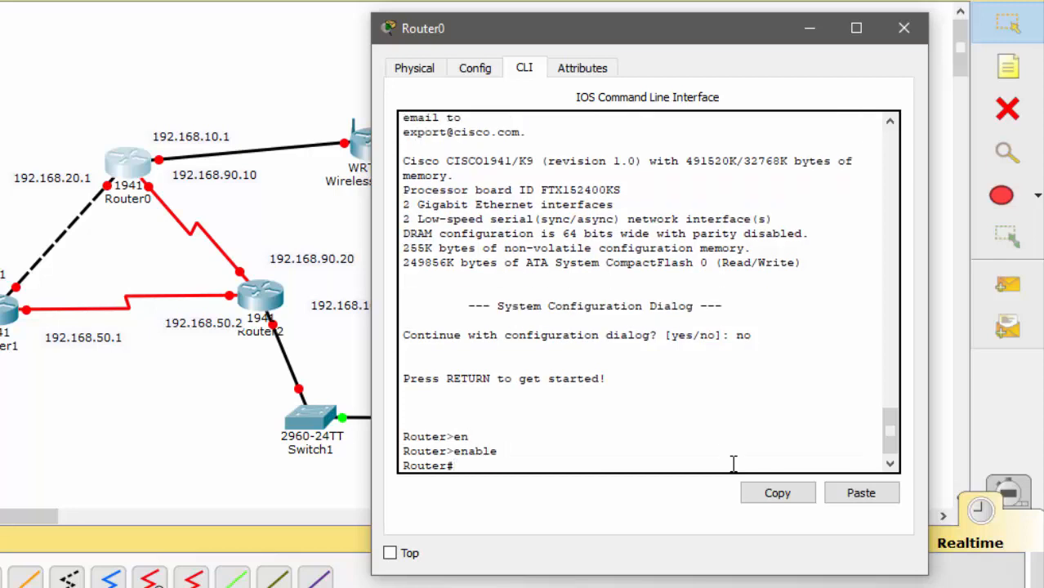
{"action": "type", "text": "conf"}
{"action": "key", "text": "Tab"}
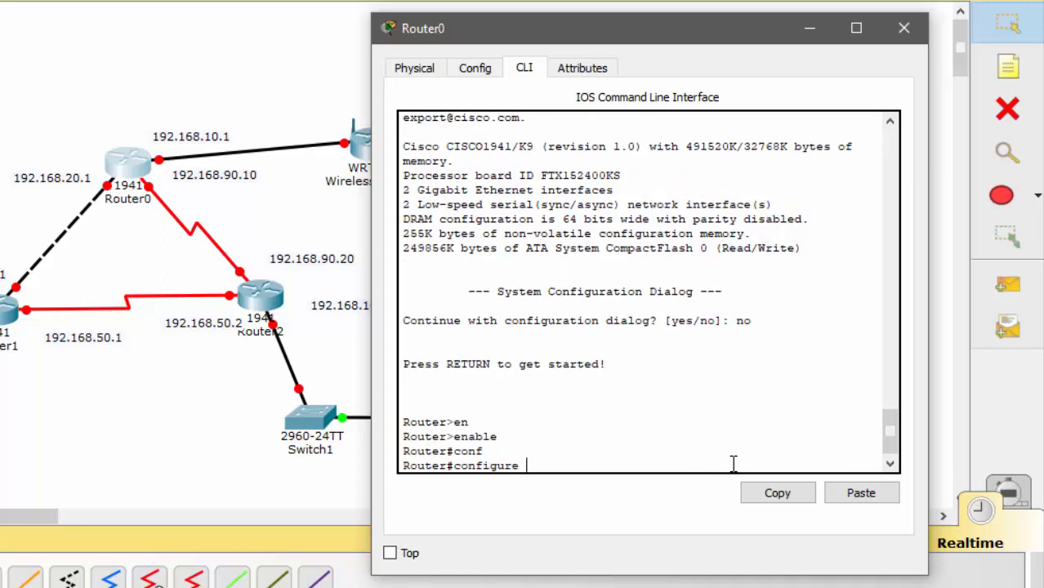
{"action": "type", "text": "t"}
{"action": "key", "text": "Tab"}
{"action": "key", "text": "Return"}
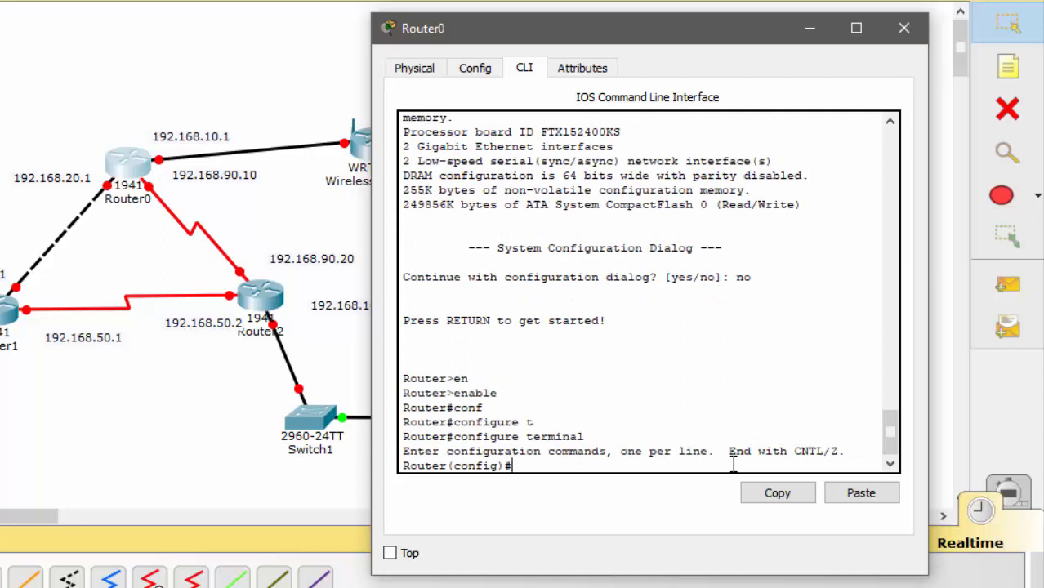
- Enter interface configuration mode for gigabitEthernet 0/0 on Router0
{"action": "type", "text": "inter"}
{"action": "key", "text": "Tab"}
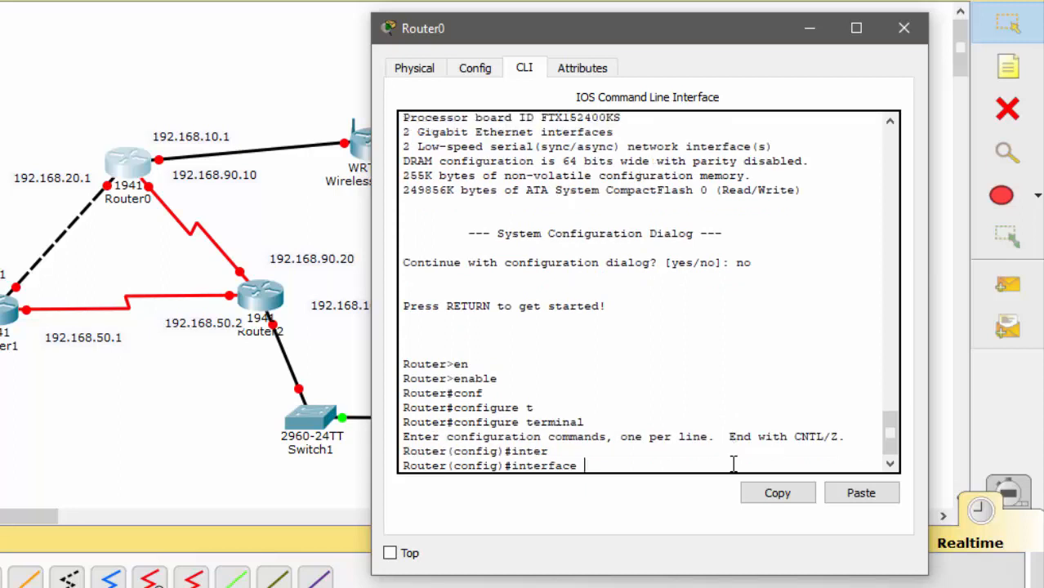
{"action": "type", "text": "g"}
{"action": "type", "text": "i"}
{"action": "key", "text": "Tab"}
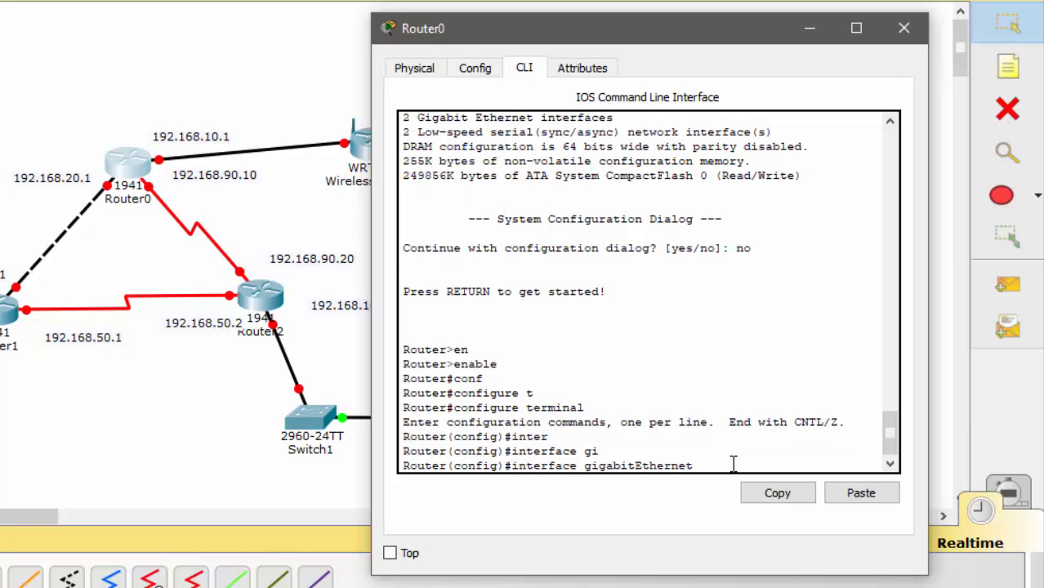
{"action": "type", "text": "0/0"}
{"action": "key", "text": "Return"}
- Assign the IP address 192.168.10.1 with subnet mask 255.255.255.0 to Router0's GigabitEthernet0/0 interface
{"action": "type", "text": "ip"}
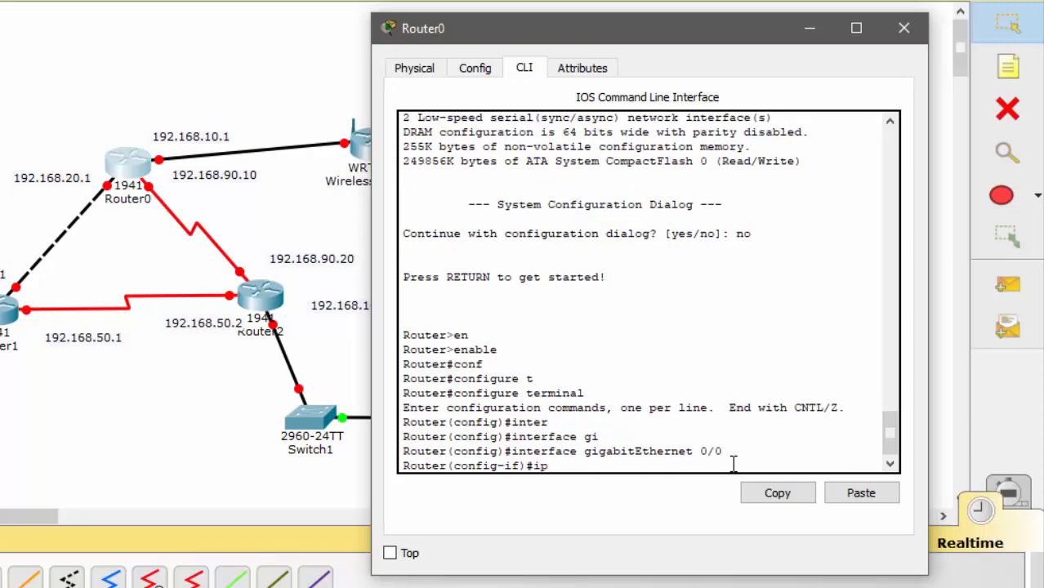
{"action": "type", "text": " ad"}
{"action": "key", "text": "Tab"}
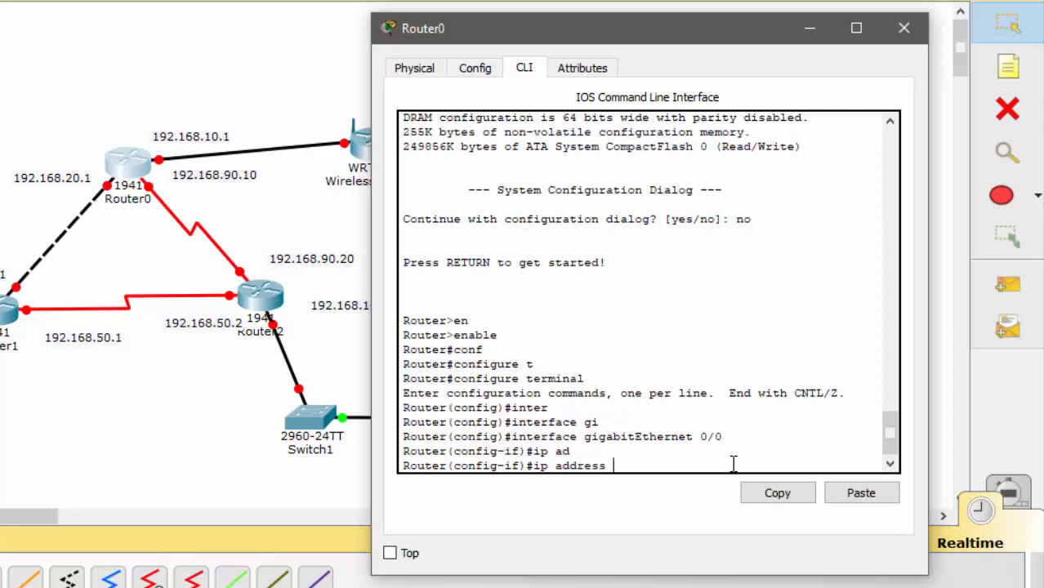
{"action": "type", "text": "192.168."}
{"action": "type", "text": "10.1"}
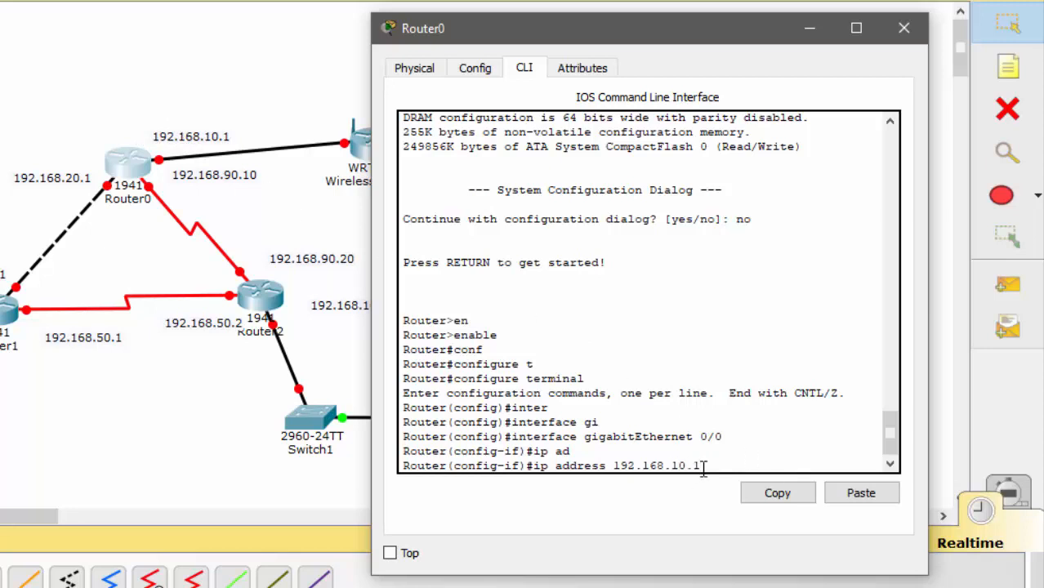
{"action": "type", "text": " 255.255.255.0"}
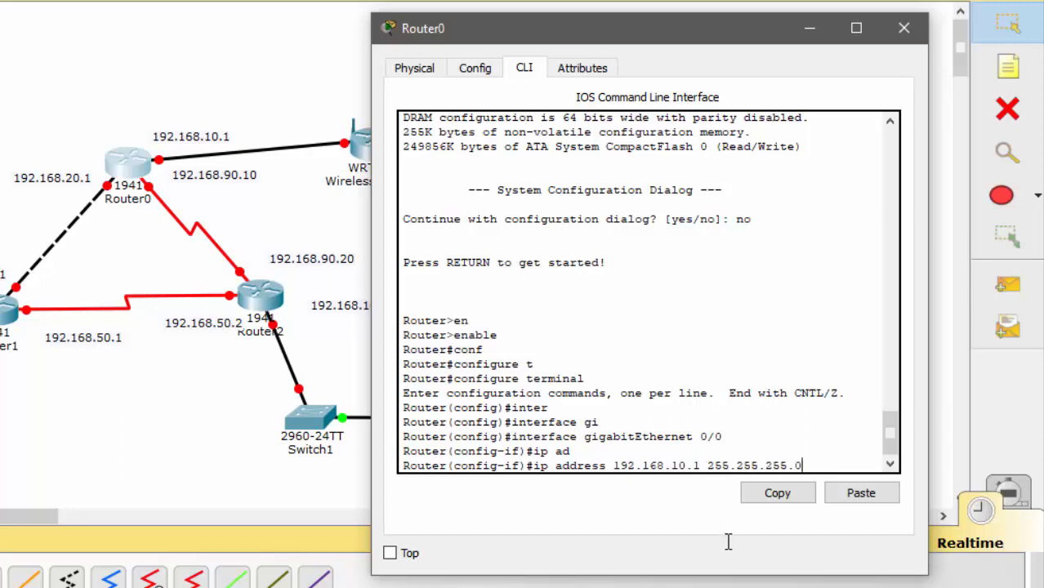
{"action": "left_click_drag", "start_coordinate": [802, 465], "coordinate": [707, 466]}
{"action": "left_click", "coordinate": [819, 464]}
{"action": "key", "text": "Return"}
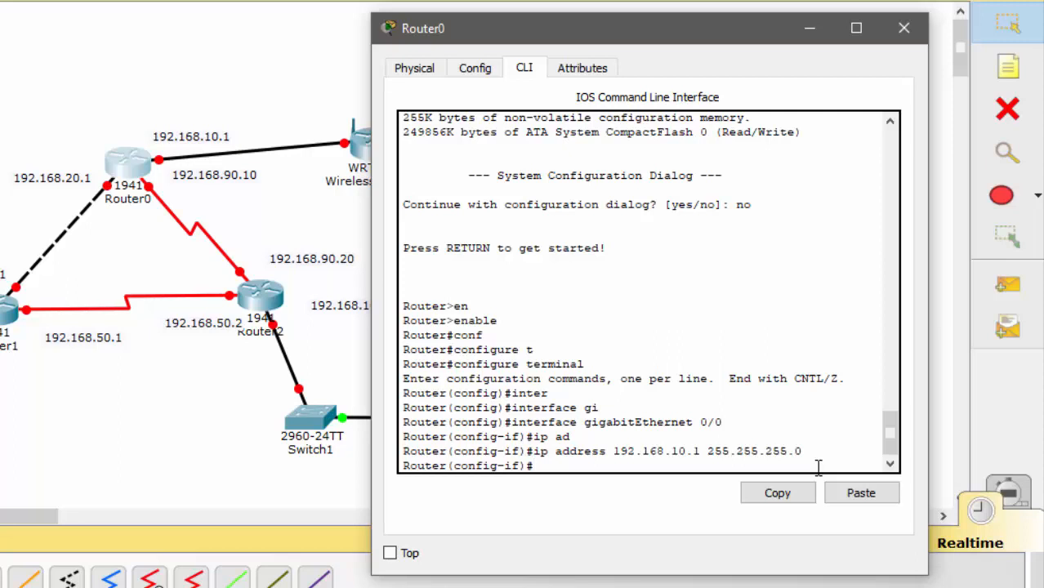
- Enable Router0's GigabitEthernet0/0 interface with the no shutdown command
{"action": "type", "text": "no sh"}
{"action": "key", "text": "Tab"}
{"action": "key", "text": "Return"}
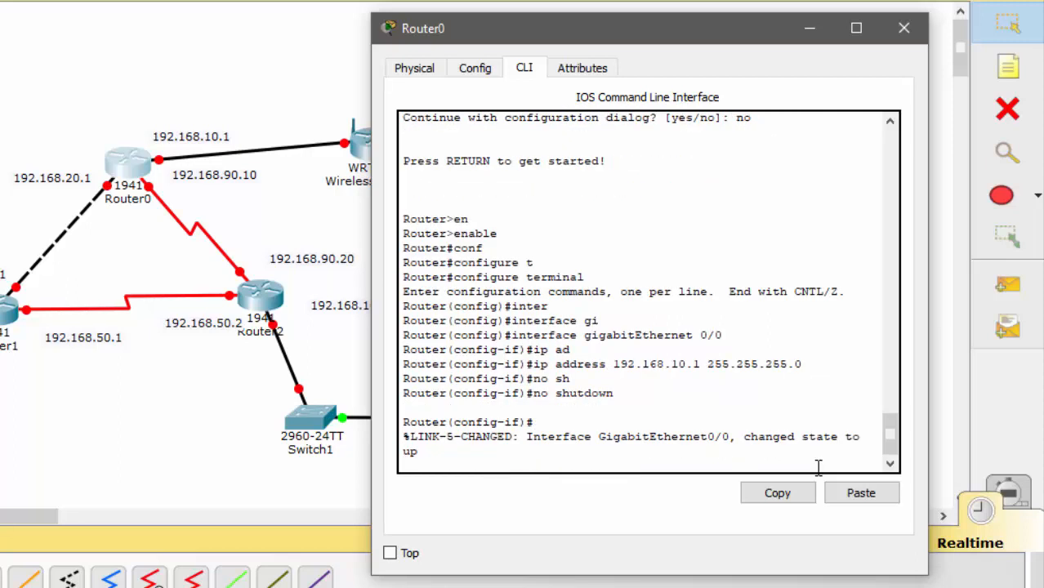
{"action": "key", "text": "Return"}
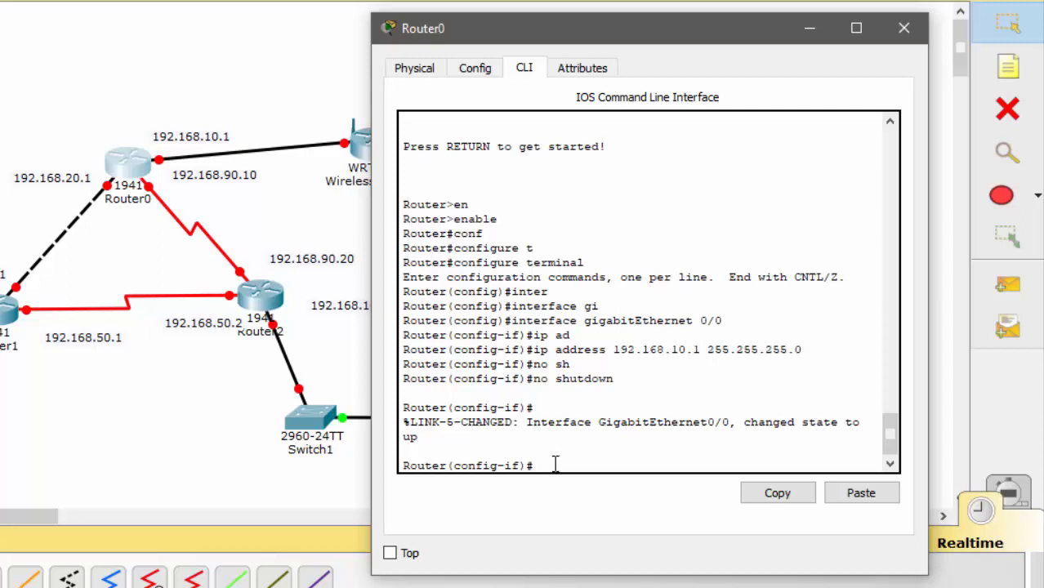
- Exit back to Router0's privileged mode and save the configuration with the wr command
{"action": "type", "text": "exi"}
{"action": "key", "text": "Tab"}
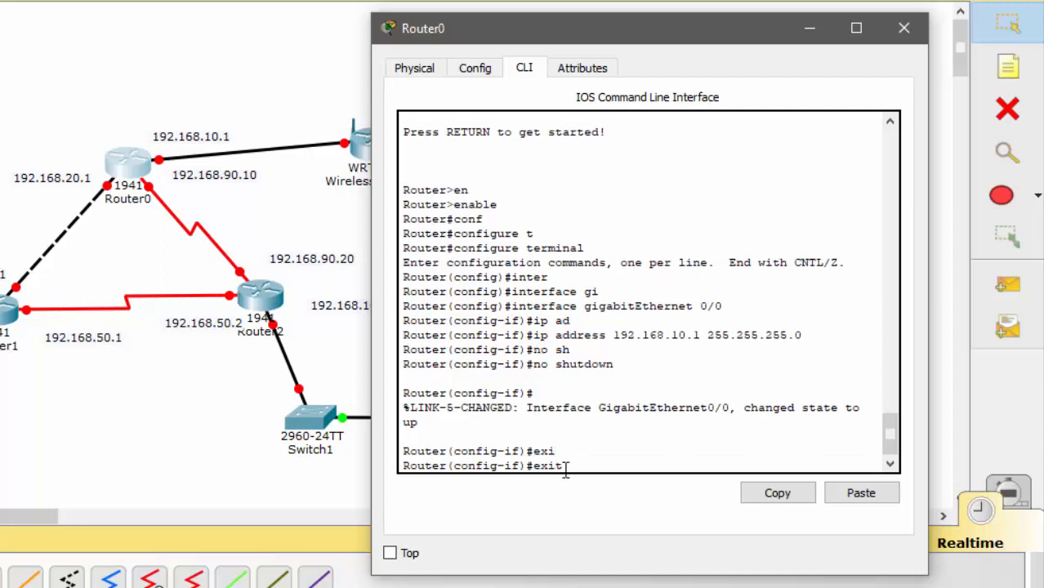
{"action": "key", "text": "Return"}
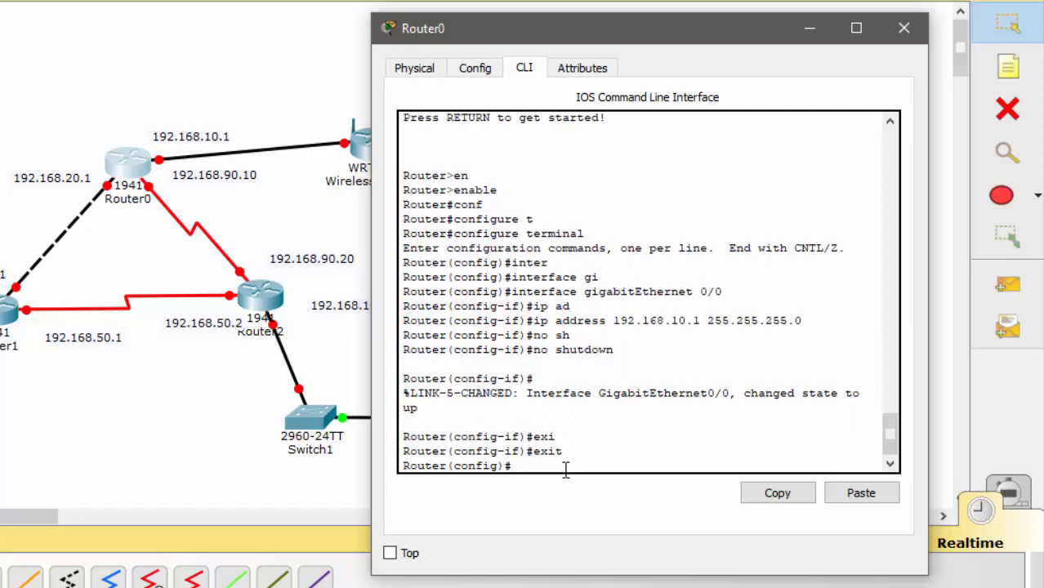
{"action": "type", "text": "ex"}
{"action": "key", "text": "Return"}
{"action": "type", "text": "wr"}
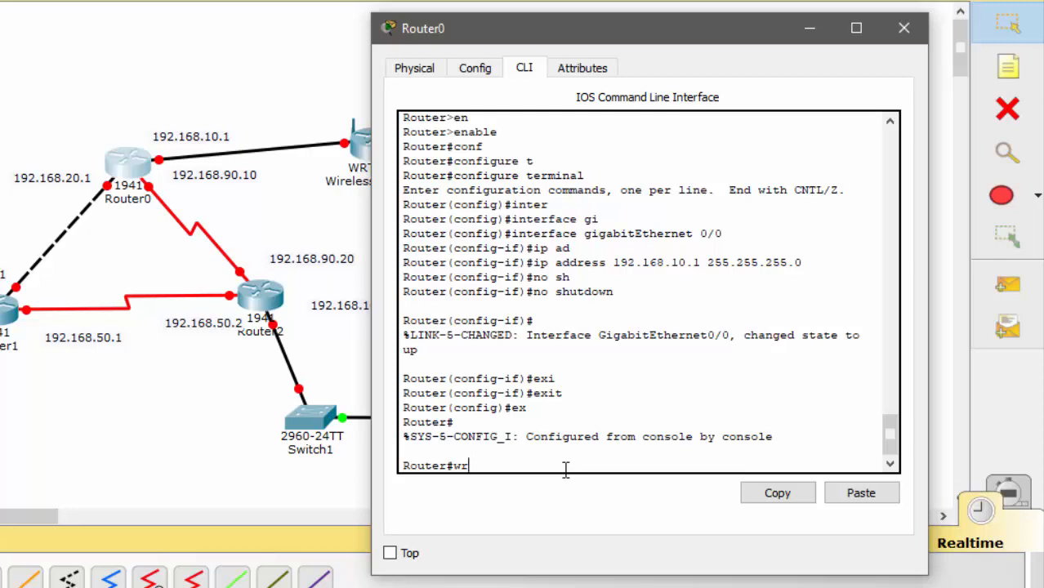
{"action": "key", "text": "Return"}
{"action": "type", "text": "copy"}
{"action": "key", "text": "Return"}
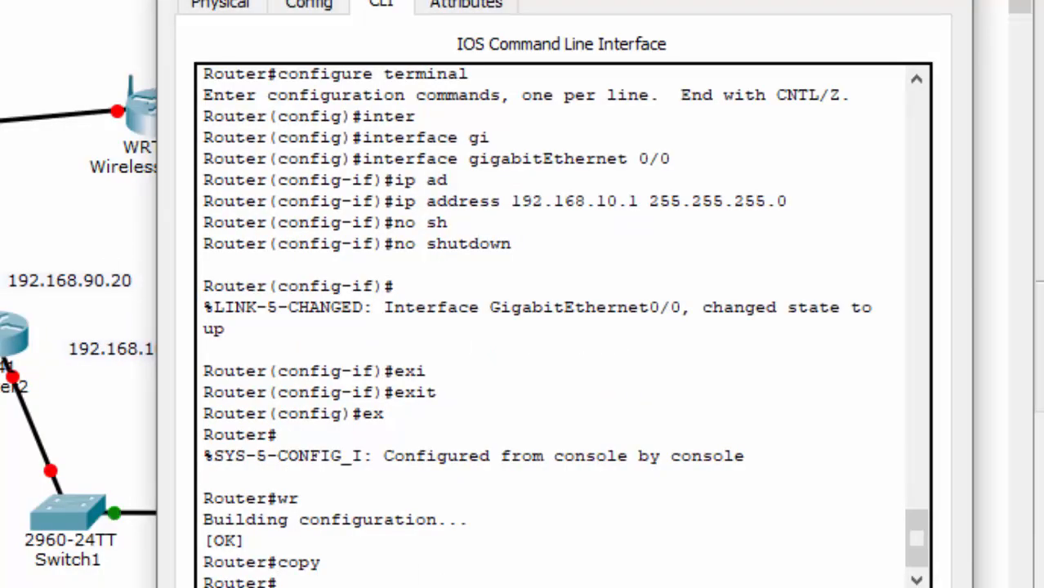
{"action": "key", "text": "alt+F4"}
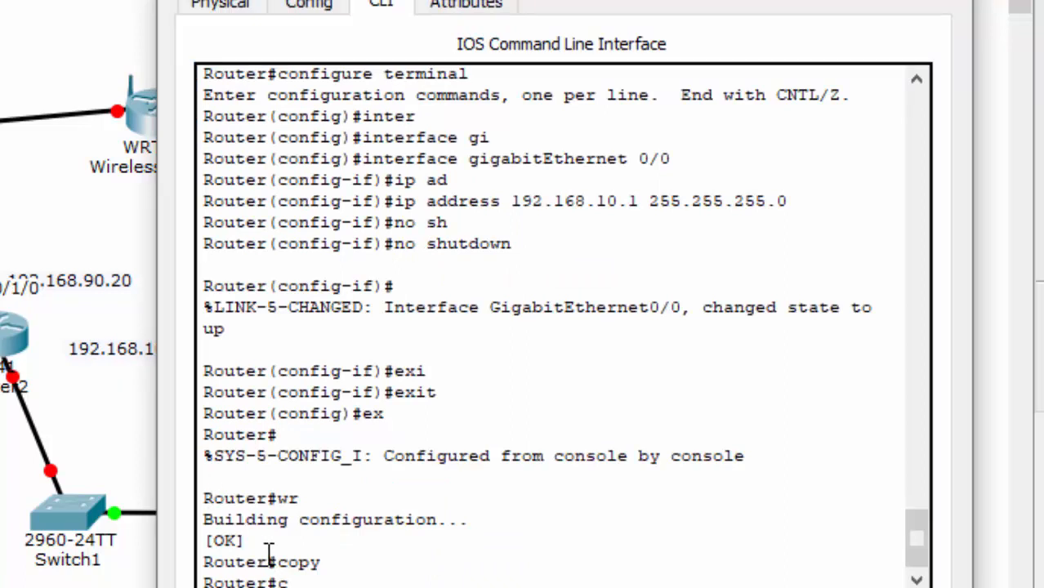
- Enter global configuration mode on Router0 with the configure terminal command
{"action": "type", "text": "onf"}
{"action": "key", "text": "Tab"}
{"action": "type", "text": "t"}
{"action": "key", "text": "Tab"}
{"action": "key", "text": "Return"}
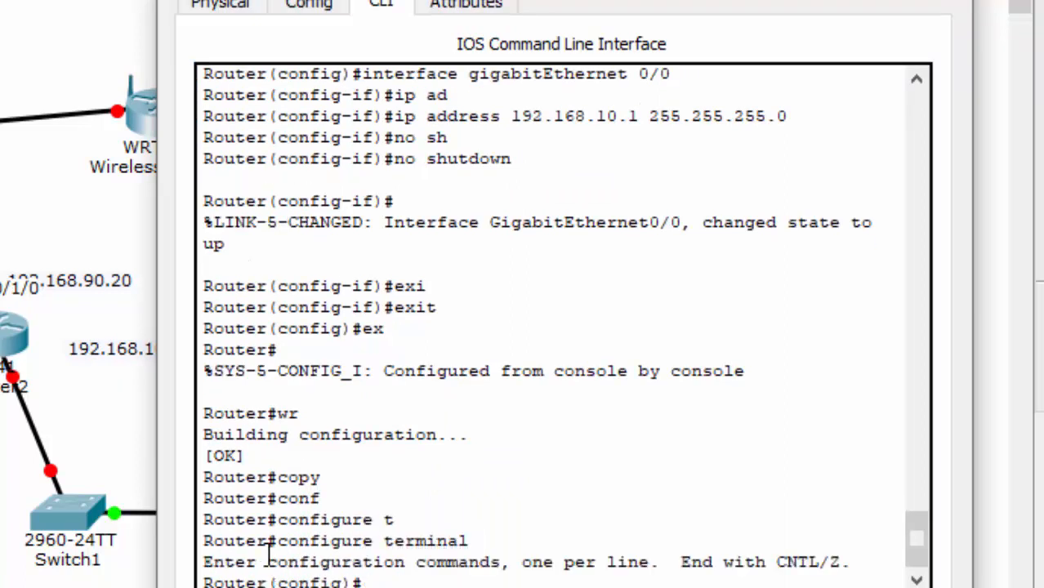
- Enter interface configuration mode for serial 0/1/1 on Router0
{"action": "type", "text": "inter"}
{"action": "key", "text": "Tab"}
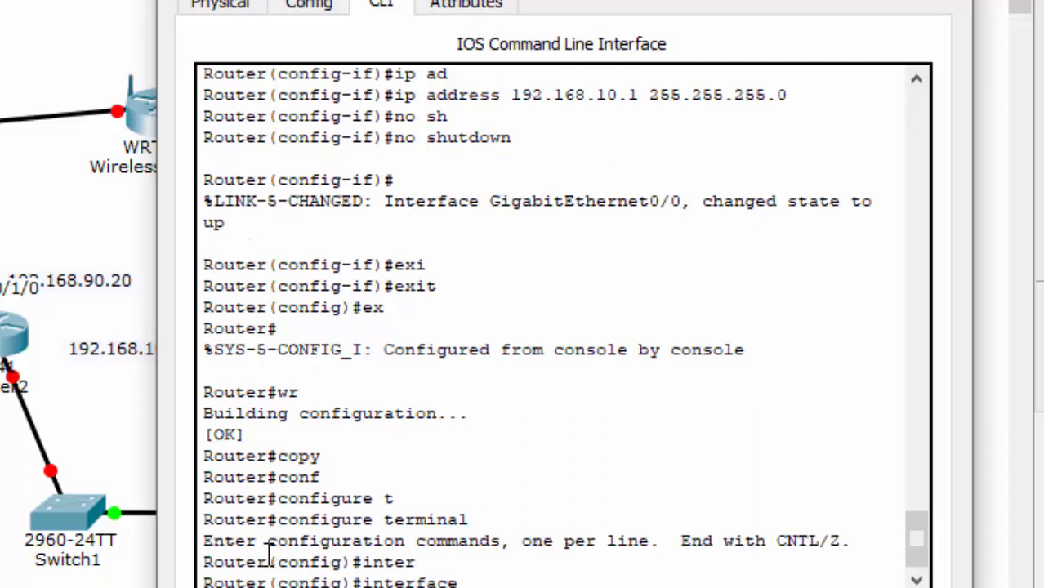
{"action": "type", "text": "se"}
{"action": "key", "text": "Tab"}
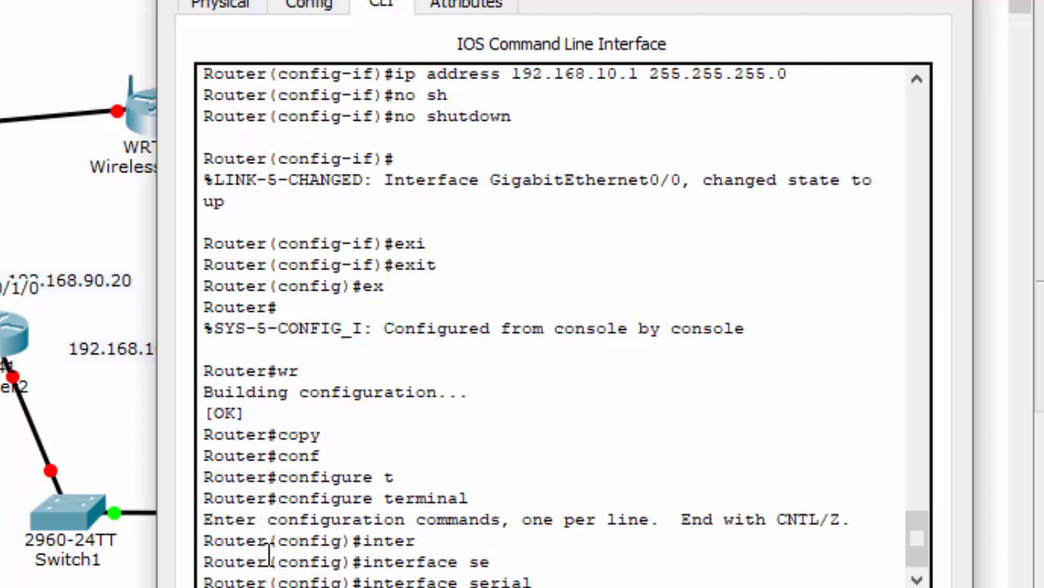
{"action": "type", "text": "0/1/1"}
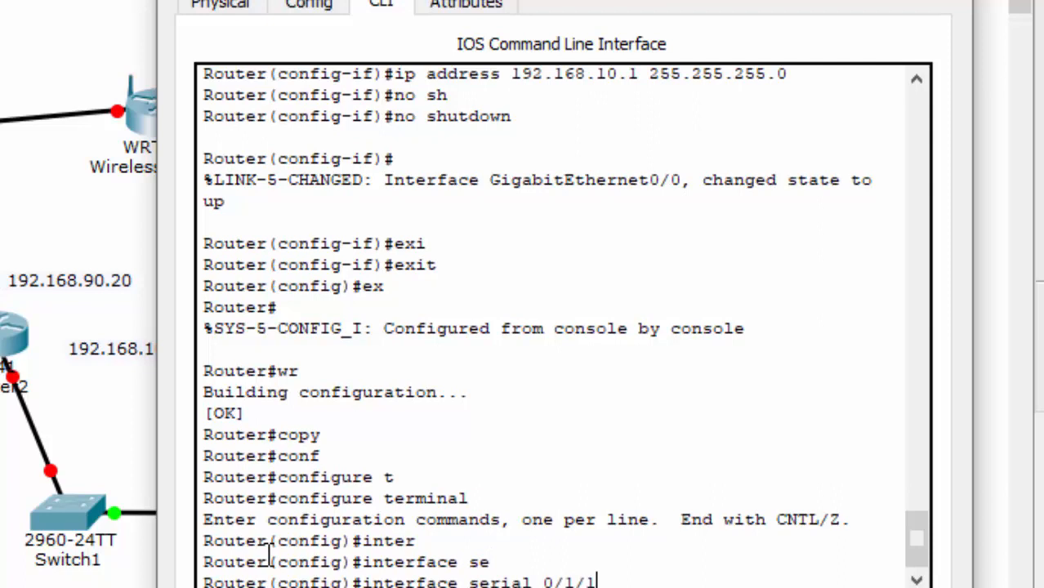
{"action": "key", "text": "Return"}
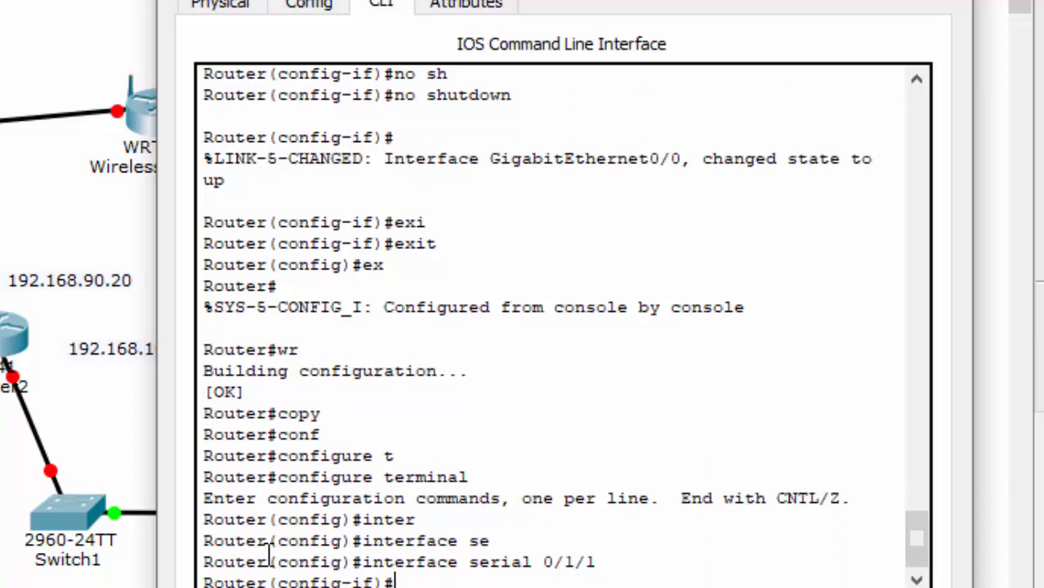
- Assign the IP address 192.168.90.10 with subnet mask 255.255.255.0 to Router0's Serial0/1/1 interface
{"action": "type", "text": "ip ad"}
{"action": "key", "text": "Tab"}
{"action": "type", "text": "192."}
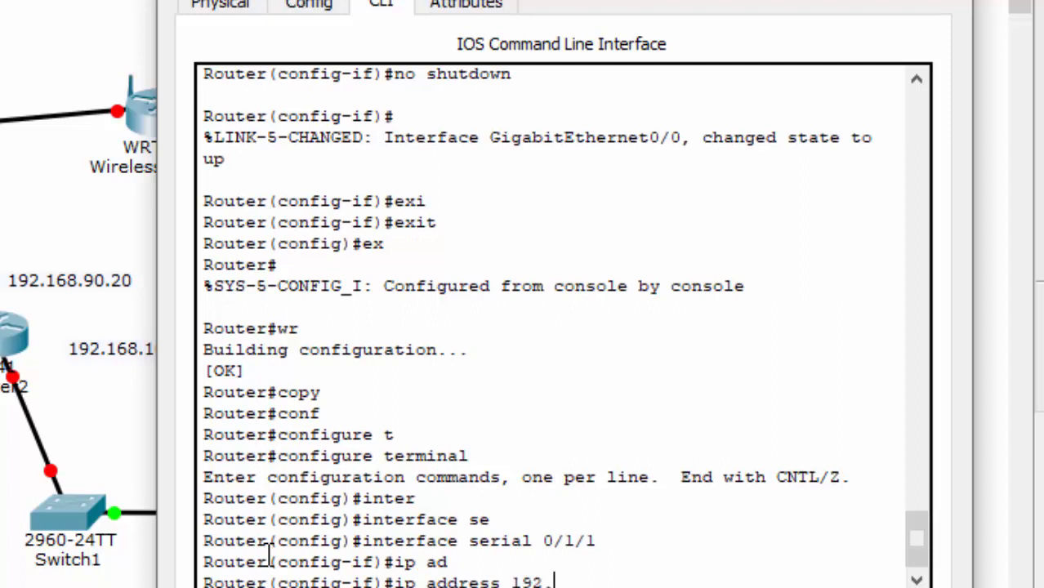
{"action": "type", "text": "168.90.10"}
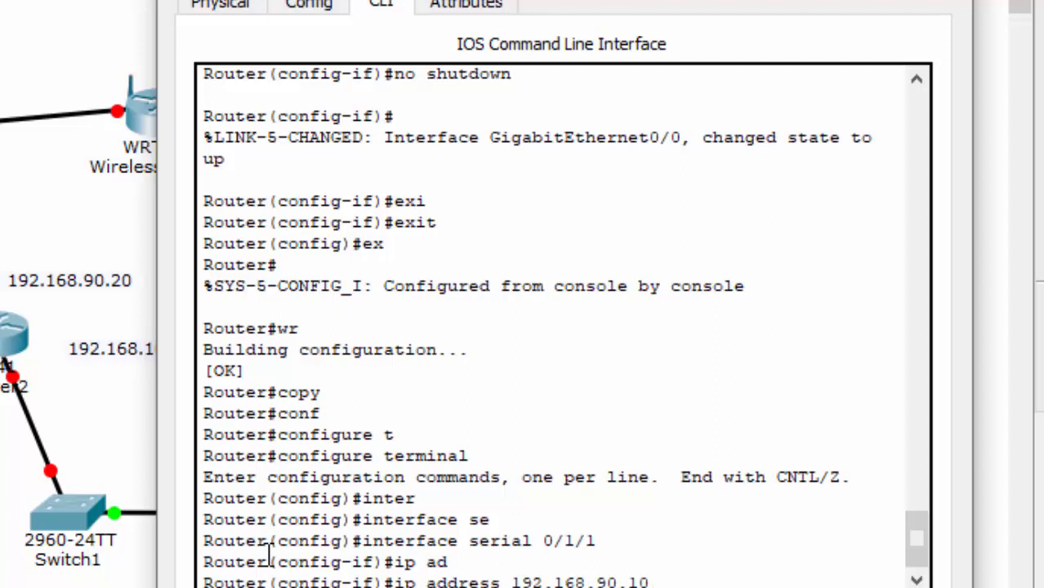
{"action": "type", "text": " 255.255.255.0"}
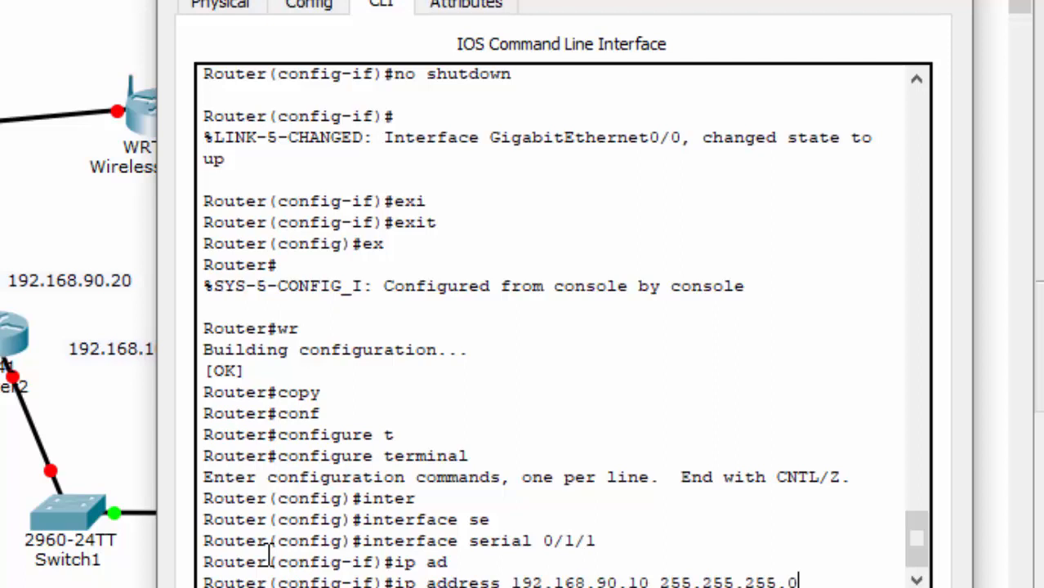
{"action": "key", "text": "Return"}
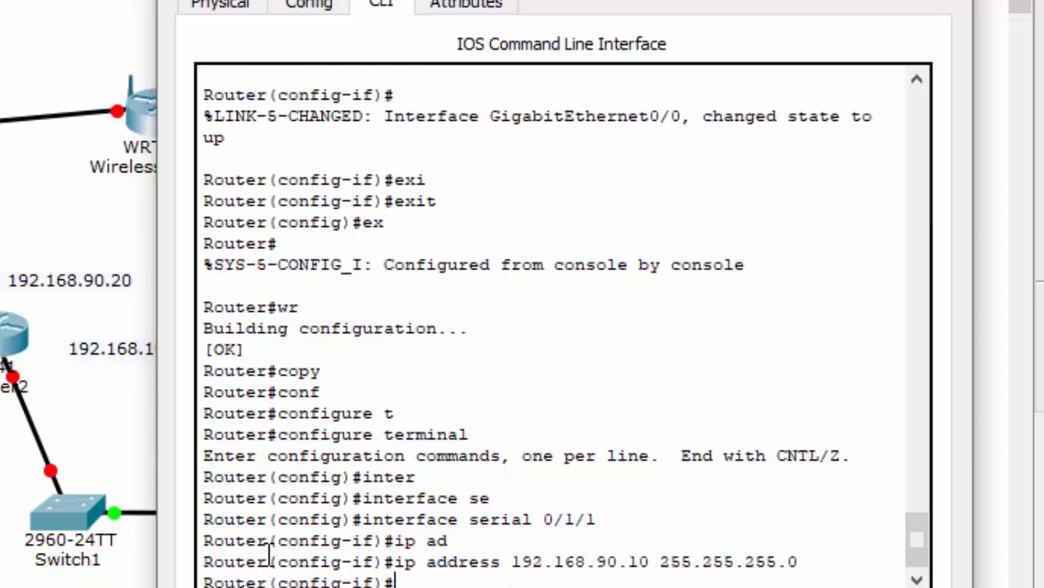
- Enable Router0's Serial0/1/1 interface with the no shutdown command
{"action": "type", "text": "no sh"}
{"action": "key", "text": "Tab"}
{"action": "key", "text": "Return"}
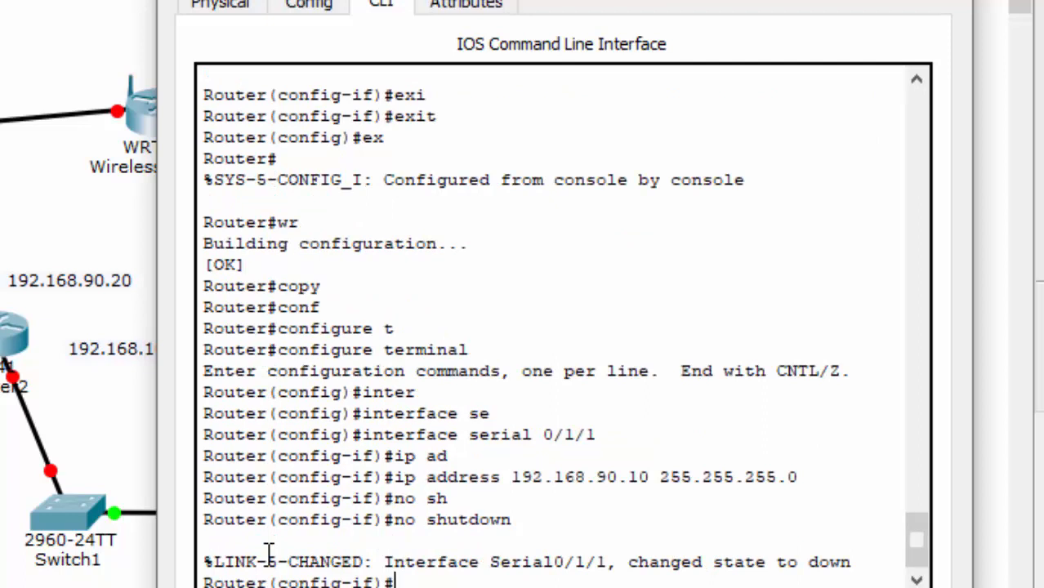
{"action": "key", "text": "Return"}
- Exit from Router0's serial interface configuration to privileged mode and save the configuration with the wr command
{"action": "type", "text": "ex"}
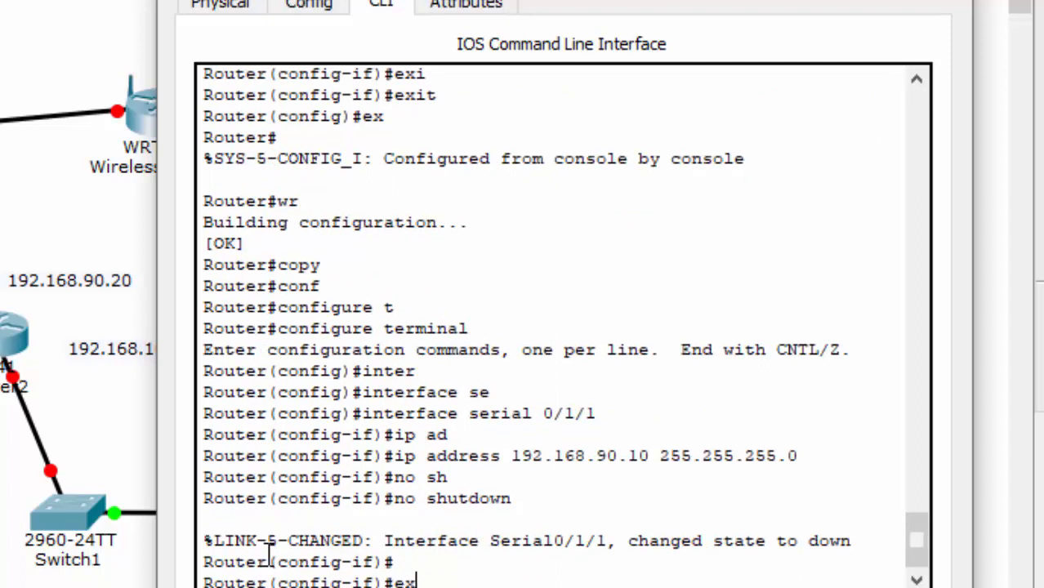
{"action": "key", "text": "Return"}
{"action": "key", "text": "Return"}
{"action": "type", "text": "ex"}
{"action": "key", "text": "Return"}
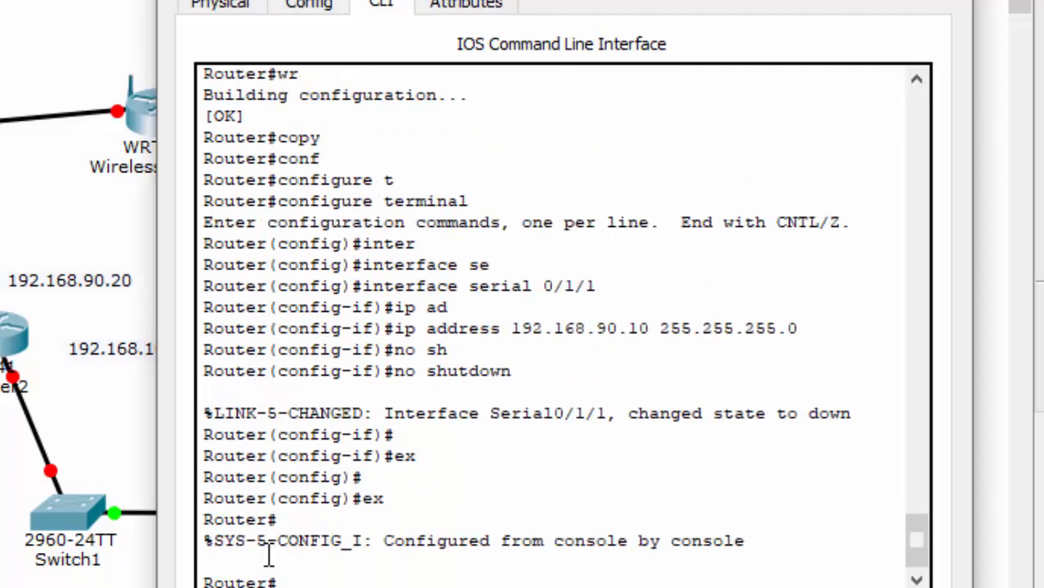
{"action": "type", "text": "wr"}
{"action": "key", "text": "Return"}
{"action": "key", "text": "Return"}
{"action": "key", "text": "Return"}
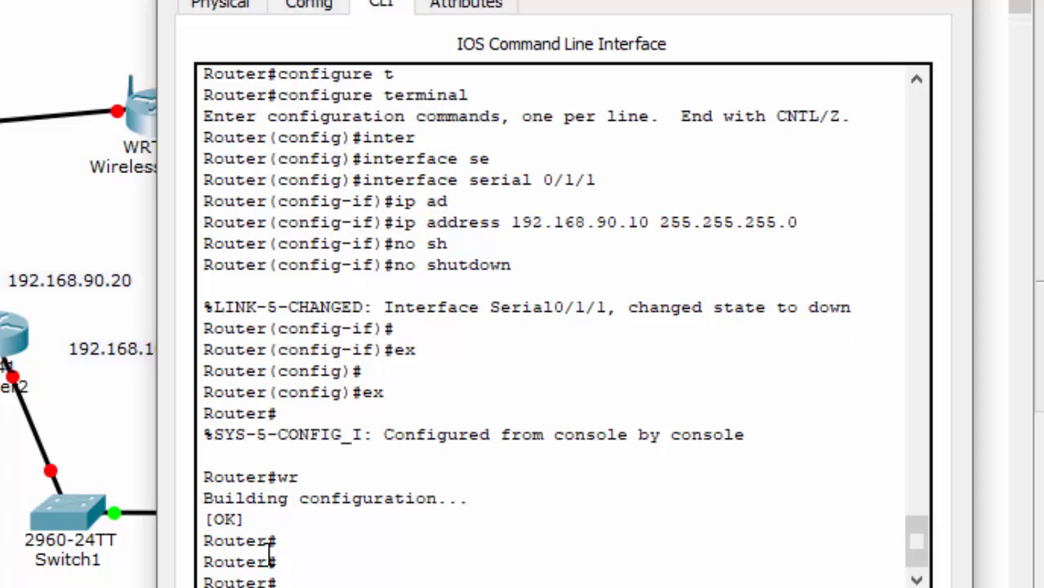
- Return Router0 to global configuration mode with the configure terminal command
{"action": "left_click_drag", "start_coordinate": [522, 0], "coordinate": [700, 0]}
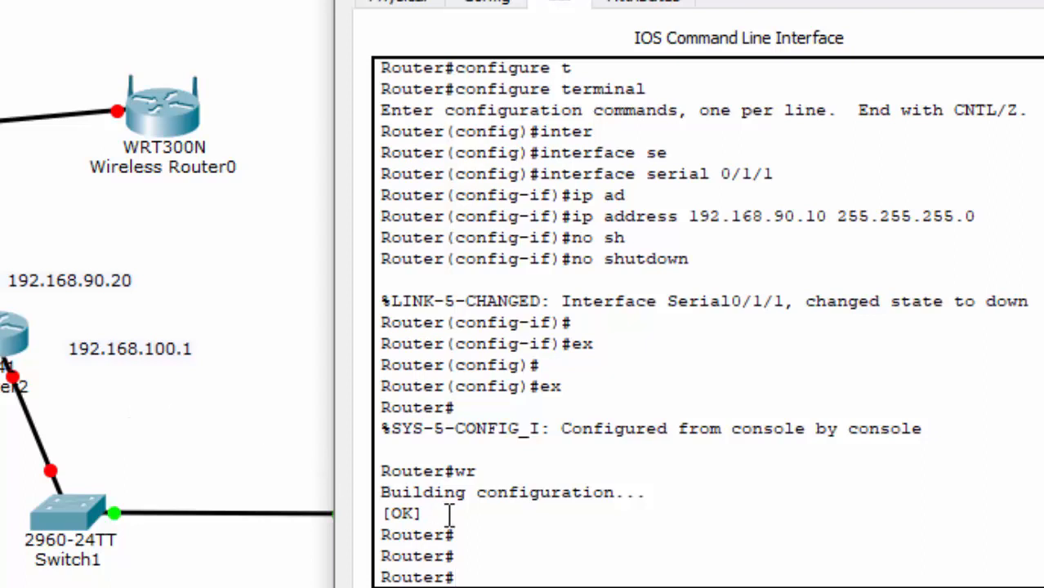
{"action": "type", "text": "conf"}
{"action": "key", "text": "Tab"}
{"action": "type", "text": "t"}
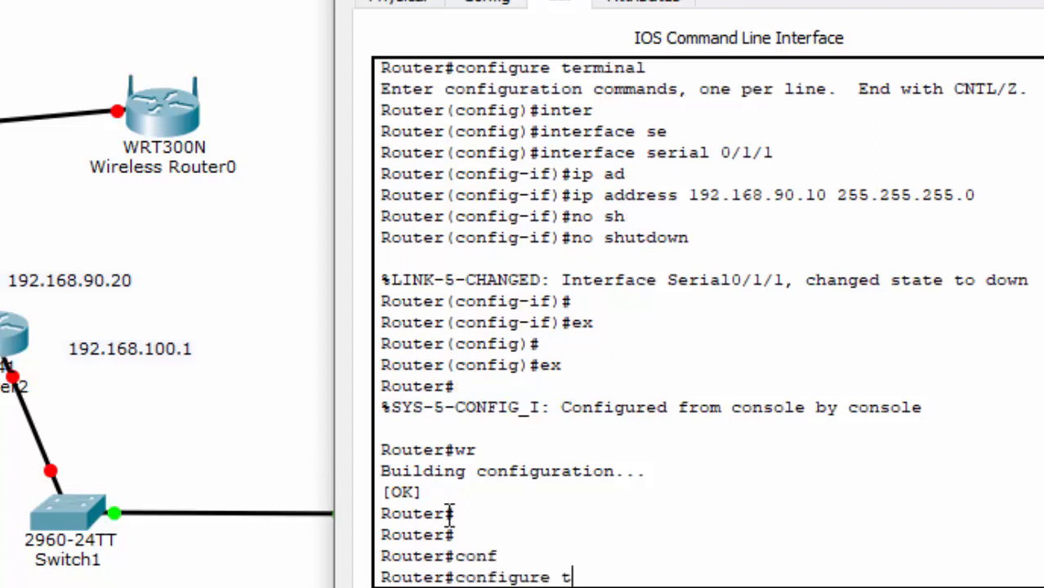
{"action": "key", "text": "Tab"}
{"action": "key", "text": "Return"}
- Enter interface configuration mode for gigabitEthernet 0/0 on Router0
{"action": "type", "text": "inter"}
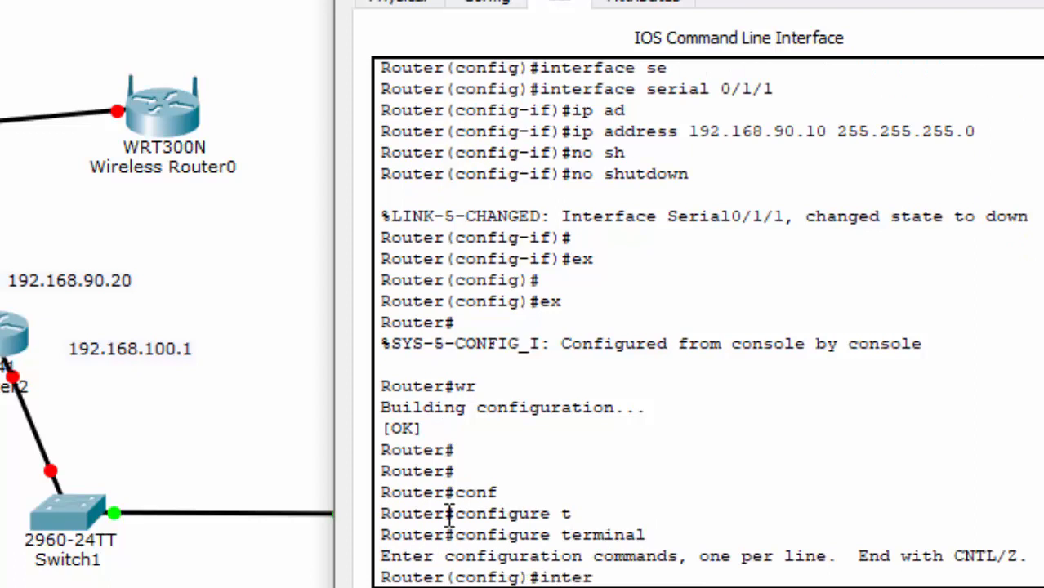
{"action": "key", "text": "Tab"}
{"action": "type", "text": "gi"}
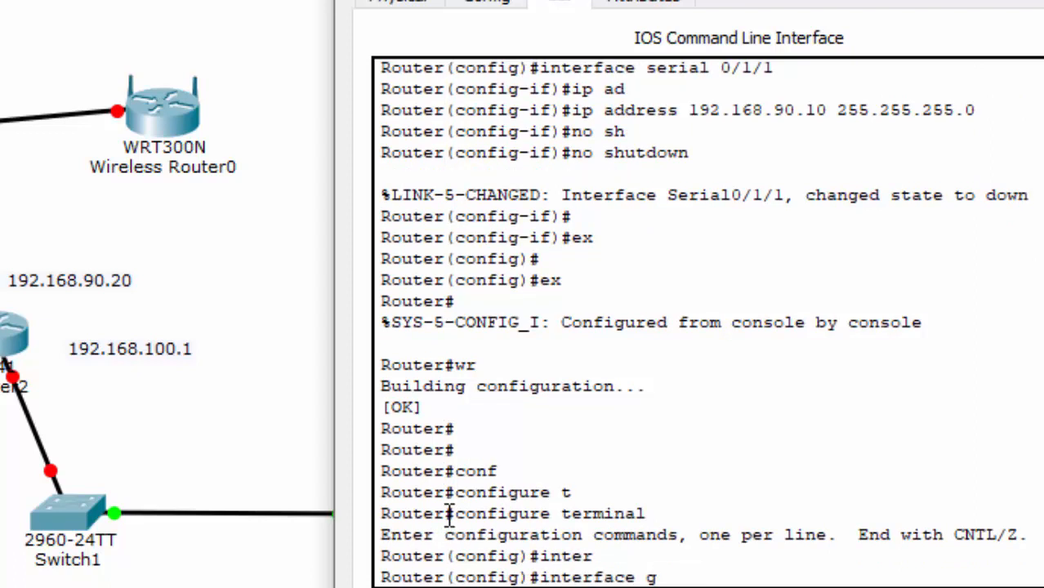
{"action": "key", "text": "Tab"}
{"action": "type", "text": "0/"}
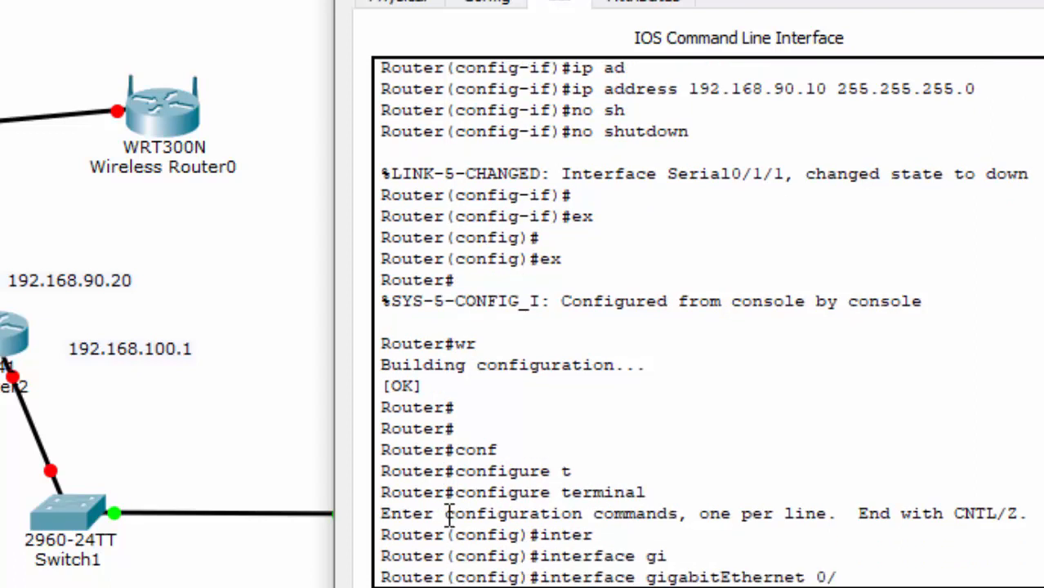
{"action": "type", "text": "0"}
{"action": "key", "text": "Return"}
- Assign the IP address 192.168.20.1 with subnet mask 255.255.255.0 to Router0's GigabitEthernet0/0 interface
{"action": "type", "text": "ip ad"}
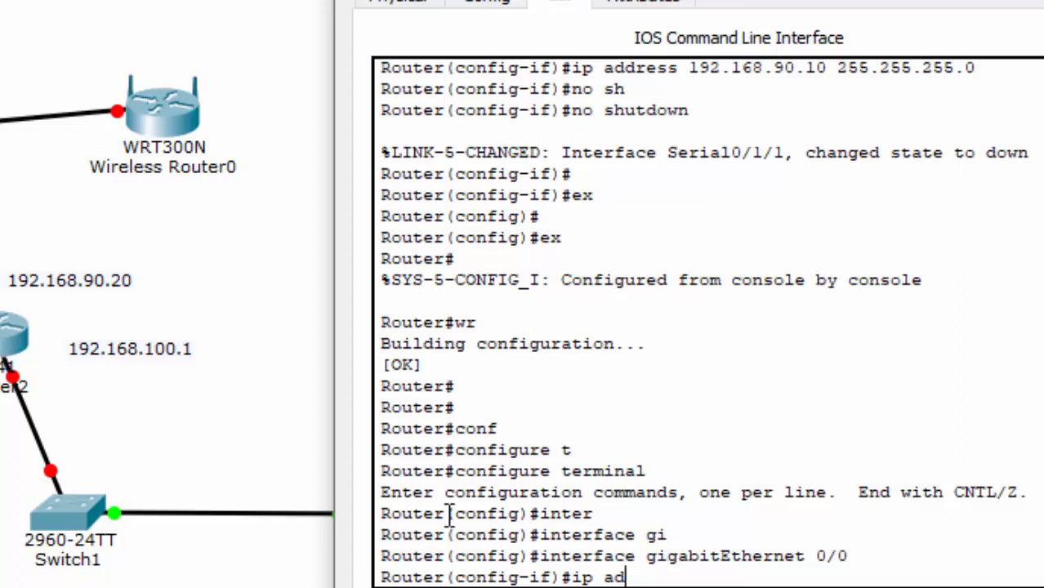
{"action": "key", "text": "Tab"}
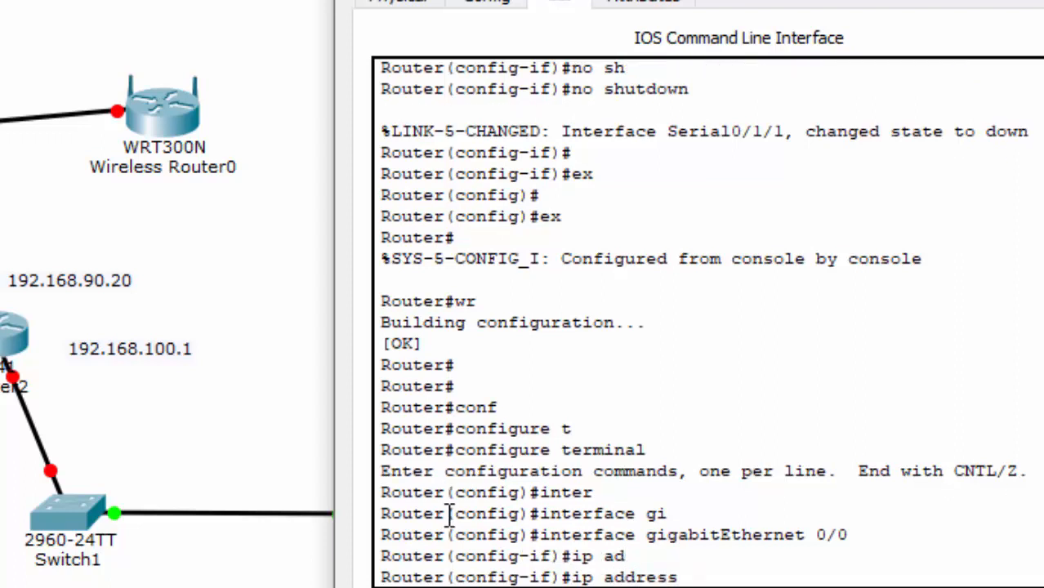
{"action": "type", "text": "192.168"}
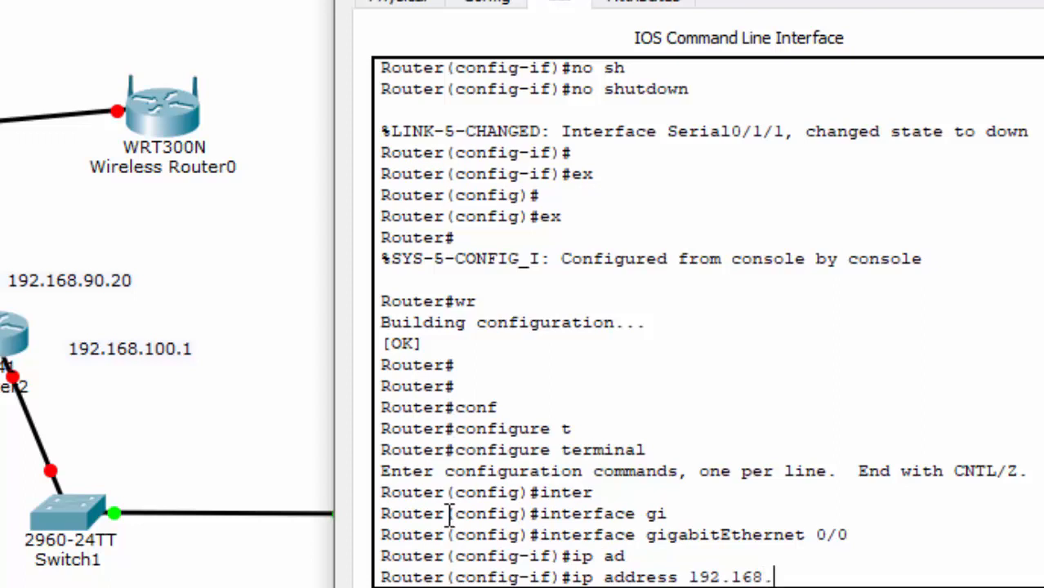
{"action": "type", "text": ".20.1 255.255.2"}
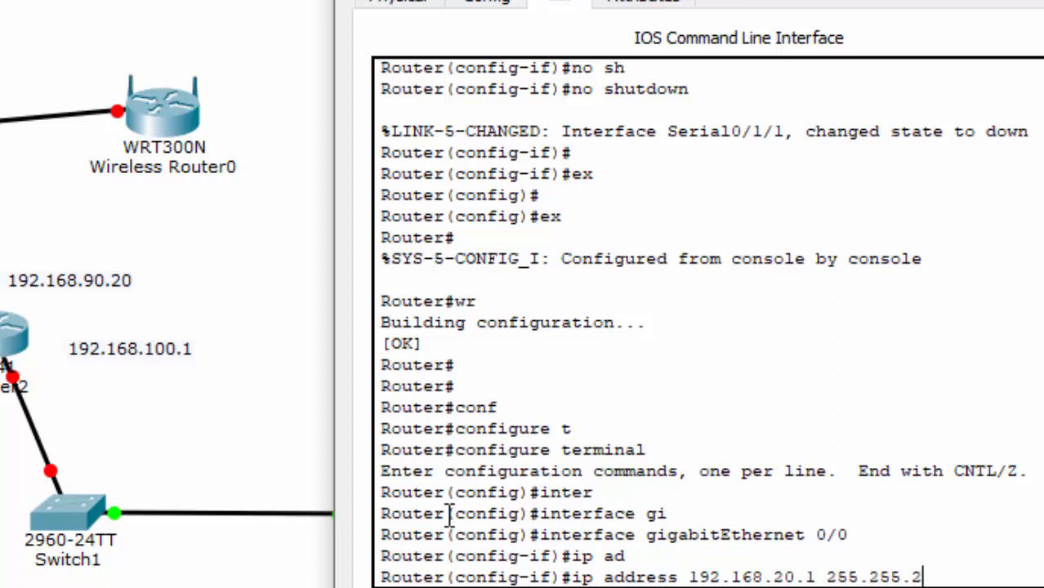
{"action": "type", "text": "55.0"}
{"action": "key", "text": "Return"}
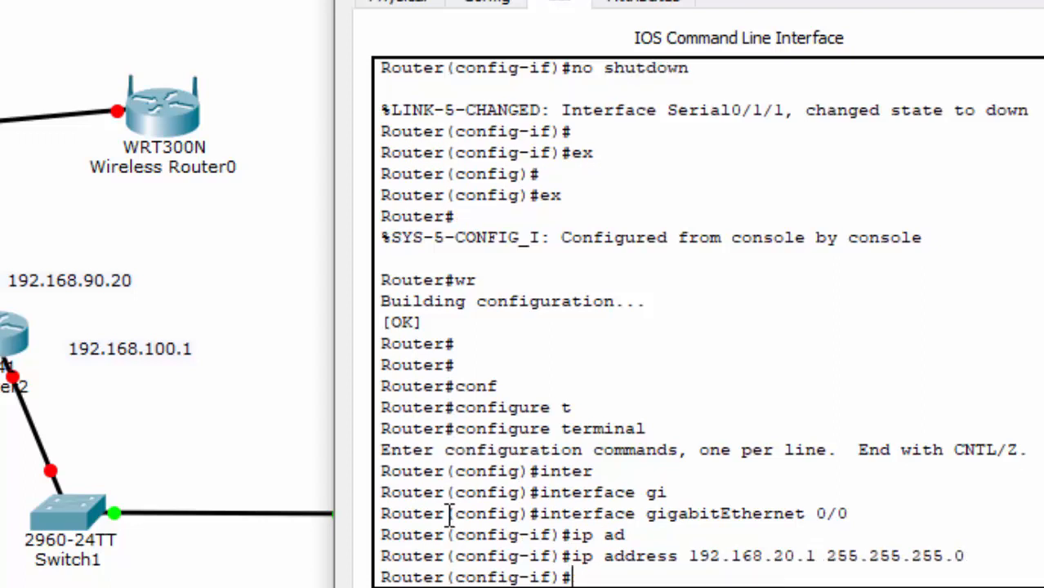
- Run the no shutdown command on Router0's GigabitEthernet0/0 interface
{"action": "type", "text": "no sh"}
{"action": "key", "text": "Tab"}
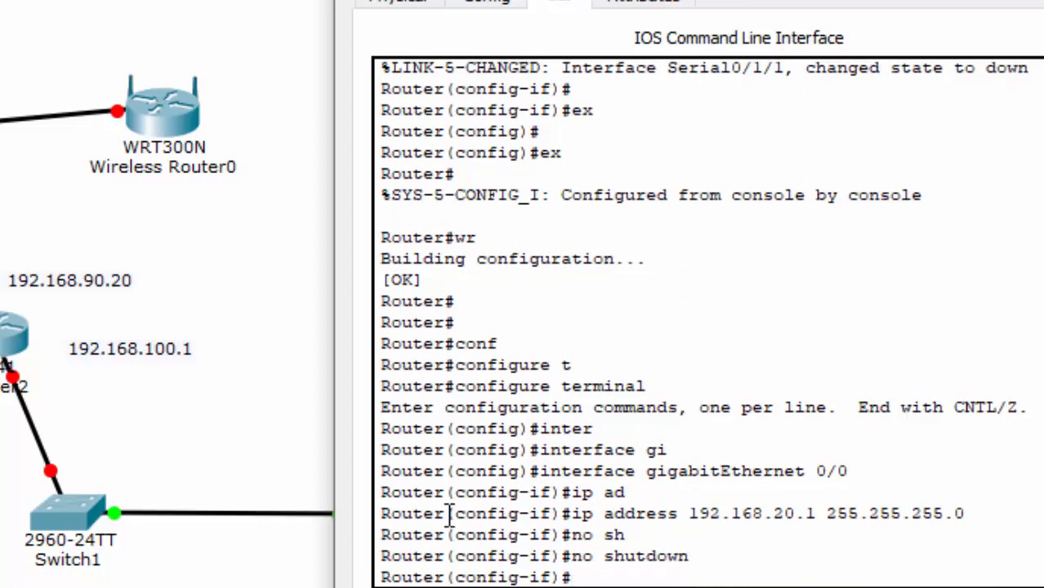
{"action": "key", "text": "Return"}
{"action": "key", "text": "Return"}
- Exit from the GigabitEthernet0/0 configuration to Router0's privileged mode and save the configuration with the wr command
{"action": "type", "text": "ex"}
{"action": "key", "text": "Return"}
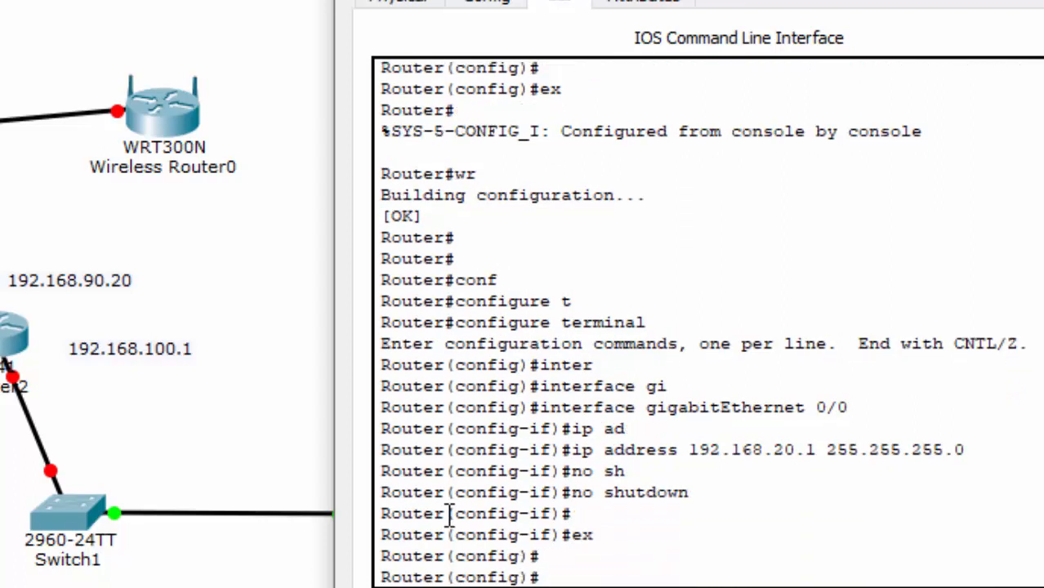
{"action": "type", "text": "ex"}
{"action": "key", "text": "Return"}
{"action": "key", "text": "Return"}
{"action": "type", "text": "wr"}
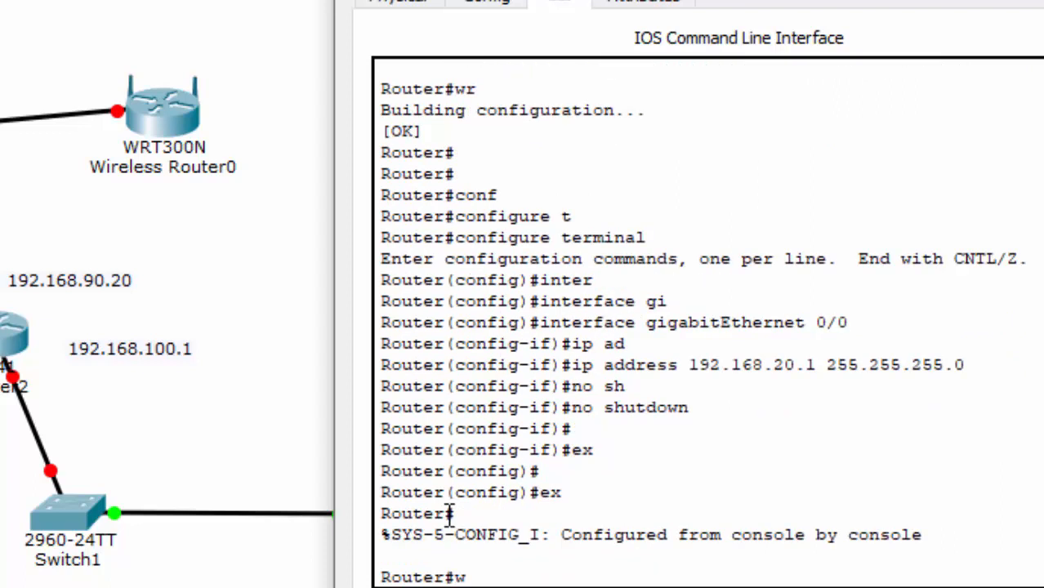
{"action": "key", "text": "Return"}
{"action": "key", "text": "Return"}
{"action": "key", "text": "Return"}
{"action": "key", "text": "Return"}
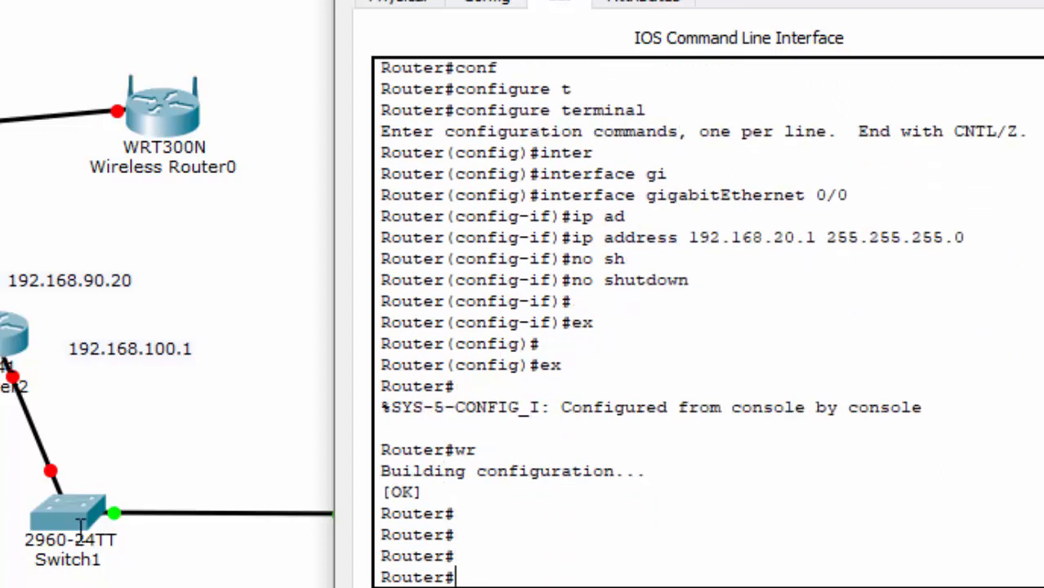
- Close Router0's window, then open Router1's command line and decline the initial configuration dialog with no
{"action": "key", "text": "alt+F4"}
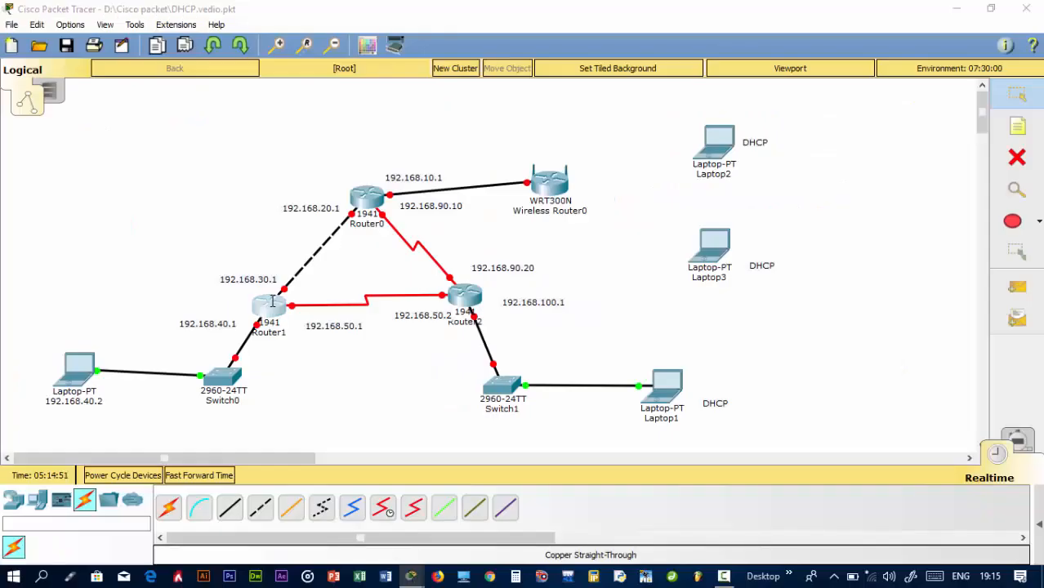
{"action": "left_click", "coordinate": [269, 306]}
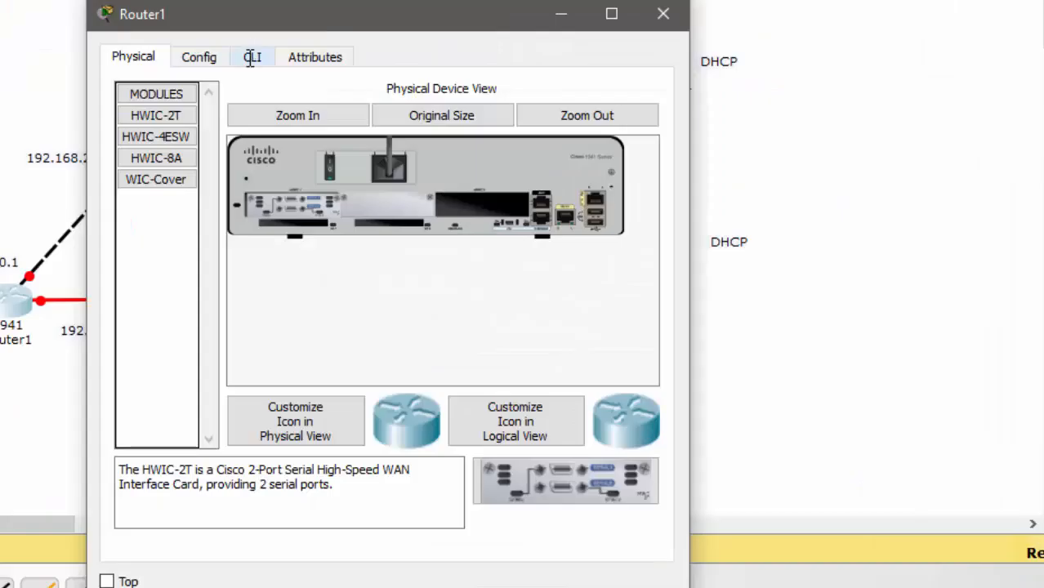
{"action": "left_click", "coordinate": [435, 140]}
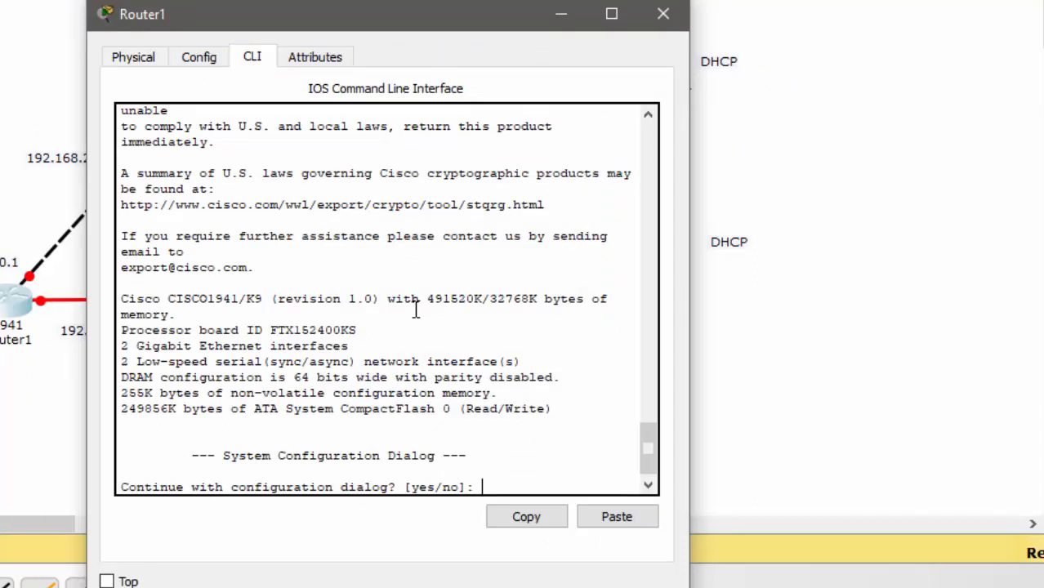
{"action": "type", "text": "no"}
{"action": "key", "text": "Return"}
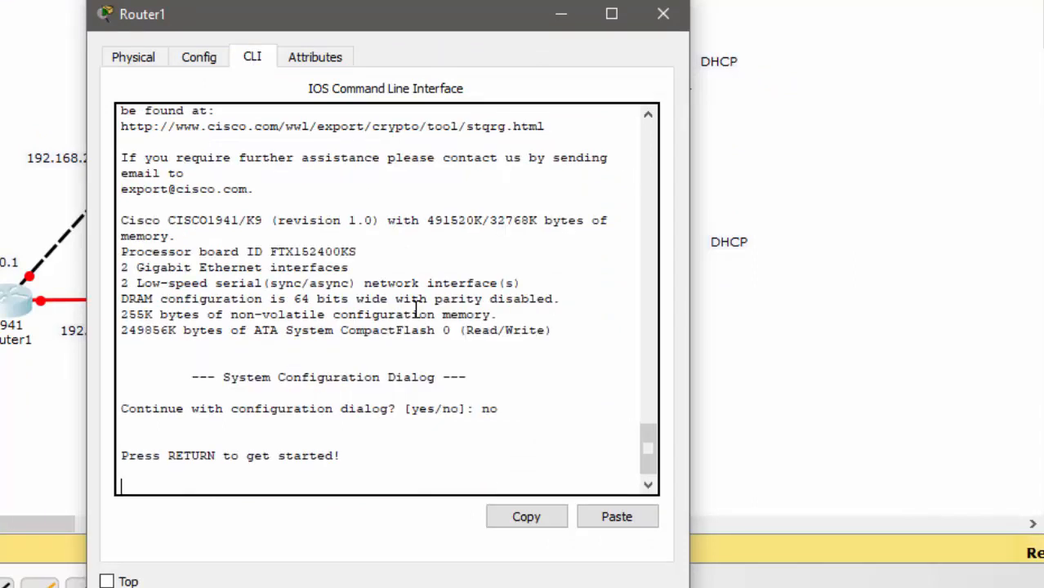
{"action": "key", "text": "Return"}
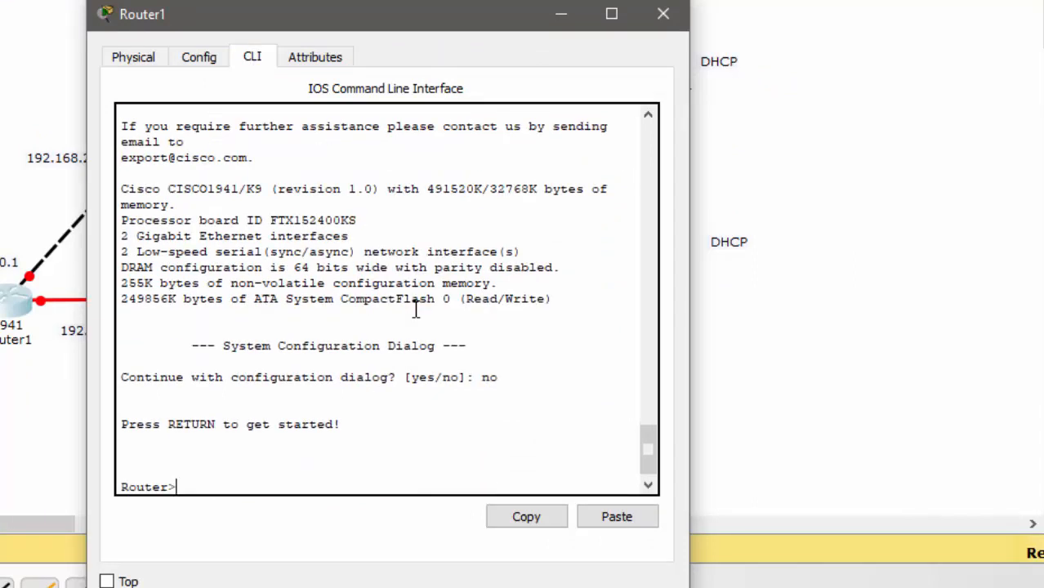
- Enter privileged mode on Router1 with the enable command
{"action": "type", "text": "en"}
{"action": "key", "text": "Tab"}
{"action": "key", "text": "Return"}
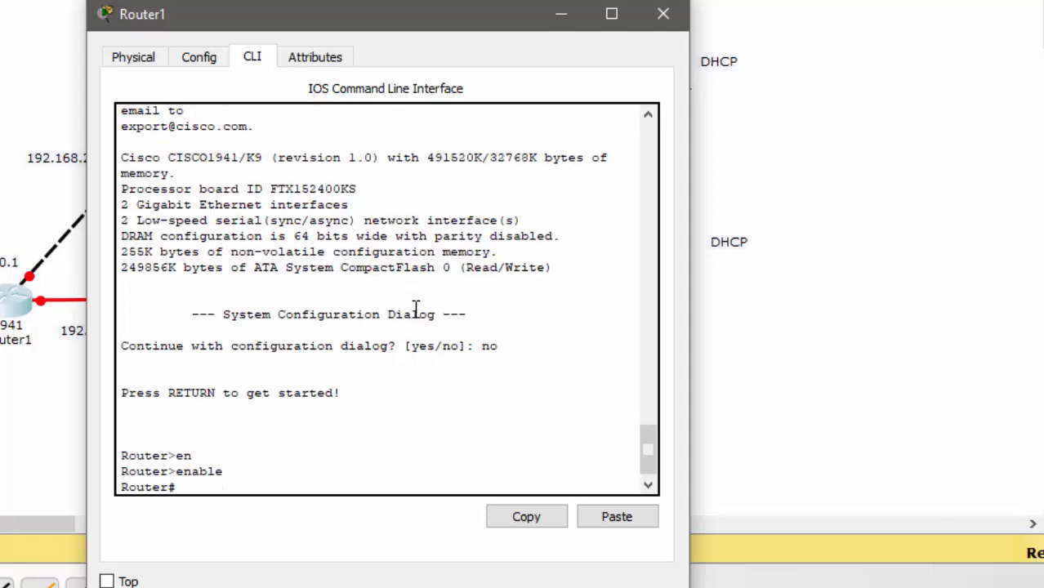
- Enter global configuration mode on Router1 with the configure terminal command
{"action": "type", "text": "conf"}
{"action": "key", "text": "Tab"}
{"action": "type", "text": "t"}
{"action": "key", "text": "Tab"}
{"action": "key", "text": "Return"}
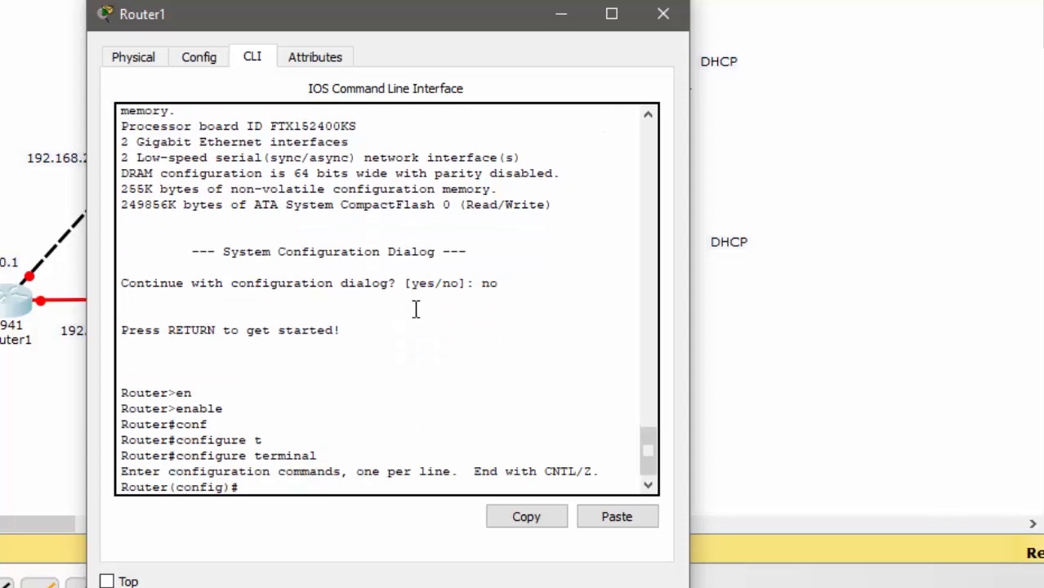
- Enter interface configuration for gigabitEthernet 0/0 on Router1
{"action": "type", "text": "inter"}
{"action": "key", "text": "Tab"}
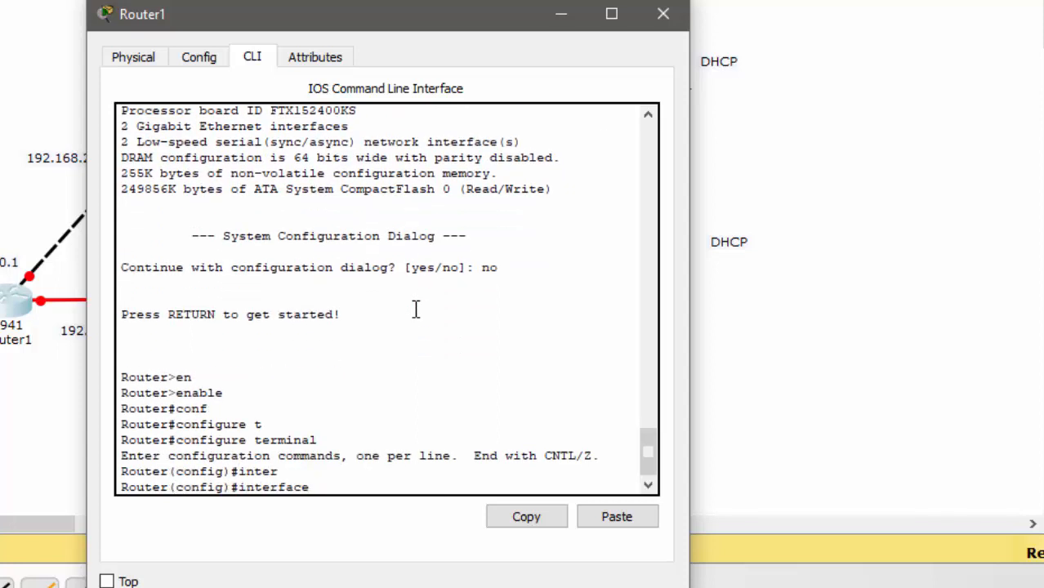
{"action": "type", "text": "gi"}
{"action": "key", "text": "Tab"}
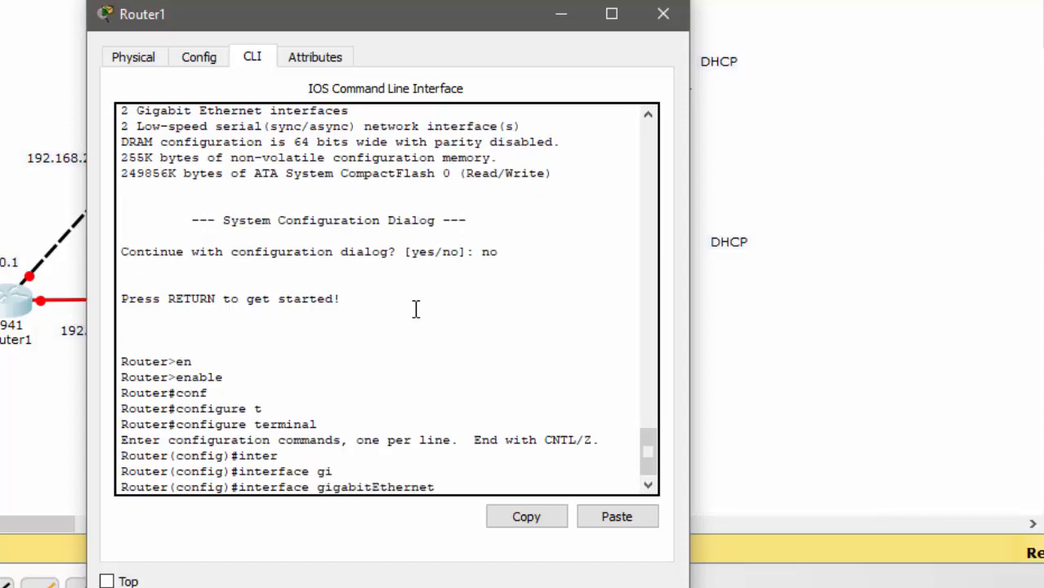
{"action": "type", "text": "0/0"}
{"action": "key", "text": "Return"}
- Assign IP address 192.168.30.1 with mask 255.255.255.0 to Router1's gigabitEthernet 0/0 interface
{"action": "type", "text": "ip"}
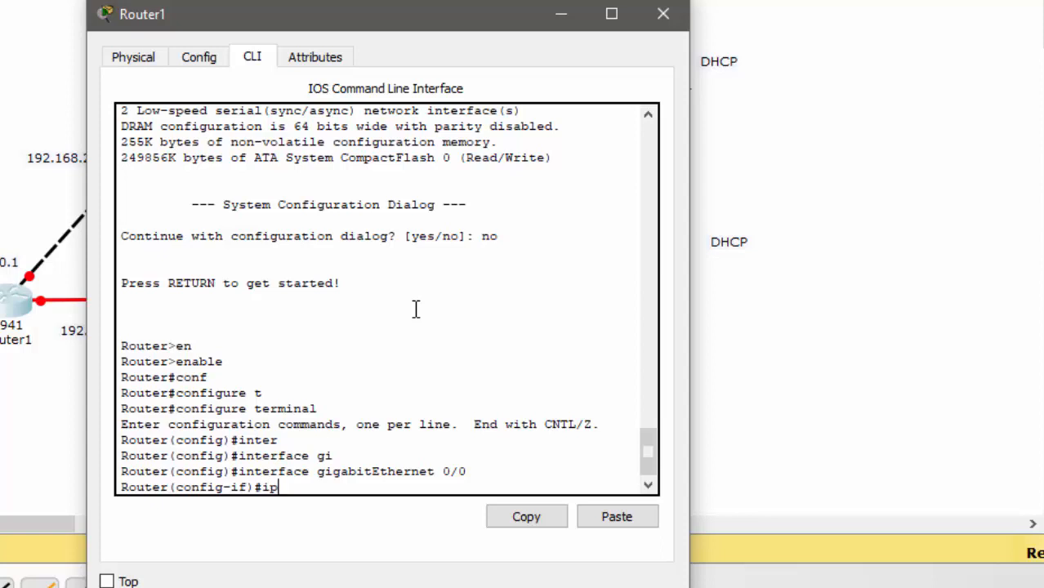
{"action": "type", "text": " ad"}
{"action": "key", "text": "Tab"}
{"action": "type", "text": "192.1"}
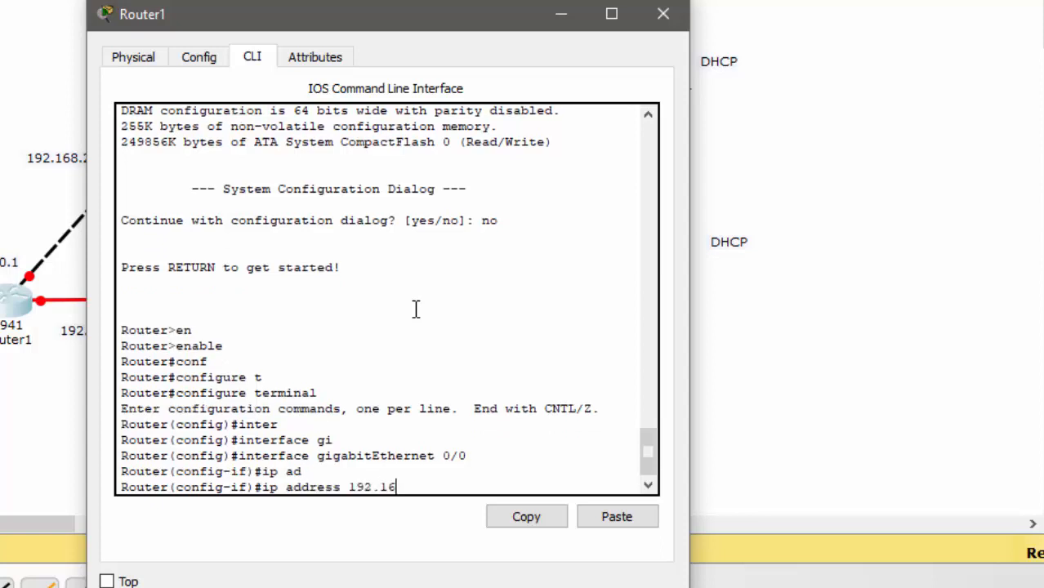
{"action": "type", "text": "68.30.1"}
{"action": "left_click_drag", "start_coordinate": [470, 14], "coordinate": [638, 18]}
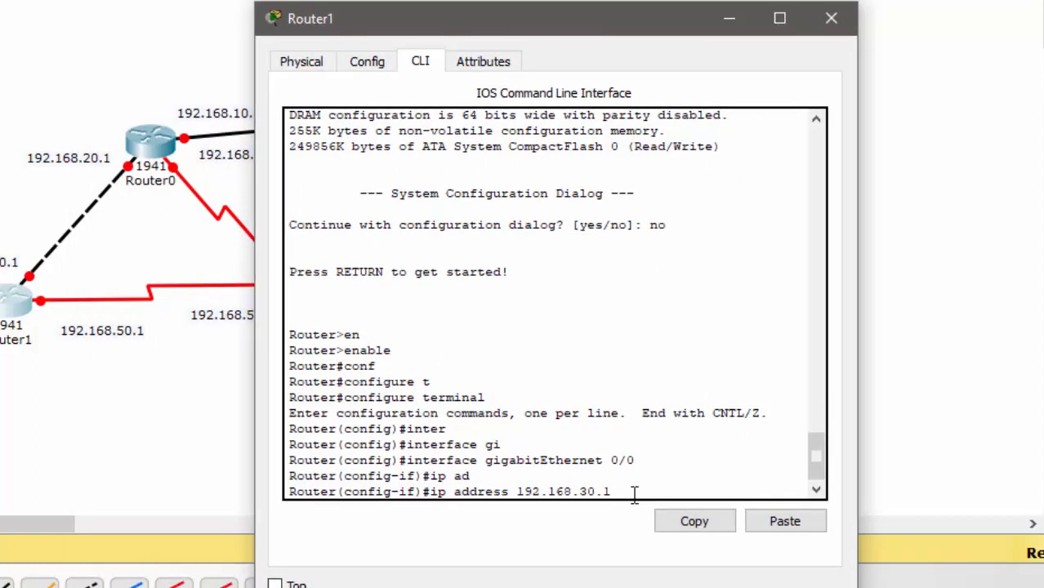
{"action": "type", "text": "255.255.255.0"}
{"action": "key", "text": "Return"}
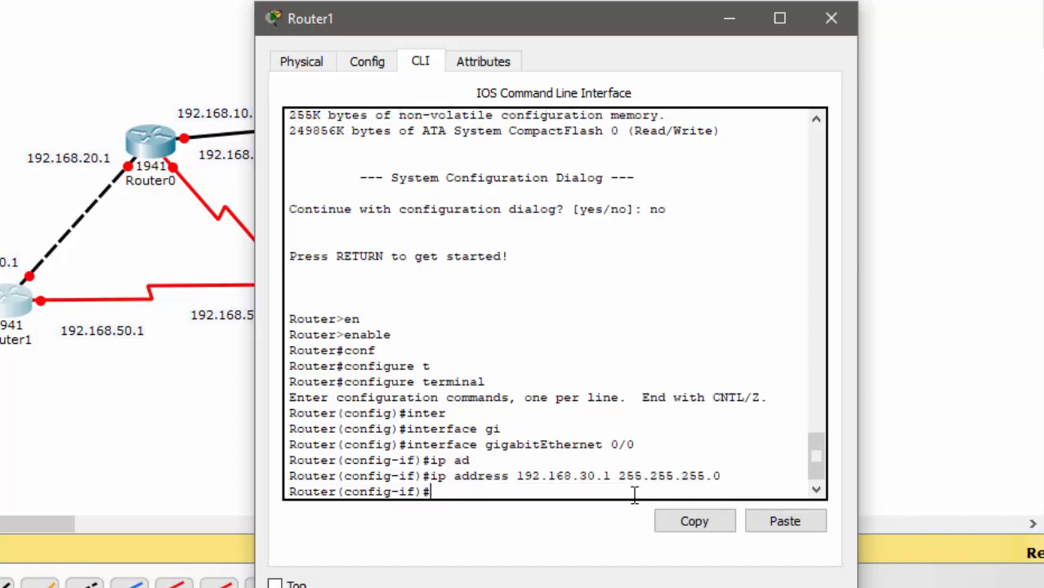
- Run the no shutdown command on Router1's gigabitEthernet 0/0 interface
{"action": "type", "text": "no sh"}
{"action": "key", "text": "Tab"}
{"action": "key", "text": "Return"}
{"action": "key", "text": "Return"}
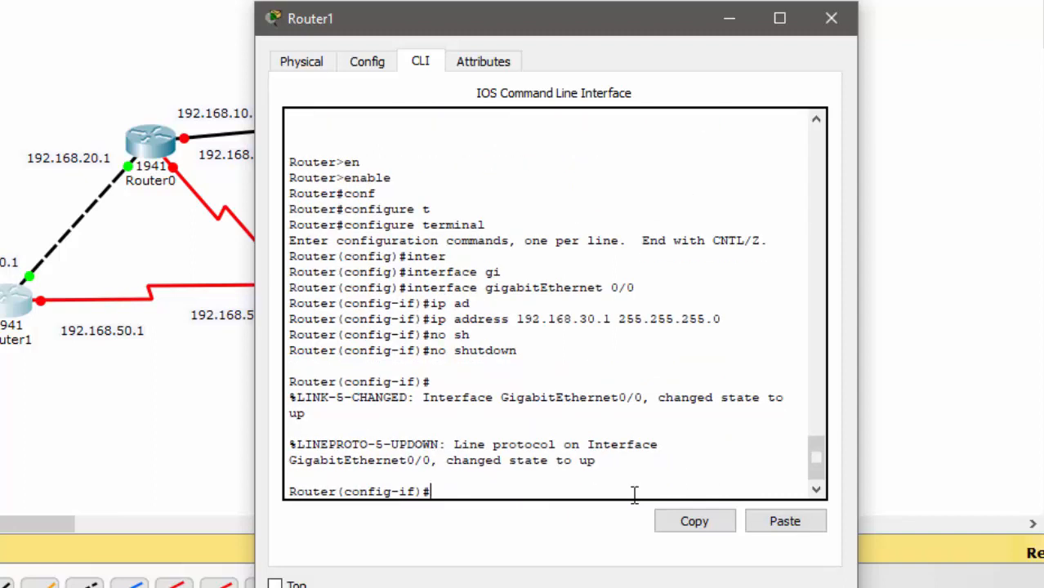
- Exit from the gigabitEthernet 0/0 configuration to Router1's privileged mode and save the configuration with the wr command
{"action": "type", "text": "ex"}
{"action": "key", "text": "Return"}
{"action": "key", "text": "Return"}
{"action": "type", "text": "er(config)#e"}
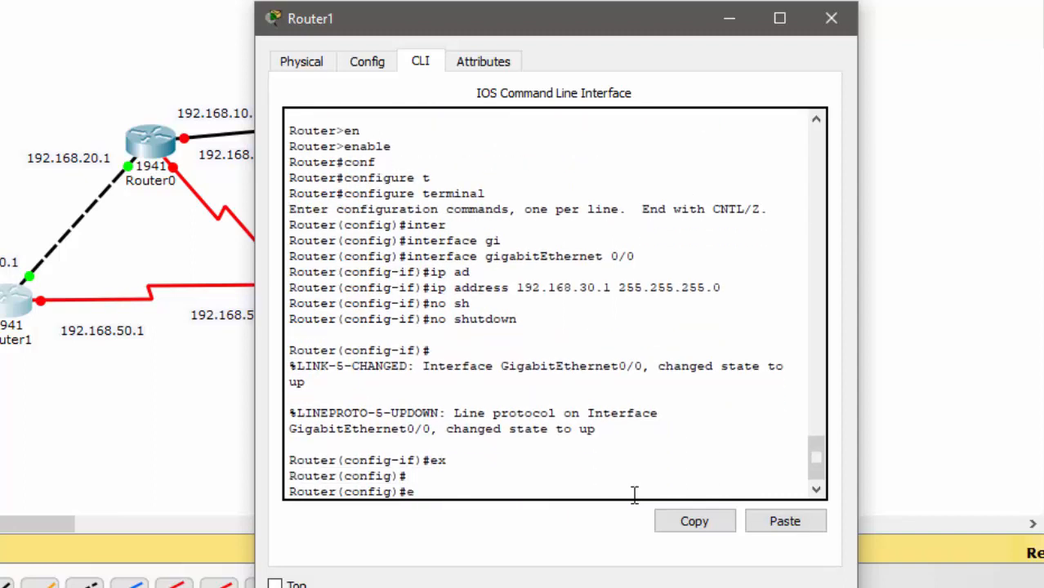
{"action": "type", "text": "x"}
{"action": "key", "text": "Return"}
{"action": "type", "text": "wr"}
{"action": "key", "text": "Return"}
{"action": "key", "text": "Return"}
{"action": "key", "text": "Return"}
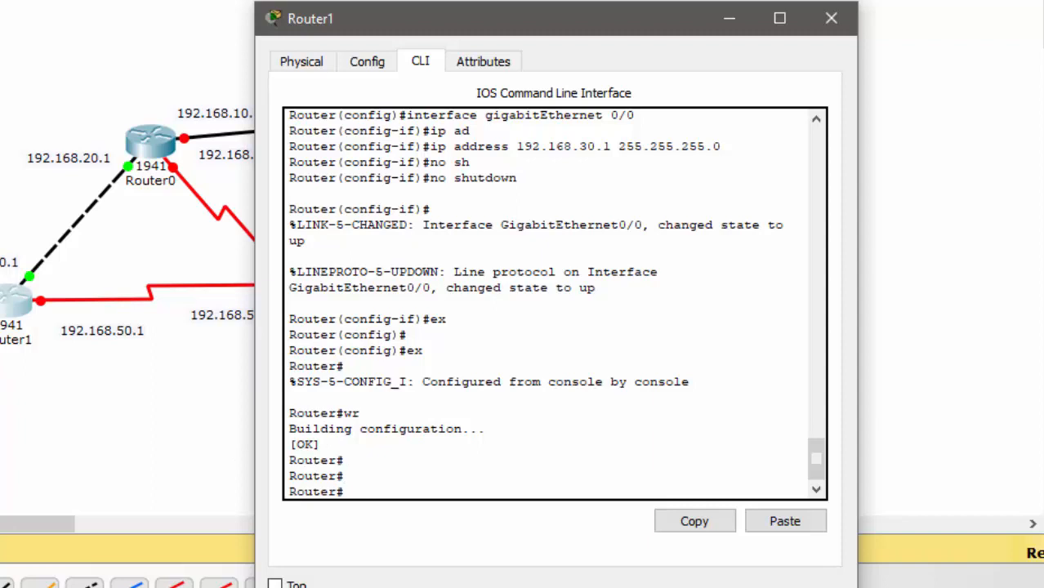
- Bring the topology forward, return to Router1's command line and enter global configuration mode with configure terminal
{"action": "left_click", "coordinate": [2, 392]}
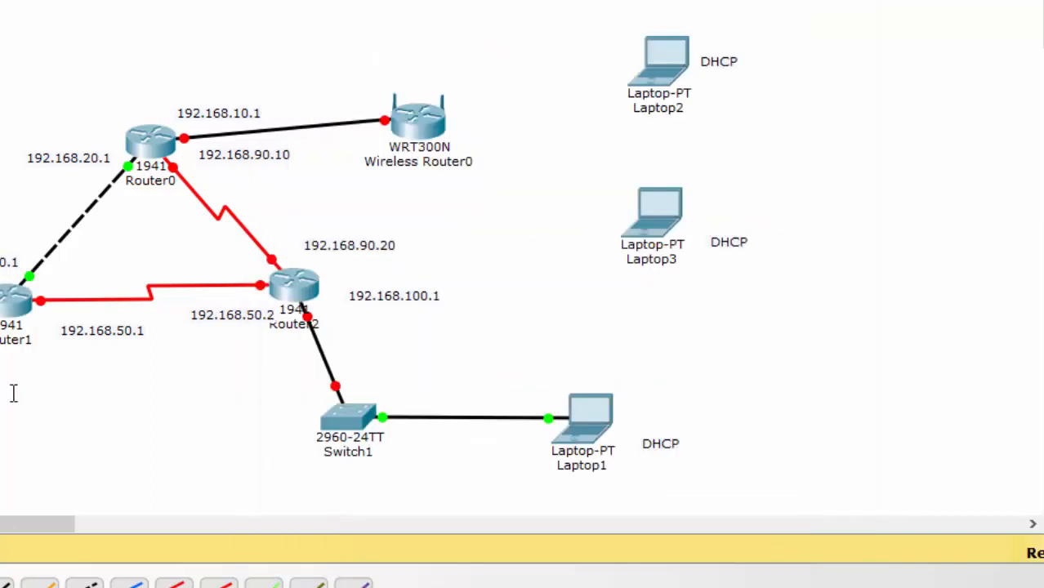
{"action": "left_click", "coordinate": [14, 304]}
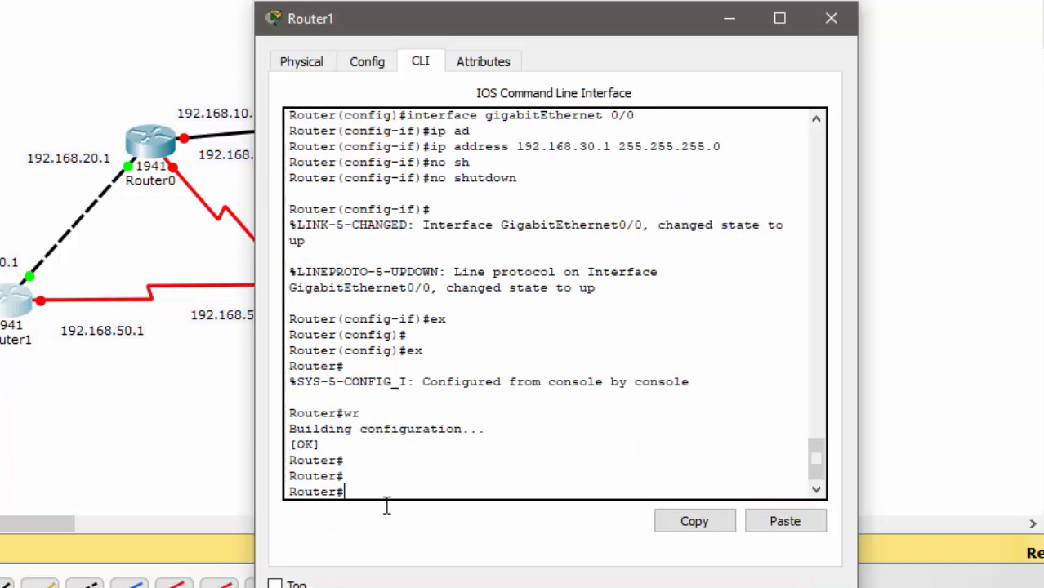
{"action": "type", "text": "conf"}
{"action": "key", "text": "Tab"}
{"action": "type", "text": "t"}
{"action": "key", "text": "Tab"}
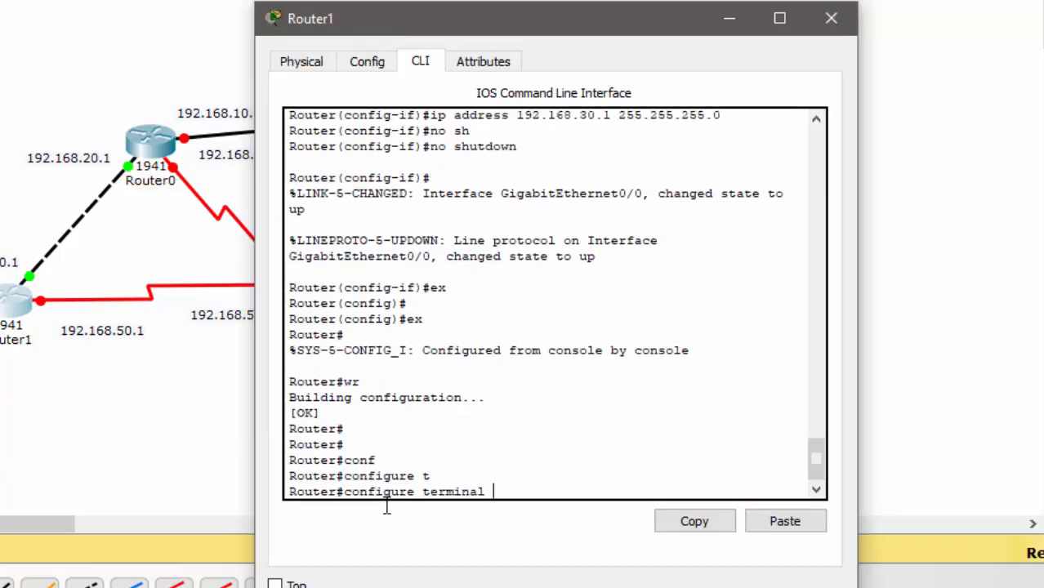
{"action": "key", "text": "Return"}
- Enter interface configuration for gigabitEthernet 0/1 on Router1
{"action": "type", "text": "inter"}
{"action": "key", "text": "Tab"}
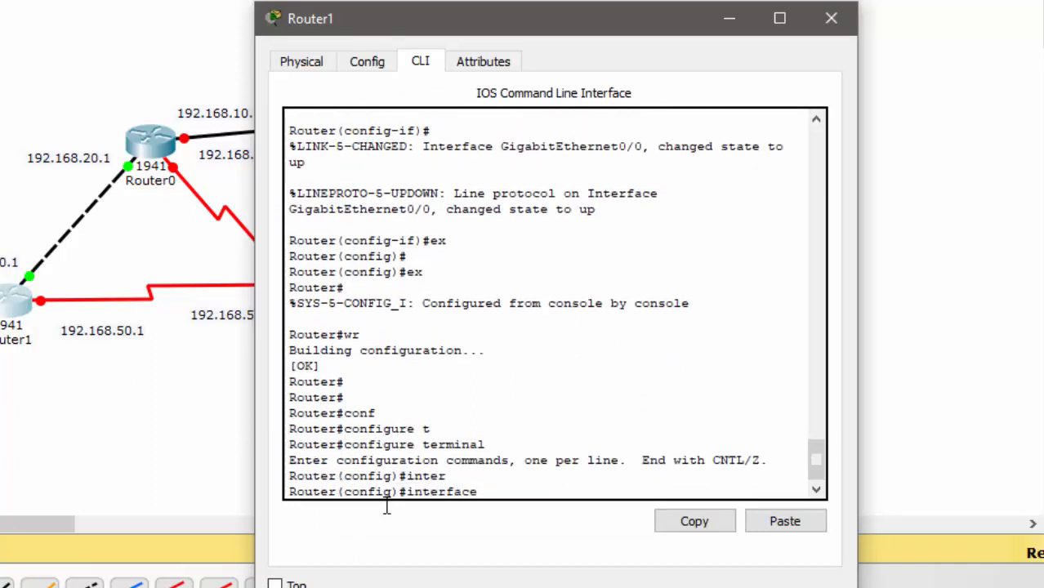
{"action": "type", "text": "gi"}
{"action": "key", "text": "Tab"}
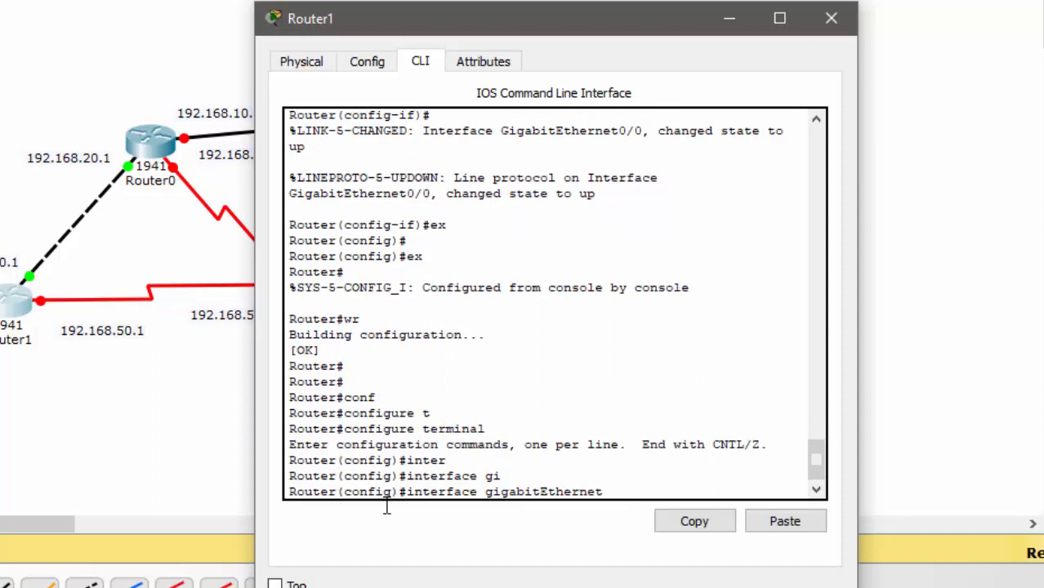
{"action": "type", "text": "0/1"}
{"action": "key", "text": "Return"}
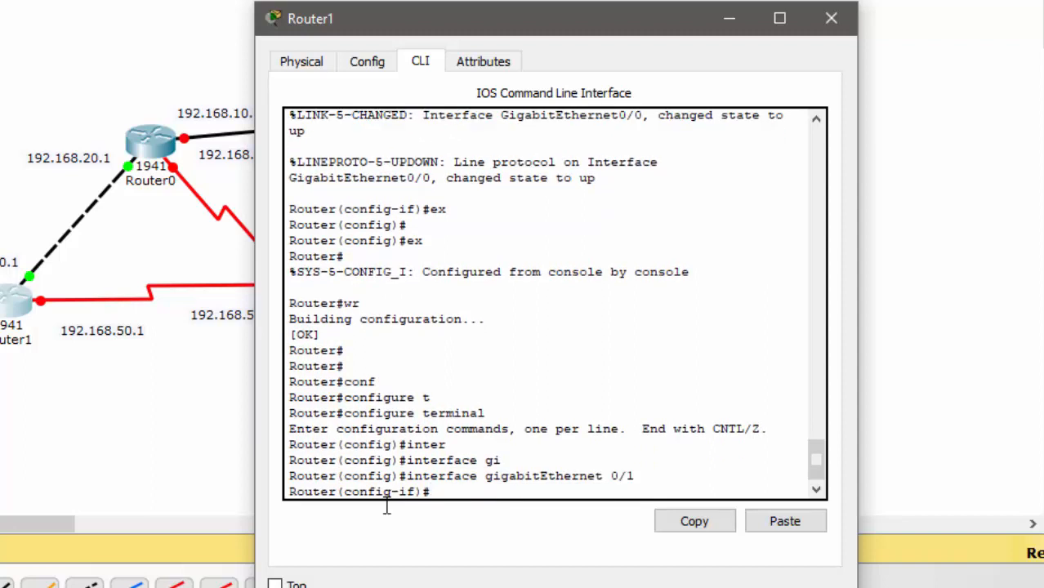
- Assign IP address 192.168.40.1 with mask 255.255.255.0 to Router1's gigabitEthernet 0/1 interface
{"action": "type", "text": "ip ad"}
{"action": "key", "text": "Tab"}
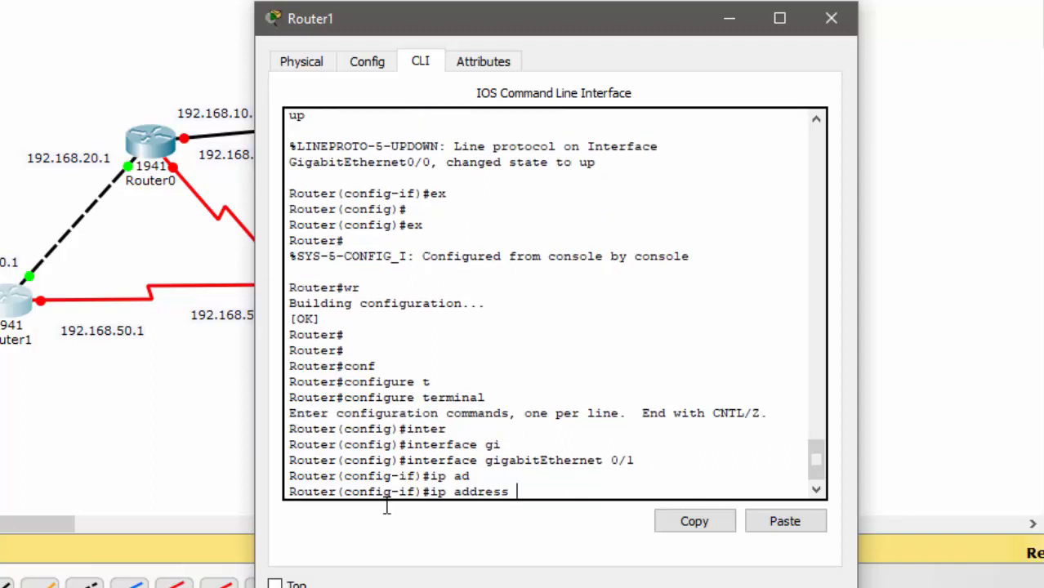
{"action": "type", "text": "192.168.40.1 255.255.255"}
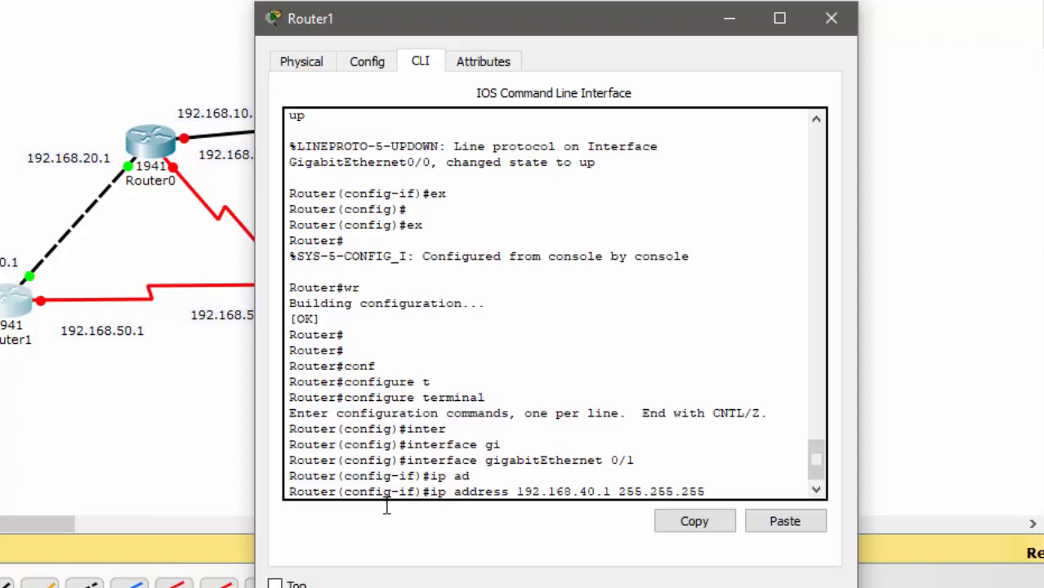
{"action": "type", "text": ".0"}
{"action": "key", "text": "Return"}
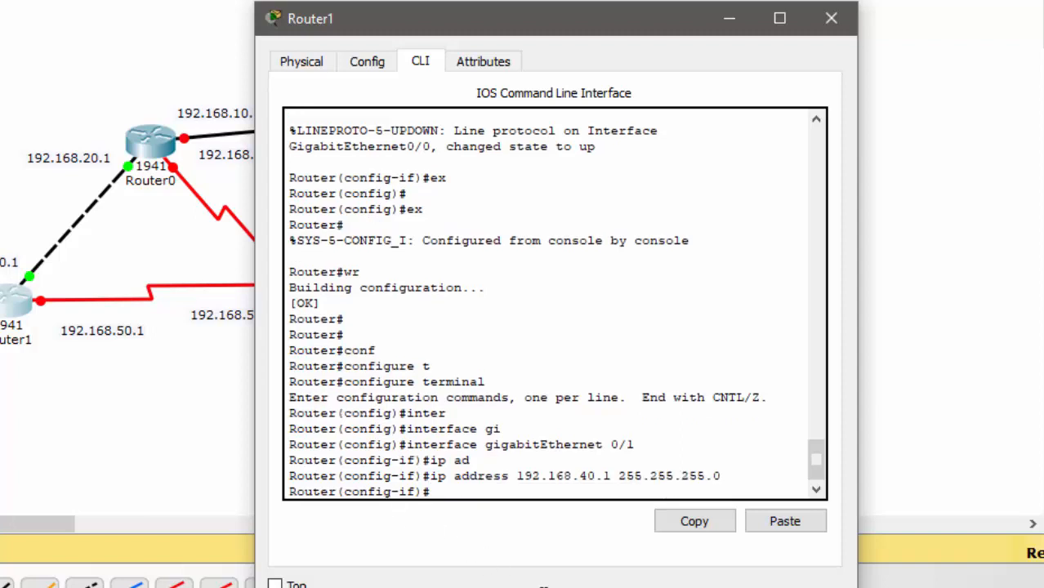
- Run the no shutdown command on Router1's gigabitEthernet 0/1 interface
{"action": "type", "text": "no sh"}
{"action": "key", "text": "Tab"}
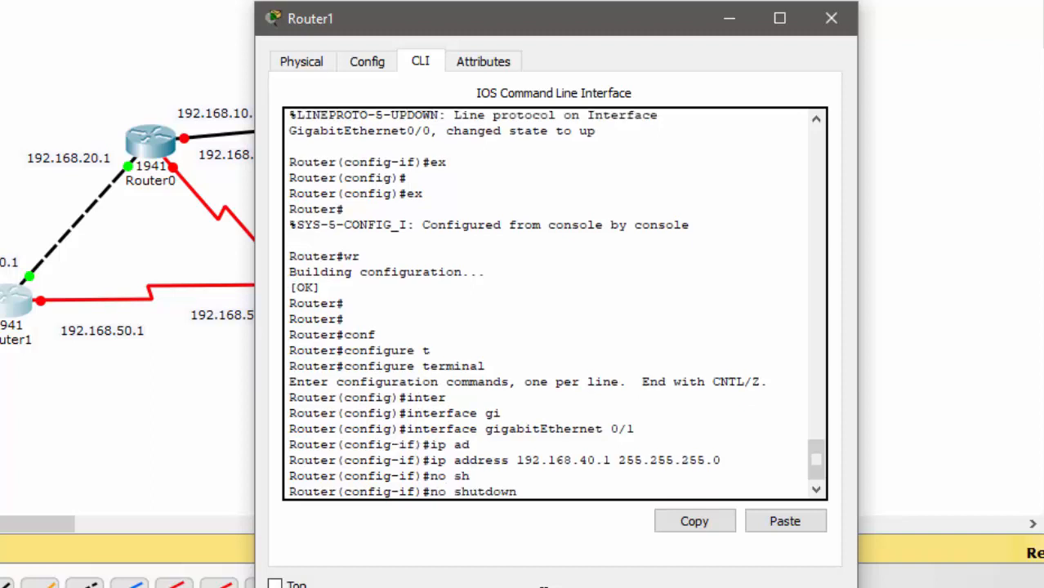
{"action": "key", "text": "Return"}
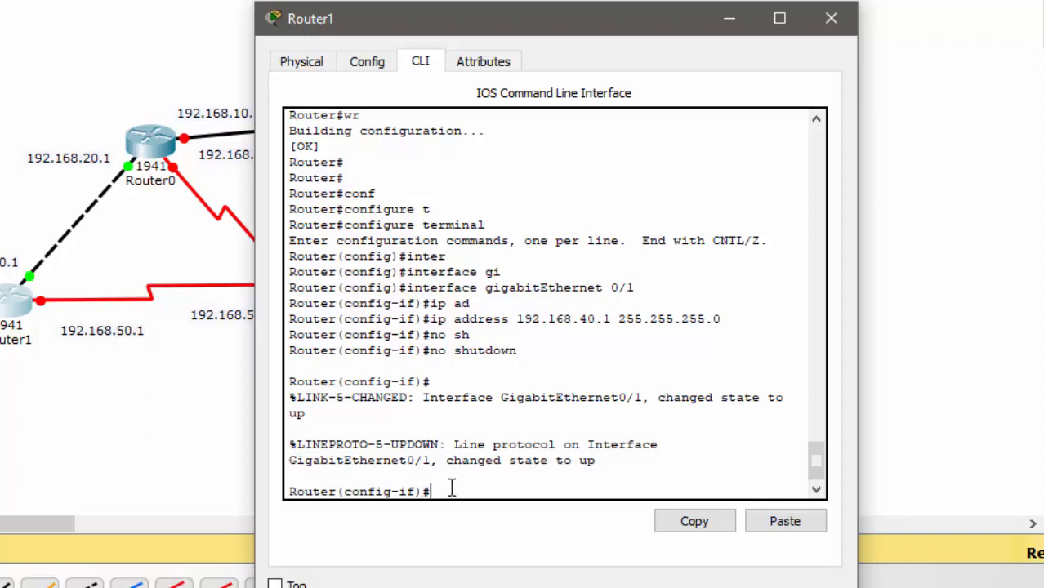
- Exit from the gigabitEthernet 0/1 configuration to Router1's privileged mode and save the configuration with the wr command
{"action": "type", "text": "ex"}
{"action": "key", "text": "Return"}
{"action": "key", "text": "Return"}
{"action": "type", "text": "e"}
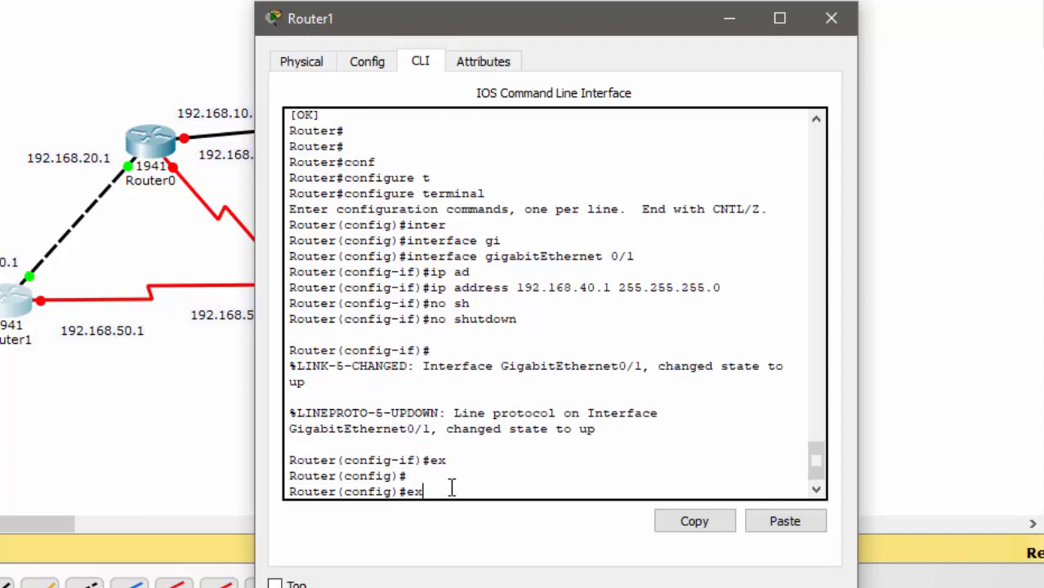
{"action": "type", "text": "x"}
{"action": "key", "text": "Return"}
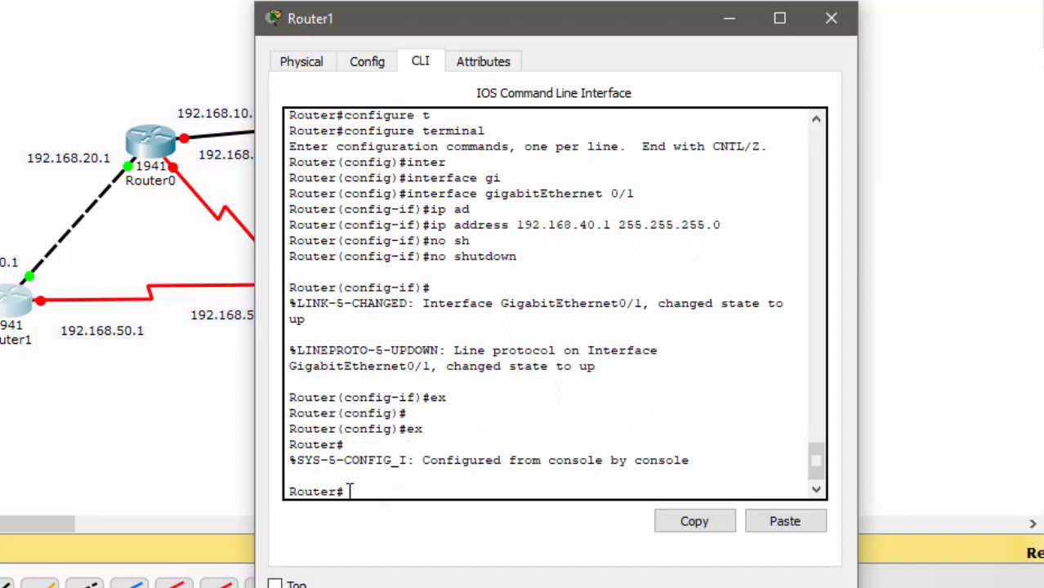
{"action": "type", "text": "wr"}
{"action": "key", "text": "Return"}
{"action": "key", "text": "Return"}
{"action": "key", "text": "Return"}
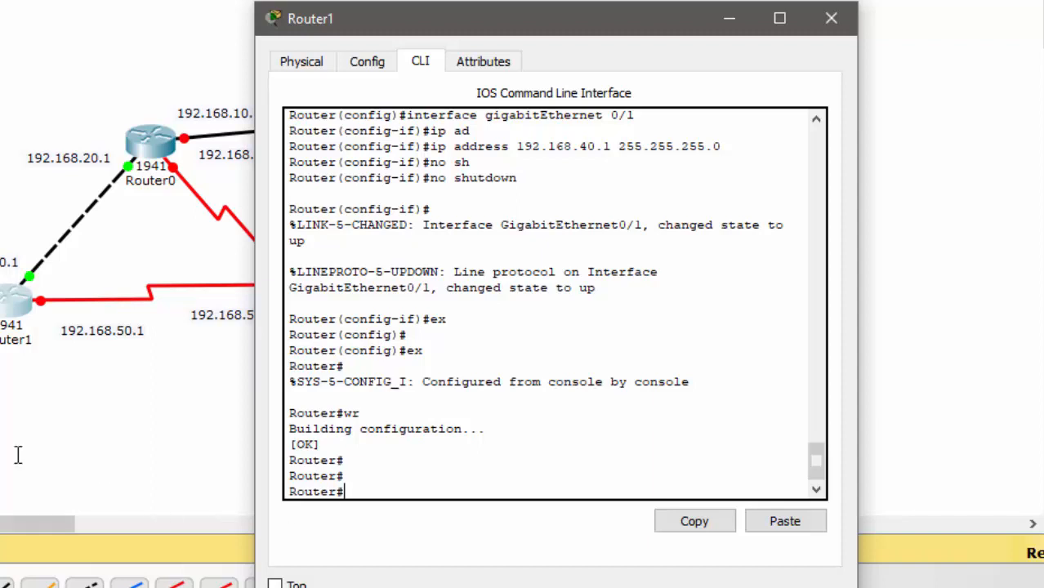
- Check the port labels of the serial link between Router1 and Router2, and enter global configuration mode in Router1's command line
{"action": "left_click", "coordinate": [42, 359]}
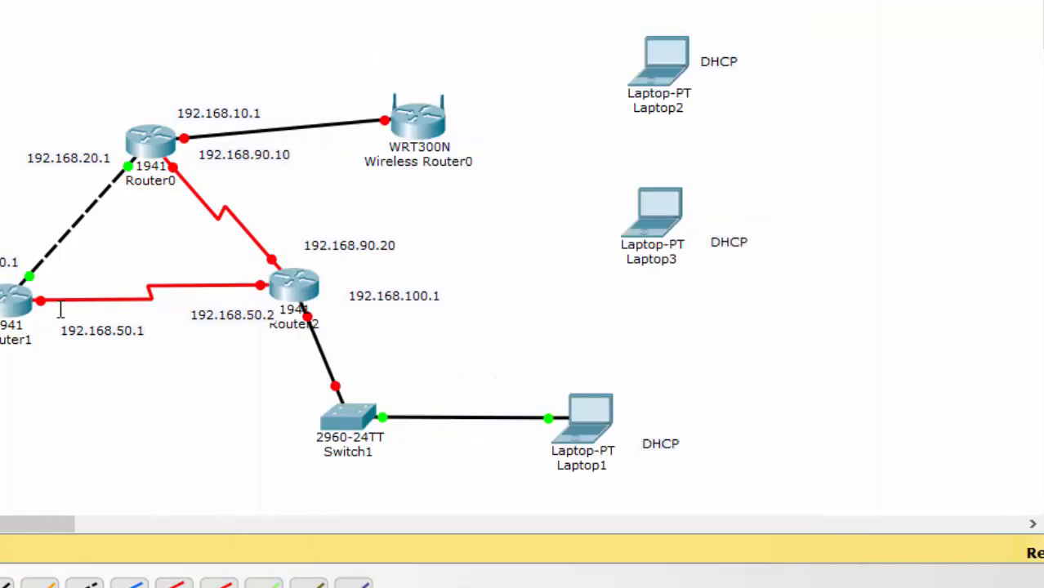
{"action": "mouse_move", "coordinate": [67, 301]}
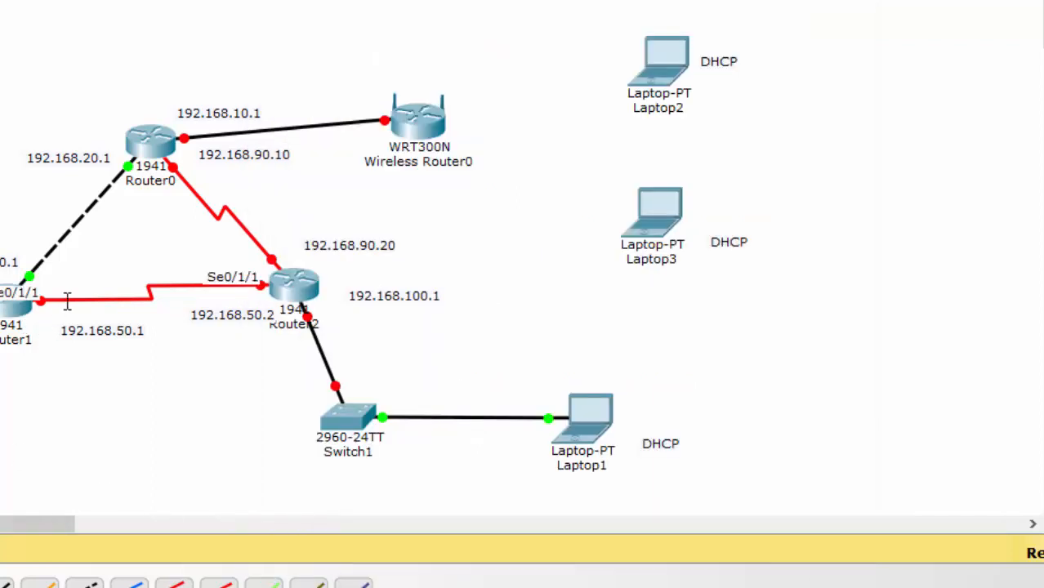
{"action": "left_click", "coordinate": [12, 307]}
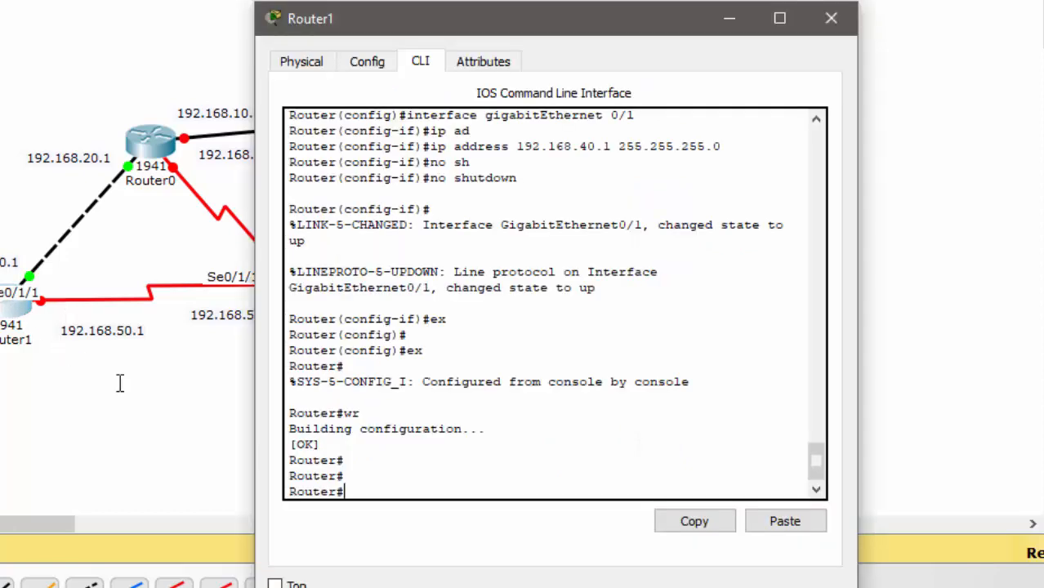
{"action": "type", "text": "conf"}
{"action": "key", "text": "Tab"}
{"action": "type", "text": "t"}
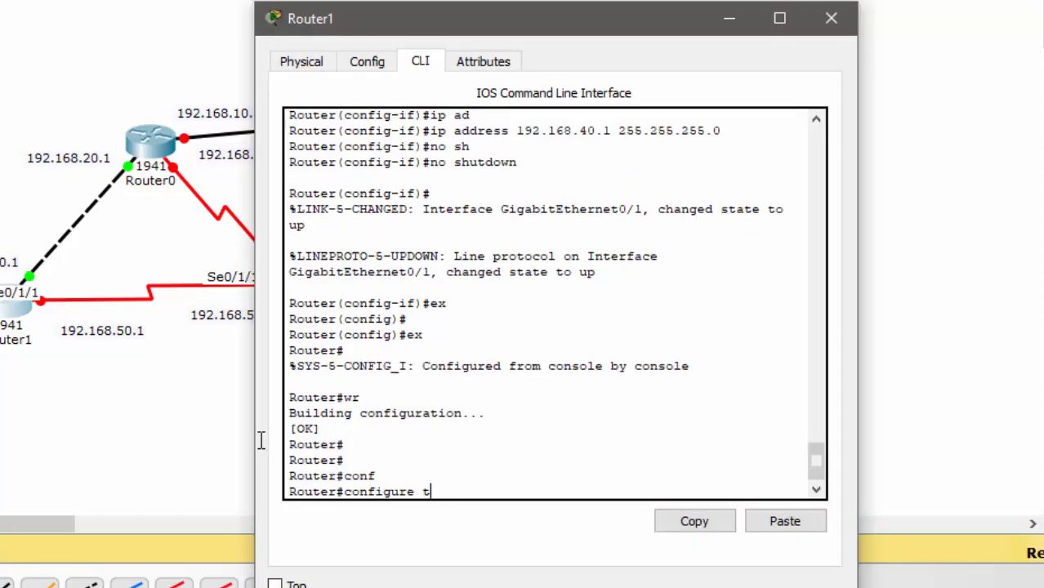
{"action": "key", "text": "Tab"}
{"action": "key", "text": "Return"}
- Enter interface configuration for serial 0/1/1 on Router1
{"action": "type", "text": "inter"}
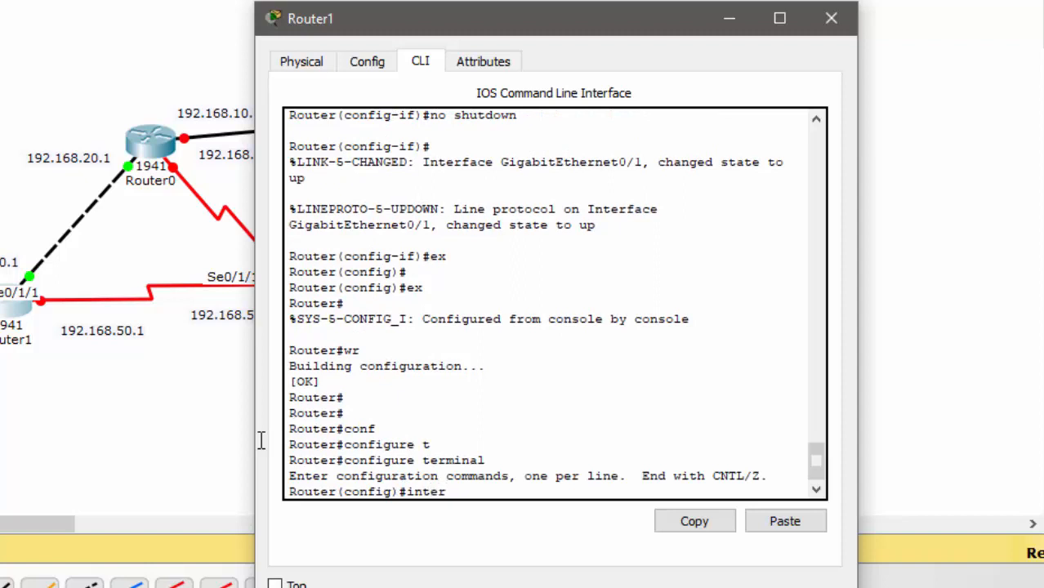
{"action": "key", "text": "Tab"}
{"action": "type", "text": "d"}
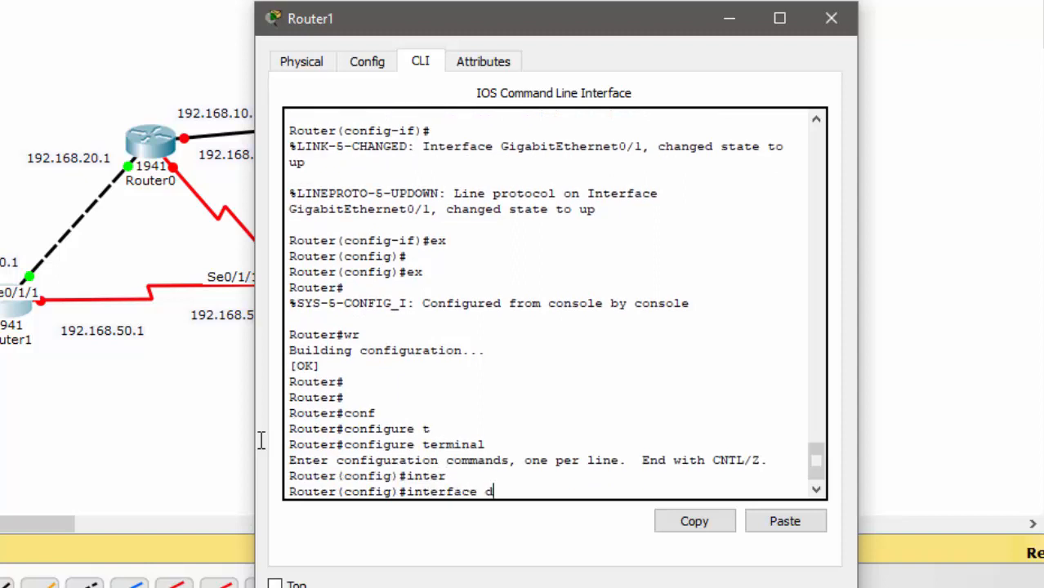
{"action": "type", "text": "e"}
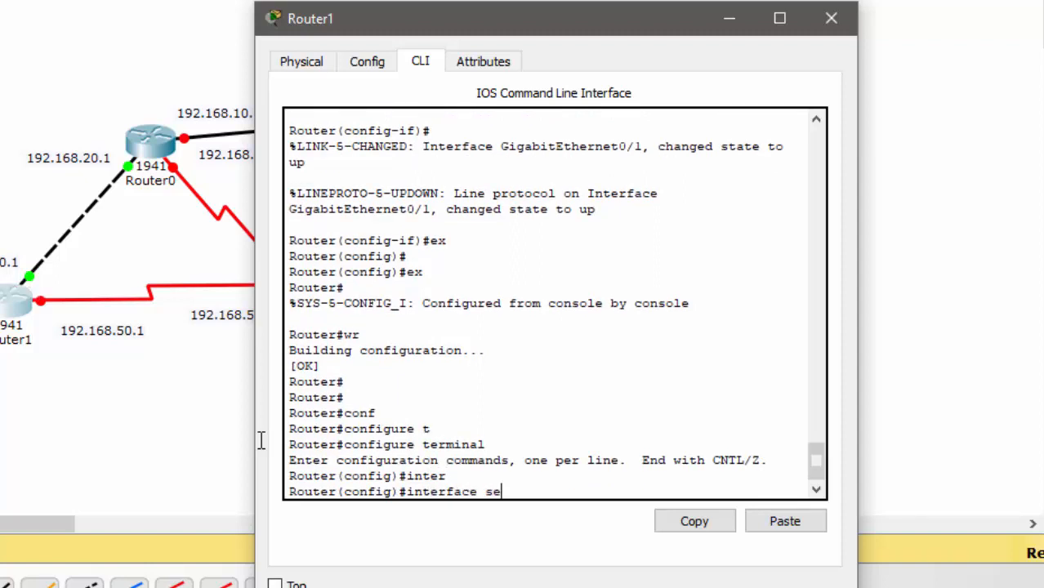
{"action": "key", "text": "Tab"}
{"action": "type", "text": "0/1/1"}
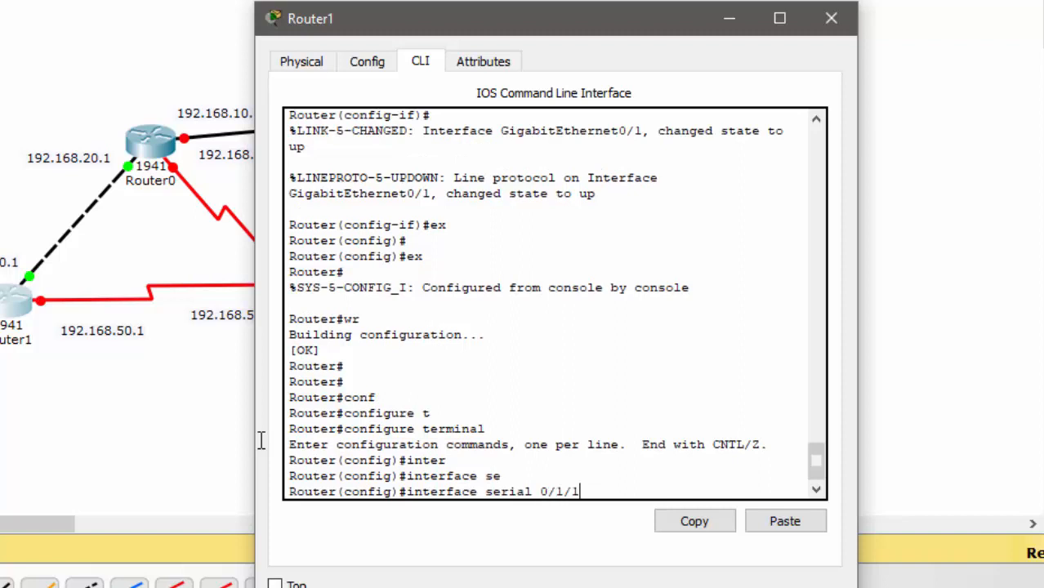
{"action": "key", "text": "Return"}
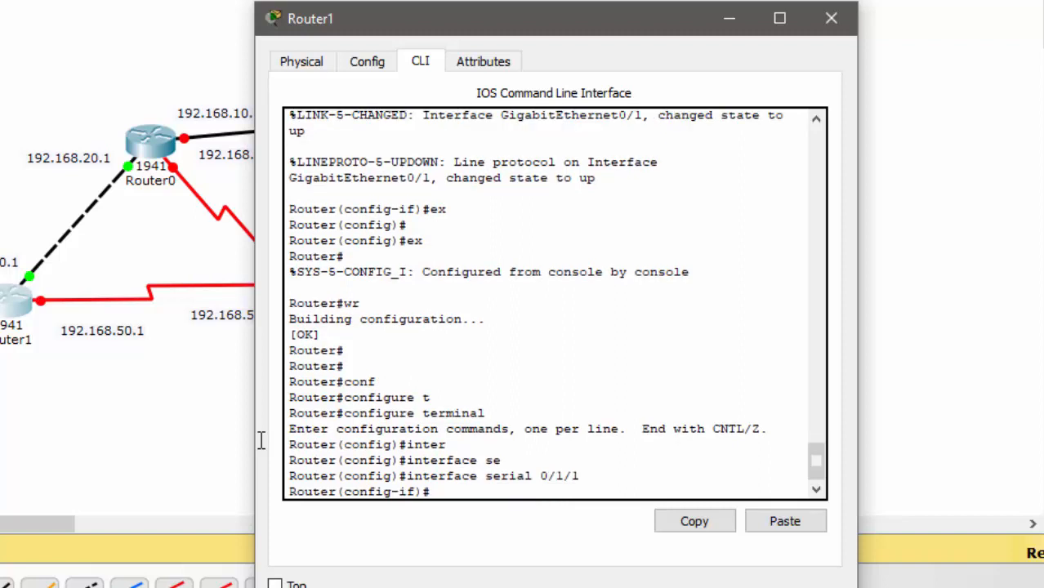
- Assign the IP address 192.168.50.1 with mask 255.255.255.0 to Router1's serial 0/1/1 interface and enable it with no shutdown
{"action": "type", "text": "ip ad"}
{"action": "key", "text": "Tab"}
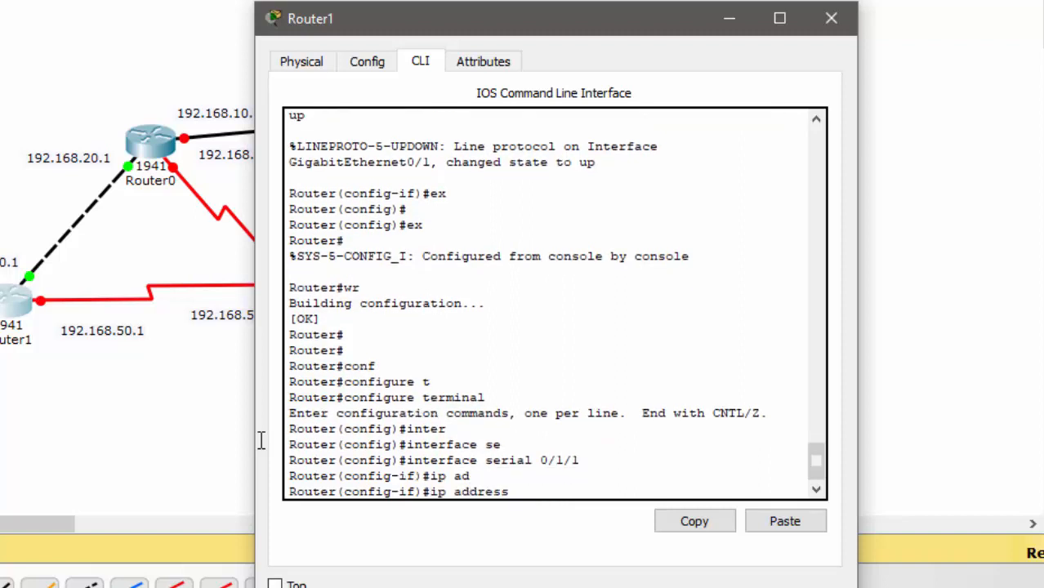
{"action": "type", "text": "192.168."}
{"action": "type", "text": "50.1 255.25"}
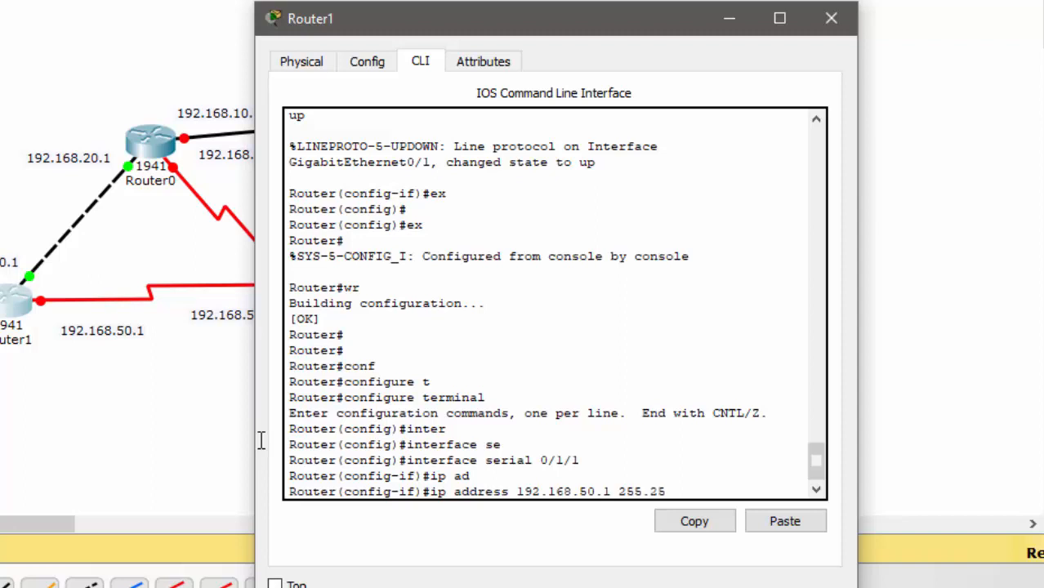
{"action": "type", "text": "5.255.0"}
{"action": "key", "text": "Return"}
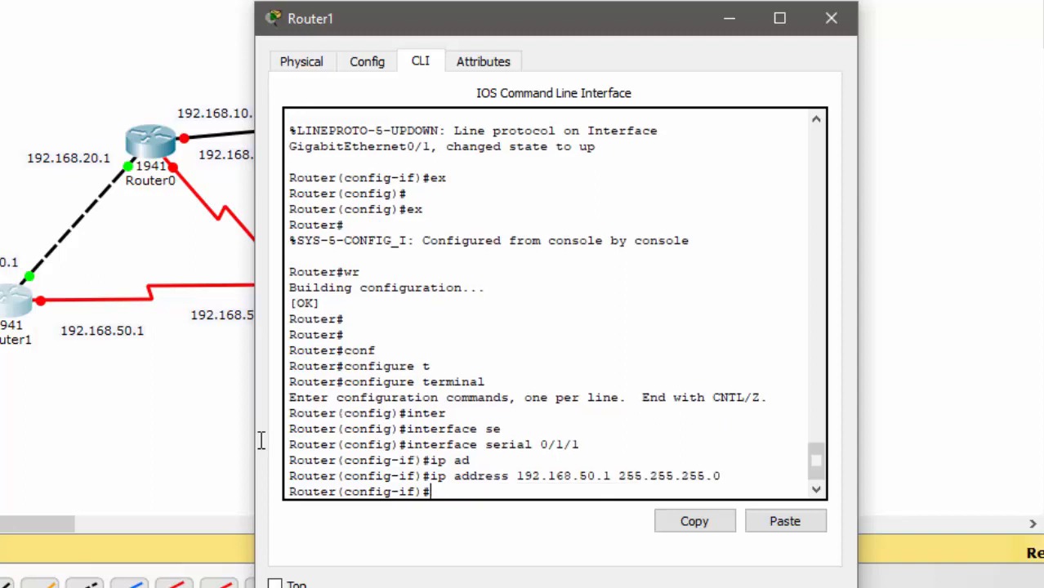
{"action": "type", "text": "no sg"}
{"action": "key", "text": "Tab"}
{"action": "key", "text": "Return"}
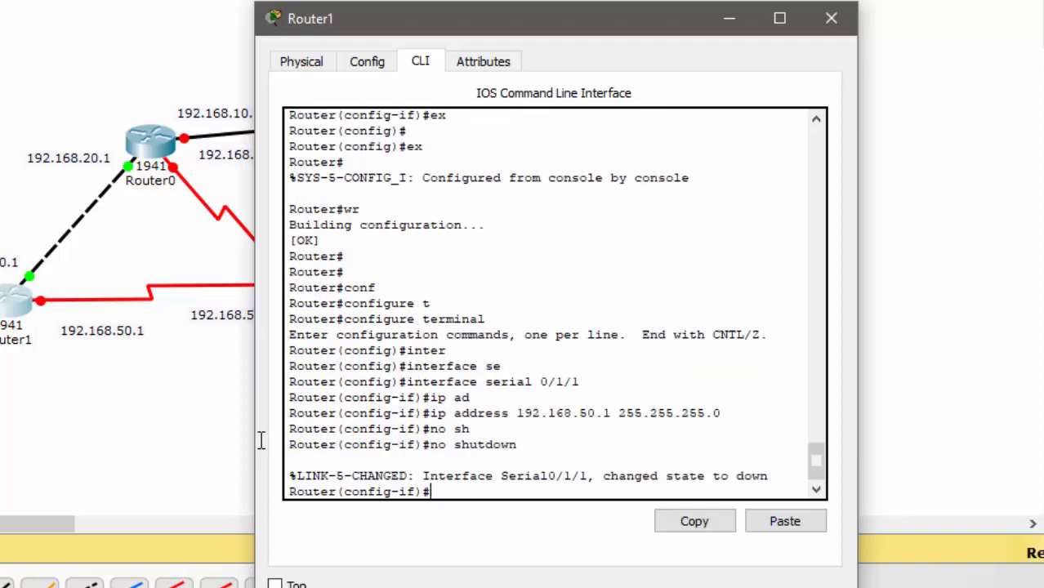
- Exit from the serial 0/1/1 configuration to Router1's privileged mode and save the configuration with the wr command
{"action": "key", "text": "Return"}
{"action": "type", "text": "ex"}
{"action": "key", "text": "Return"}
{"action": "type", "text": "er(config)#e"}
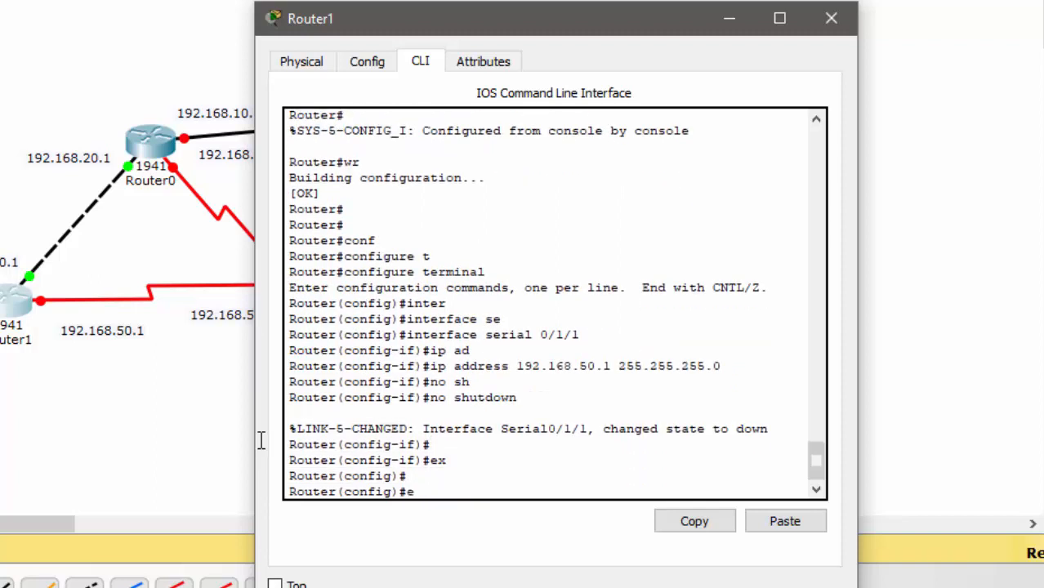
{"action": "type", "text": "x"}
{"action": "key", "text": "Return"}
{"action": "type", "text": "wr"}
{"action": "key", "text": "Return"}
{"action": "key", "text": "Return"}
{"action": "key", "text": "Return"}
{"action": "key", "text": "Return"}
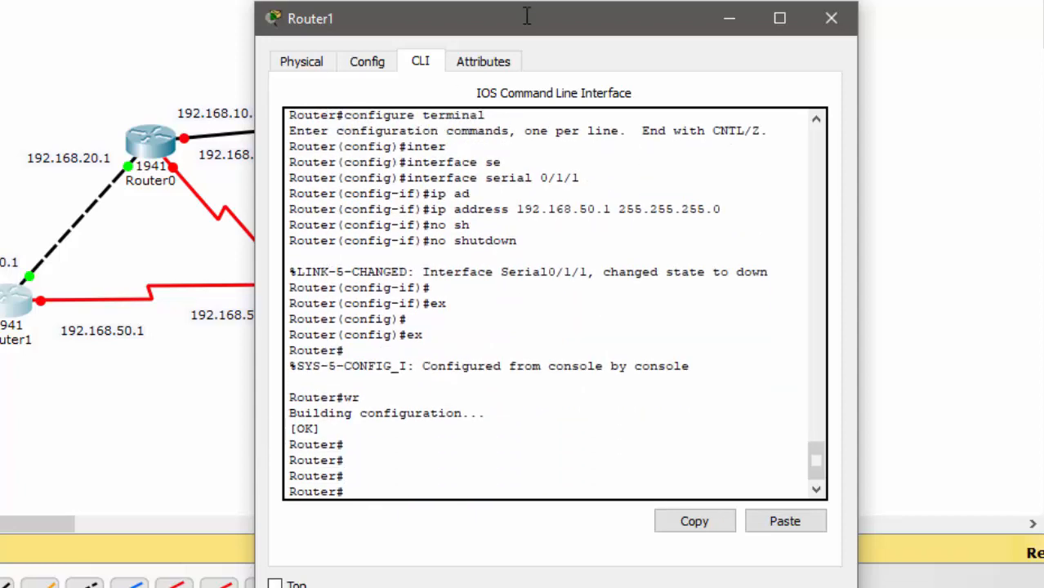
- Move Router1's window clear of the topology and shift the 192.168.50.2 label slightly closer to the Router1–Router2 serial link
{"action": "left_click_drag", "start_coordinate": [526, 16], "coordinate": [694, 9]}
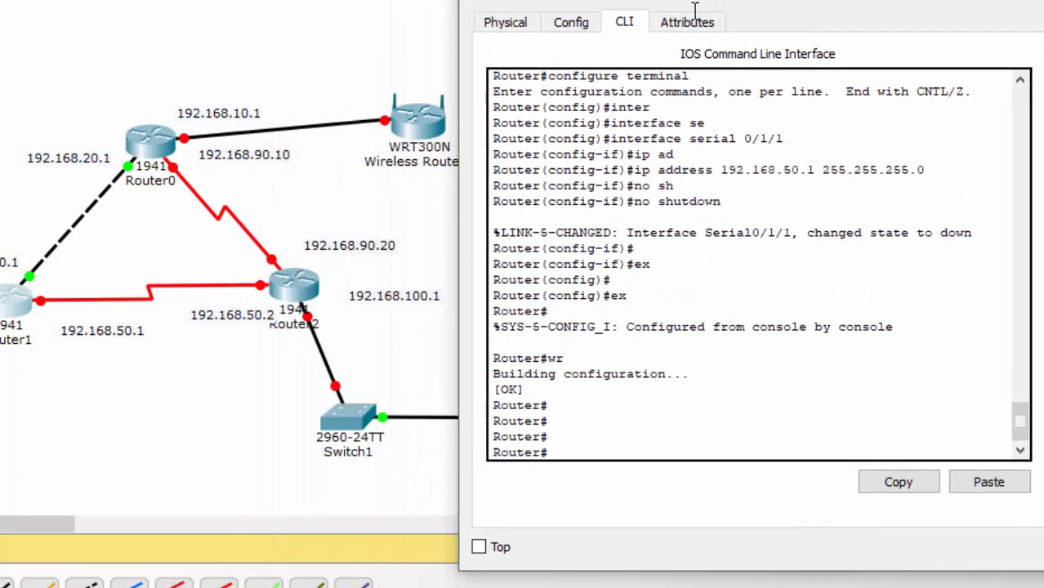
{"action": "left_click", "coordinate": [101, 332]}
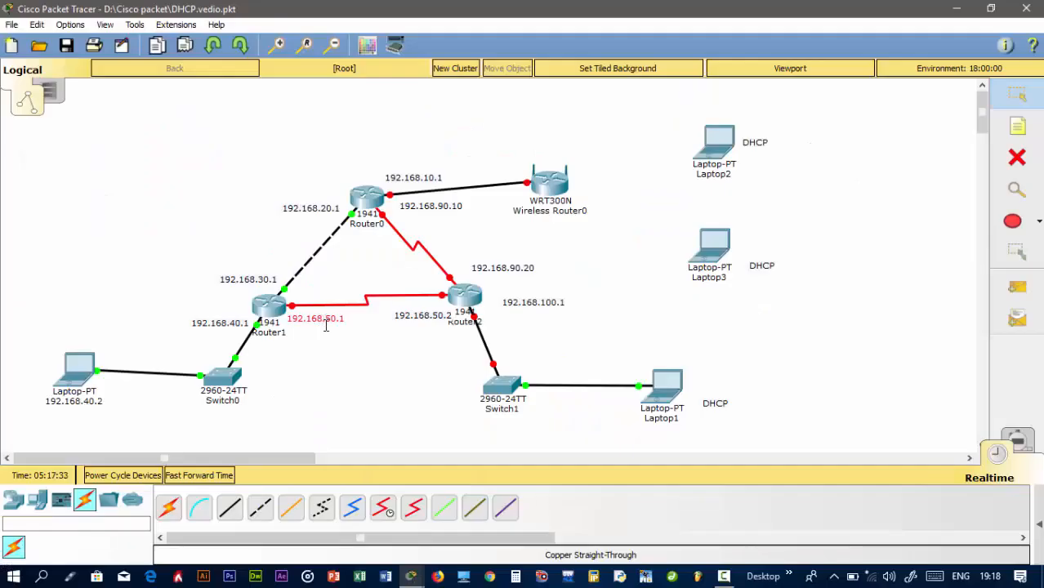
{"action": "left_click", "coordinate": [116, 363]}
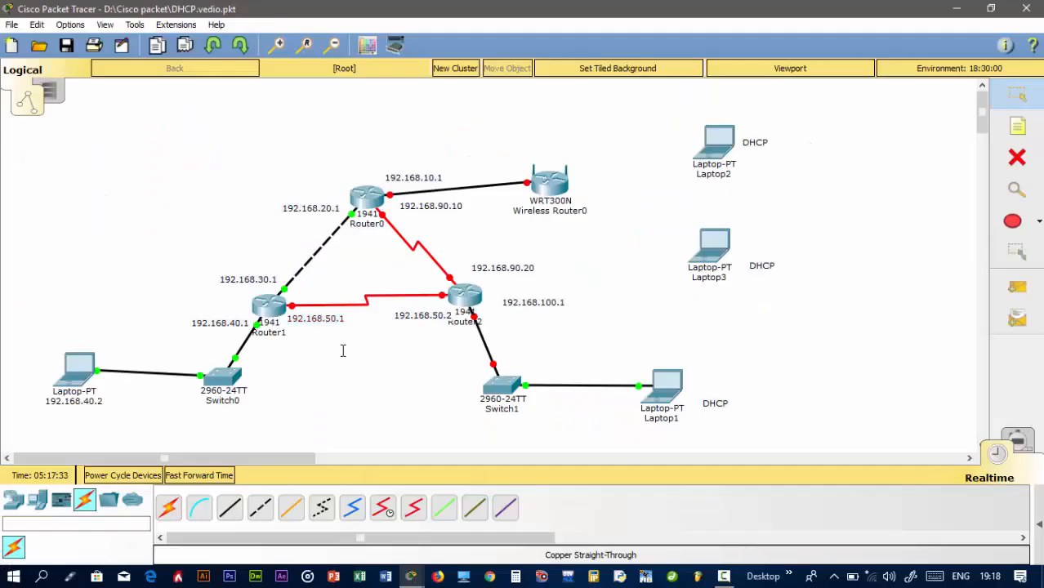
{"action": "left_click", "coordinate": [414, 312]}
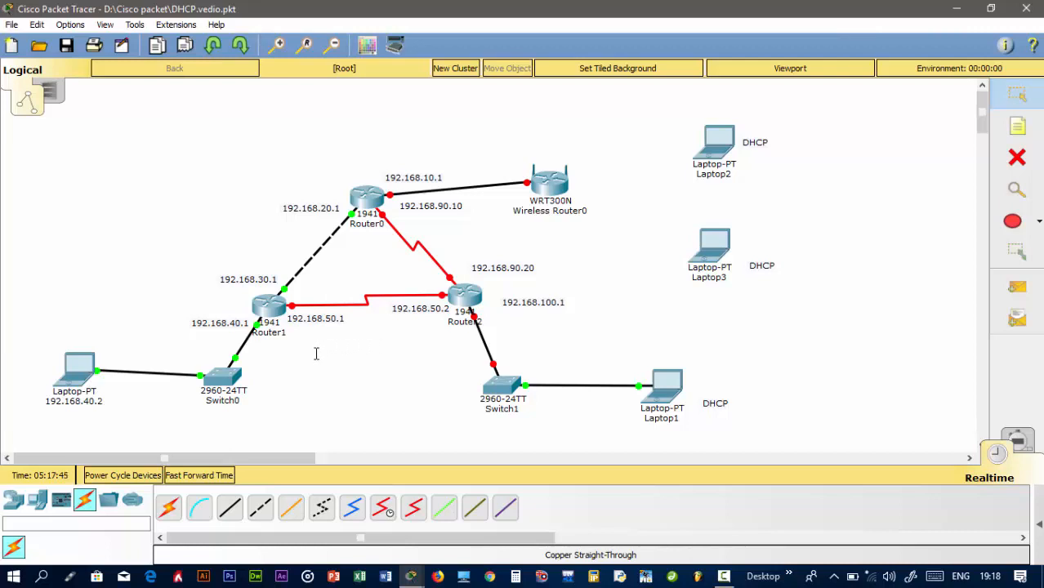
{"action": "left_click", "coordinate": [271, 308]}
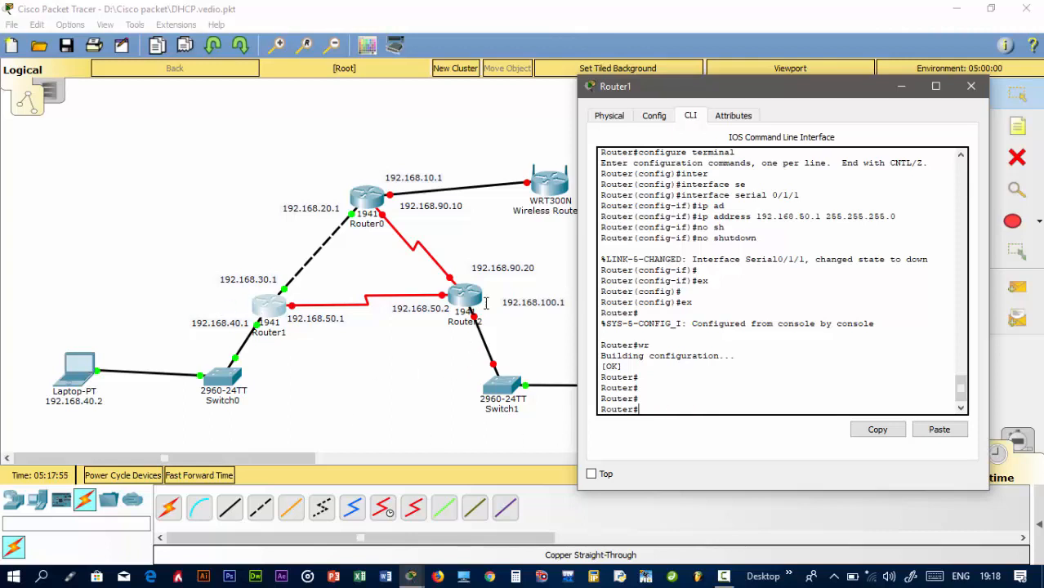
{"action": "left_click", "coordinate": [436, 385]}
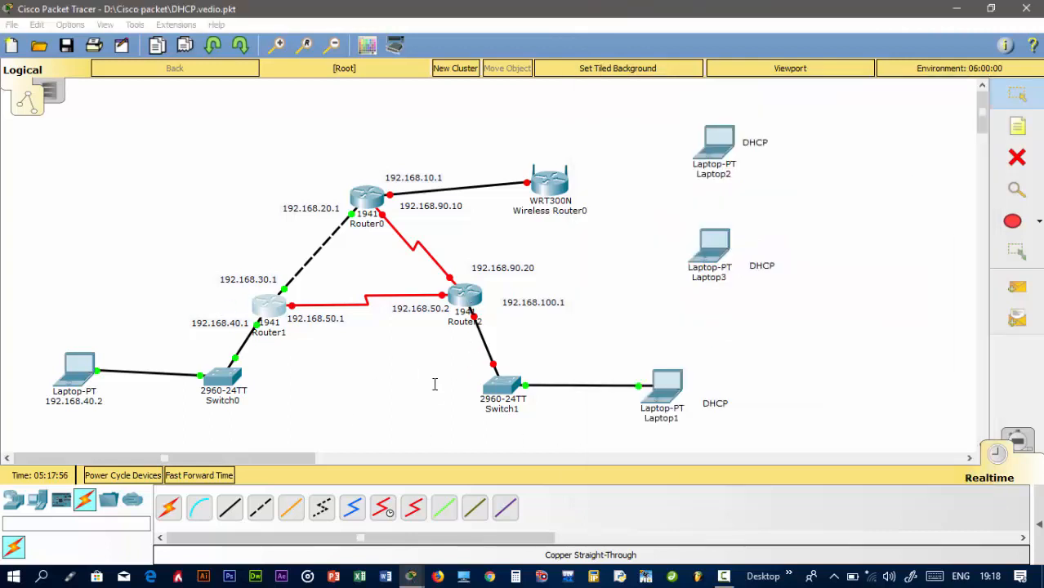
- Open Router2's command line and enter privileged mode with the enable command
{"action": "left_click", "coordinate": [461, 304]}
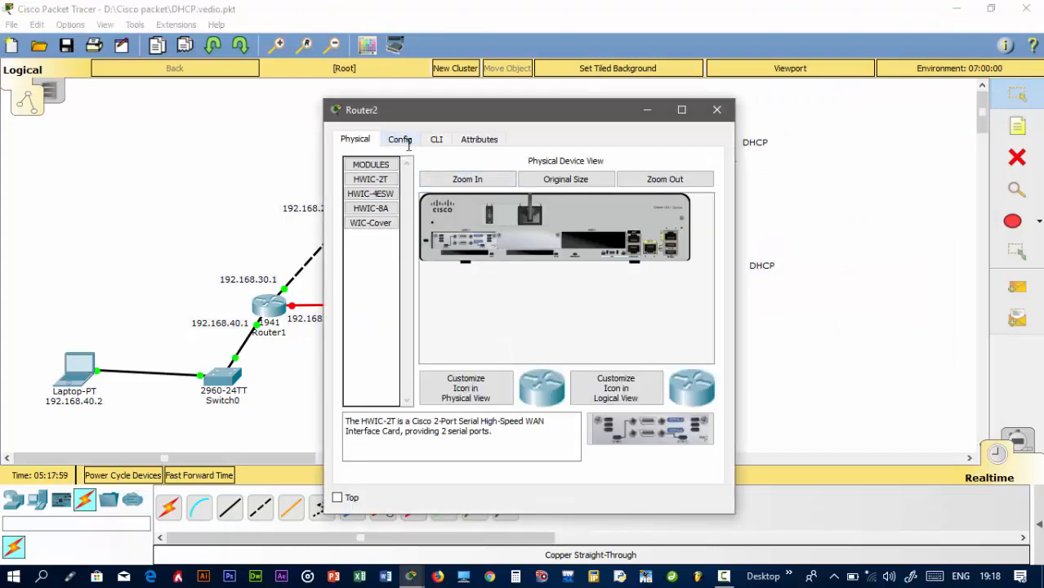
{"action": "left_click", "coordinate": [409, 144]}
{"action": "left_click", "coordinate": [435, 139]}
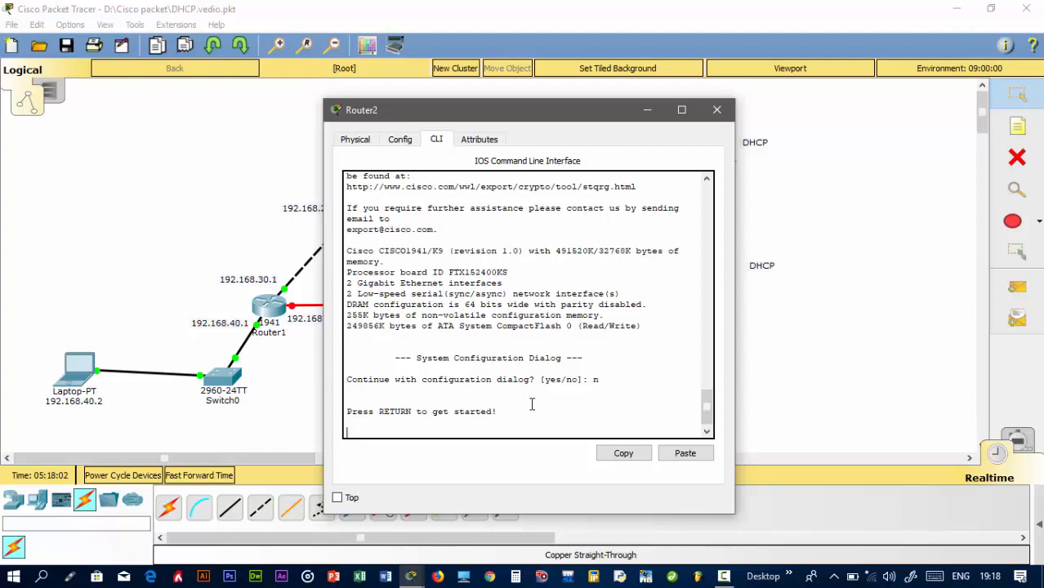
{"action": "key", "text": "Return"}
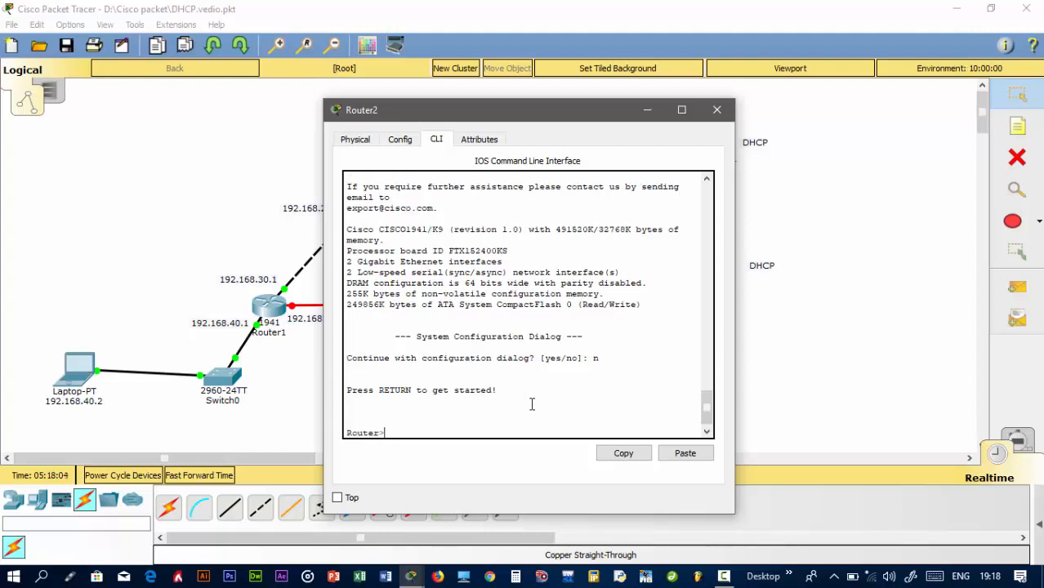
{"action": "type", "text": "en"}
{"action": "key", "text": "Tab"}
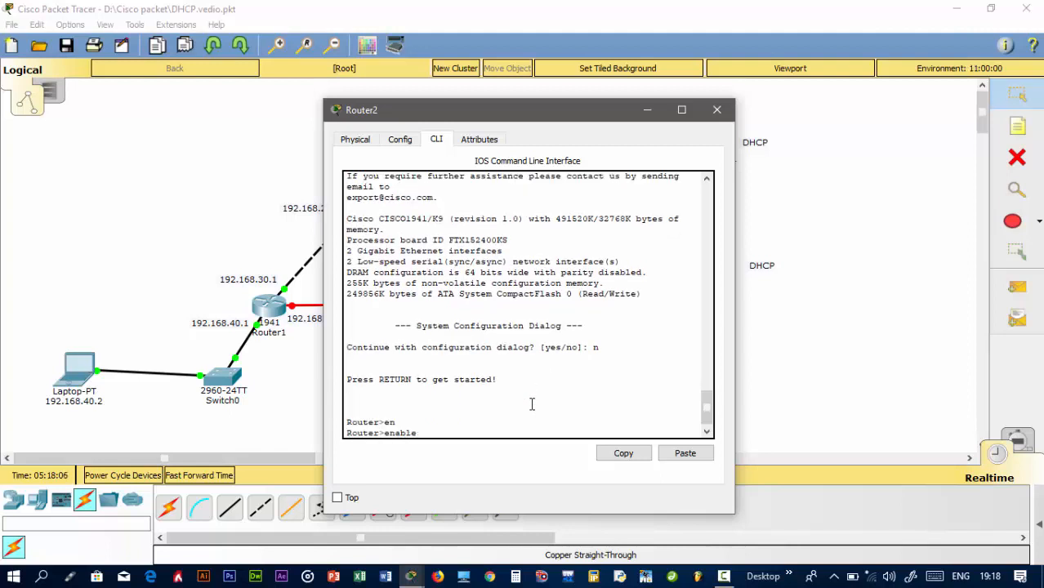
{"action": "key", "text": "Return"}
- Enter global configuration mode on Router2 with configure terminal
{"action": "type", "text": "con"}
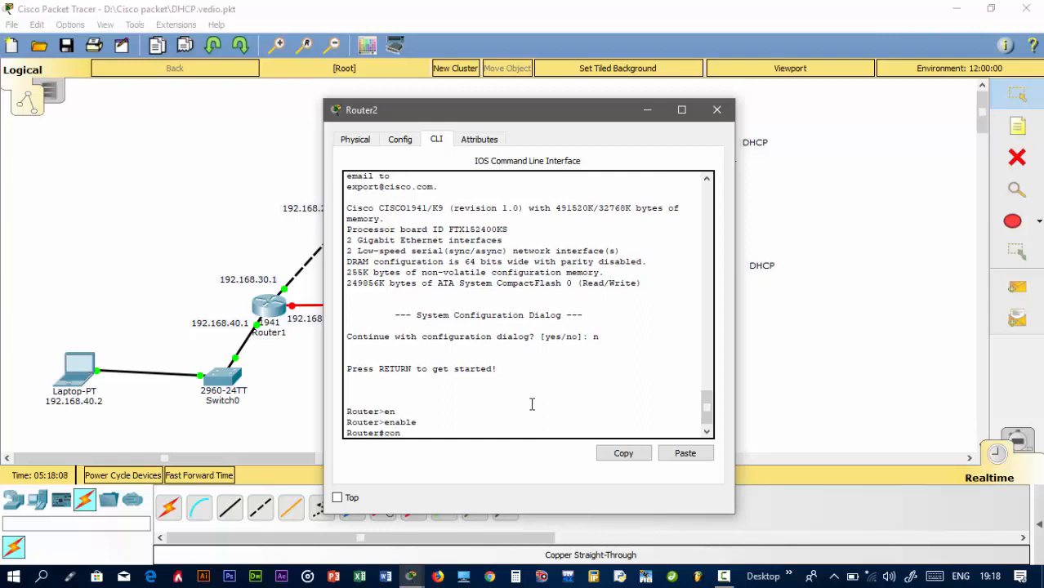
{"action": "type", "text": "f"}
{"action": "key", "text": "Tab"}
{"action": "type", "text": "t"}
{"action": "key", "text": "Tab"}
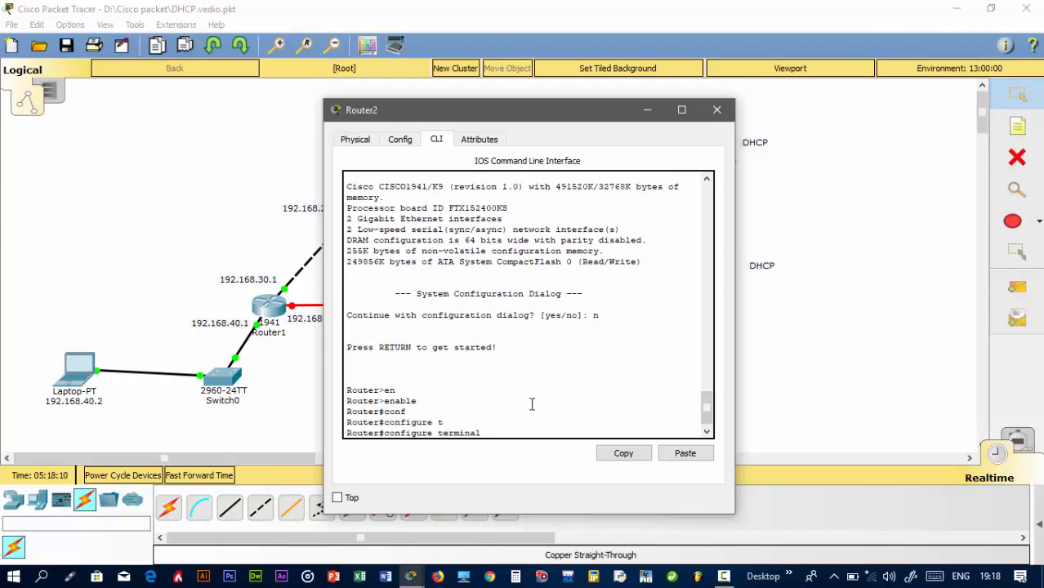
{"action": "key", "text": "Return"}
- Enter interface configuration for gigabitEthernet 0/1 on Router2, checking the port label of its link to Switch1
{"action": "type", "text": "inter"}
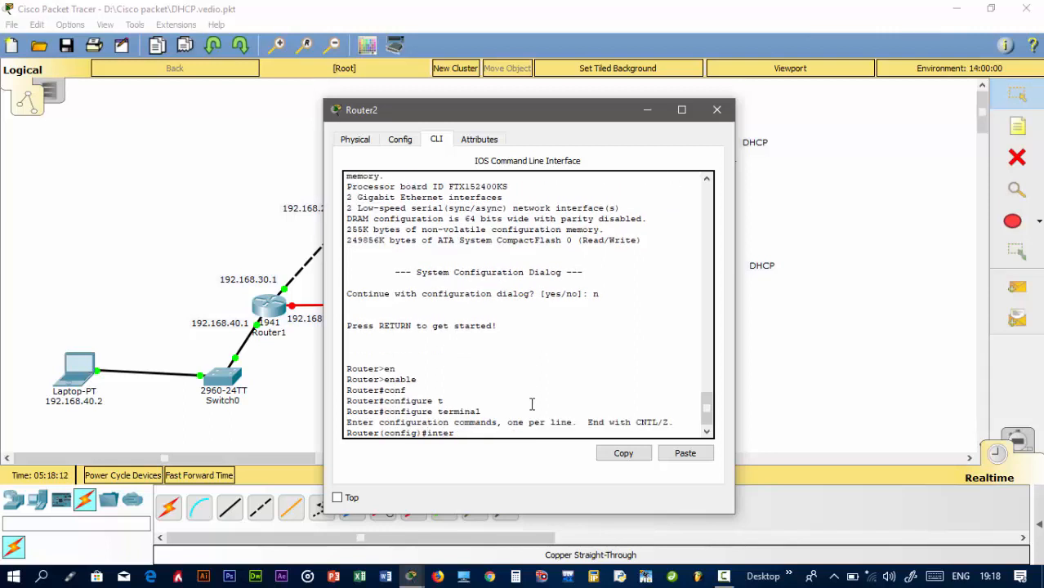
{"action": "key", "text": "Tab"}
{"action": "type", "text": "gi"}
{"action": "key", "text": "Tab"}
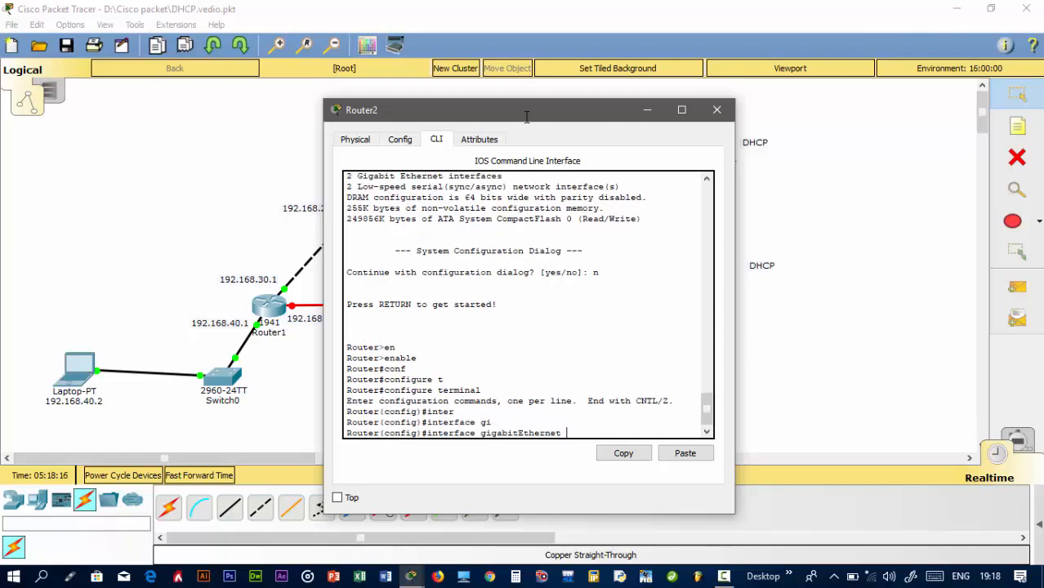
{"action": "left_click_drag", "start_coordinate": [528, 116], "coordinate": [812, 95]}
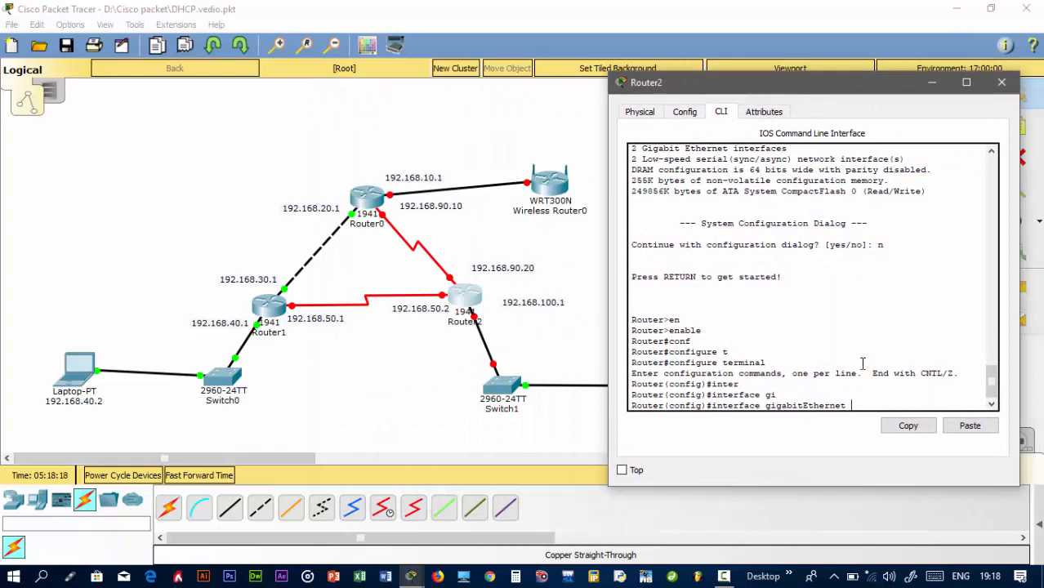
{"action": "type", "text": "0/1"}
{"action": "left_click", "coordinate": [506, 302]}
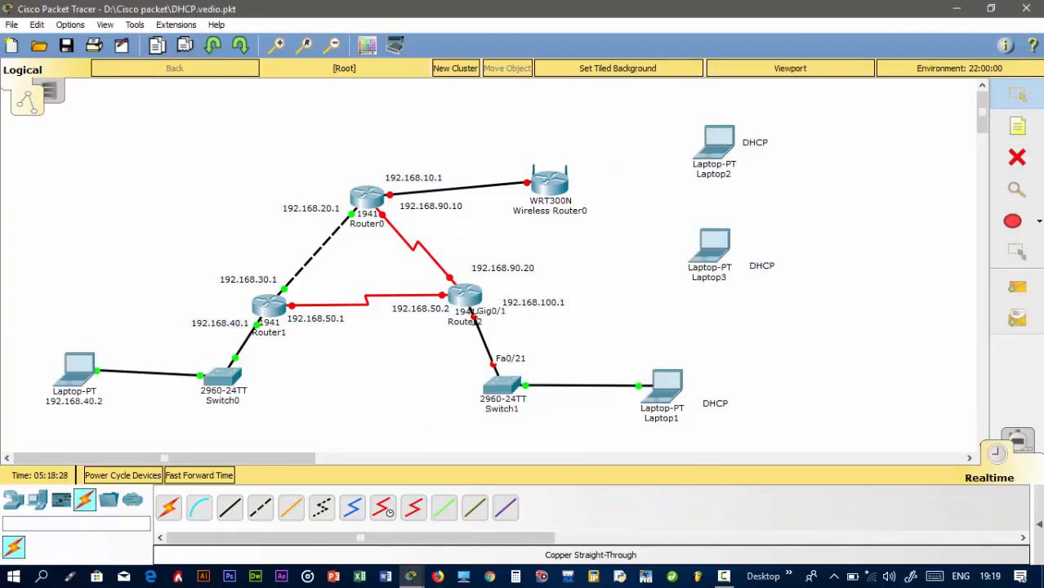
{"action": "left_click", "coordinate": [471, 303]}
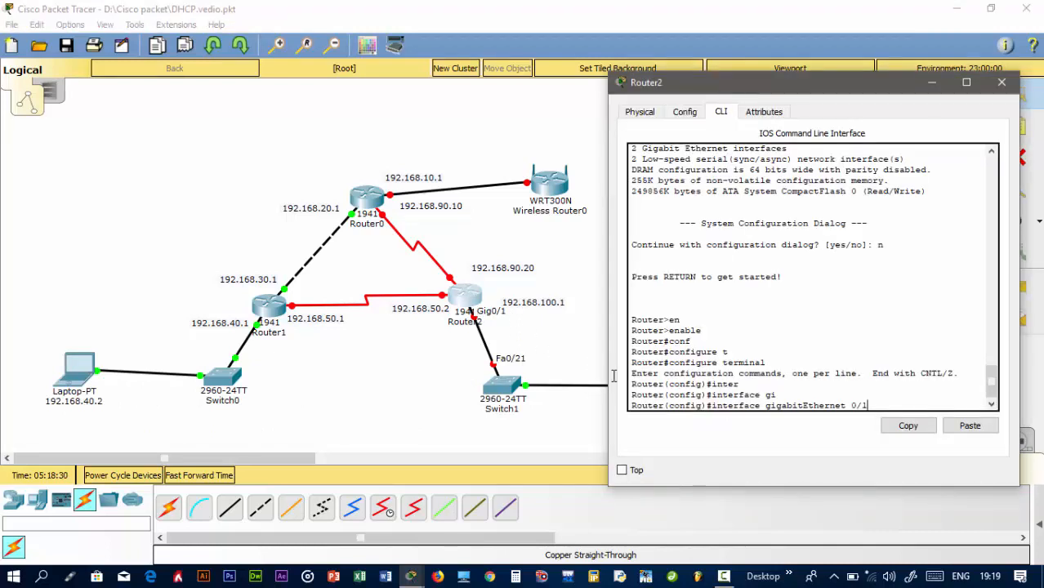
{"action": "left_click", "coordinate": [873, 397]}
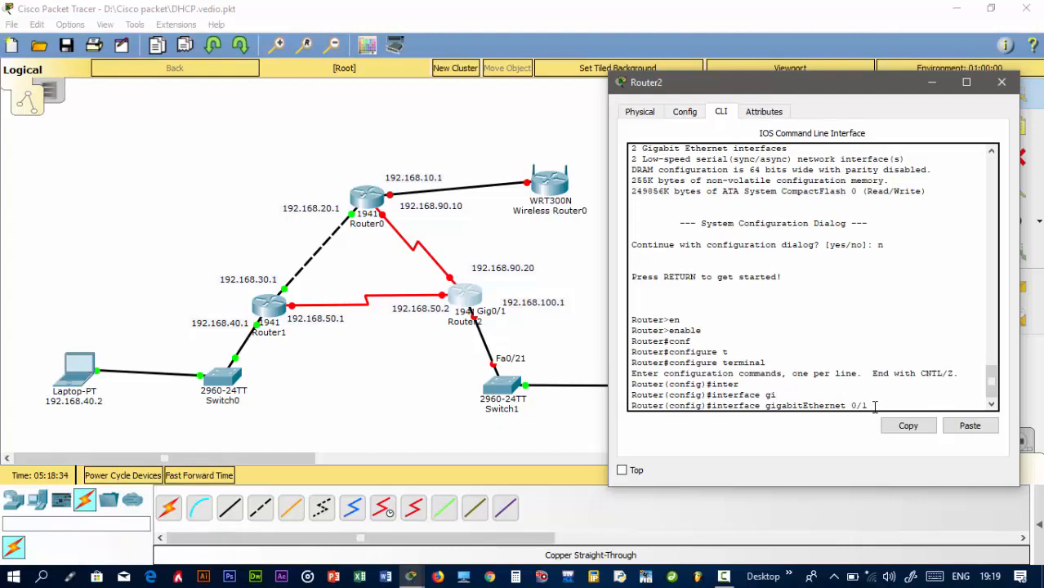
{"action": "key", "text": "Return"}
- Assign 192.168.100.1 with mask 255.255.255.0 to Router2's gigabitEthernet 0/1 and move the 192.168.100.1 label next to the Switch1 link
{"action": "type", "text": "ip address"}
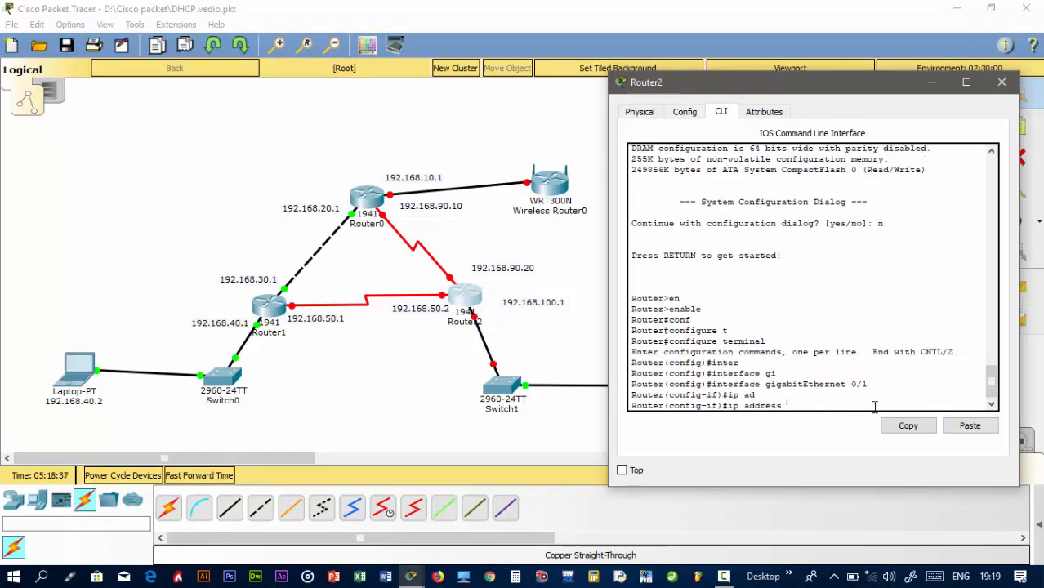
{"action": "key", "text": "Tab"}
{"action": "type", "text": "192.168."}
{"action": "left_click", "coordinate": [540, 351]}
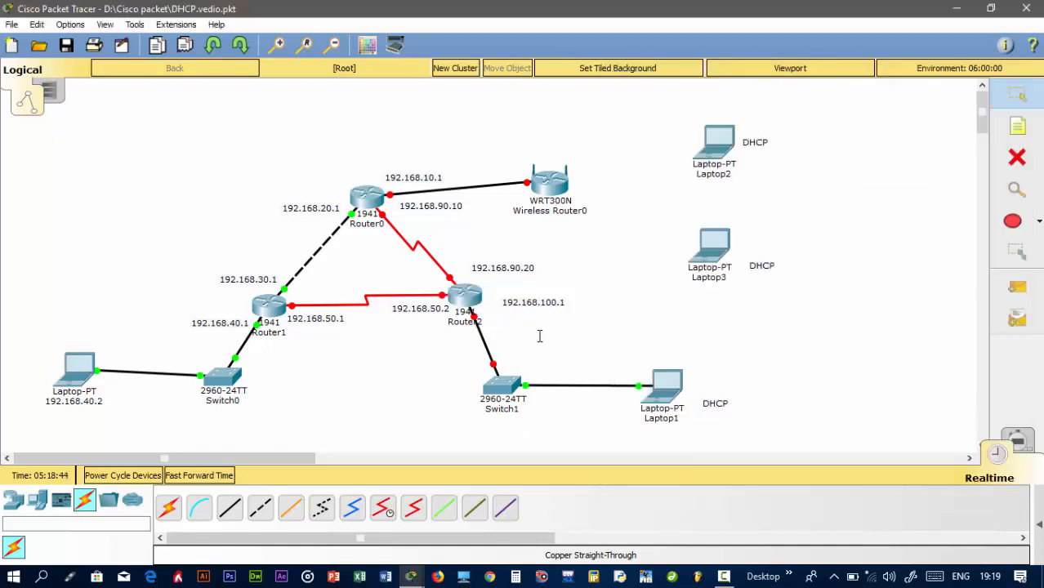
{"action": "left_click_drag", "start_coordinate": [545, 302], "coordinate": [524, 316]}
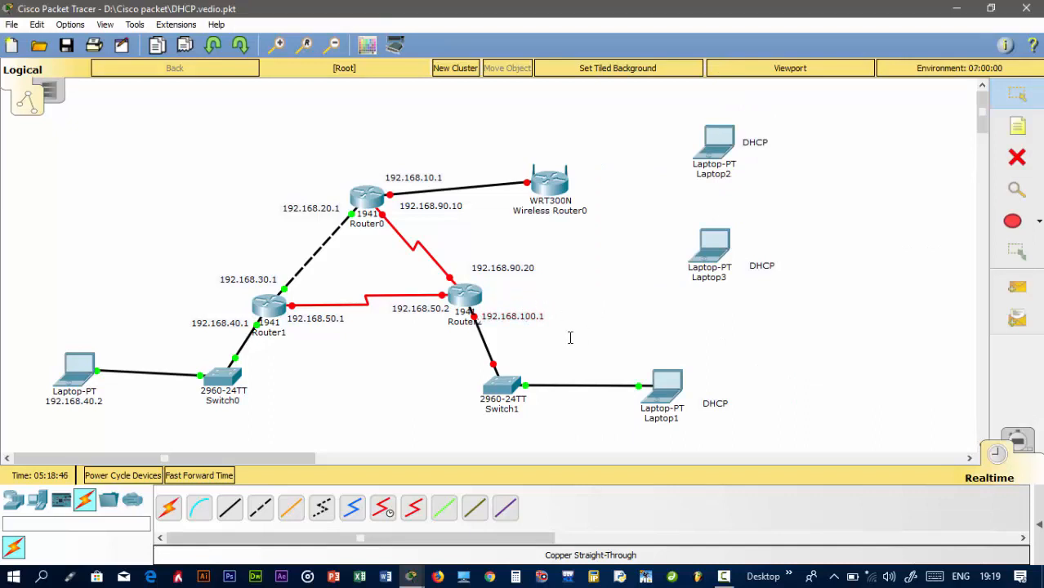
{"action": "left_click", "coordinate": [470, 299]}
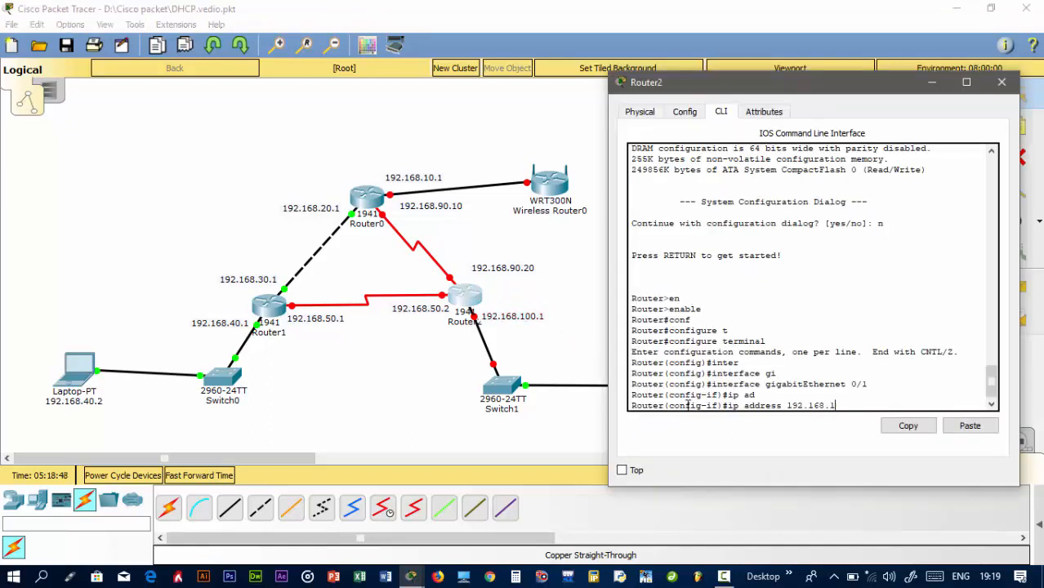
{"action": "type", "text": "00.1 255.255.255."}
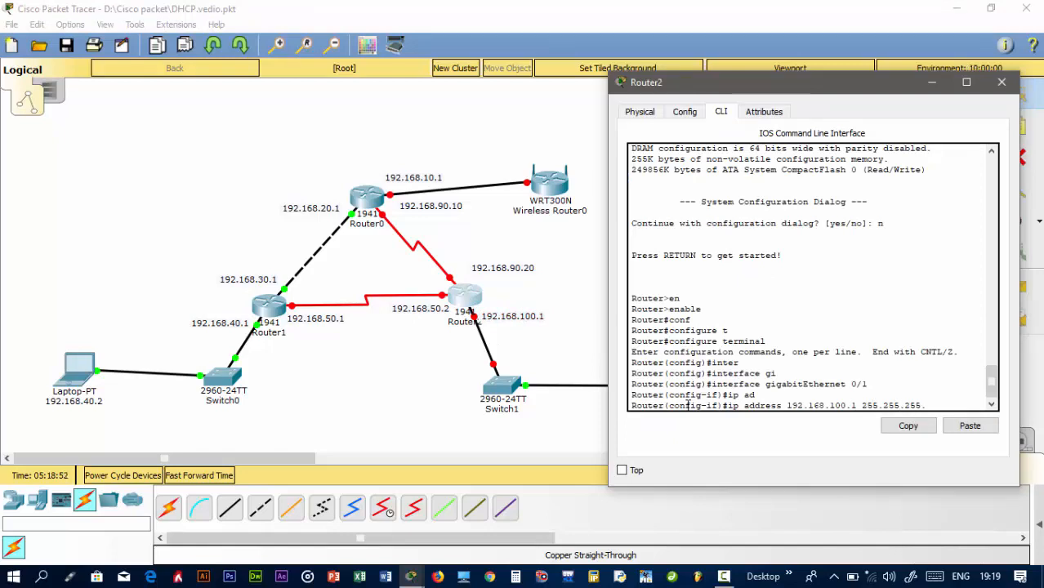
{"action": "type", "text": "0"}
{"action": "key", "text": "Return"}
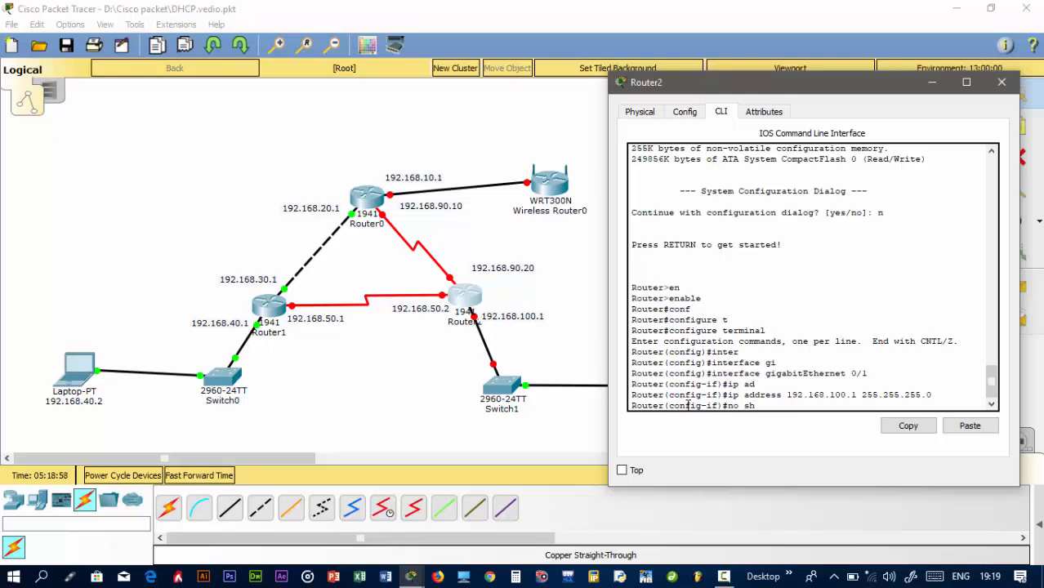
- Enable Router2's gigabitEthernet 0/1 interface with the no shutdown command
{"action": "key", "text": "Tab"}
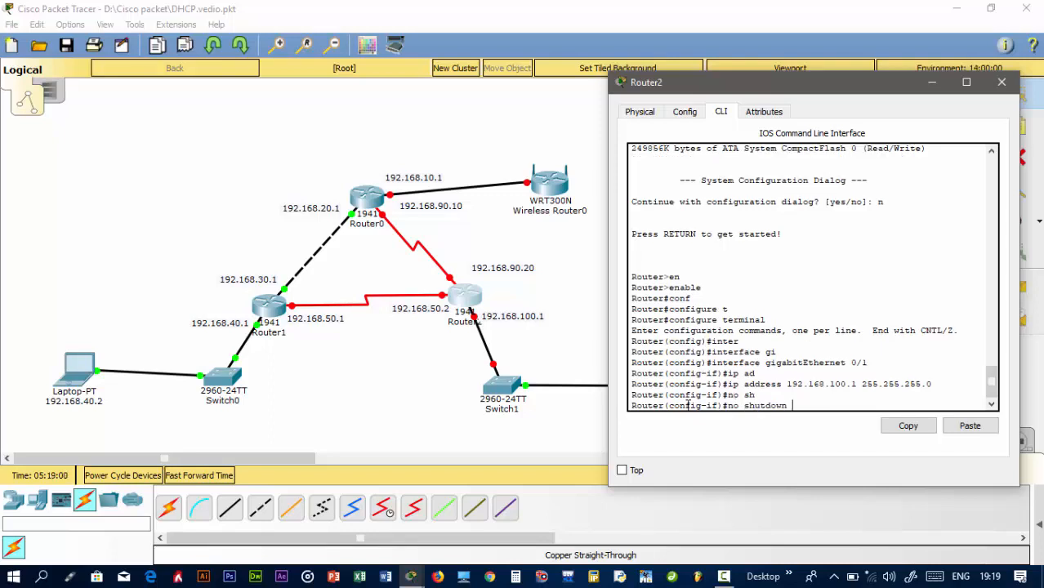
{"action": "key", "text": "Return"}
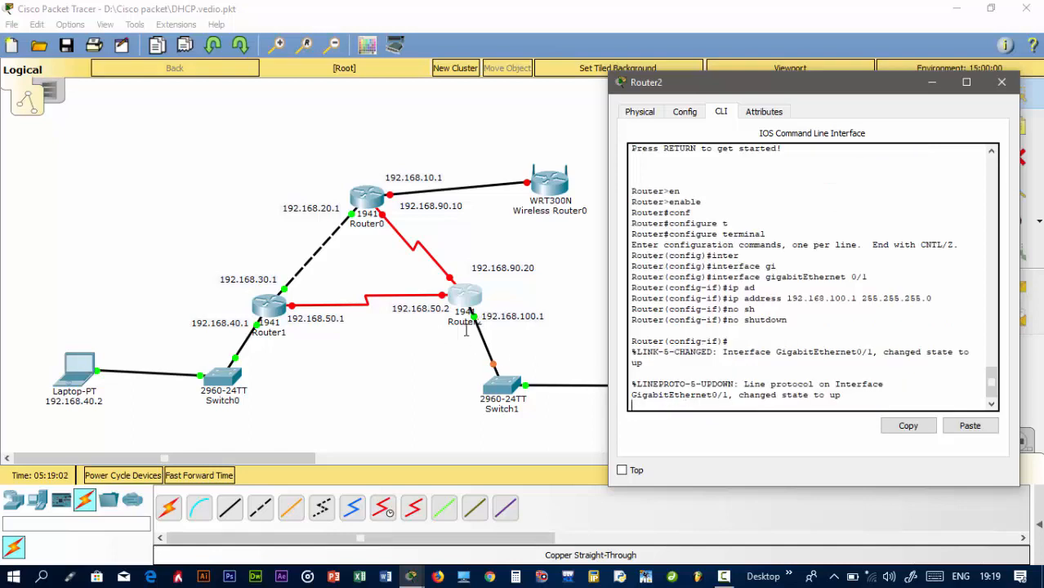
{"action": "key", "text": "Return"}
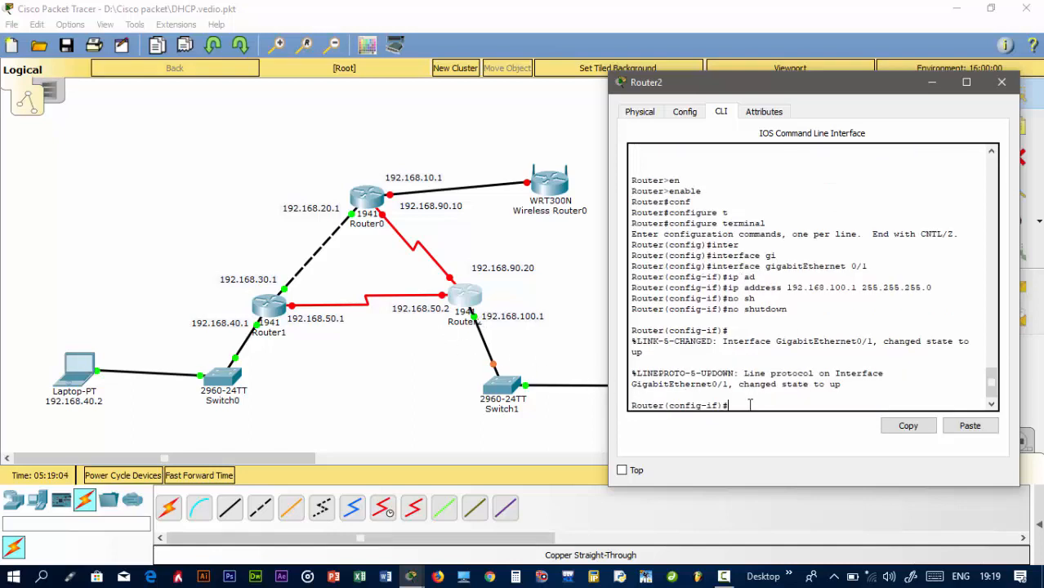
- Exit from the gigabitEthernet 0/1 configuration to Router2's privileged mode and save the configuration with the wr command
{"action": "type", "text": "ex"}
{"action": "key", "text": "Return"}
{"action": "key", "text": "Return"}
{"action": "type", "text": "ex"}
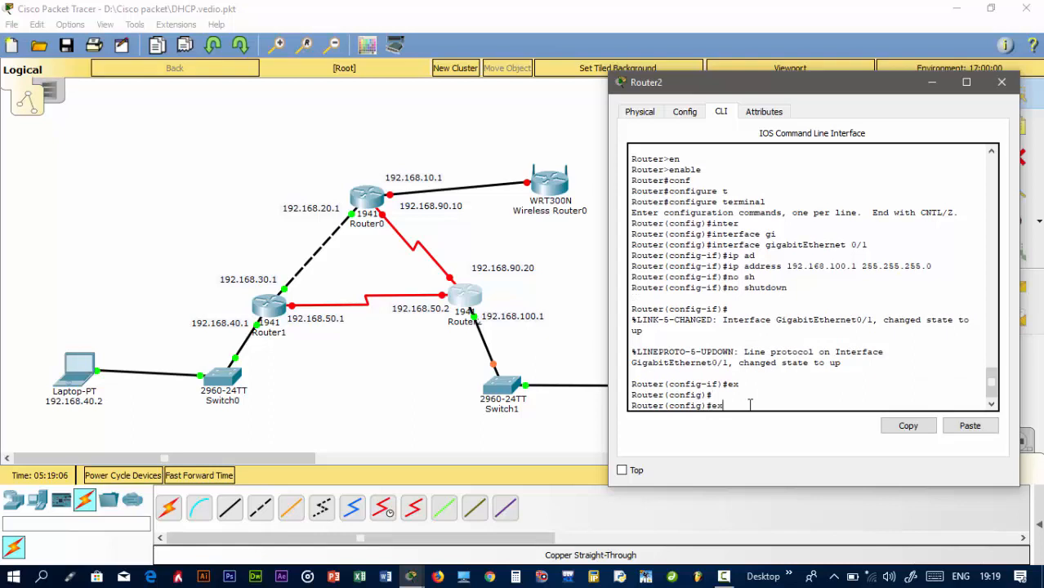
{"action": "key", "text": "Return"}
{"action": "type", "text": "wr"}
{"action": "key", "text": "Return"}
{"action": "key", "text": "Return"}
{"action": "key", "text": "Return"}
{"action": "key", "text": "Return"}
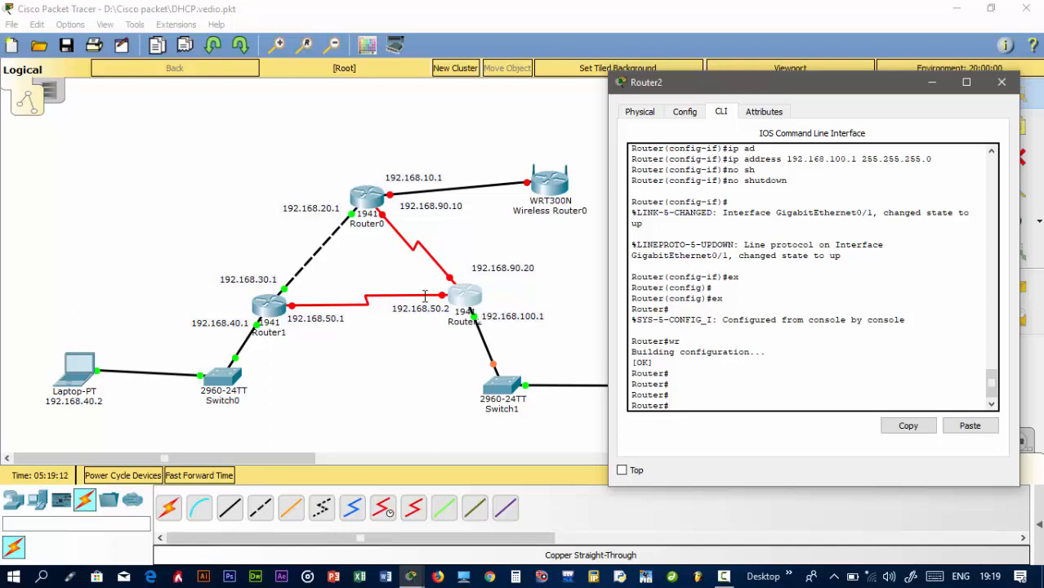
- Enter interface configuration for serial 0/1/1 on Router2, checking the port label of its link to Router1
{"action": "left_click", "coordinate": [392, 325]}
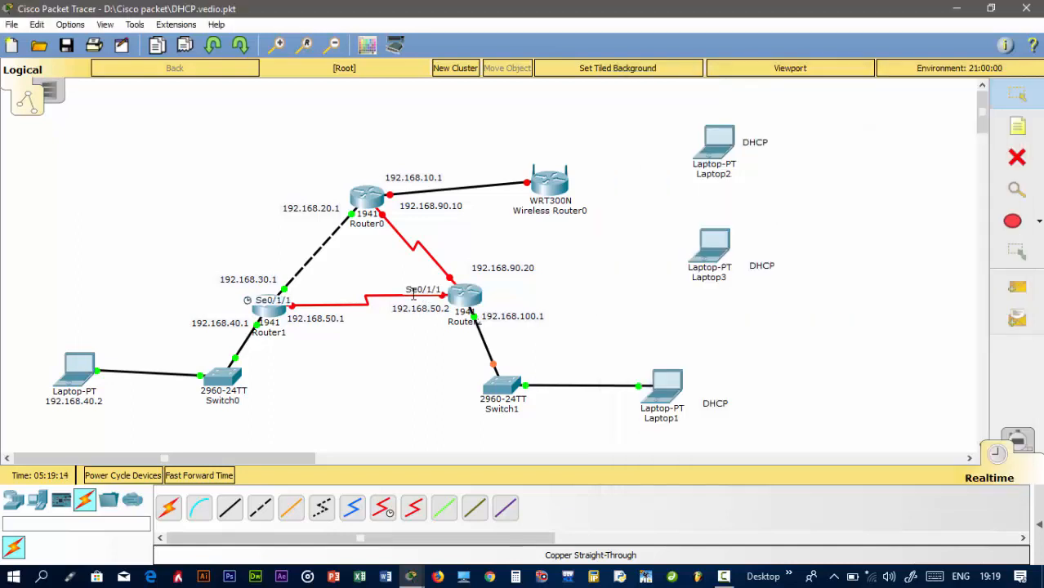
{"action": "left_click", "coordinate": [469, 291]}
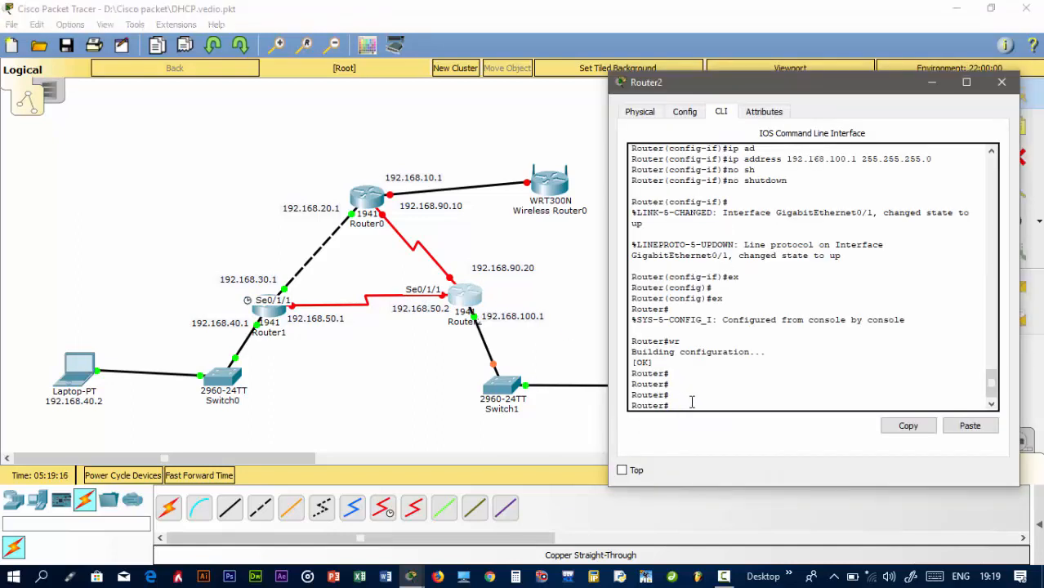
{"action": "type", "text": "conf"}
{"action": "key", "text": "Tab"}
{"action": "type", "text": "t"}
{"action": "key", "text": "Tab"}
{"action": "key", "text": "Return"}
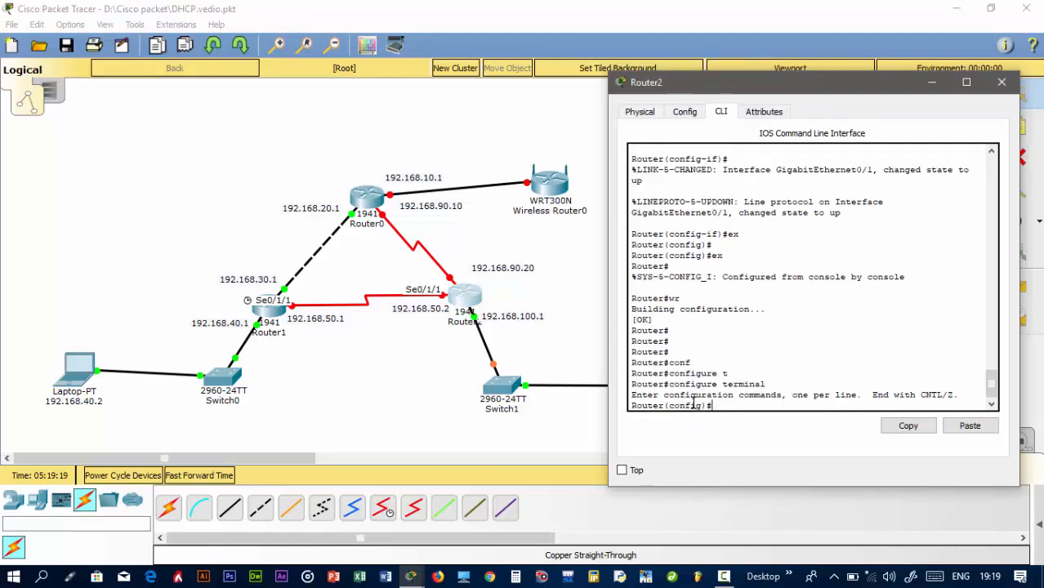
{"action": "type", "text": "inter"}
{"action": "key", "text": "Tab"}
{"action": "type", "text": "se"}
{"action": "key", "text": "Tab"}
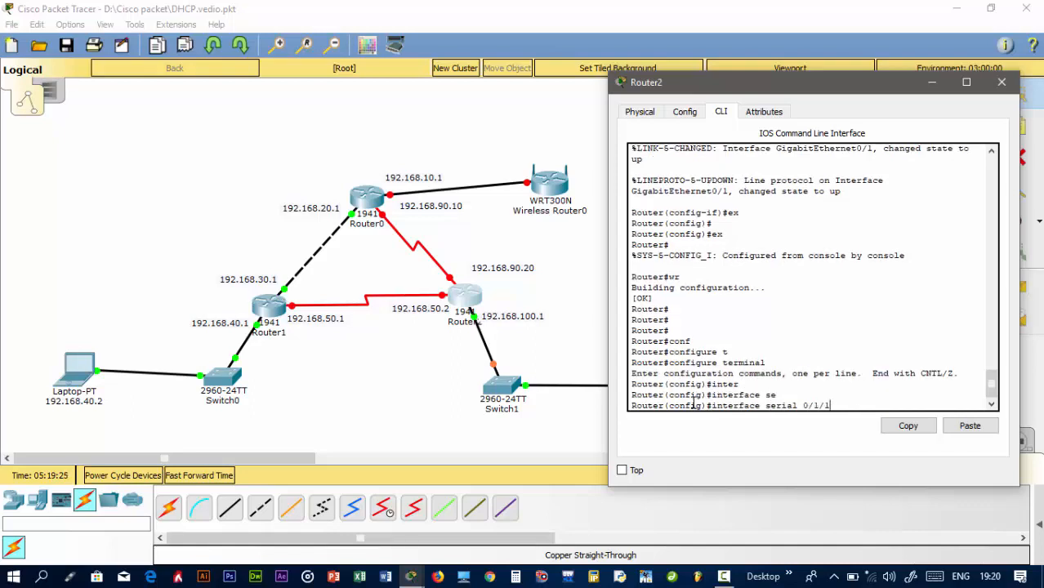
{"action": "key", "text": "Return"}
- Assign 192.168.50.2 with mask 255.255.255.0 to Router2's serial 0/1/1 interface
{"action": "type", "text": "ip ad"}
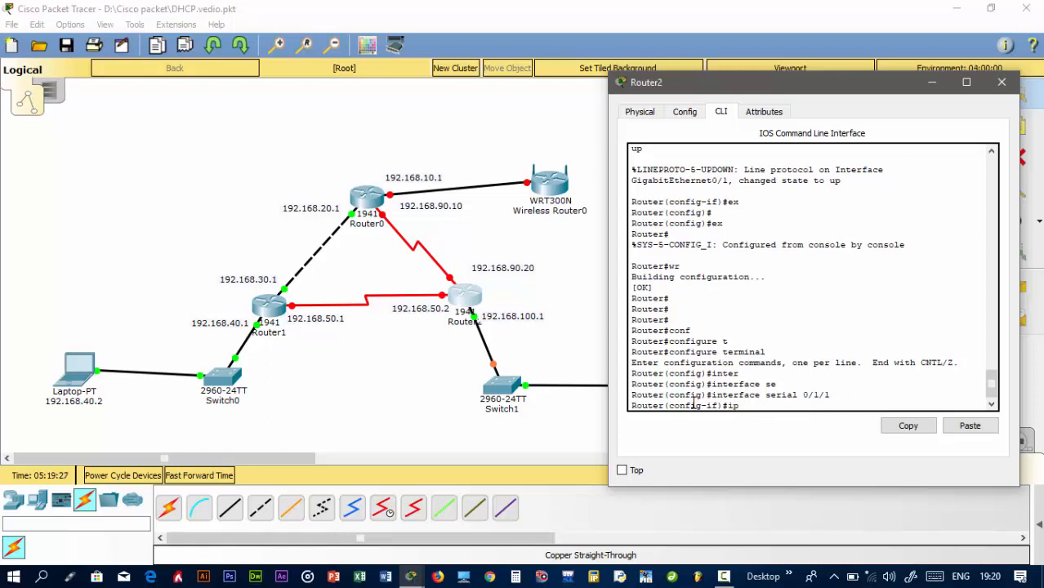
{"action": "key", "text": "Tab"}
{"action": "type", "text": "192"}
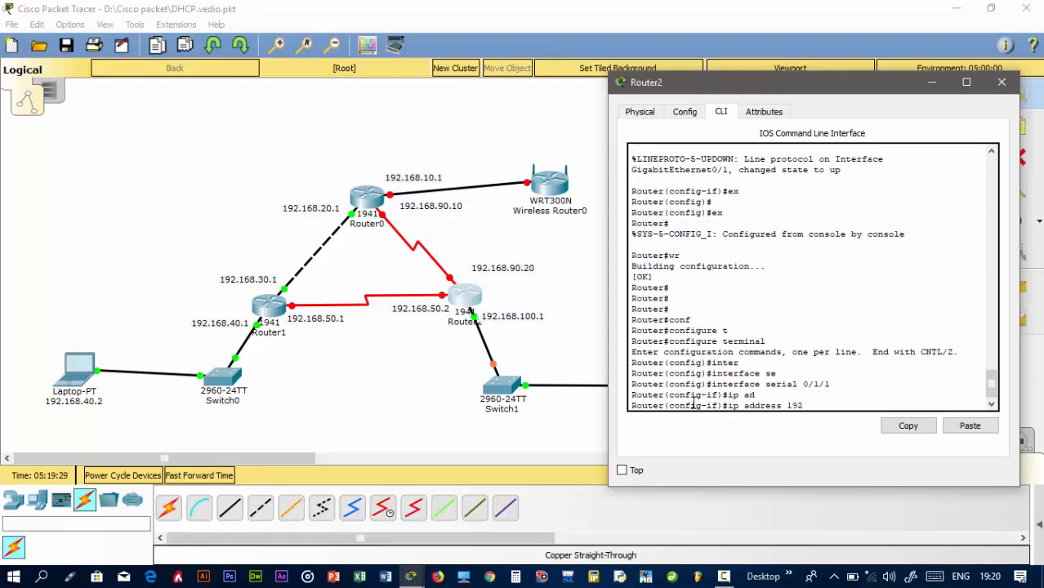
{"action": "type", "text": ".168.50.2 255.255.255.0"}
{"action": "key", "text": "Return"}
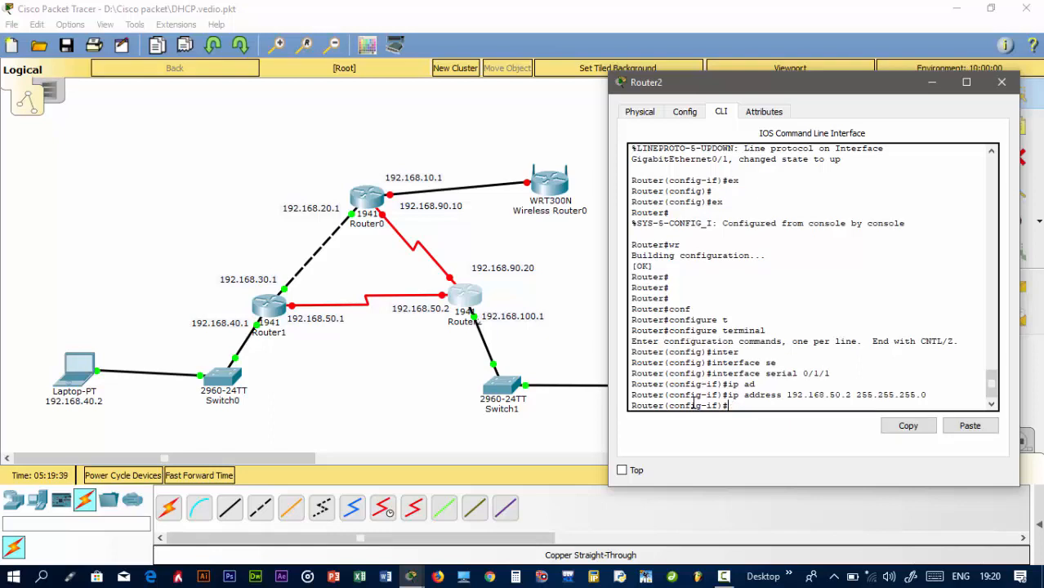
- Enable Router2's serial 0/1/1 interface with the no shutdown command
{"action": "type", "text": "no sh"}
{"action": "key", "text": "Tab"}
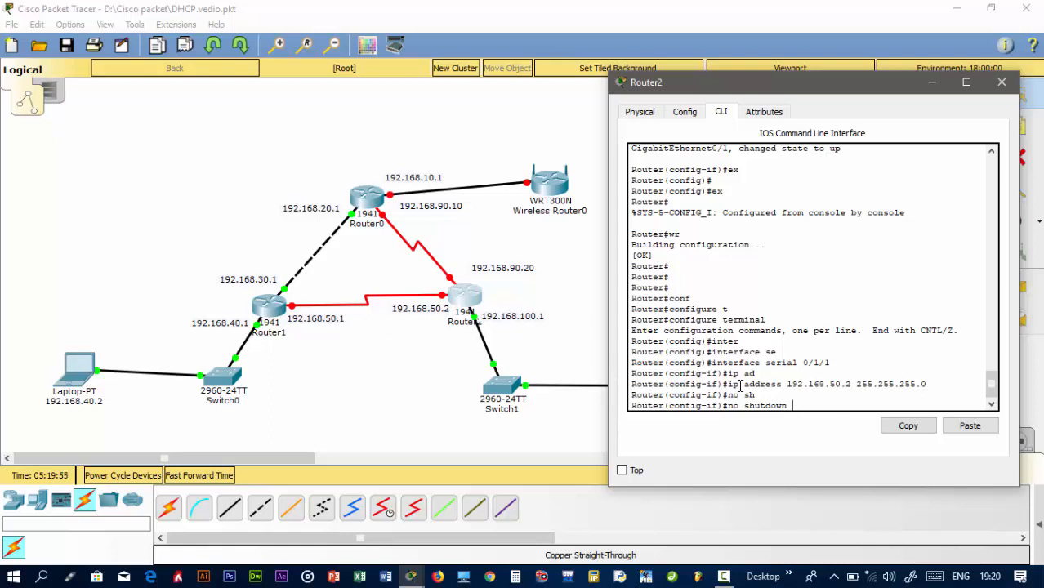
{"action": "key", "text": "Return"}
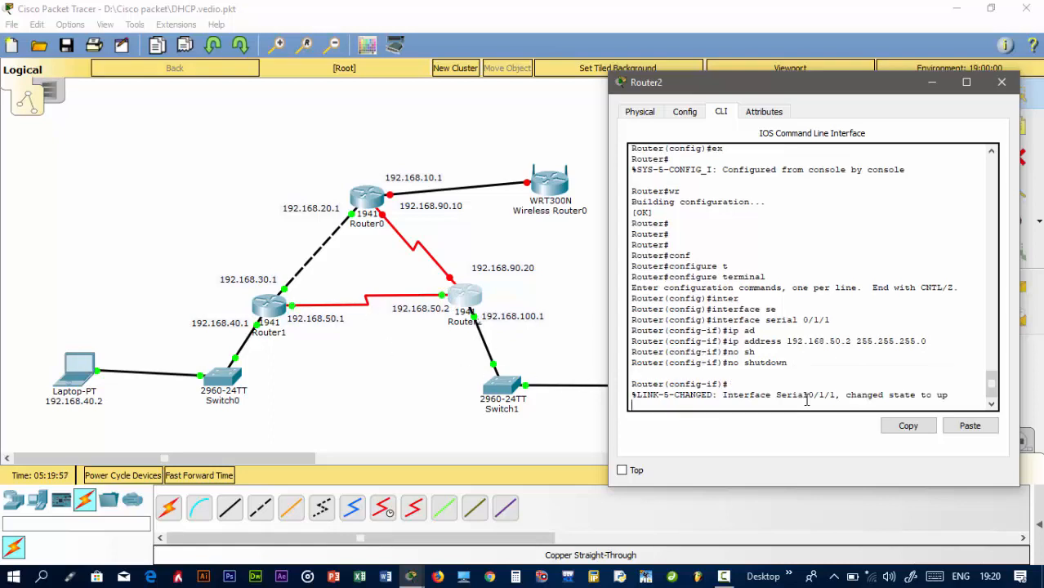
{"action": "key", "text": "Return"}
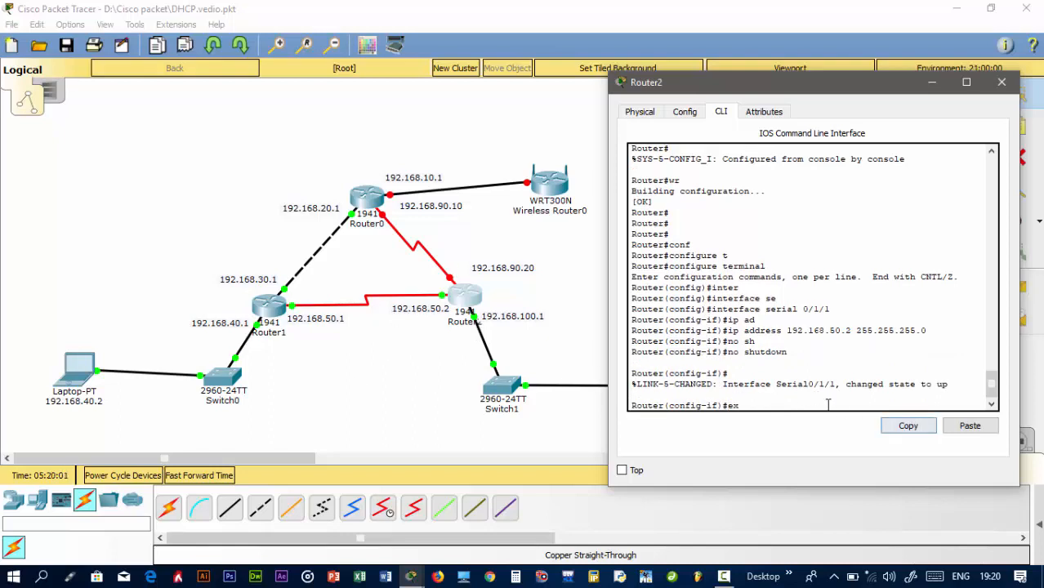
- Exit from the serial 0/1/1 configuration to Router2's privileged mode and save the configuration with the wr command
{"action": "key", "text": "Return"}
{"action": "type", "text": "ex"}
{"action": "key", "text": "Return"}
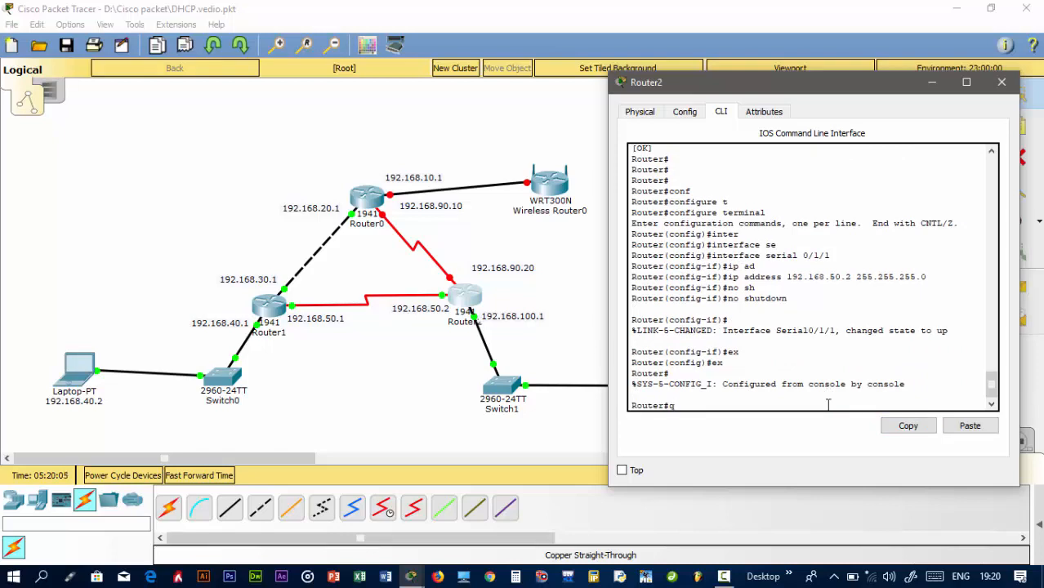
{"action": "type", "text": "w"}
{"action": "type", "text": "r"}
{"action": "key", "text": "Return"}
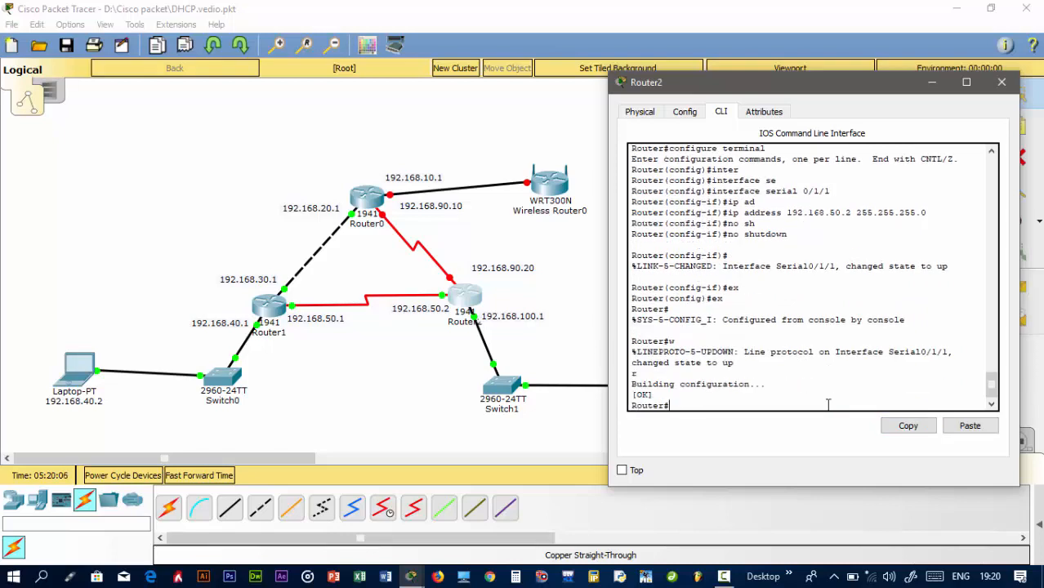
{"action": "key", "text": "Return"}
{"action": "key", "text": "Return"}
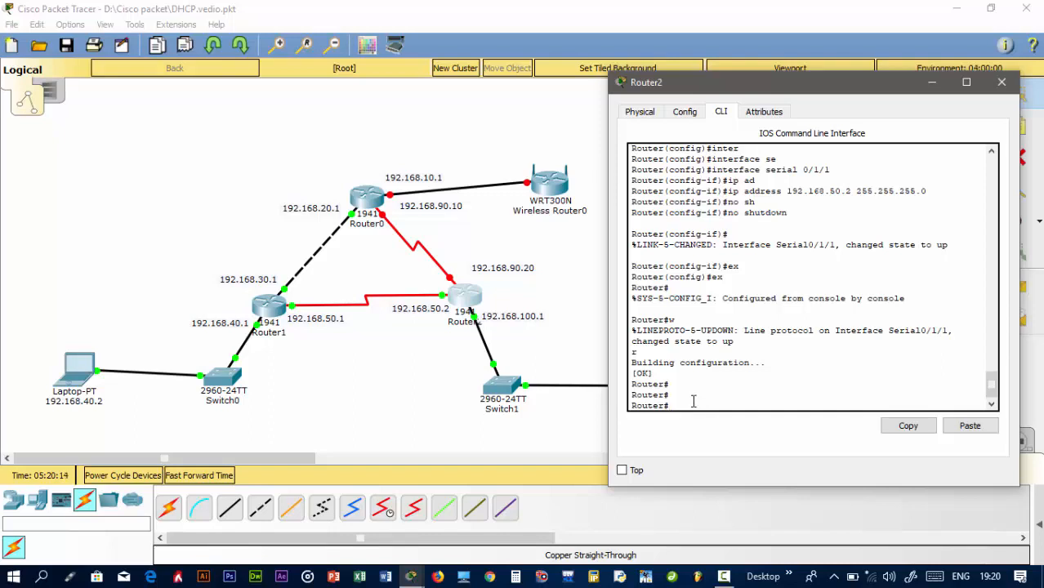
- Enter interface configuration for serial 0/1/0 on Router2, checking the port label of its link to Router0
{"action": "type", "text": "conf"}
{"action": "key", "text": "Tab"}
{"action": "type", "text": "t"}
{"action": "key", "text": "Tab"}
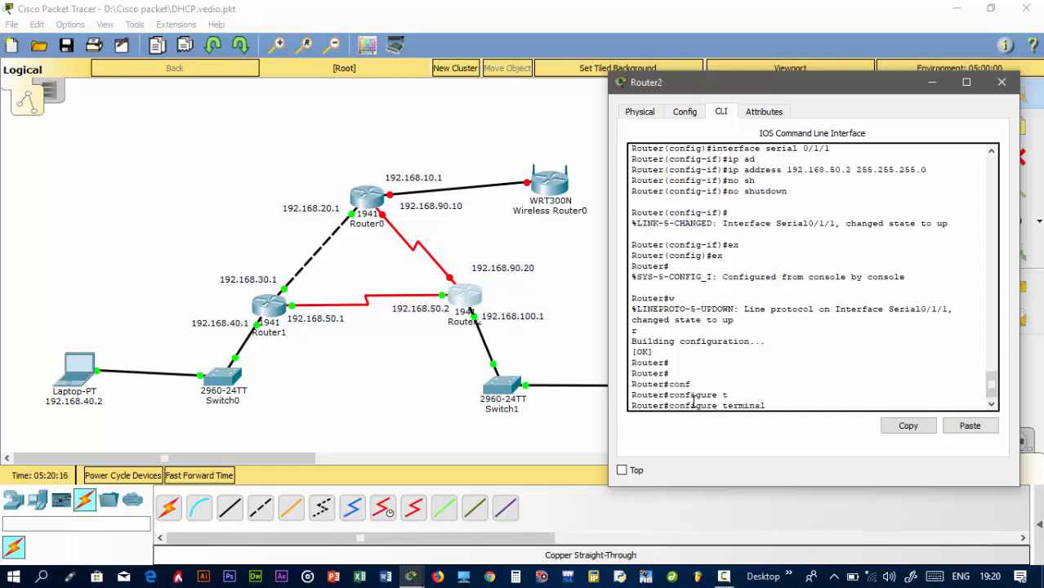
{"action": "key", "text": "Return"}
{"action": "type", "text": "inter"}
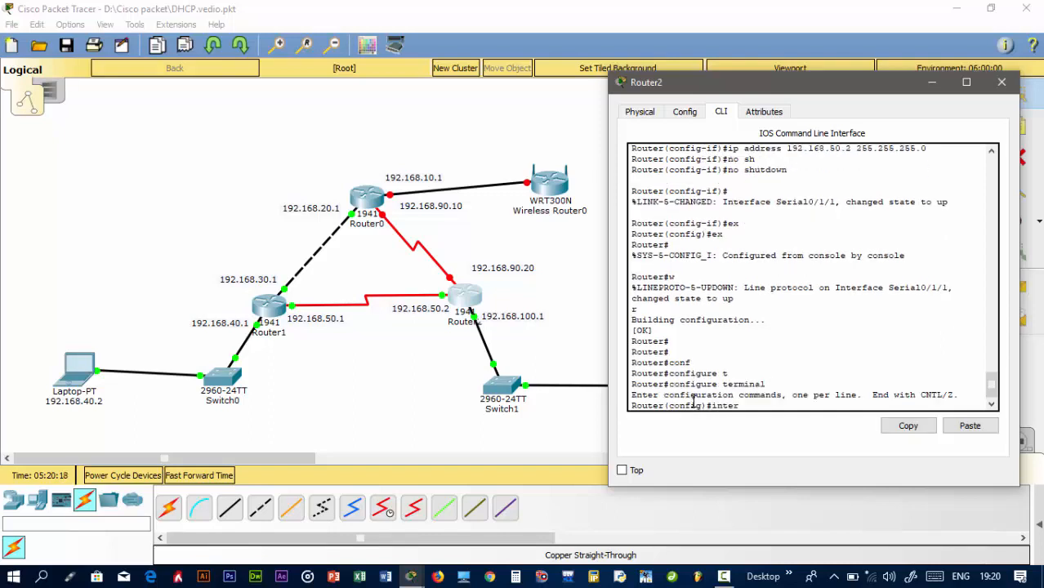
{"action": "key", "text": "Tab"}
{"action": "type", "text": "se"}
{"action": "key", "text": "Tab"}
{"action": "type", "text": "0/"}
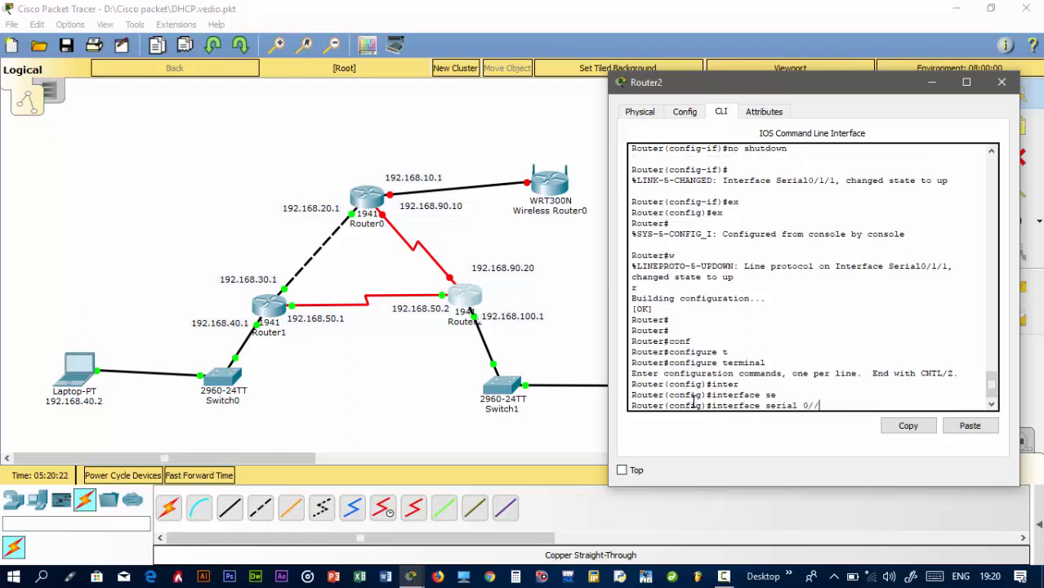
{"action": "left_click", "coordinate": [451, 263]}
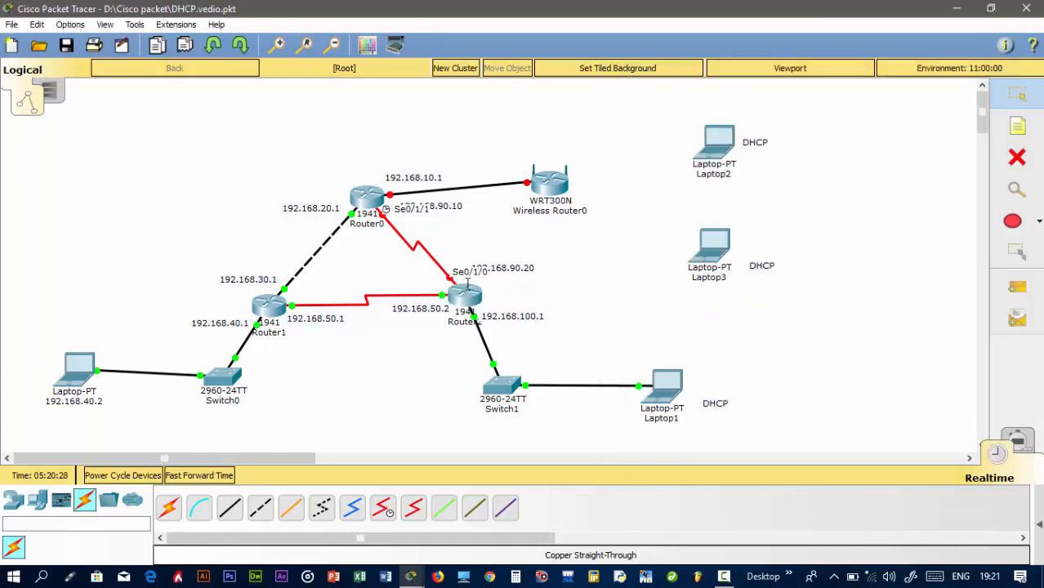
{"action": "left_click", "coordinate": [468, 289]}
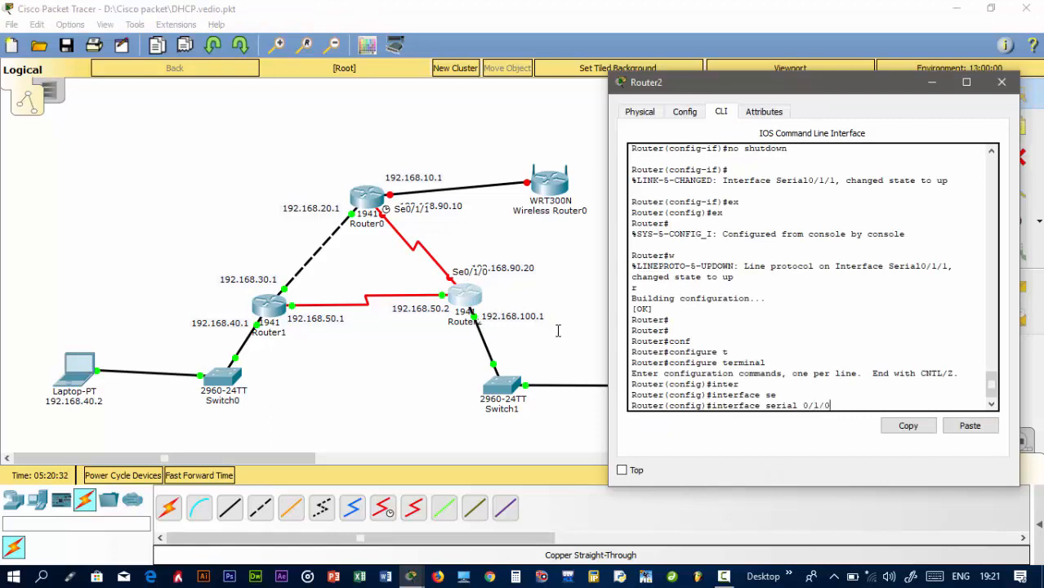
{"action": "key", "text": "Return"}
- Assign 192.168.90.20 with mask 255.255.255.0 to Router2's serial 0/1/0 interface
{"action": "type", "text": "ip"}
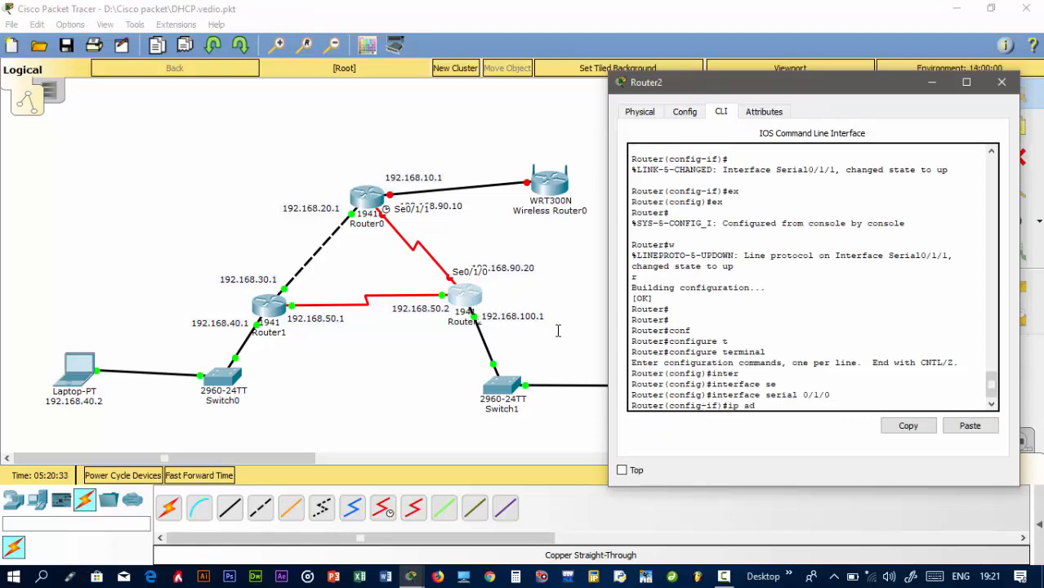
{"action": "type", "text": " ad"}
{"action": "key", "text": "Tab"}
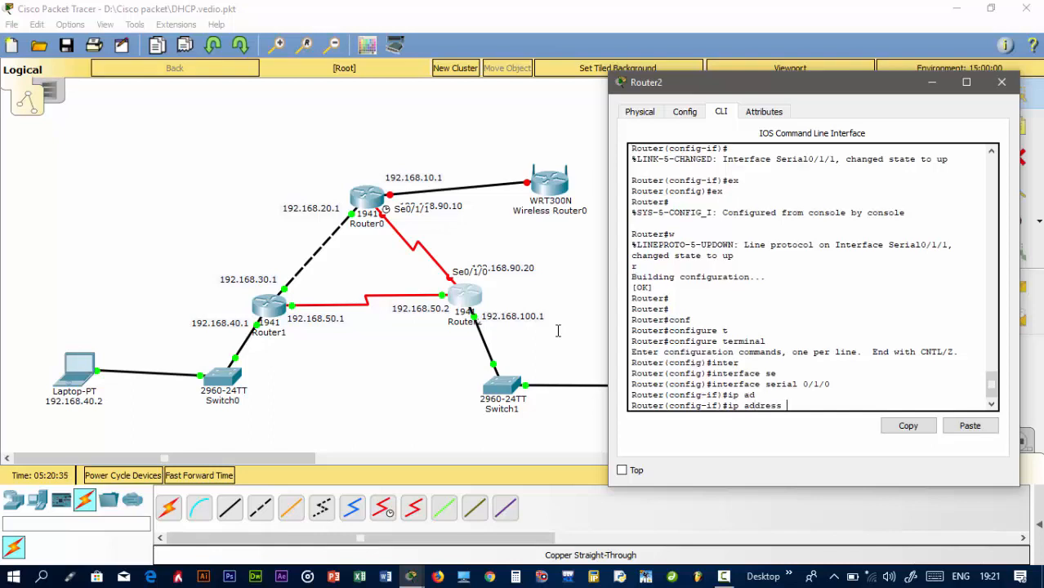
{"action": "type", "text": "192.1"}
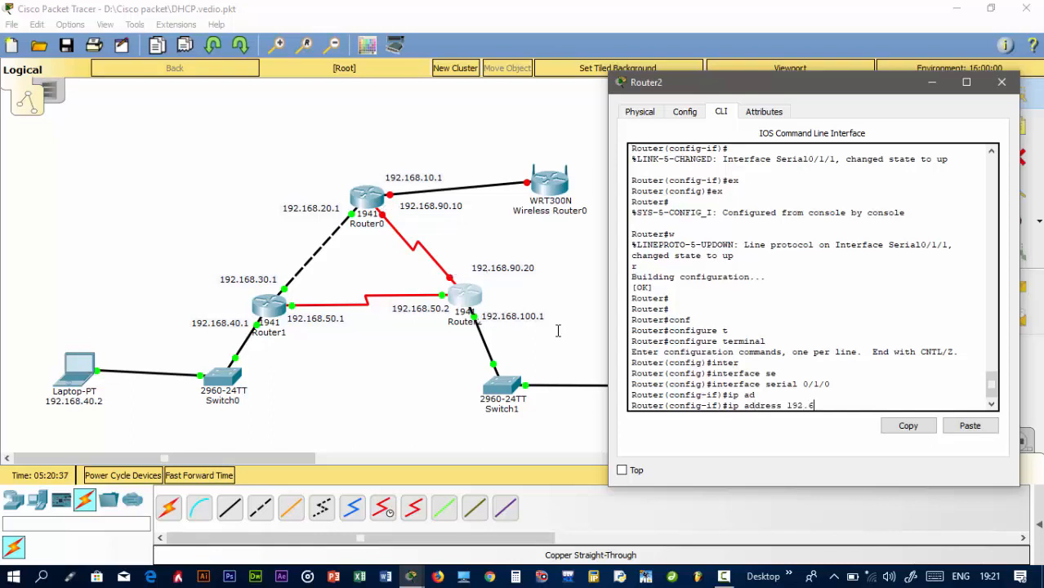
{"action": "type", "text": "6"}
{"action": "key", "text": "BackSpace"}
{"action": "type", "text": "16"}
{"action": "type", "text": "8.90.20 255.255.255."}
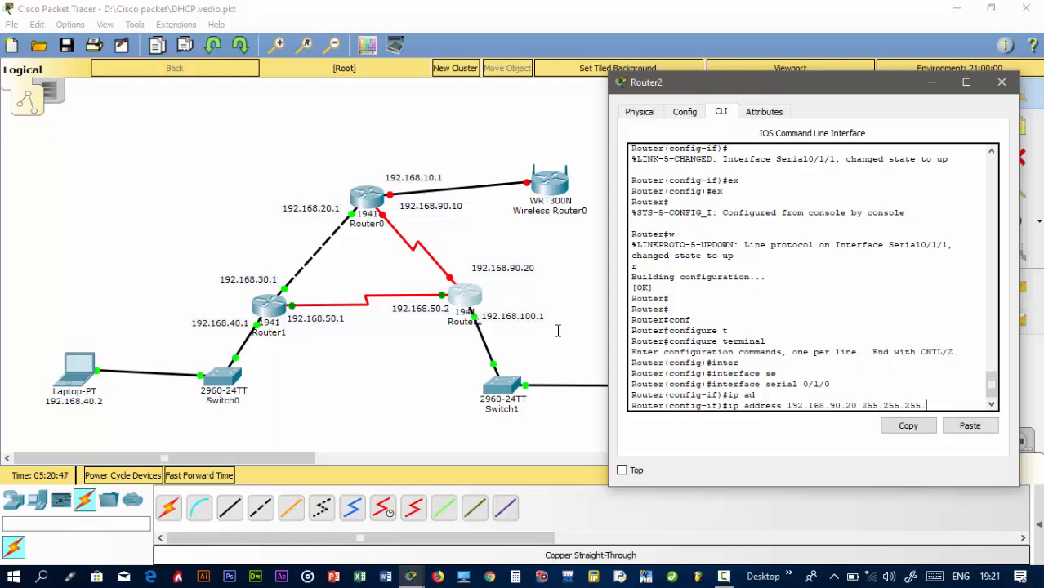
{"action": "type", "text": "0"}
{"action": "key", "text": "Return"}
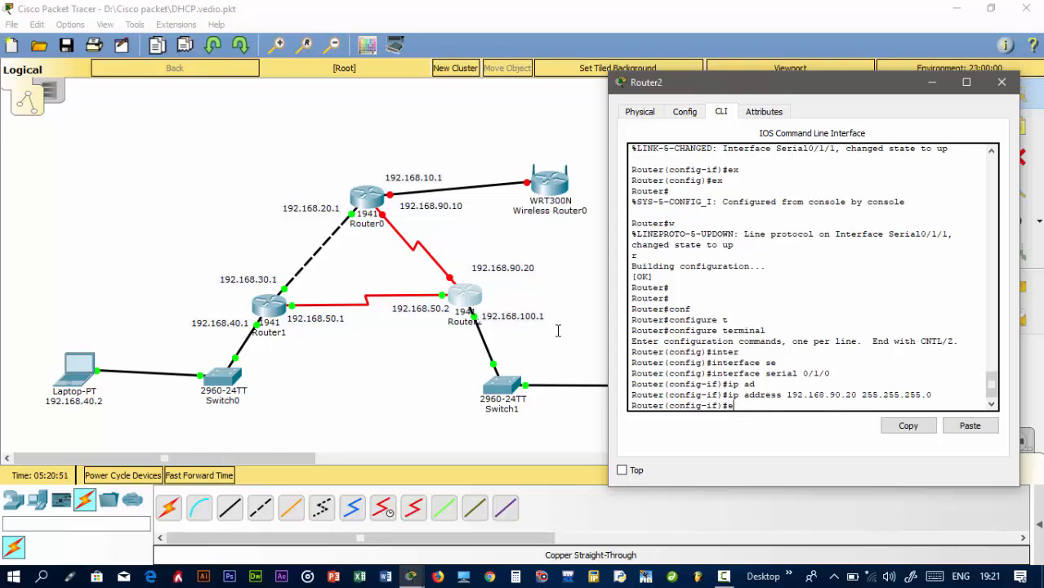
- Enable Router2's serial 0/1/0 interface with the no shutdown command
{"action": "type", "text": "no sh"}
{"action": "key", "text": "Tab"}
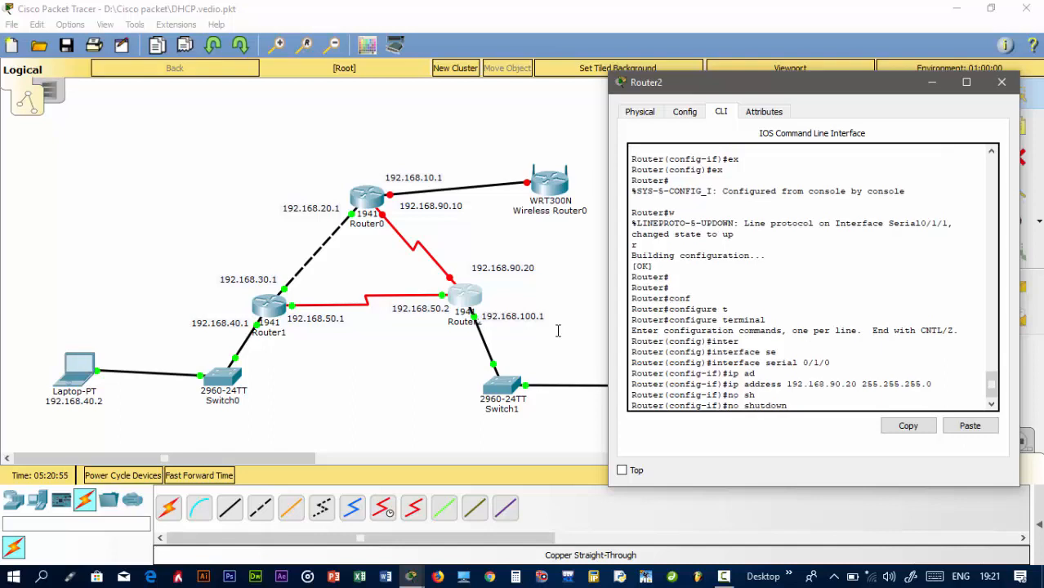
{"action": "key", "text": "Return"}
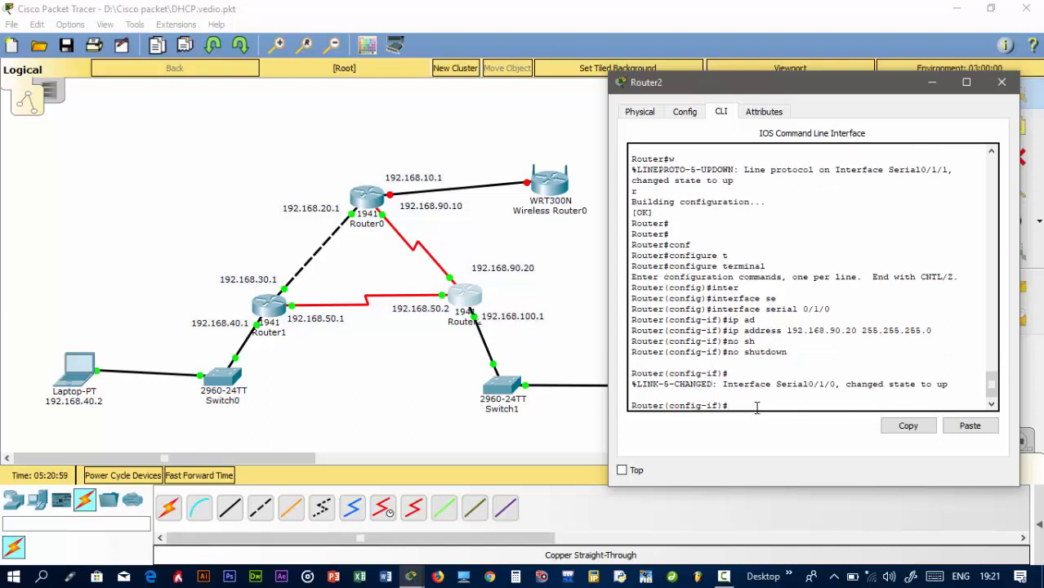
- Exit from the serial 0/1/0 configuration to Router2's privileged mode and save the configuration with the wr command
{"action": "type", "text": "ex"}
{"action": "key", "text": "Return"}
{"action": "key", "text": "Return"}
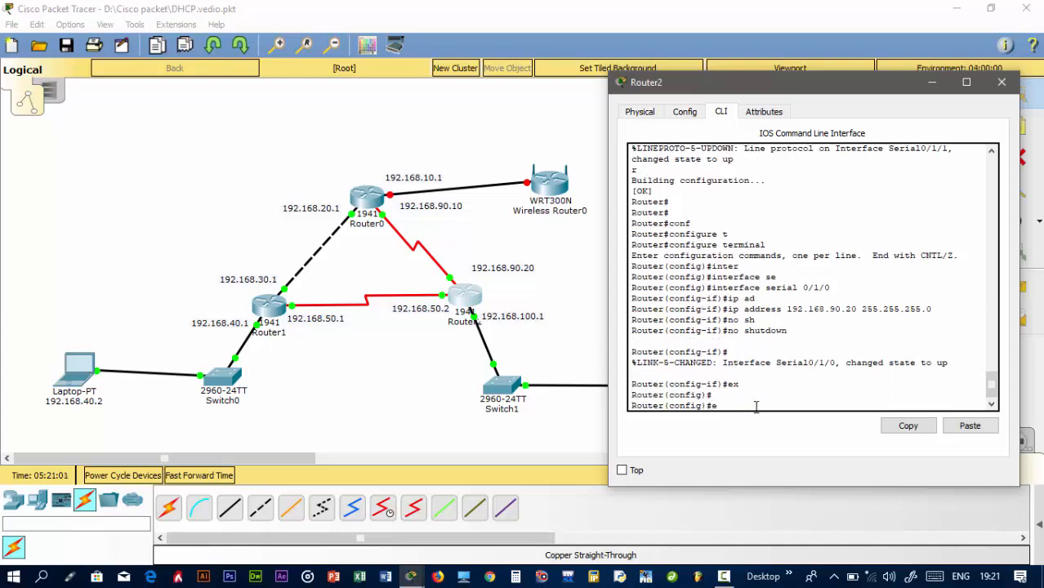
{"action": "type", "text": "ex"}
{"action": "key", "text": "Return"}
{"action": "type", "text": "wr"}
{"action": "key", "text": "Return"}
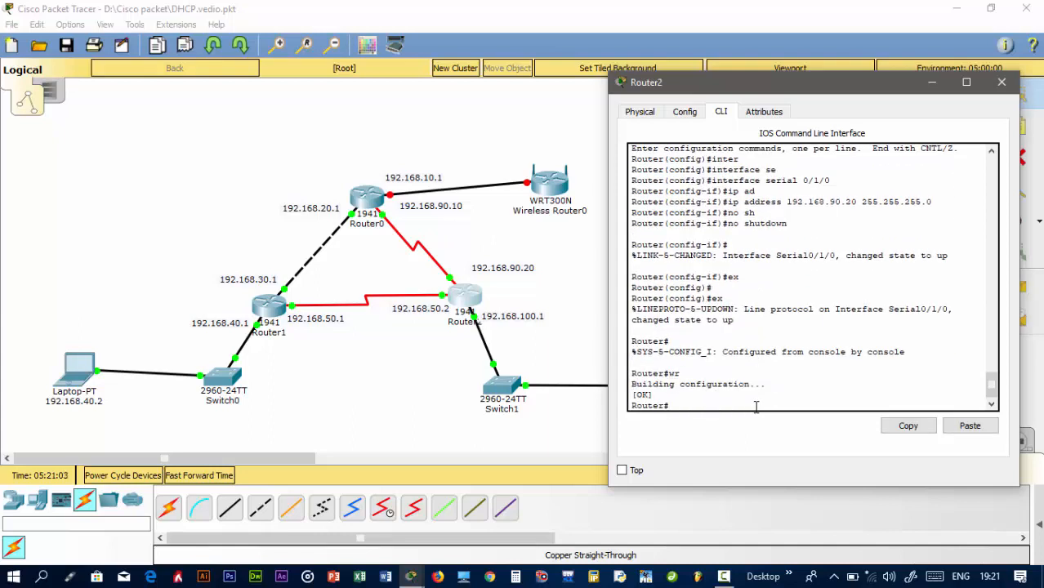
{"action": "key", "text": "Return"}
{"action": "key", "text": "Return"}
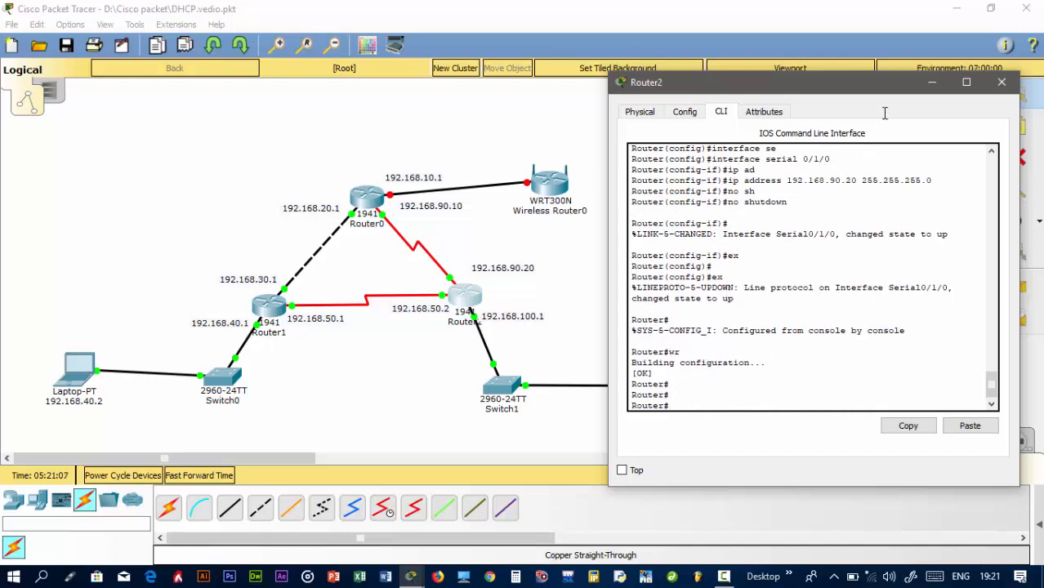
- Minimize Router2's window and replug the Wireless Router0 cable into Router0's GigabitEthernet0/1 port
{"action": "left_click", "coordinate": [931, 83]}
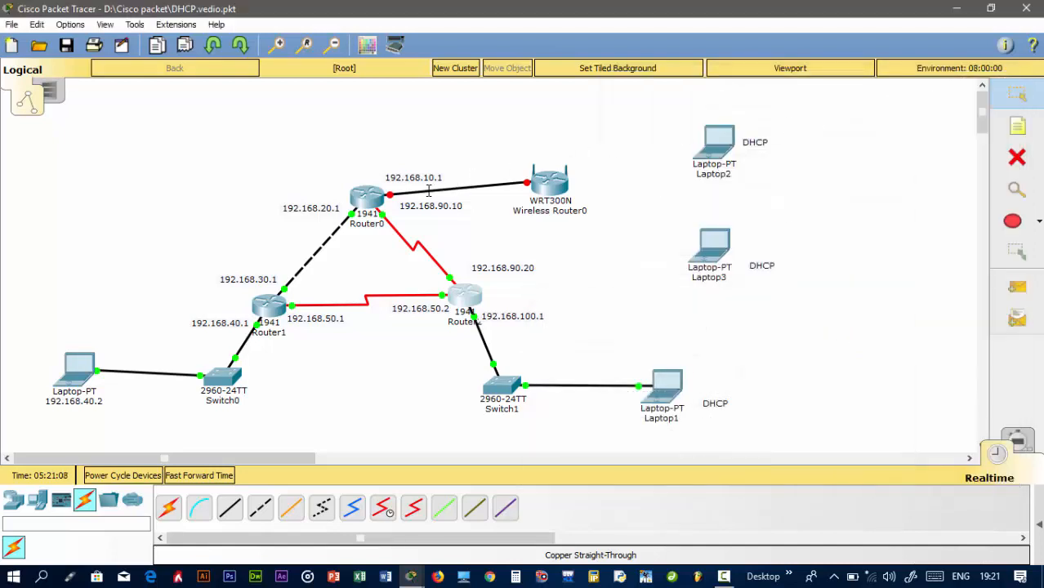
{"action": "left_click", "coordinate": [545, 185]}
{"action": "left_click", "coordinate": [570, 193]}
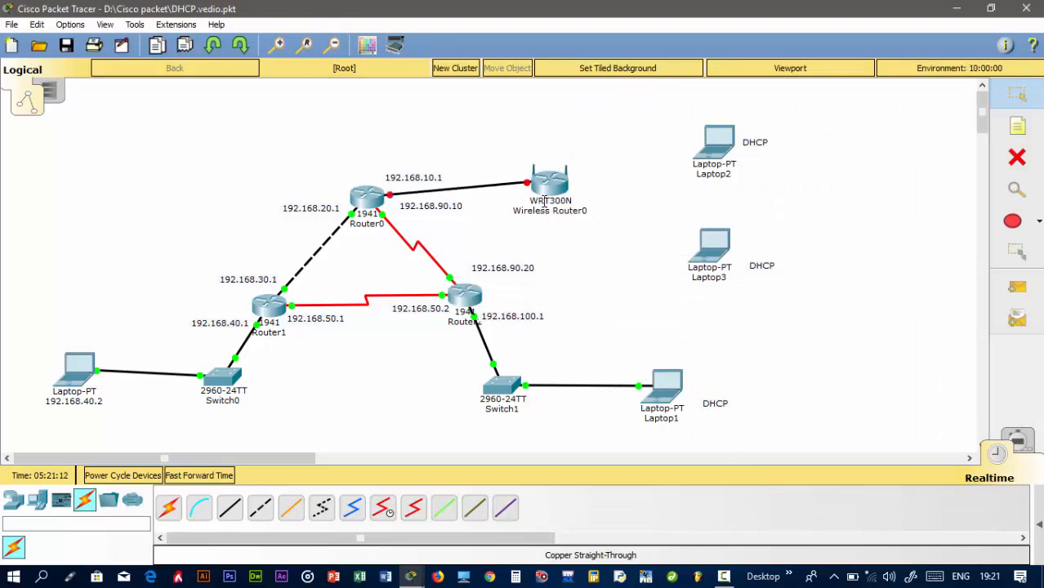
{"action": "left_click", "coordinate": [385, 198]}
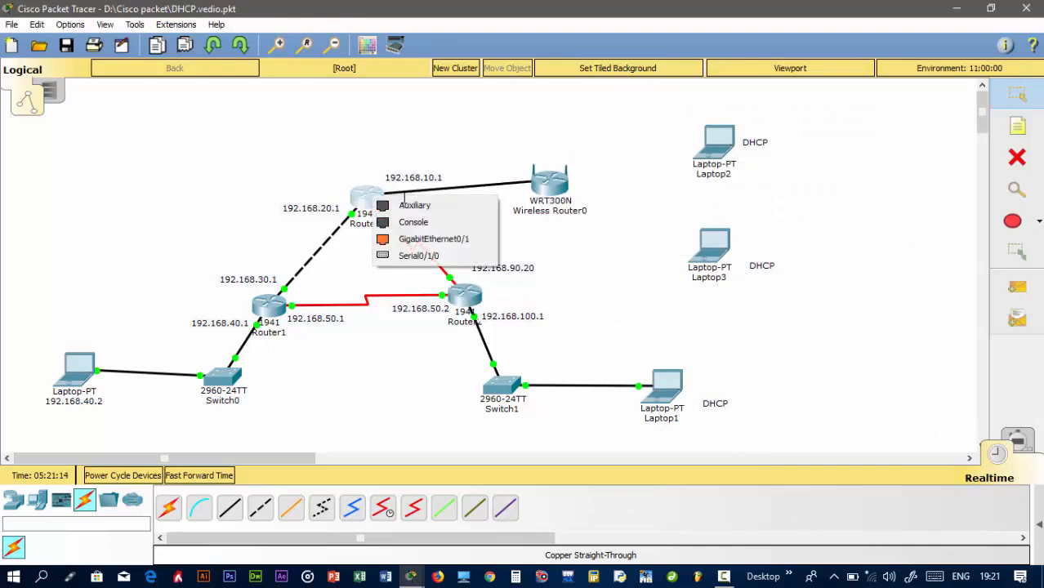
{"action": "left_click", "coordinate": [390, 236]}
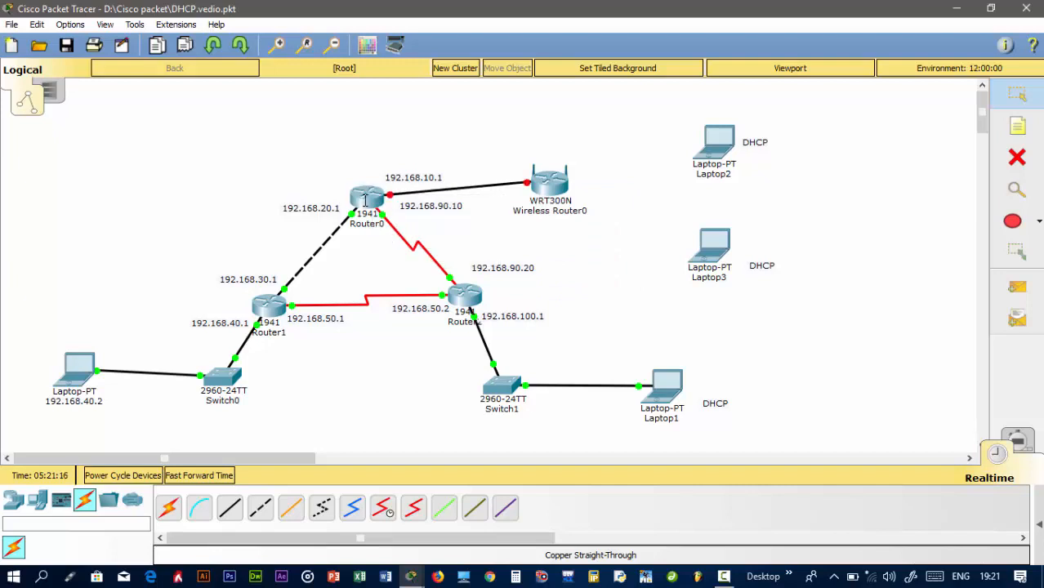
- Open Router0's command line and enter global configuration mode with configure terminal
{"action": "mouse_move", "coordinate": [365, 200]}
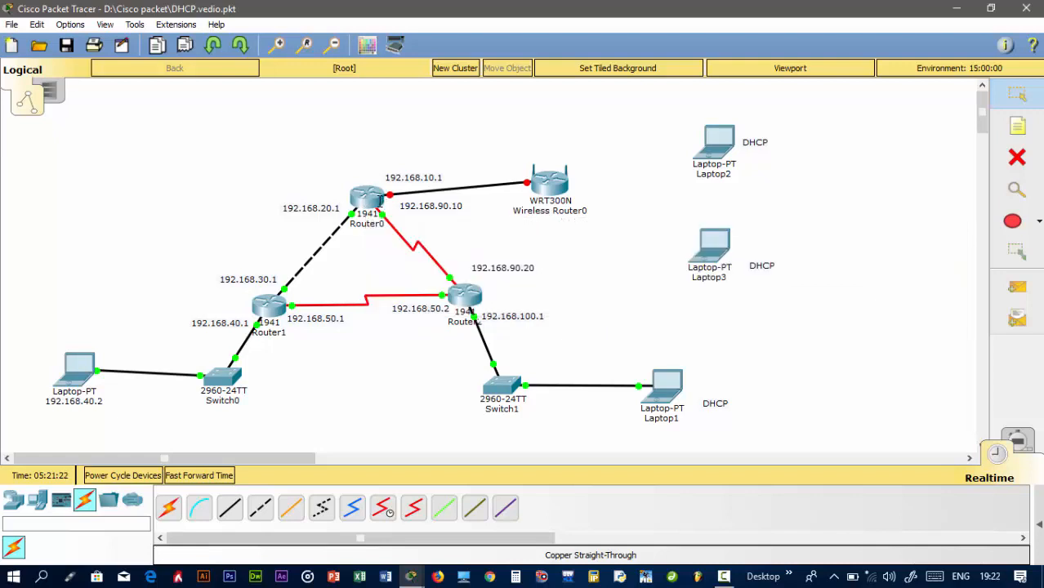
{"action": "left_click", "coordinate": [373, 199]}
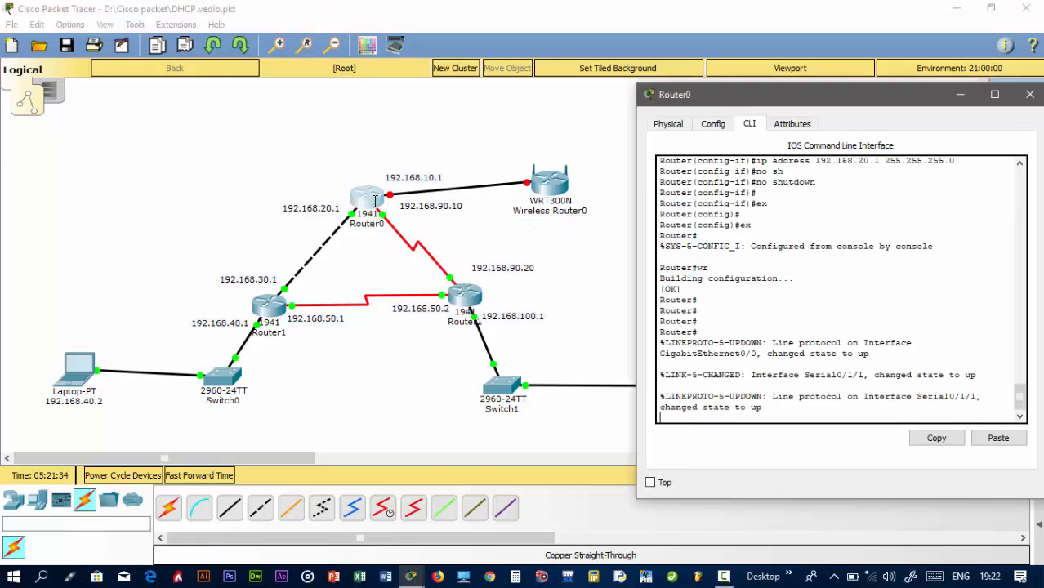
{"action": "key", "text": "Return"}
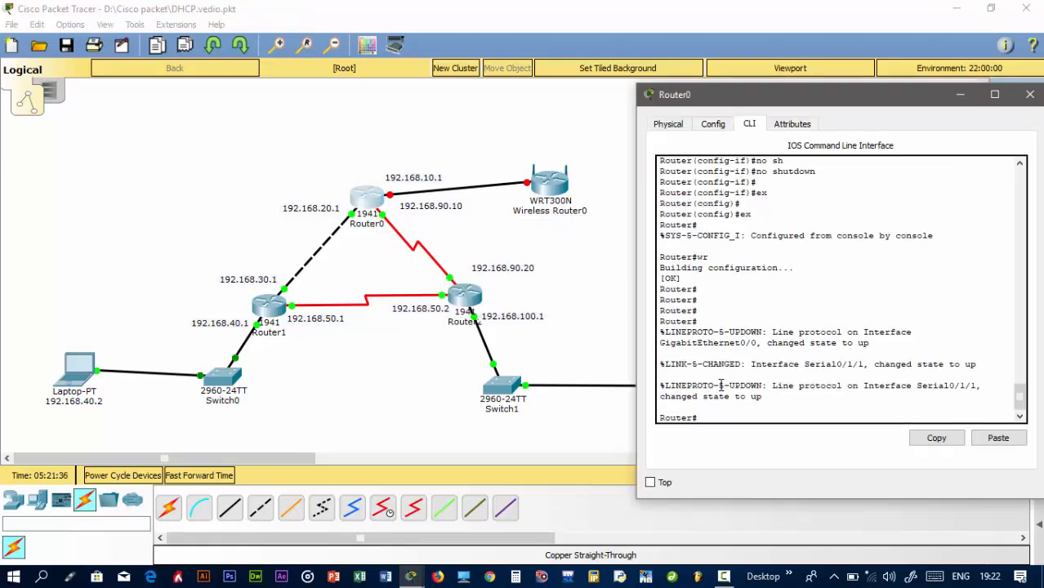
{"action": "type", "text": "conf"}
{"action": "key", "text": "Tab"}
{"action": "type", "text": "t"}
{"action": "key", "text": "Tab"}
{"action": "key", "text": "Return"}
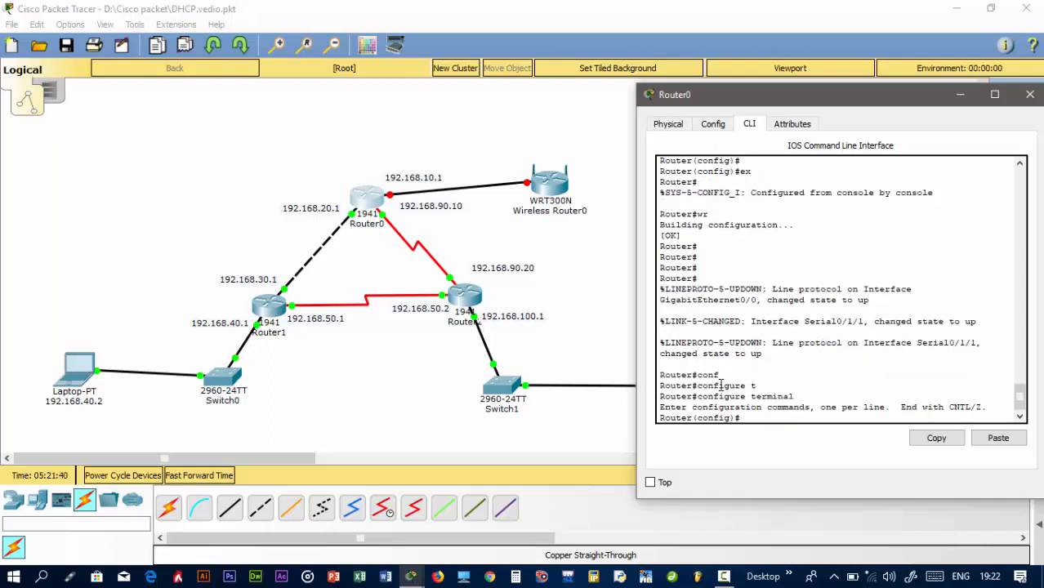
- Enter interface configuration mode for Router0's gigabitEthernet 0/1 port
{"action": "type", "text": "inter"}
{"action": "key", "text": "Tab"}
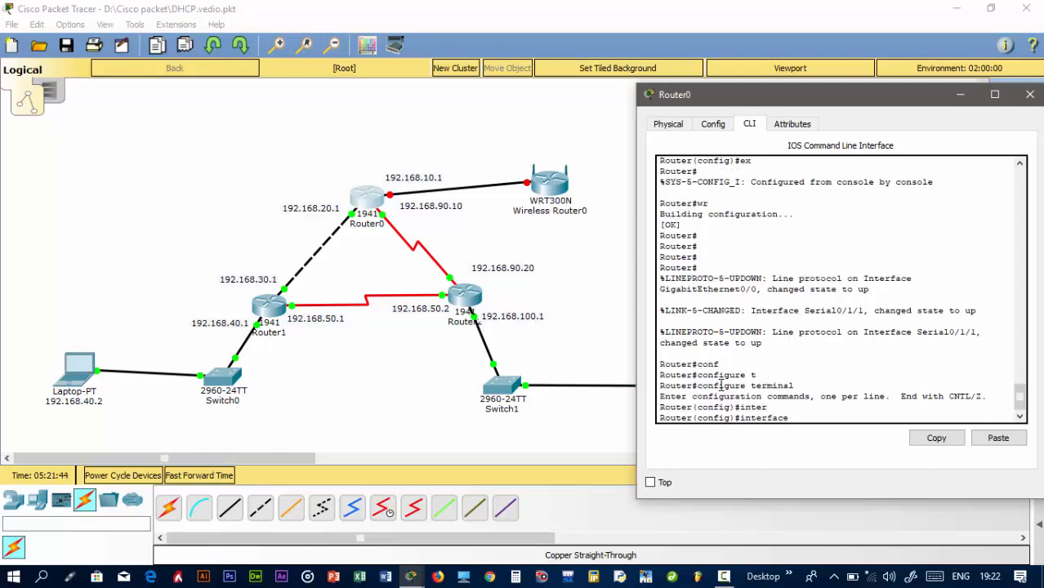
{"action": "type", "text": "gi"}
{"action": "key", "text": "Tab"}
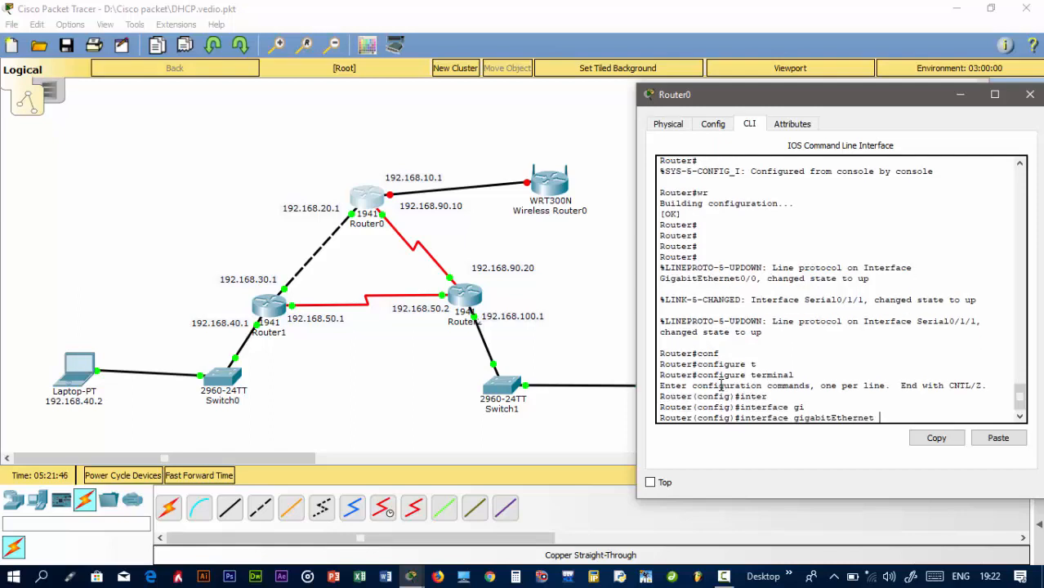
{"action": "type", "text": "0/1"}
{"action": "key", "text": "Return"}
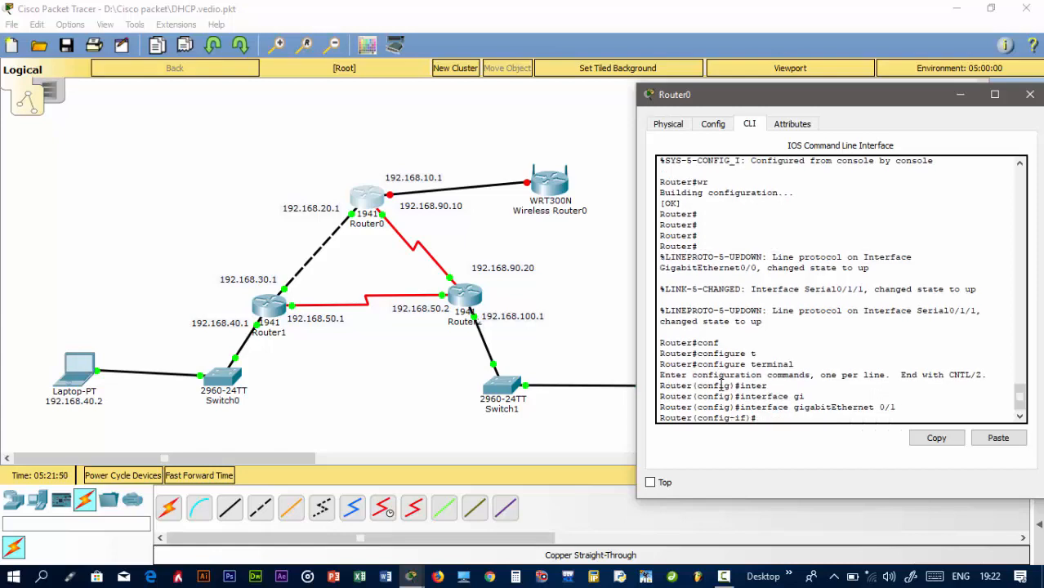
- Assign 192.168.10.1 with mask 255.255.255.0 to Router0's gigabitEthernet 0/1 interface
{"action": "type", "text": "ip ad"}
{"action": "key", "text": "Tab"}
{"action": "type", "text": "192"}
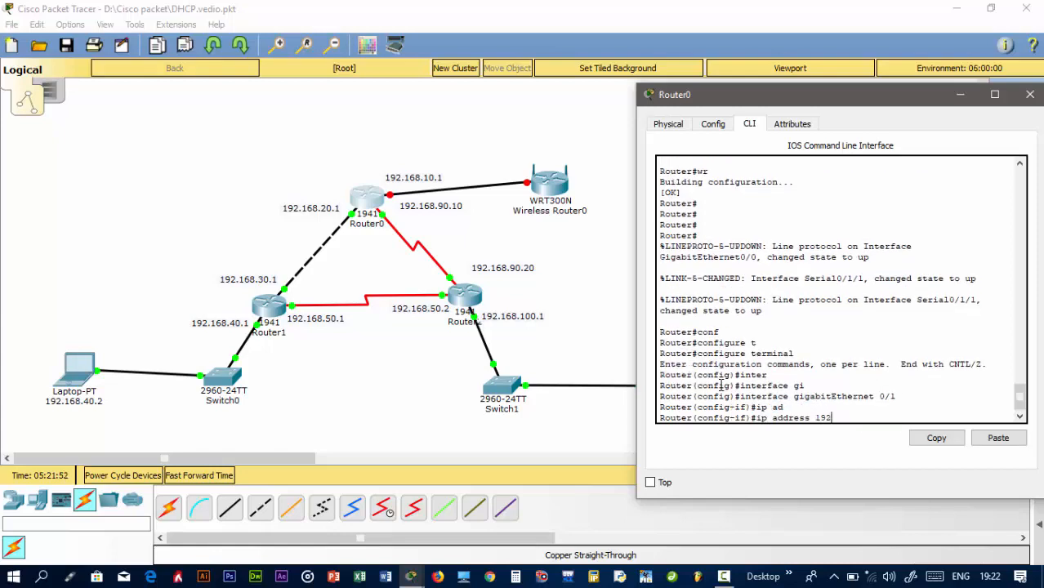
{"action": "type", "text": ".168.10.1 255.255.255.0"}
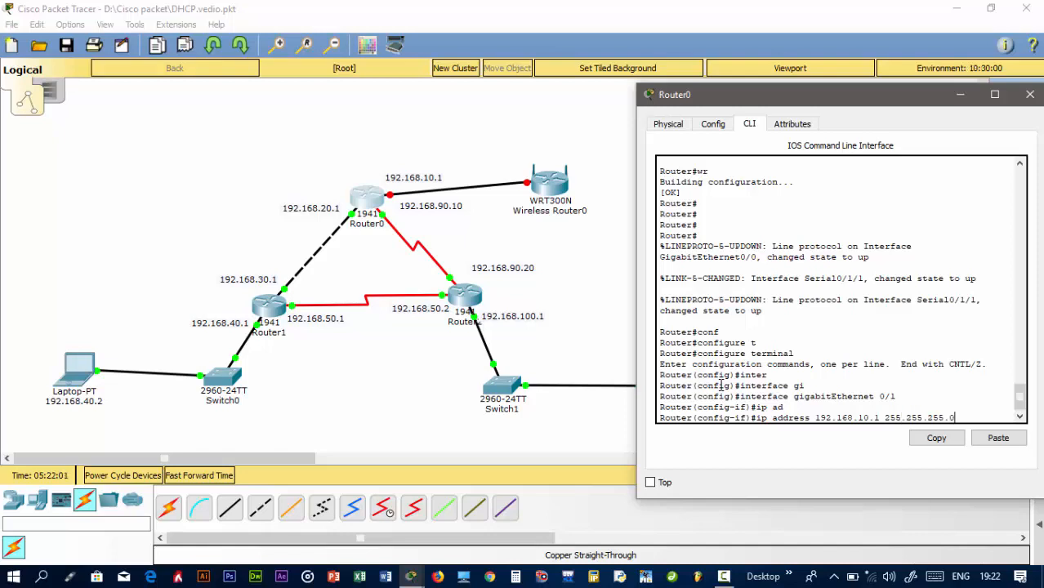
{"action": "key", "text": "Return"}
- Enable Router0's gigabitEthernet 0/1 interface with the no shutdown command
{"action": "type", "text": "no"}
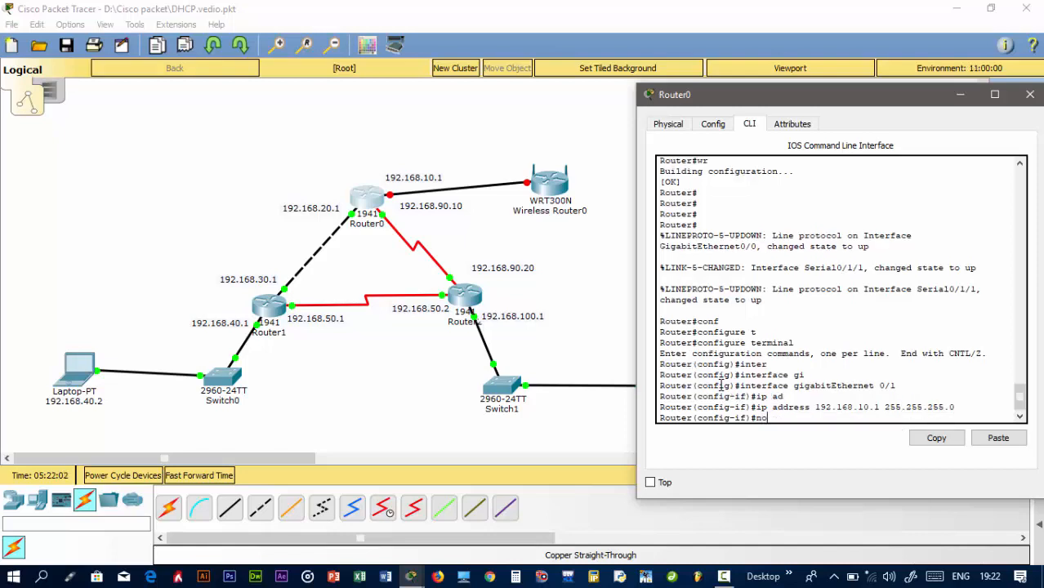
- Enable Router0's GigabitEthernet 0/1 interface with the no shutdown command
{"action": "type", "text": " sh"}
{"action": "key", "text": "Tab"}
{"action": "key", "text": "Return"}
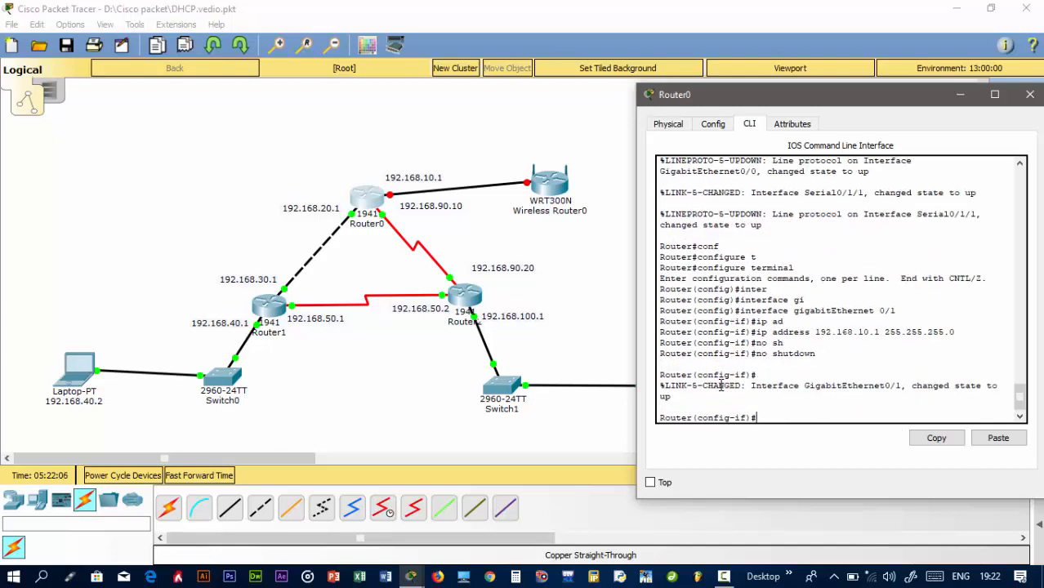
- Exit Router0's interface and global configuration modes and save the configuration with wr
{"action": "type", "text": "ex"}
{"action": "key", "text": "Return"}
{"action": "key", "text": "Return"}
{"action": "type", "text": "er(config)#e"}
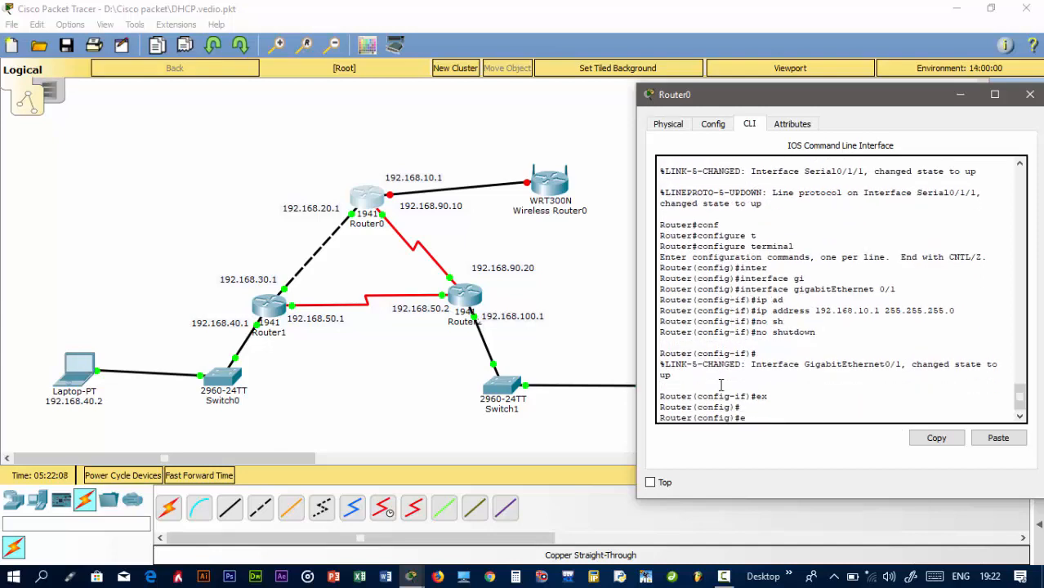
{"action": "type", "text": "x"}
{"action": "key", "text": "Return"}
{"action": "type", "text": "wr"}
{"action": "key", "text": "Return"}
{"action": "key", "text": "Return"}
{"action": "key", "text": "Return"}
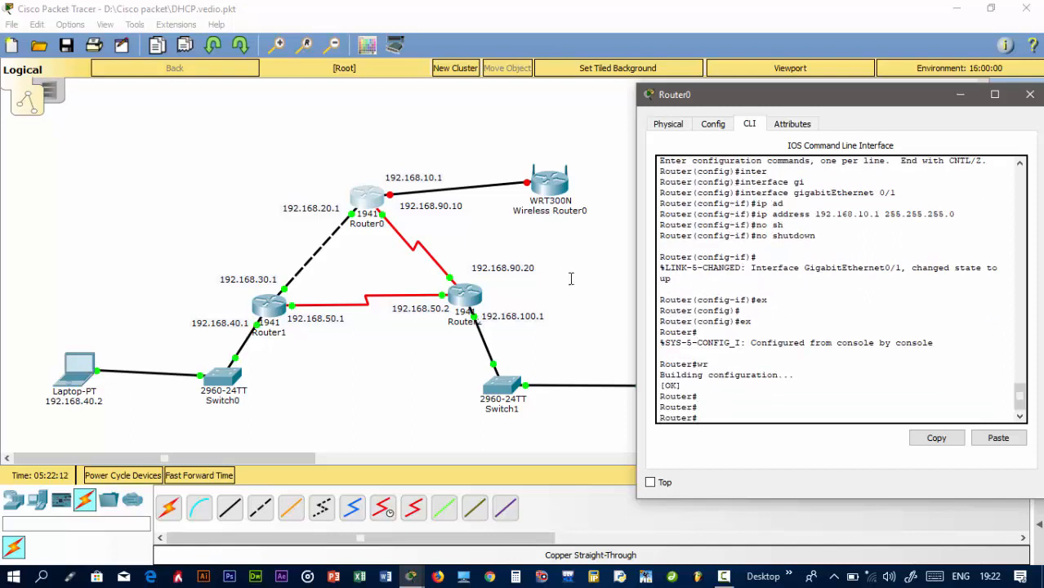
- Return to the topology and inspect the link to Wireless Router0 and the port summaries of Router0 and Router1
{"action": "left_click", "coordinate": [510, 237]}
{"action": "left_click", "coordinate": [529, 184]}
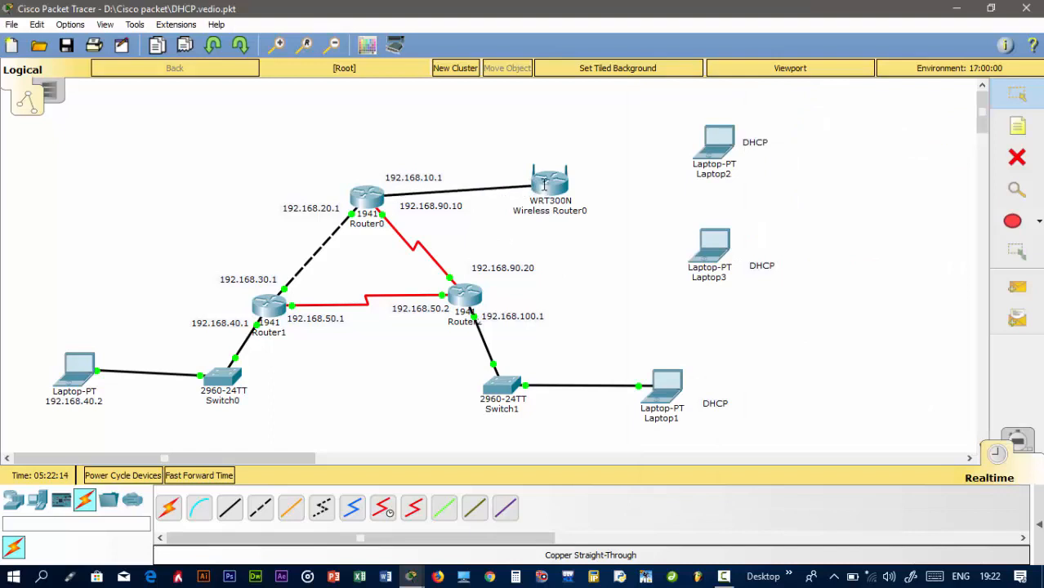
{"action": "left_click", "coordinate": [533, 183]}
{"action": "left_click", "coordinate": [555, 207]}
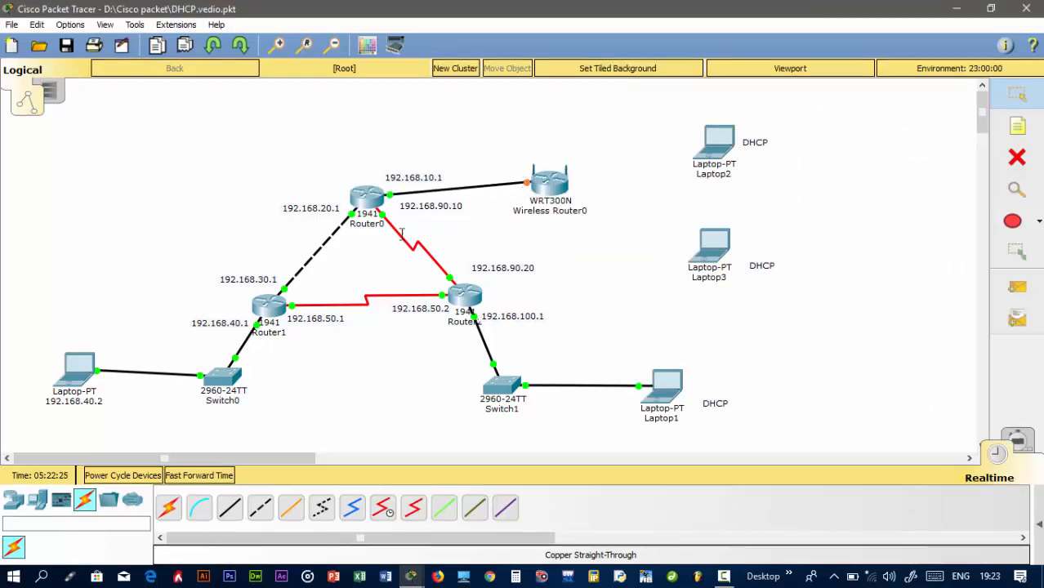
{"action": "mouse_move", "coordinate": [374, 196]}
{"action": "mouse_move", "coordinate": [279, 307]}
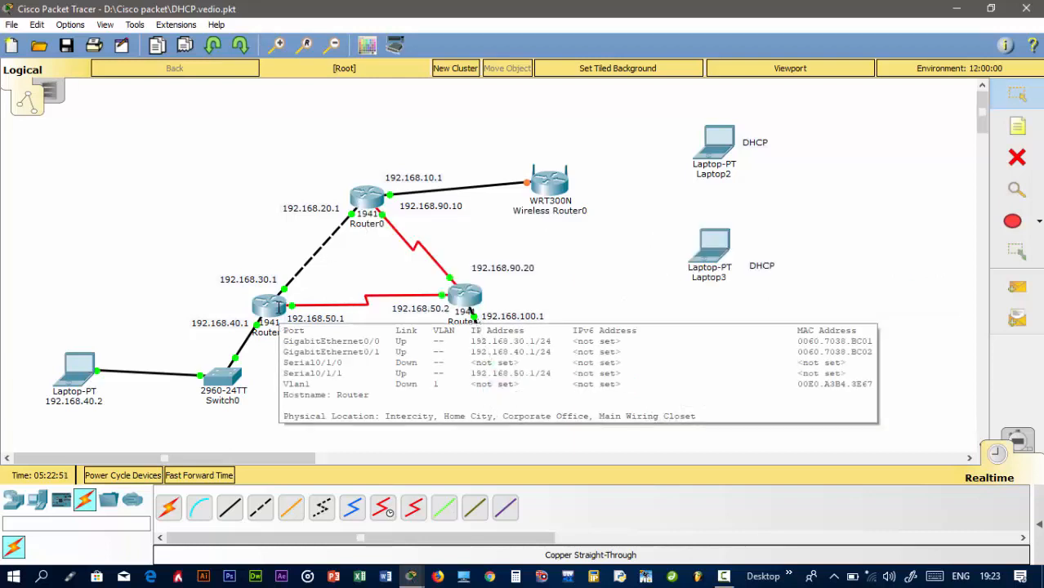
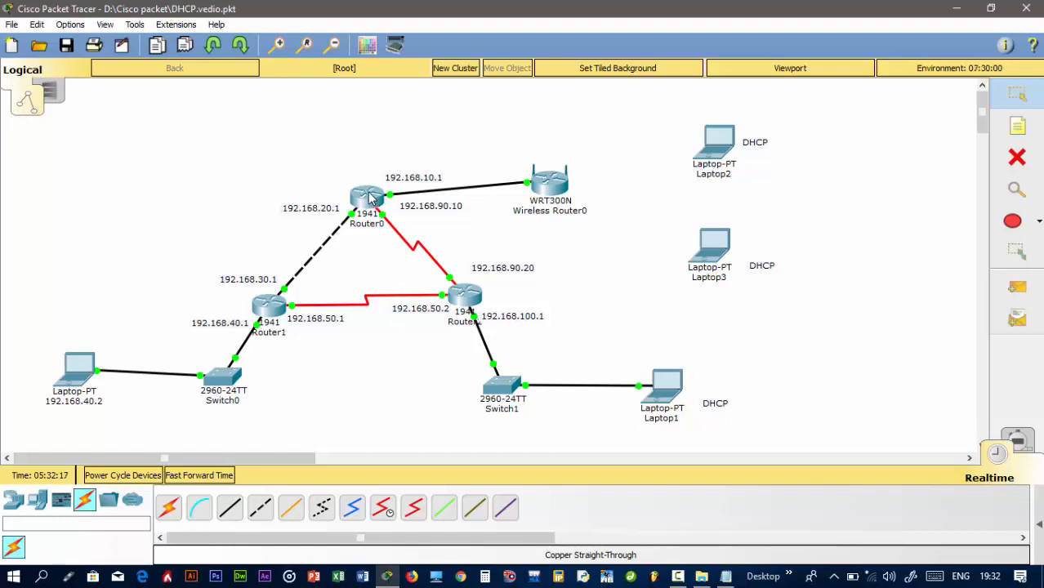
- Open Router0's command line and enter global configuration mode with configure terminal
{"action": "left_click", "coordinate": [367, 197]}
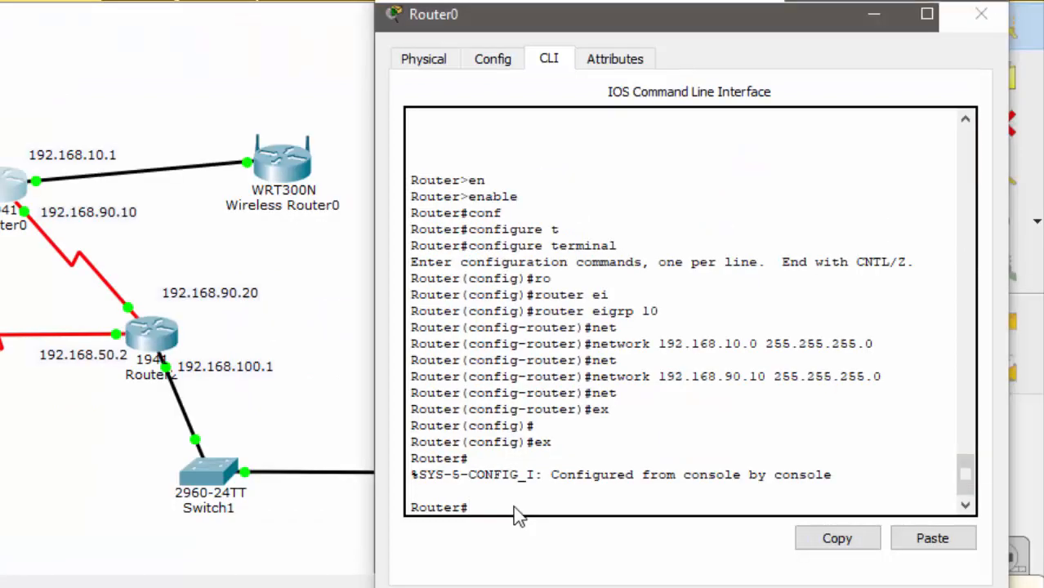
{"action": "type", "text": "conf"}
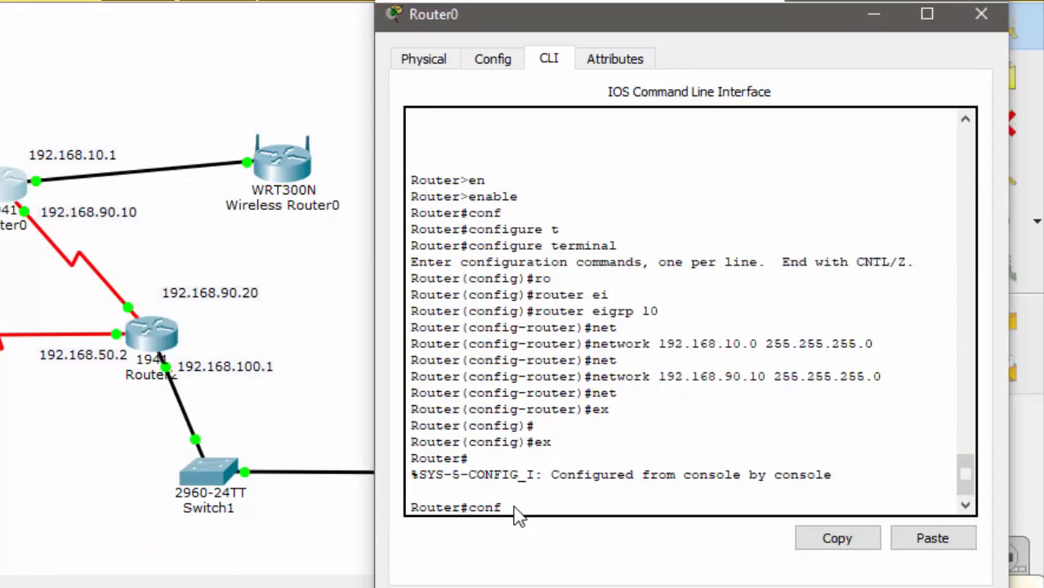
{"action": "key", "text": "Tab"}
{"action": "type", "text": "t"}
{"action": "key", "text": "Tab"}
{"action": "key", "text": "Return"}
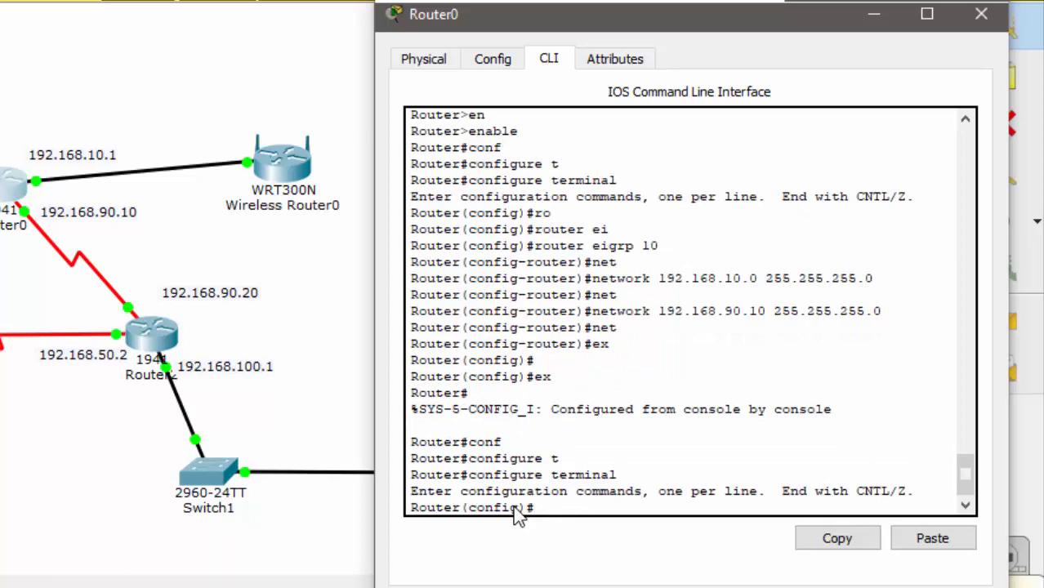
- Start EIGRP routing on Router0 with autonomous system number 10
{"action": "type", "text": "ro"}
{"action": "key", "text": "Tab"}
{"action": "type", "text": "ei"}
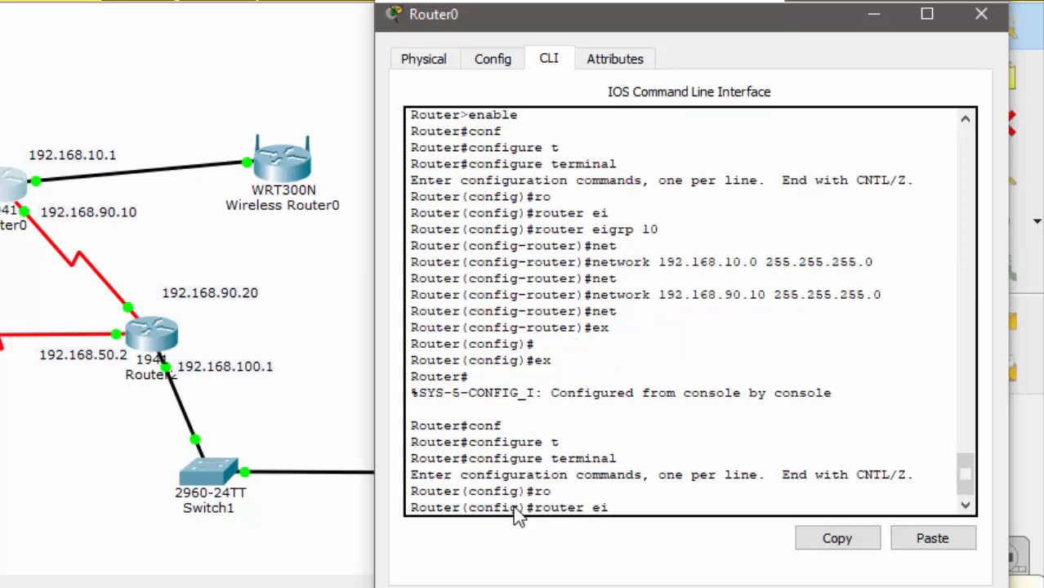
{"action": "key", "text": "Tab"}
{"action": "type", "text": "10"}
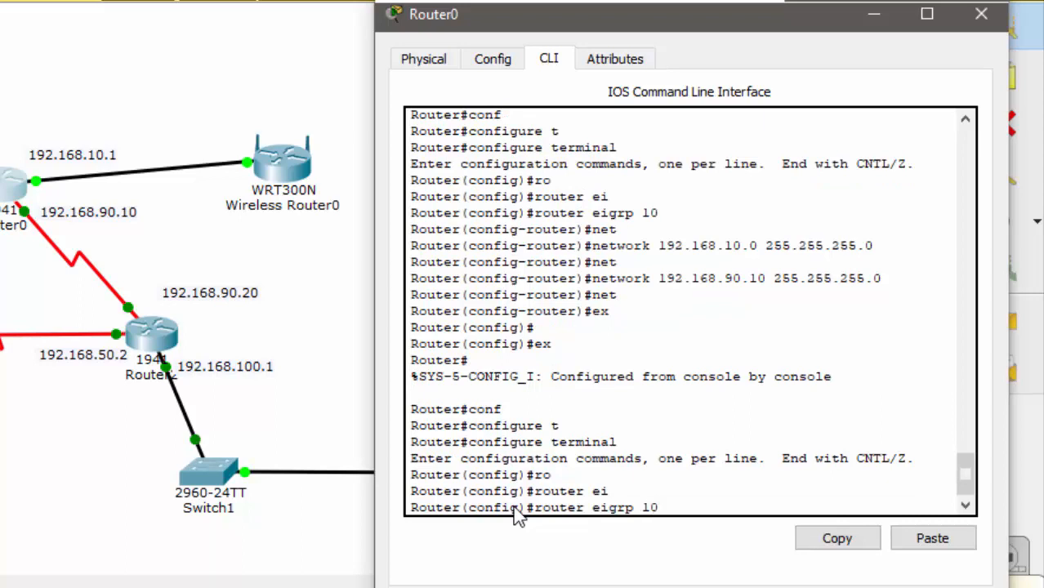
{"action": "key", "text": "Return"}
- Advertise network 192.168.10.0 255.255.255.0 in Router0's EIGRP 10 configuration
{"action": "type", "text": "net"}
{"action": "key", "text": "Tab"}
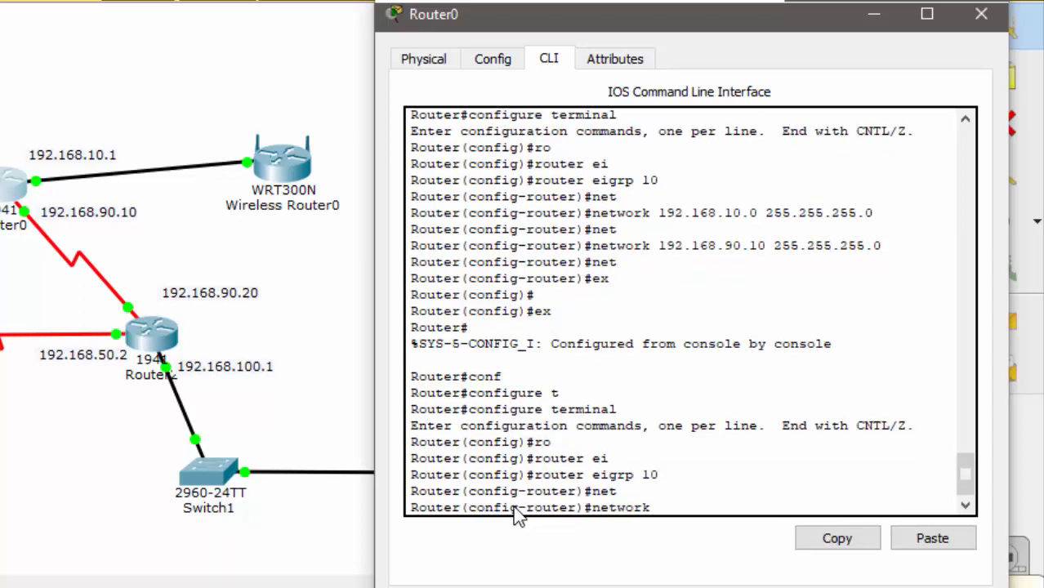
{"action": "type", "text": "192.168.10.0"}
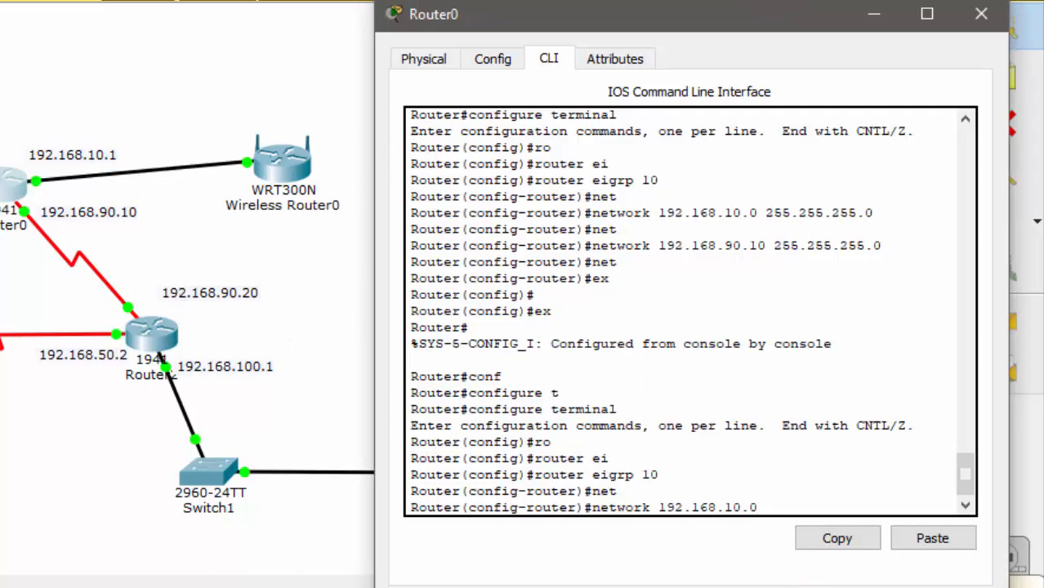
{"action": "key", "text": "alt+Tab"}
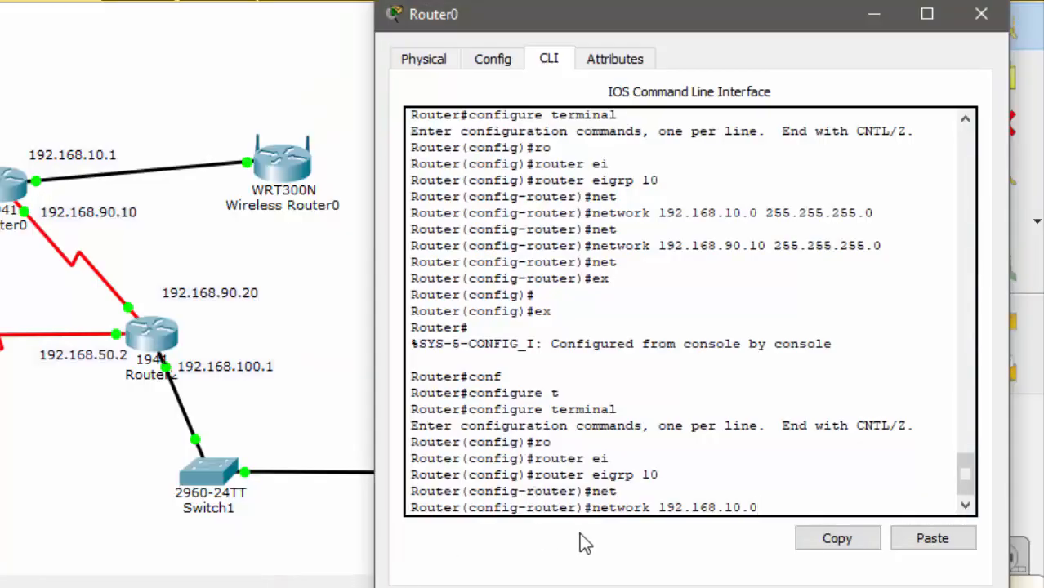
{"action": "type", "text": "255.255.255.0"}
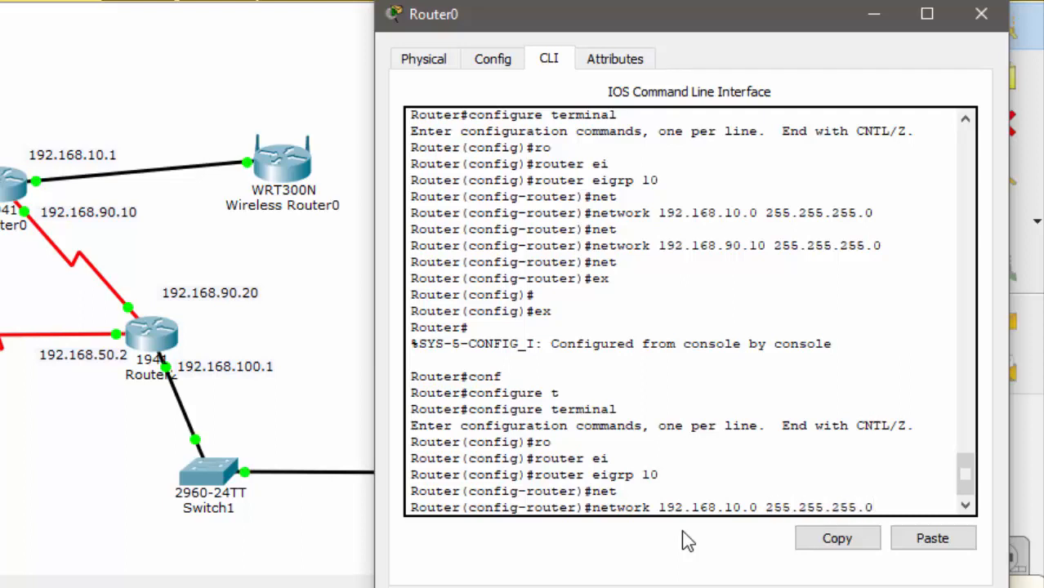
{"action": "key", "text": "Return"}
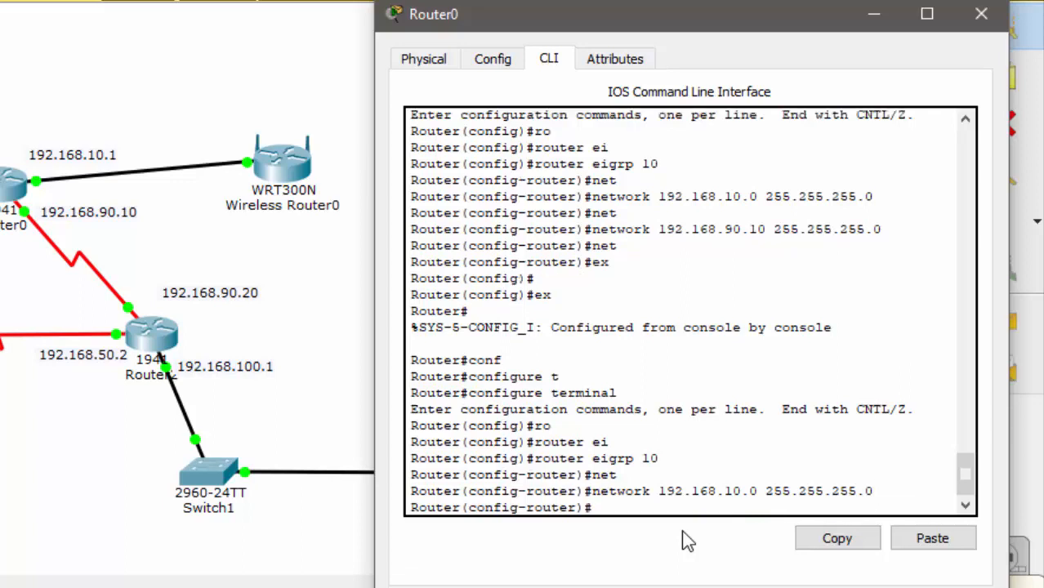
- Advertise network 192.168.90.0 255.255.255.0 in Router0's EIGRP 10 configuration
{"action": "type", "text": "net"}
{"action": "key", "text": "Tab"}
{"action": "type", "text": "192"}
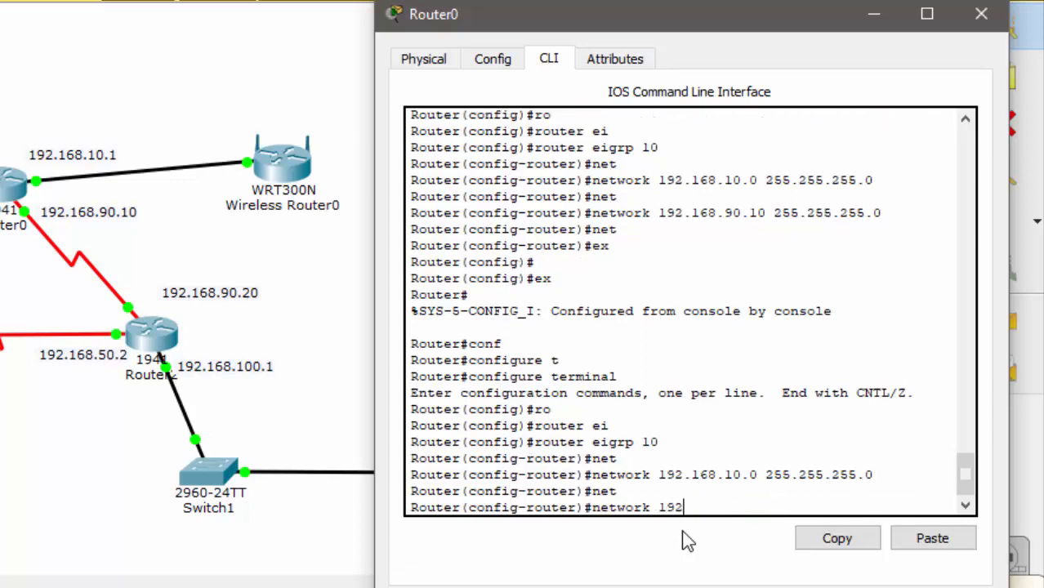
{"action": "type", "text": ".168.90.0 255"}
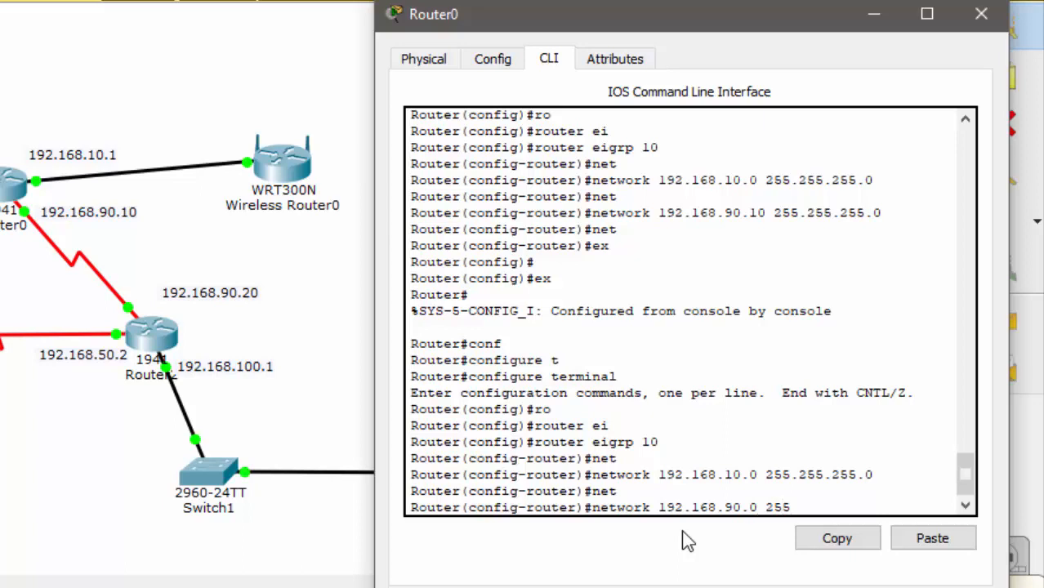
{"action": "type", "text": ".255.255.0"}
{"action": "key", "text": "Return"}
- Advertise network 192.168.20.0 255.255.255.0 in Router0's EIGRP 10 configuration
{"action": "type", "text": "net"}
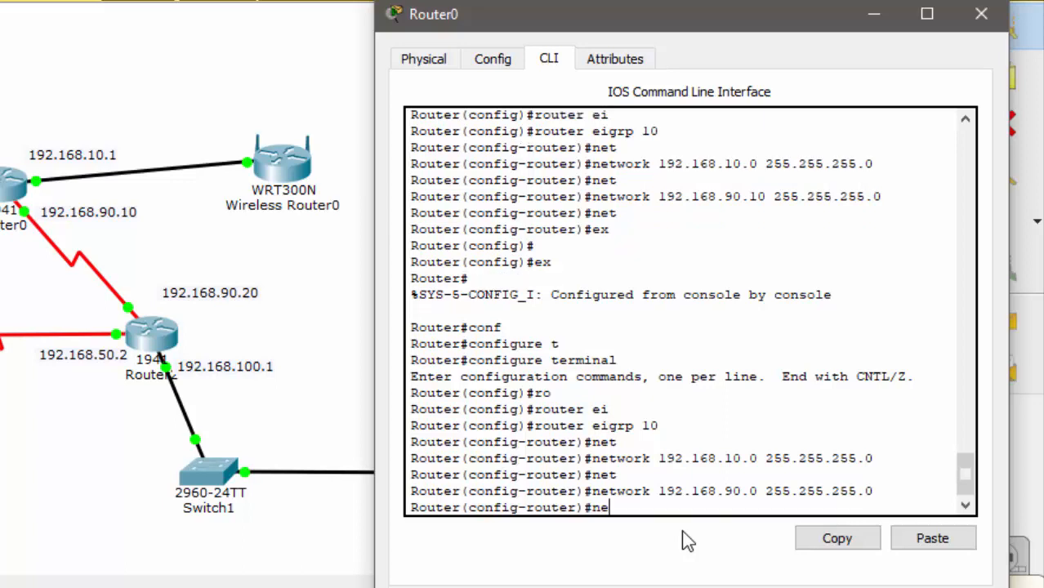
{"action": "key", "text": "Tab"}
{"action": "type", "text": "192.1"}
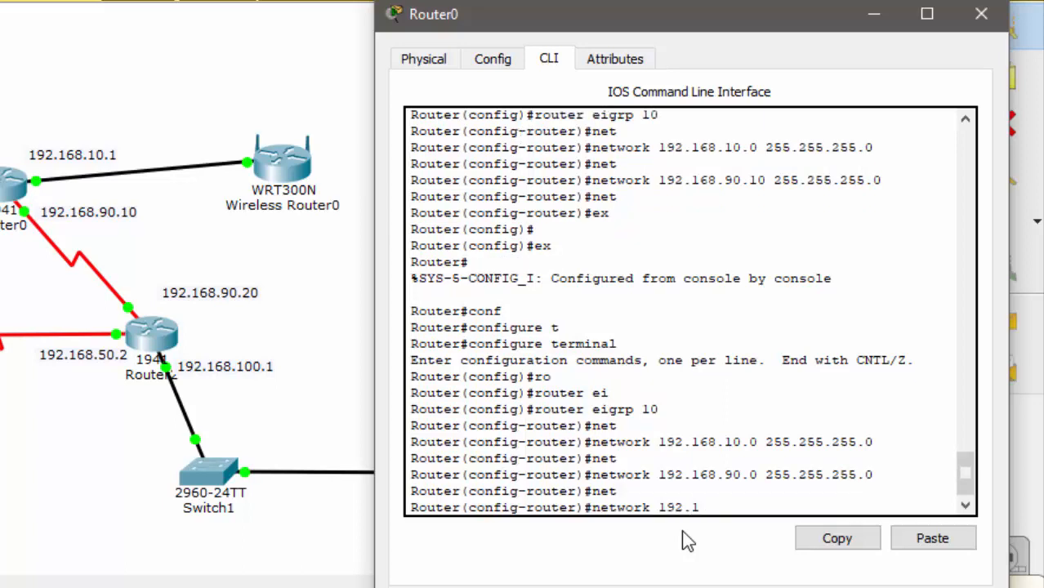
{"action": "type", "text": "68.20.0 255.2"}
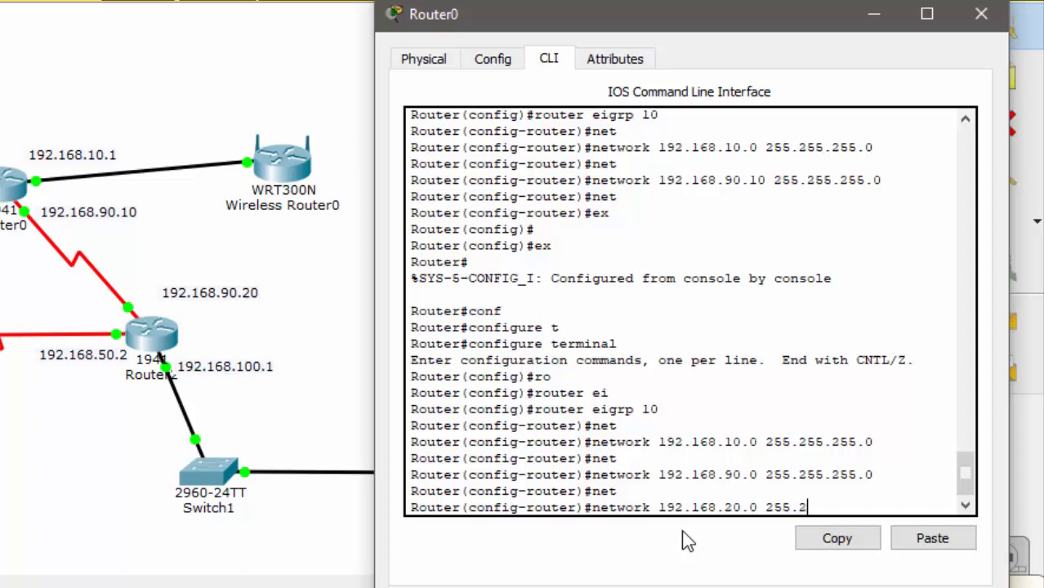
{"action": "type", "text": "5..255."}
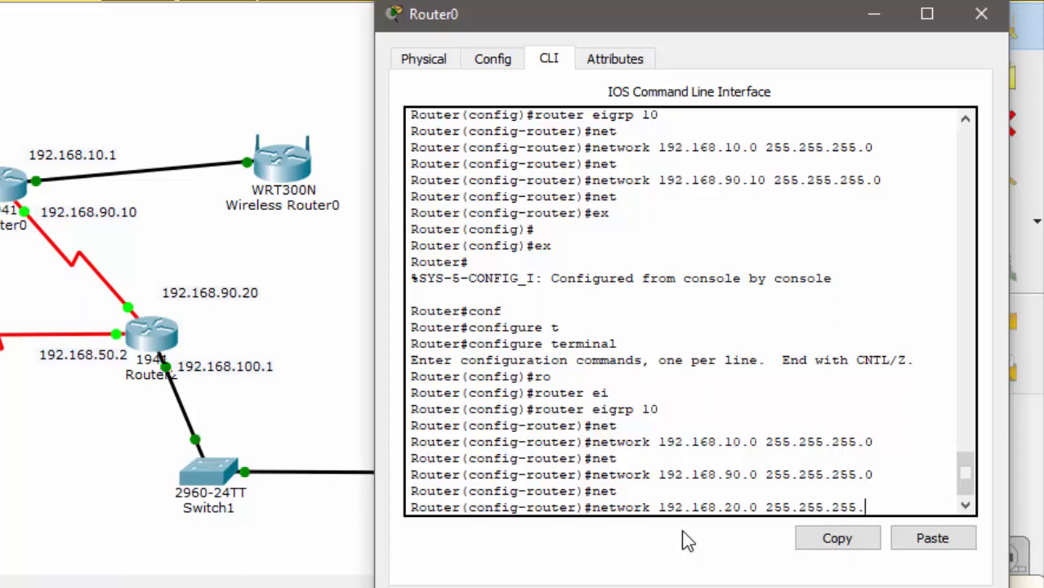
{"action": "type", "text": "0"}
{"action": "key", "text": "Return"}
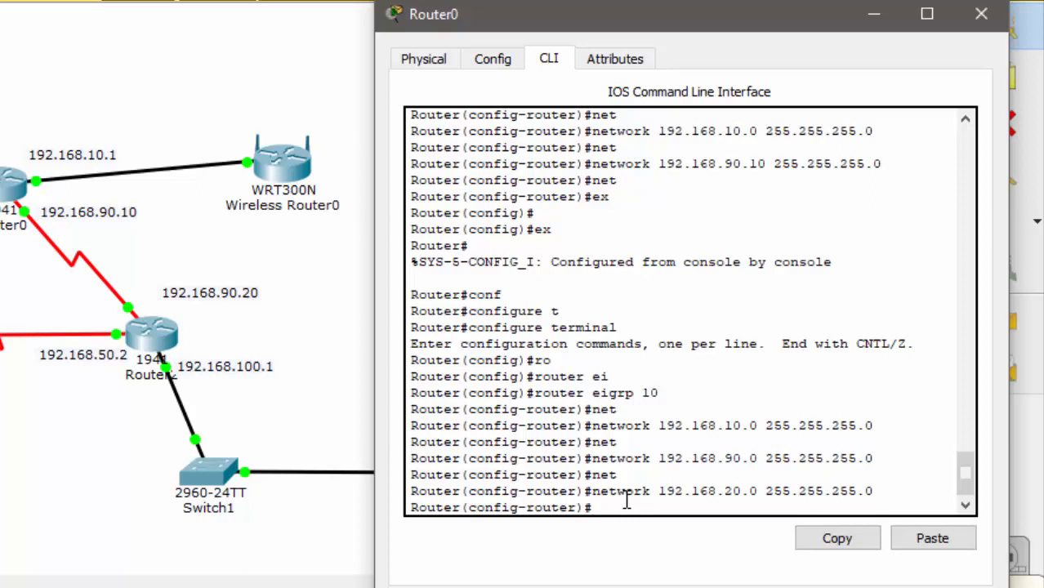
- Exit Router0's configuration modes, save the configuration with wr, and close the Router0 window
{"action": "type", "text": "x"}
{"action": "key", "text": "Return"}
{"action": "key", "text": "Return"}
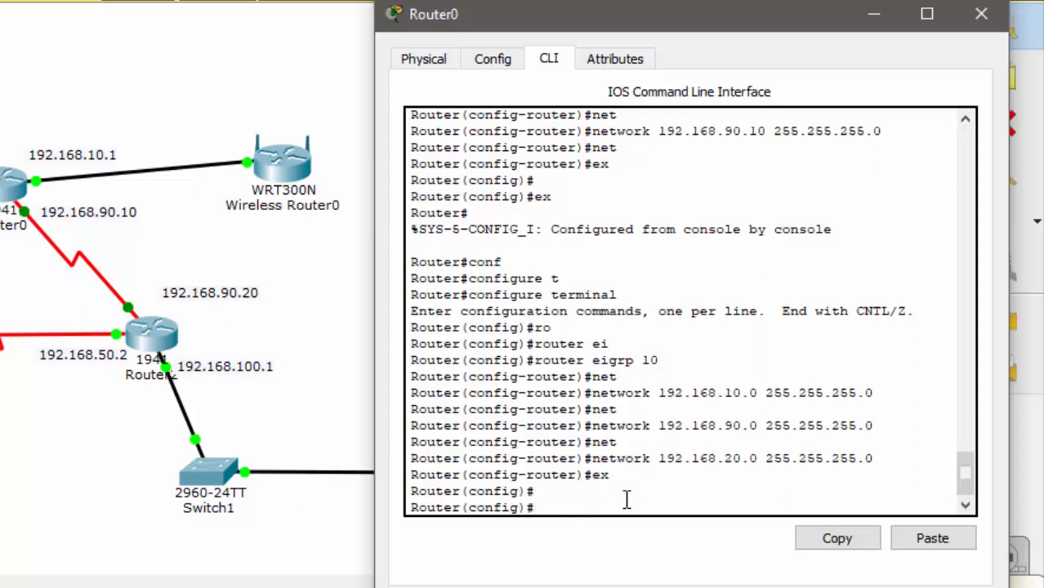
{"action": "type", "text": "ex"}
{"action": "key", "text": "Return"}
{"action": "type", "text": "wr"}
{"action": "key", "text": "Return"}
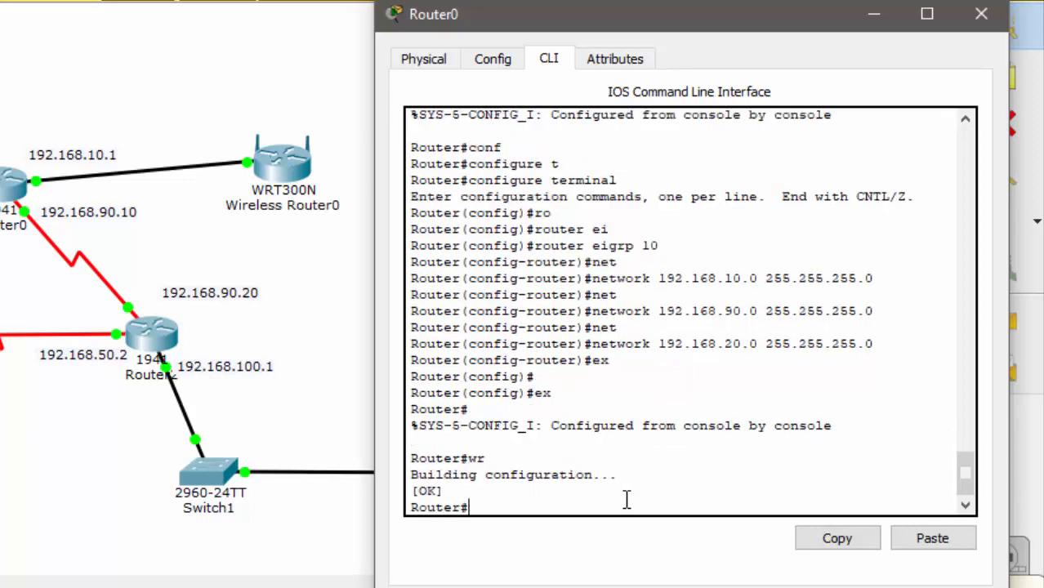
{"action": "key", "text": "Return"}
{"action": "key", "text": "Return"}
{"action": "left_click", "coordinate": [160, 487]}
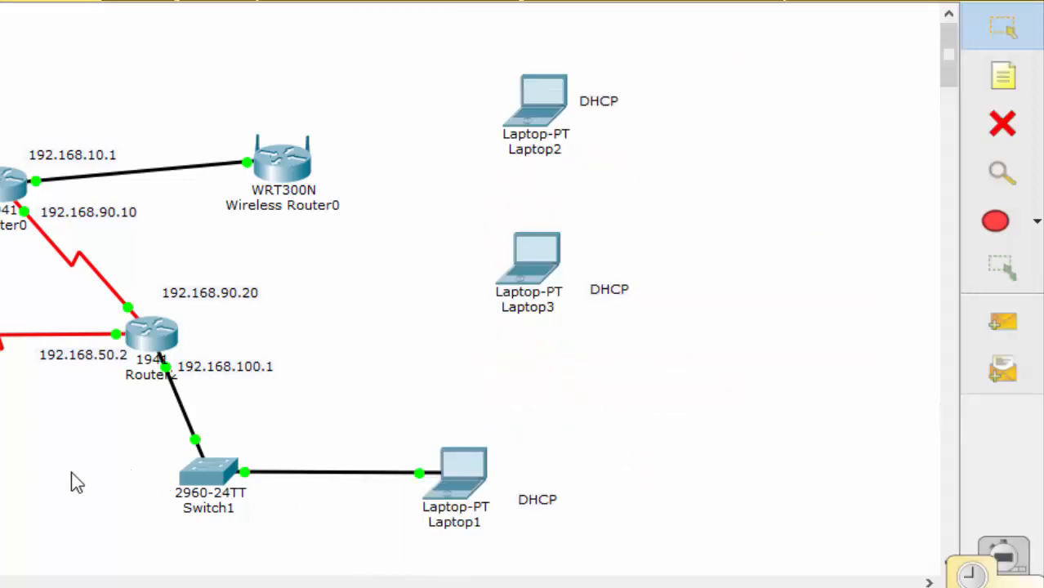
{"action": "left_click", "coordinate": [18, 178]}
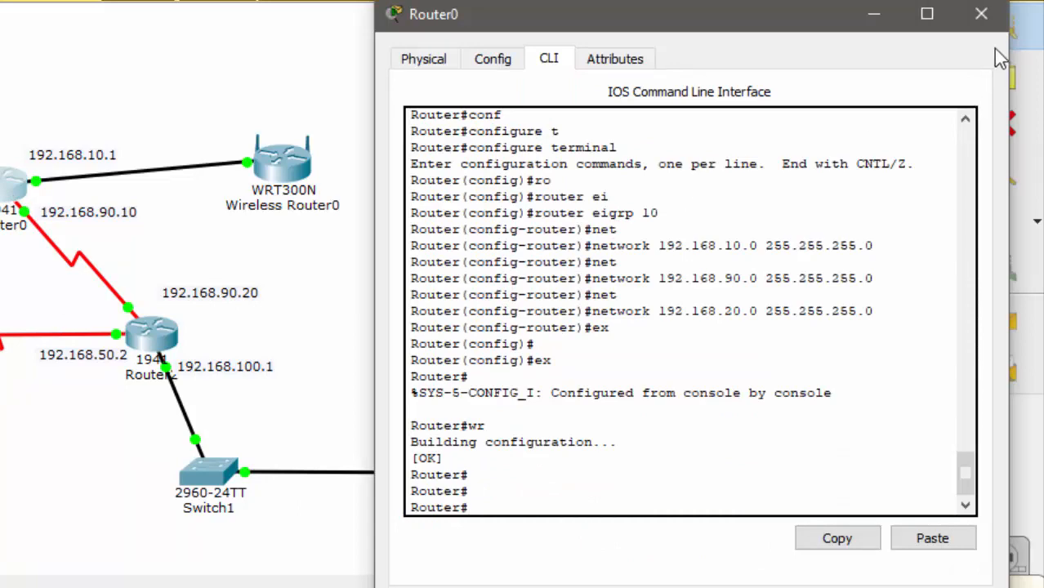
{"action": "left_click", "coordinate": [981, 14]}
- Open Router1's command line and go through privileged mode into global configuration mode
{"action": "left_click", "coordinate": [160, 358]}
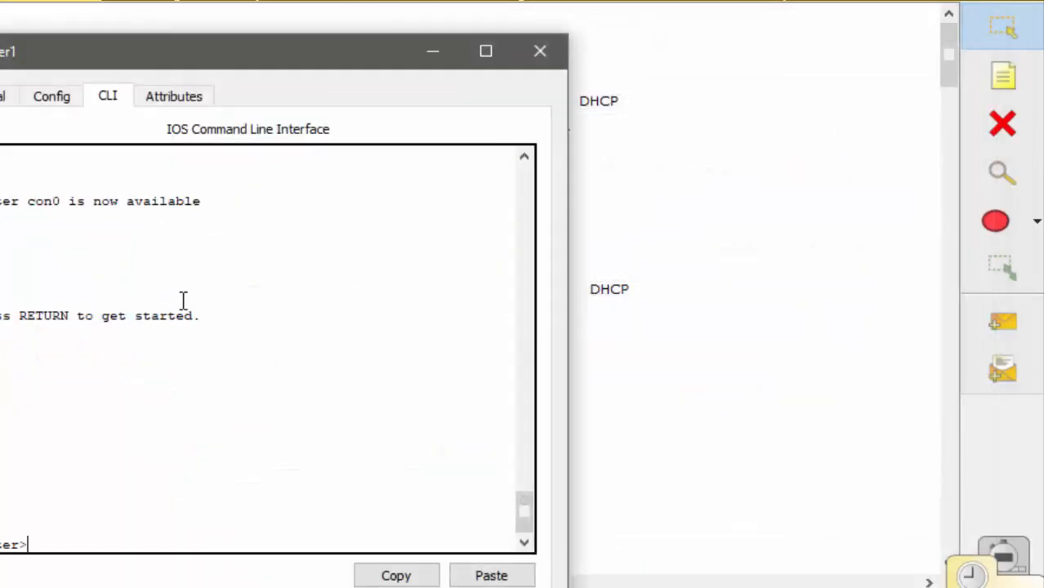
{"action": "type", "text": "en"}
{"action": "key", "text": "Tab"}
{"action": "key", "text": "Return"}
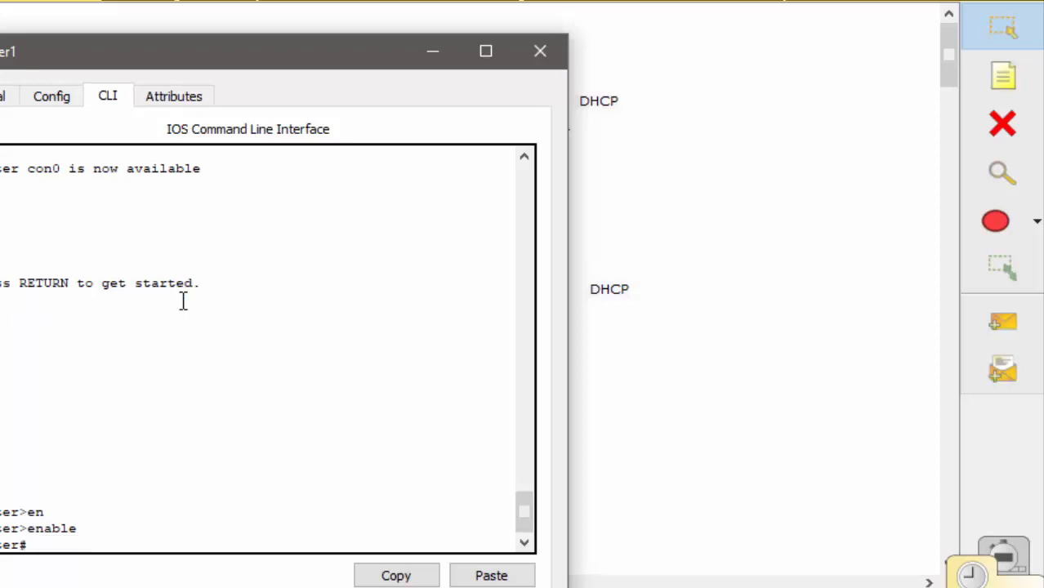
{"action": "type", "text": "conf"}
{"action": "key", "text": "Tab"}
{"action": "type", "text": "t"}
{"action": "key", "text": "Tab"}
{"action": "key", "text": "Return"}
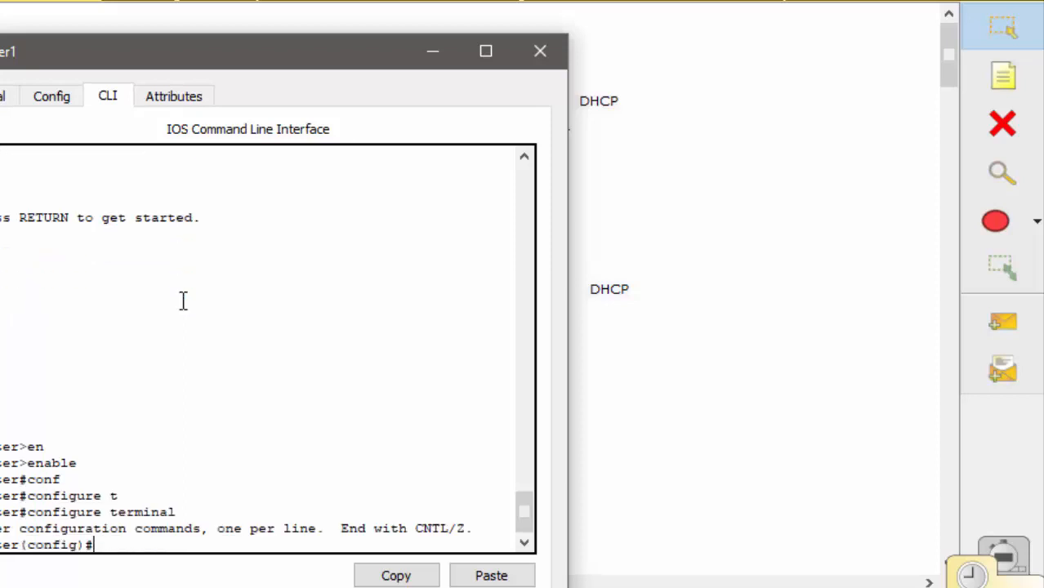
- Start EIGRP routing on Router1 with autonomous system number 10, moving its window clear of the topology's routers
{"action": "type", "text": "ro"}
{"action": "key", "text": "Tab"}
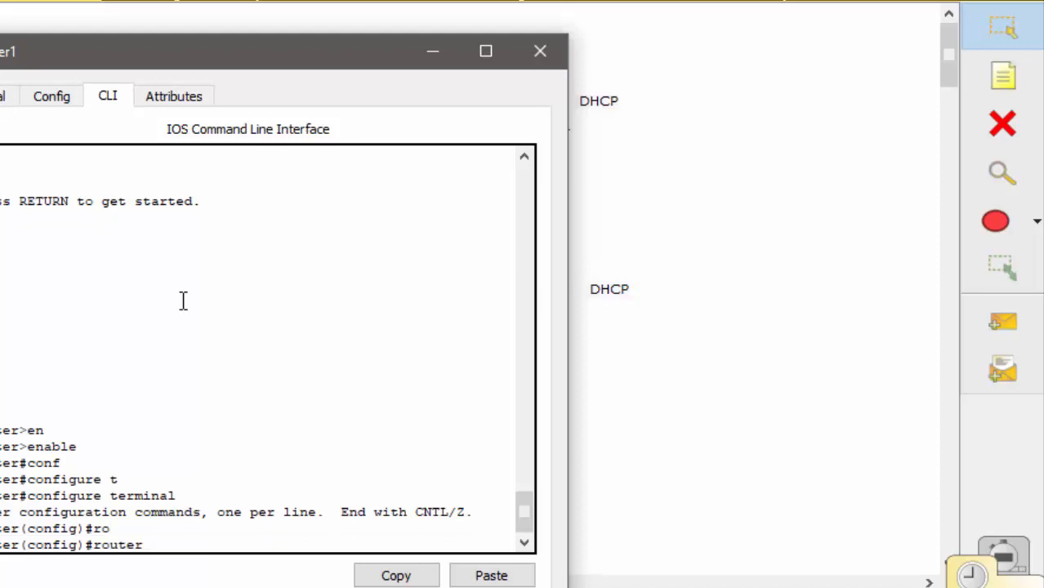
{"action": "type", "text": "e"}
{"action": "key", "text": "Tab"}
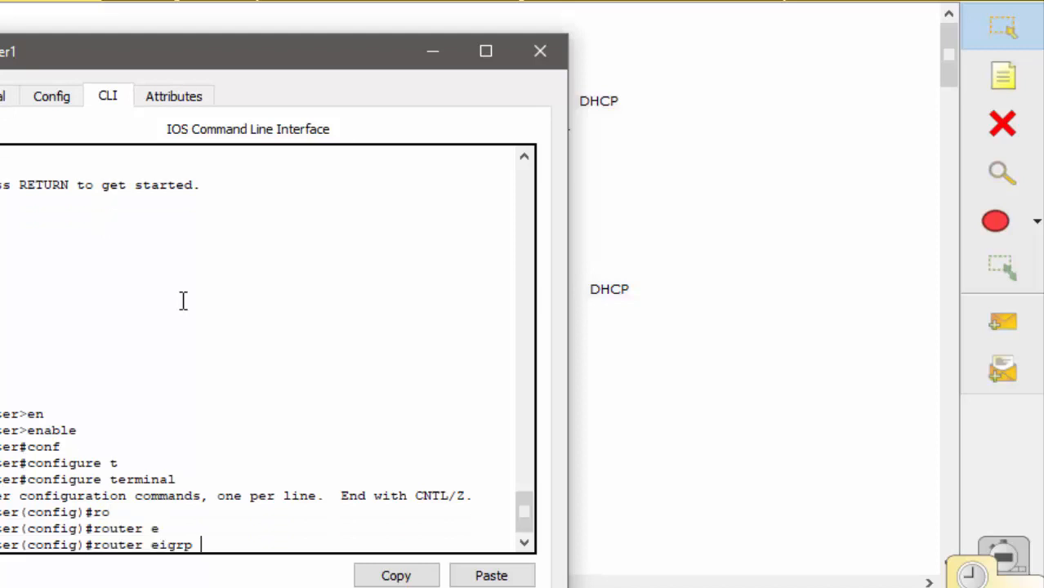
{"action": "type", "text": "10"}
{"action": "left_click_drag", "start_coordinate": [233, 39], "coordinate": [668, 24]}
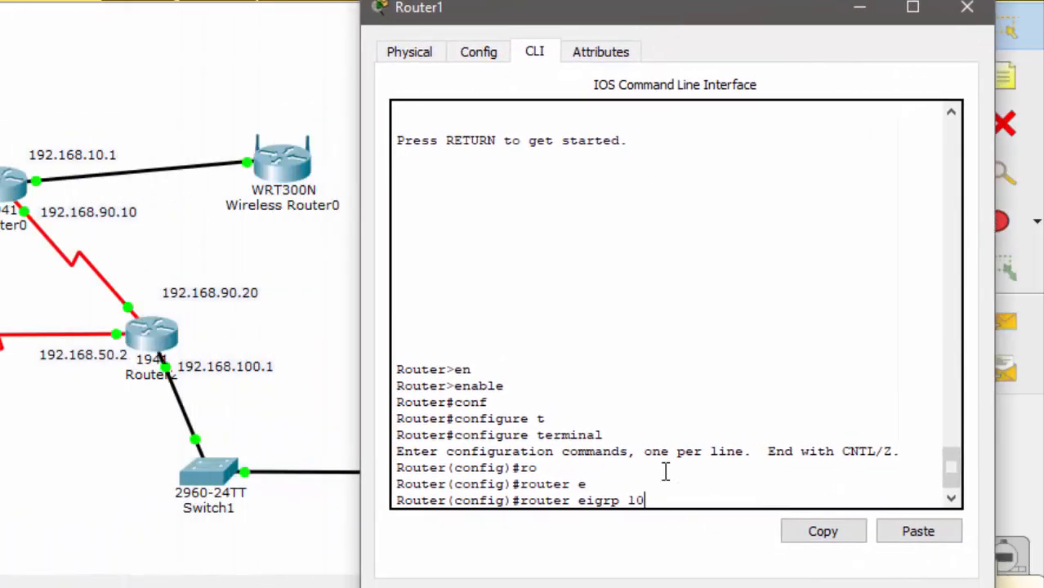
{"action": "key", "text": "Return"}
- Advertise network 192.168.40.0 255.255.255.0 in Router1's EIGRP 10 configuration, checking the interface addresses in the topology
{"action": "type", "text": "net"}
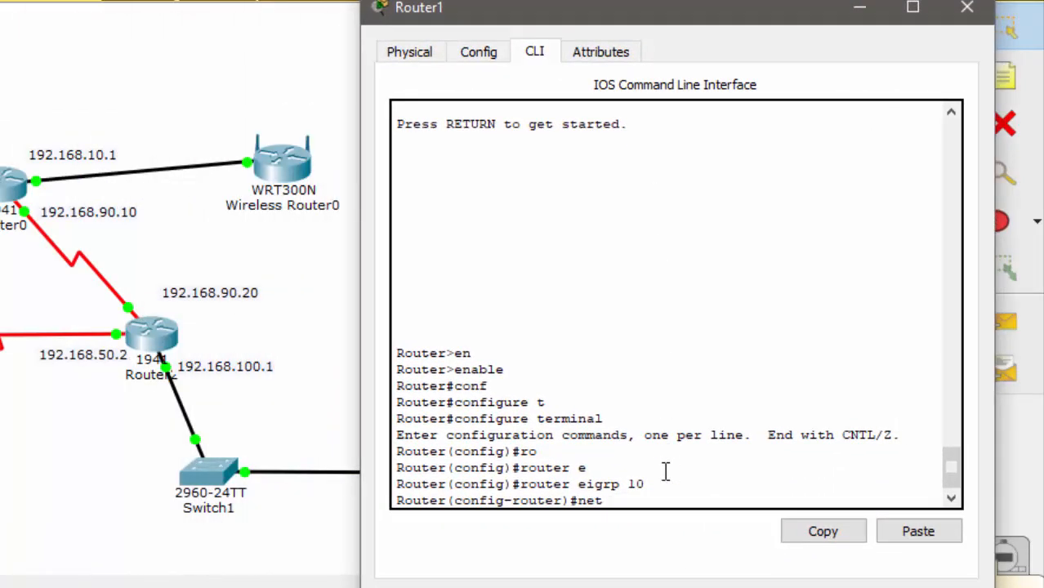
{"action": "key", "text": "Return"}
{"action": "type", "text": "network 192.168."}
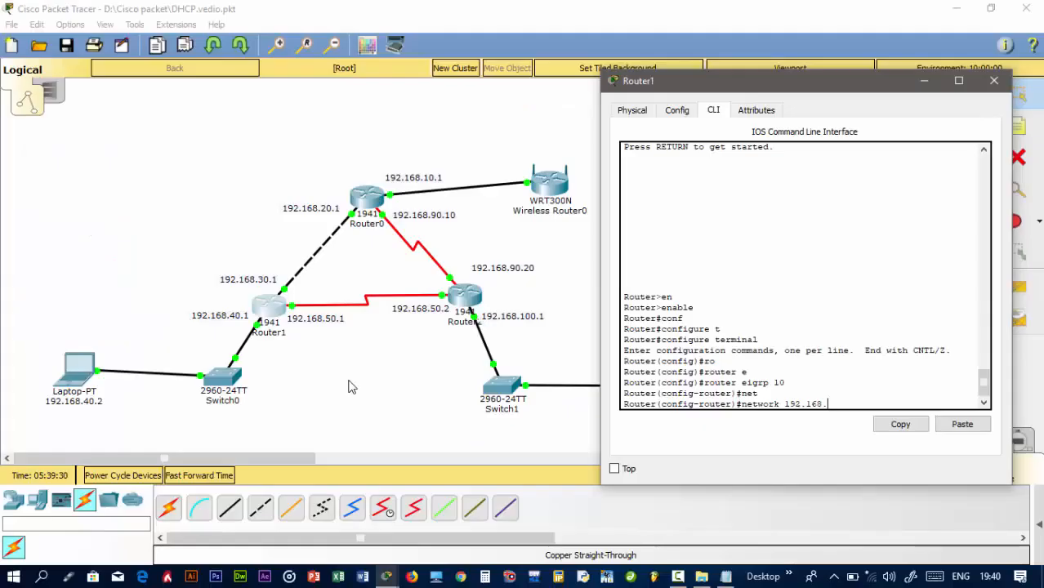
{"action": "left_click", "coordinate": [348, 386]}
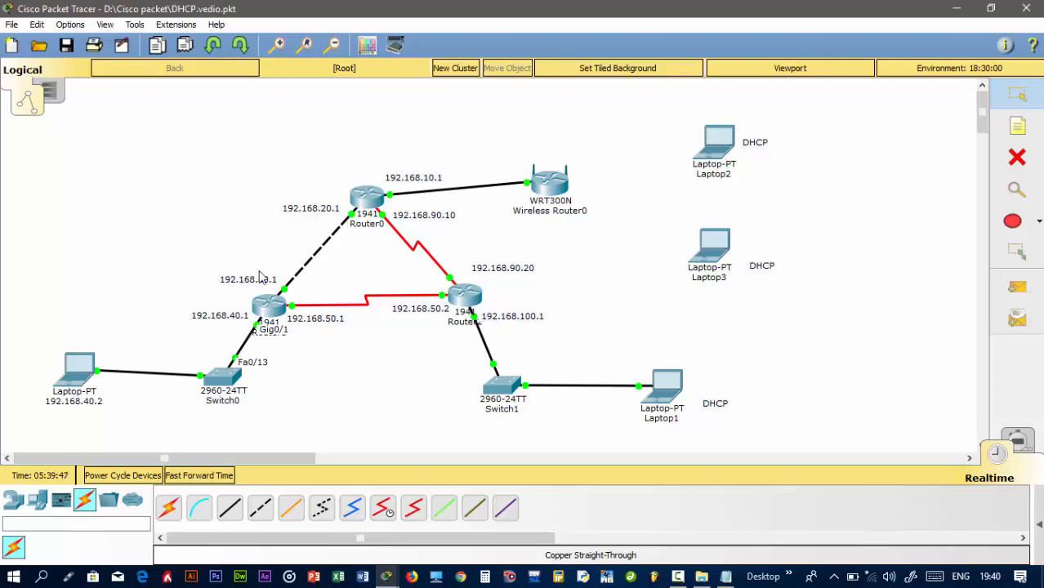
{"action": "mouse_move", "coordinate": [277, 297]}
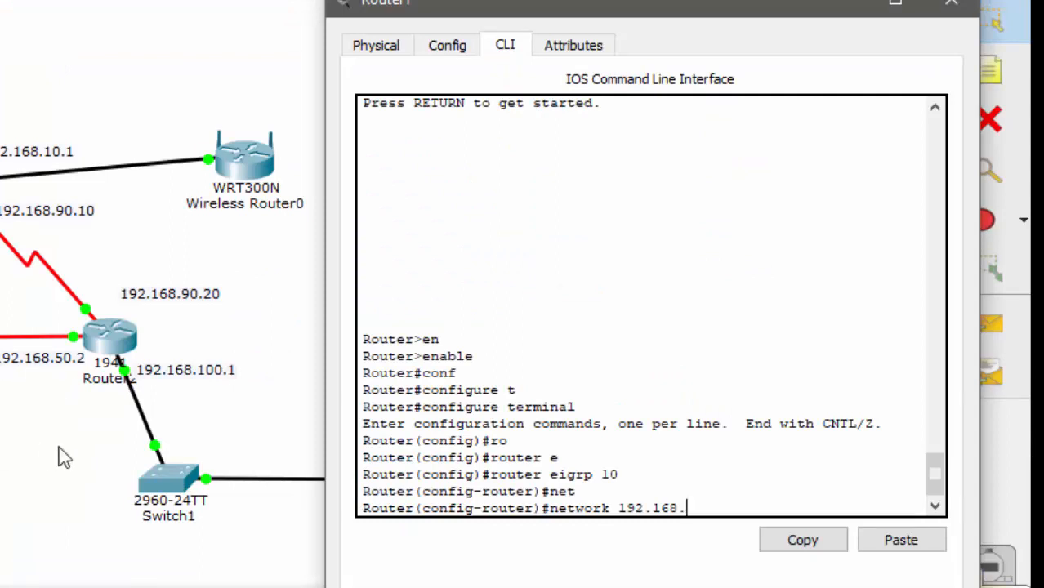
{"action": "type", "text": "0"}
{"action": "key", "text": "BackSpace"}
{"action": "key", "text": "BackSpace"}
{"action": "type", "text": "40"}
{"action": "type", "text": ".9"}
{"action": "key", "text": "BackSpace"}
{"action": "type", "text": "0 255.255.255."}
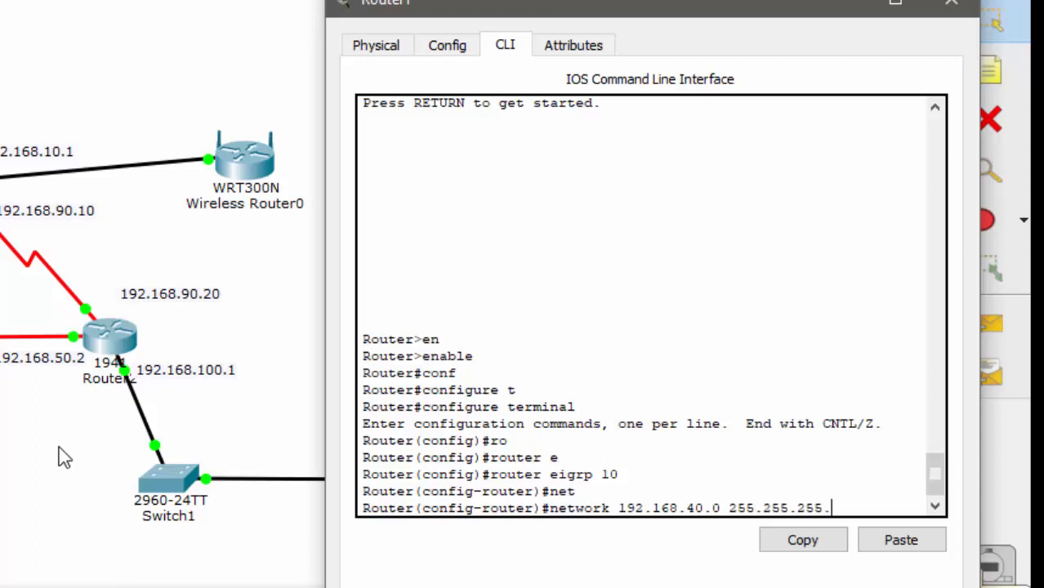
{"action": "type", "text": "0"}
{"action": "key", "text": "Return"}
- Advertise network 192.168.50.0 255.255.255.0 in Router1's EIGRP 10 configuration
{"action": "type", "text": "ne"}
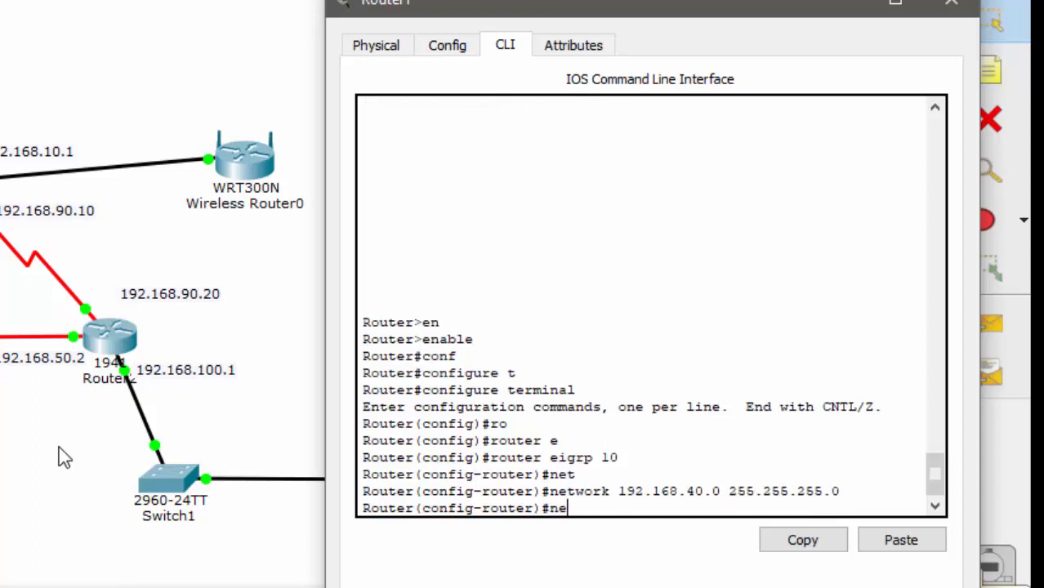
{"action": "type", "text": "t"}
{"action": "key", "text": "Tab"}
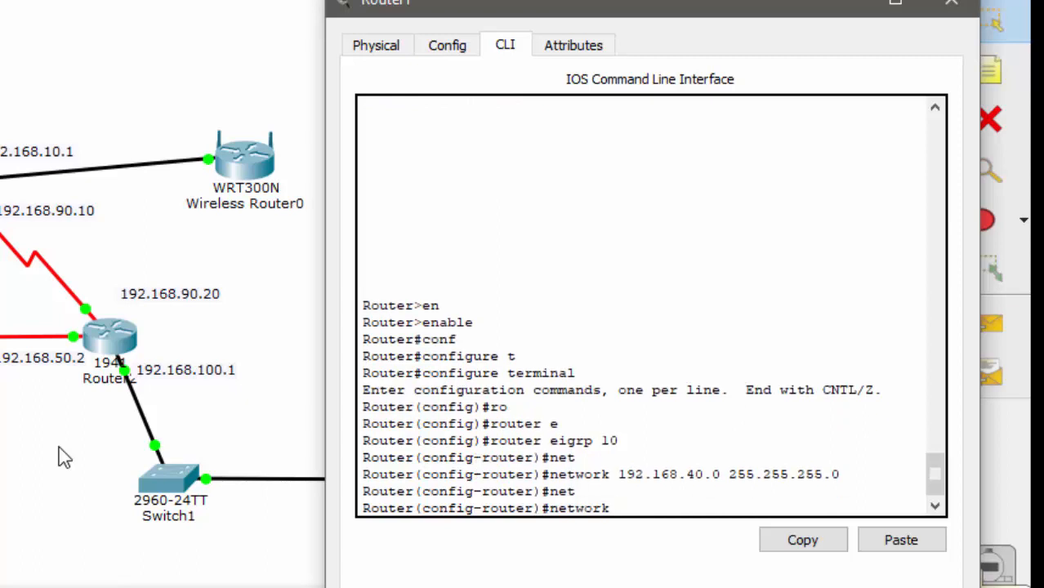
{"action": "type", "text": "192.168.50.1"}
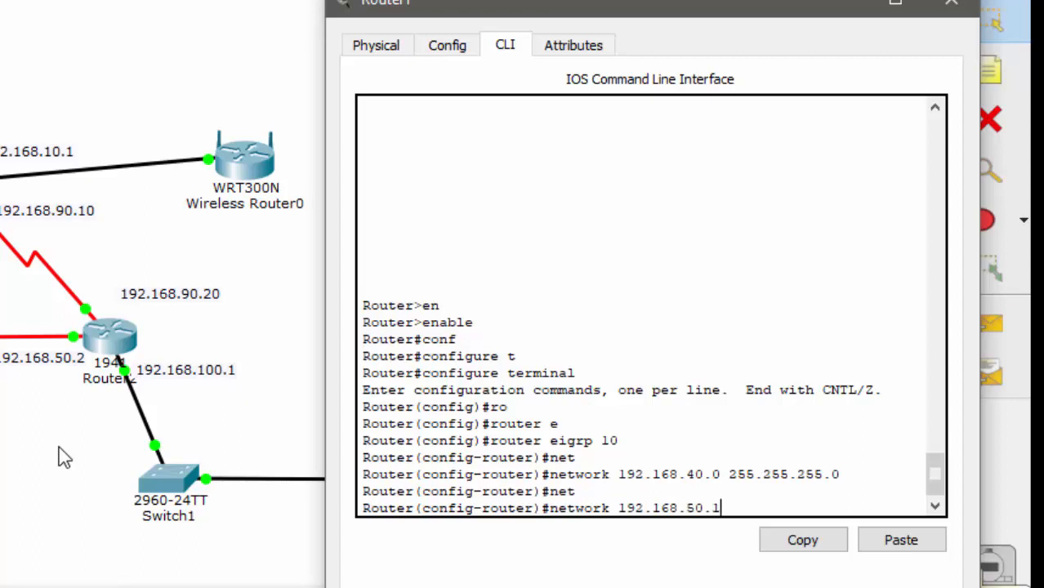
{"action": "key", "text": "BackSpace"}
{"action": "type", "text": "0 255.255.255.0"}
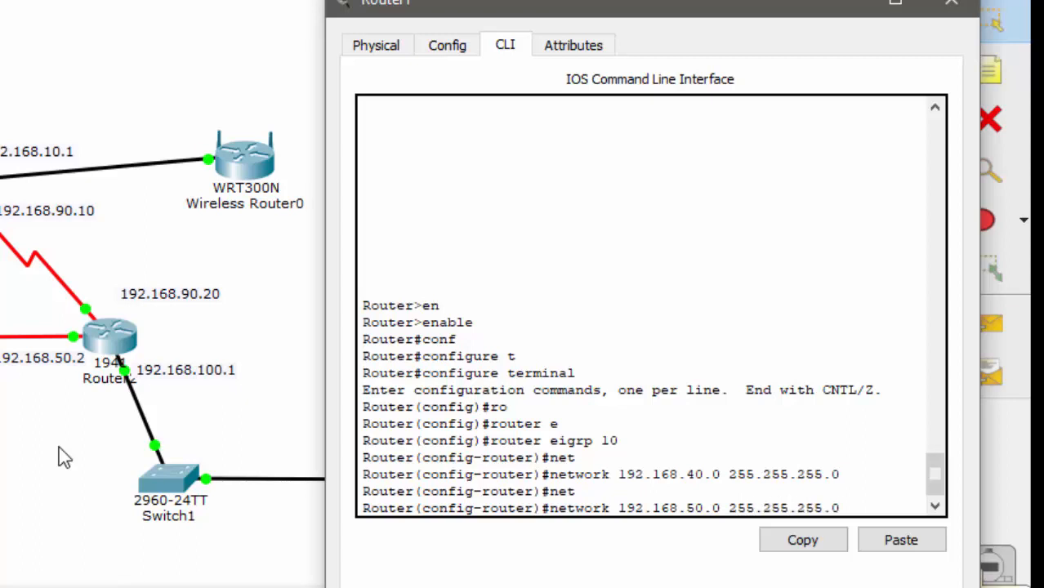
{"action": "key", "text": "Return"}
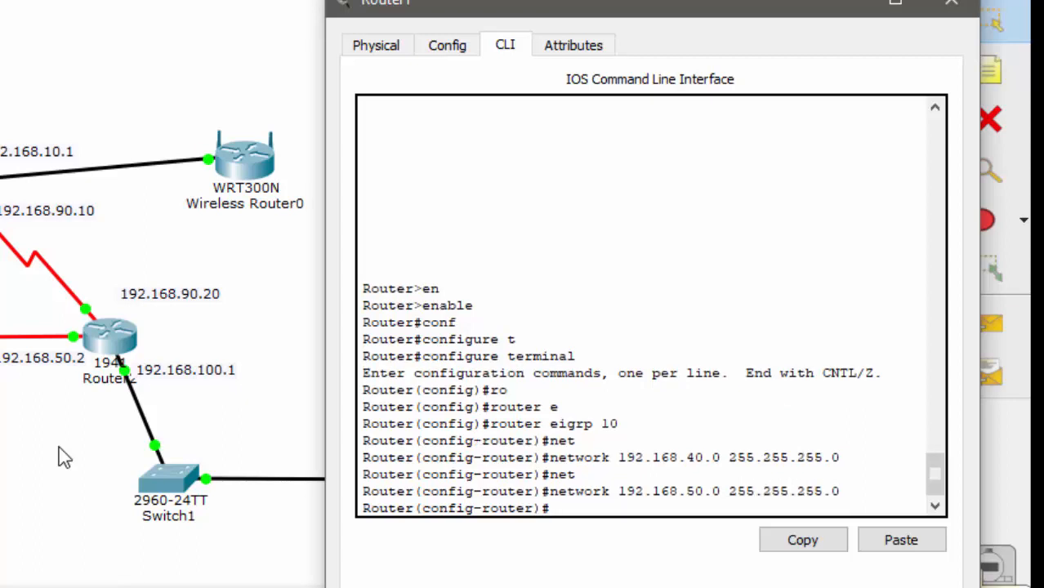
- Advertise network 192.168.30.0 255.255.255.0 in Router1's EIGRP 10 configuration
{"action": "type", "text": "net192.168."}
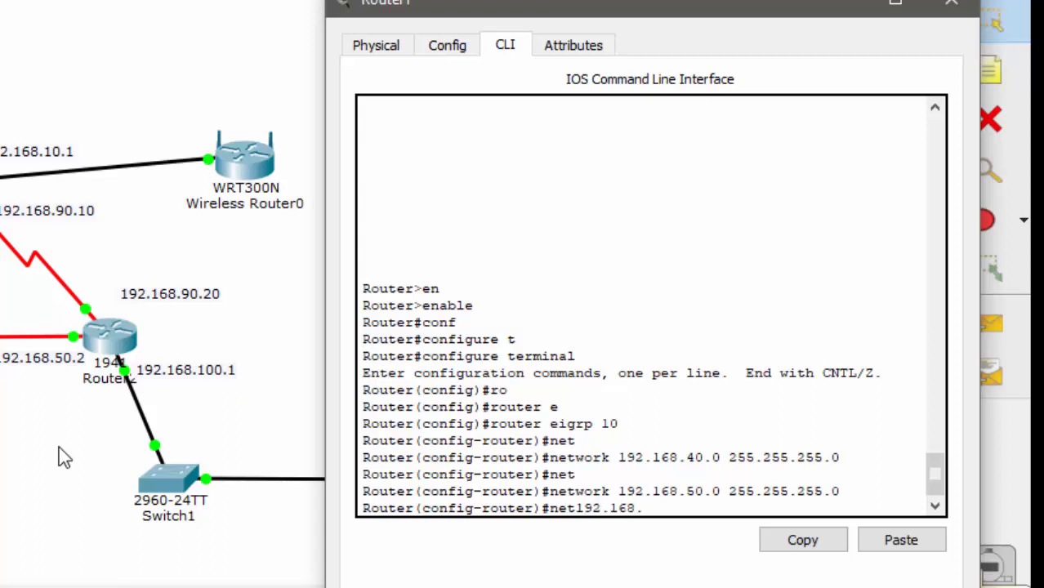
{"action": "key", "text": "BackSpace"}
{"action": "key", "text": "BackSpace"}
{"action": "key", "text": "BackSpace"}
{"action": "key", "text": "BackSpace"}
{"action": "key", "text": "BackSpace"}
{"action": "key", "text": "BackSpace"}
{"action": "key", "text": "BackSpace"}
{"action": "key", "text": "Tab"}
{"action": "type", "text": "192"}
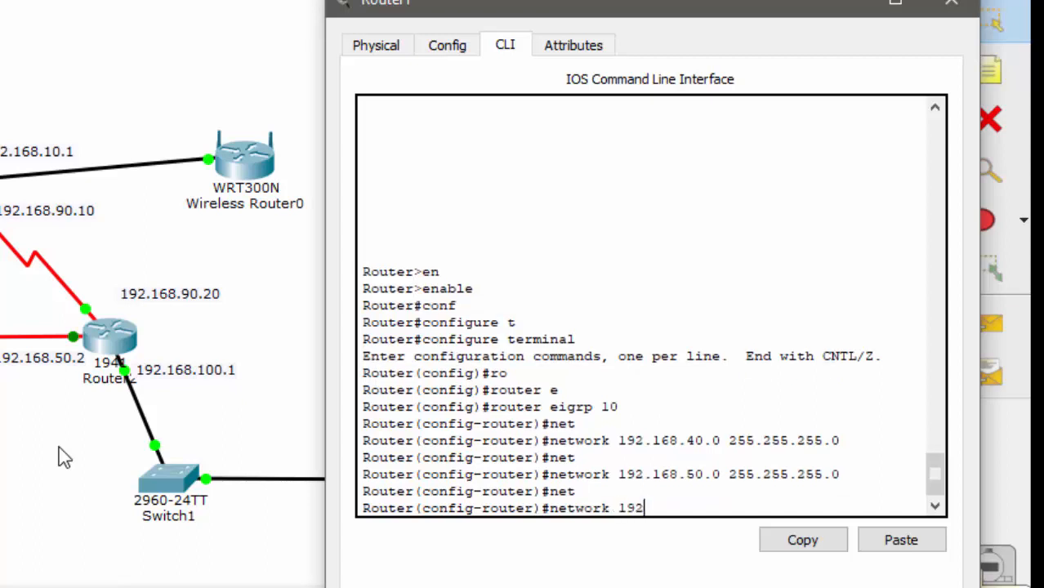
{"action": "type", "text": ".168."}
{"action": "type", "text": "30.0 2"}
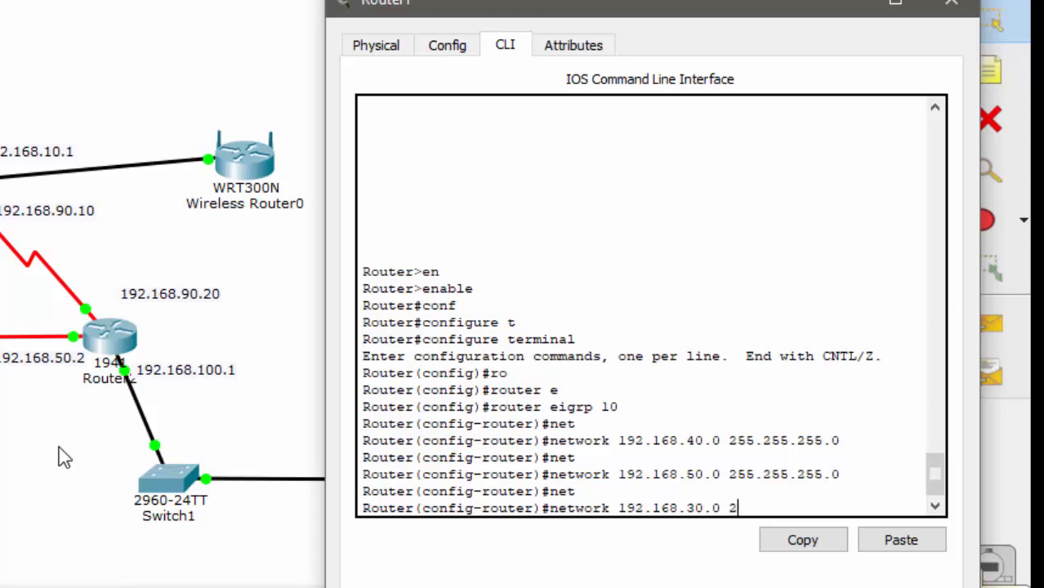
{"action": "type", "text": "55.255.255."}
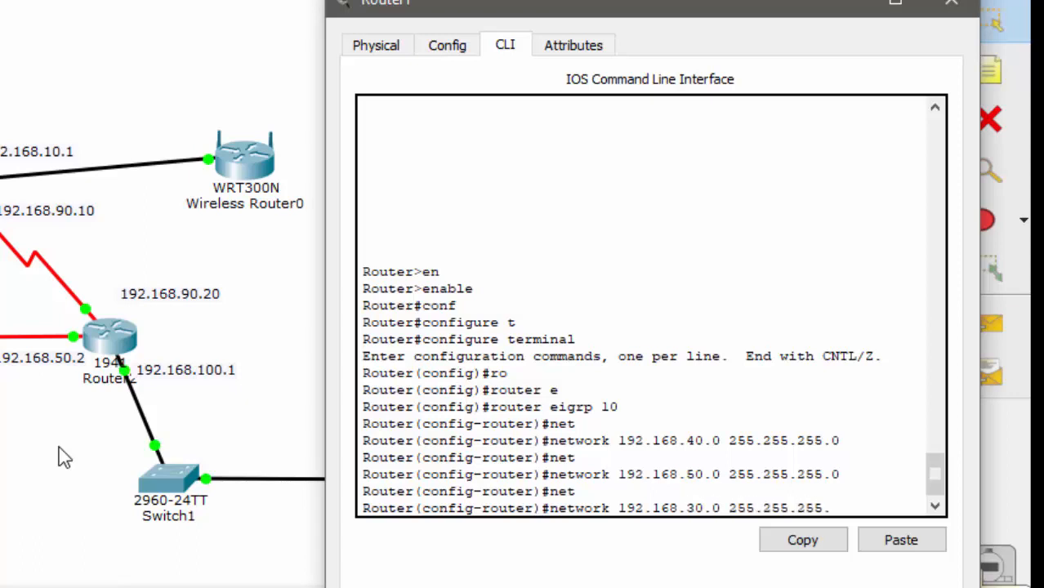
{"action": "type", "text": "0"}
{"action": "key", "text": "Return"}
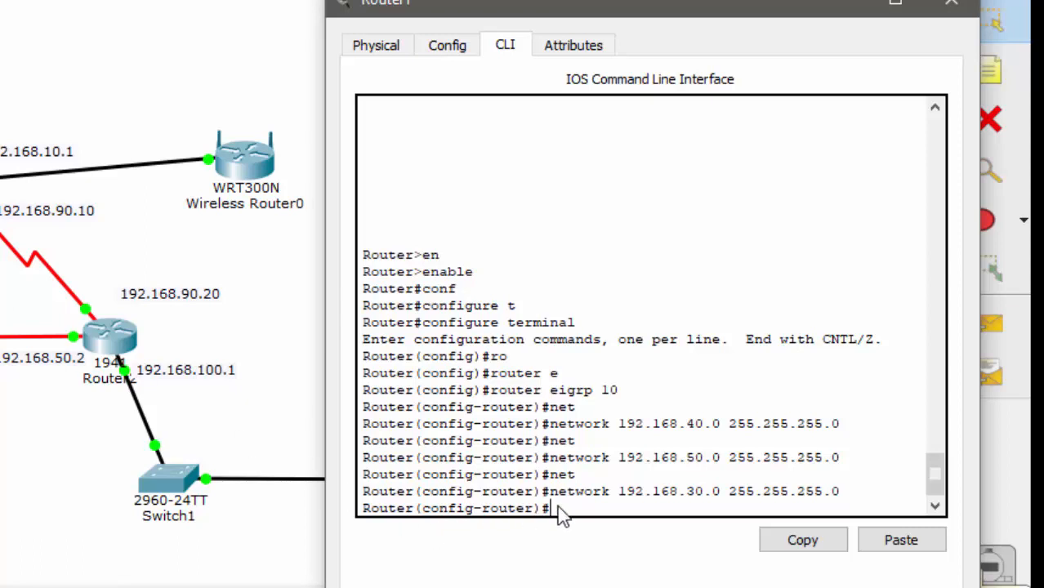
- Exit Router1's configuration modes, save the configuration with wr, and close the Router1 window
{"action": "type", "text": "X"}
{"action": "key", "text": "Return"}
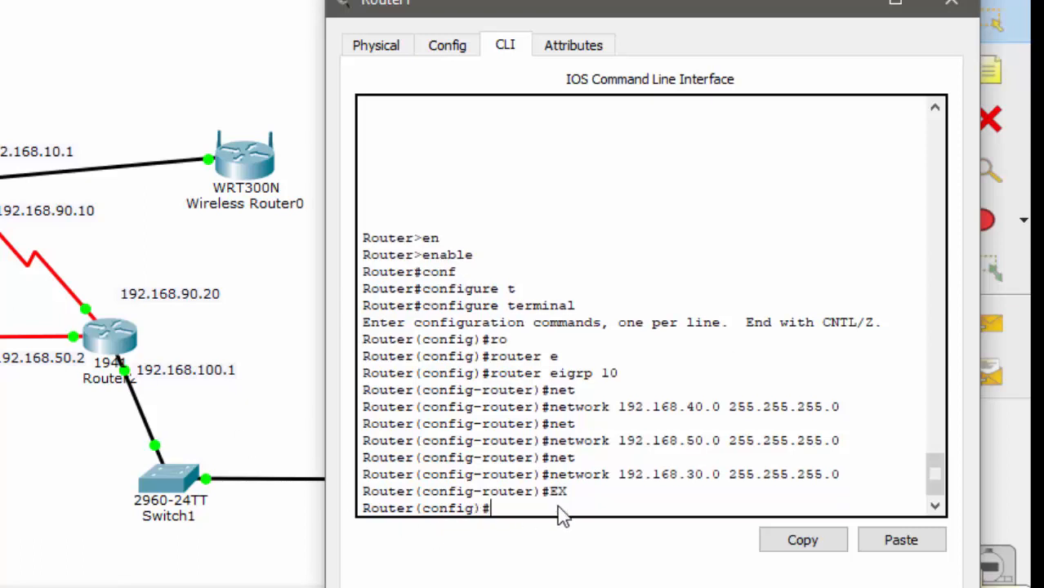
{"action": "type", "text": "EX"}
{"action": "key", "text": "Return"}
{"action": "type", "text": "WR"}
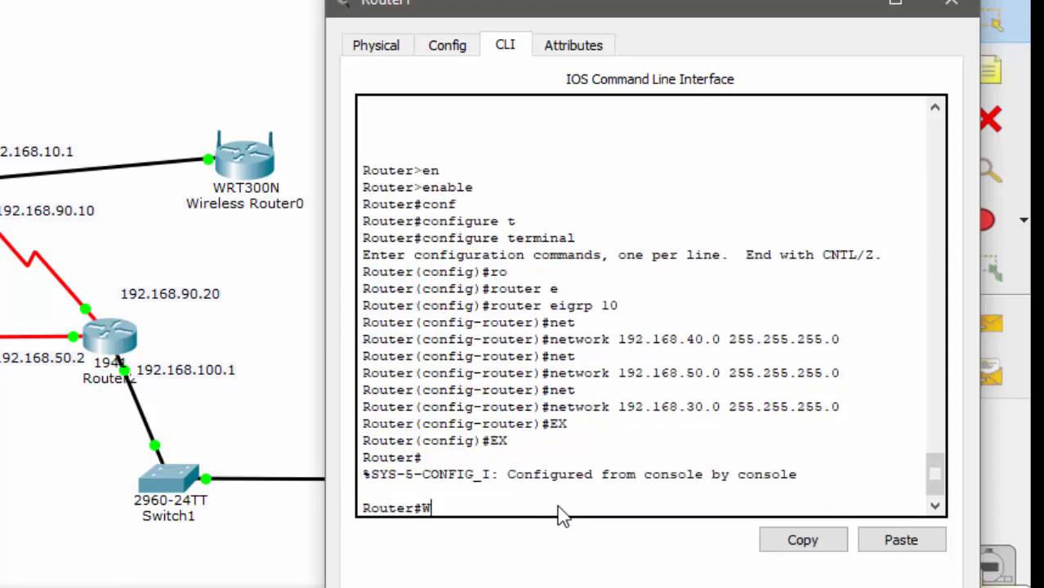
{"action": "key", "text": "Return"}
{"action": "key", "text": "Return"}
{"action": "key", "text": "Return"}
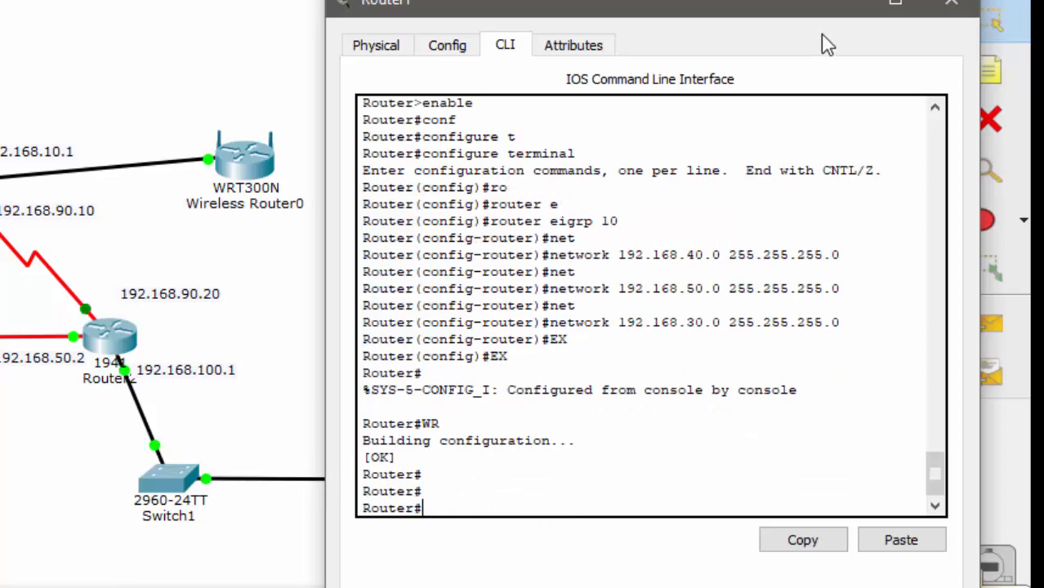
{"action": "left_click", "coordinate": [949, 5]}
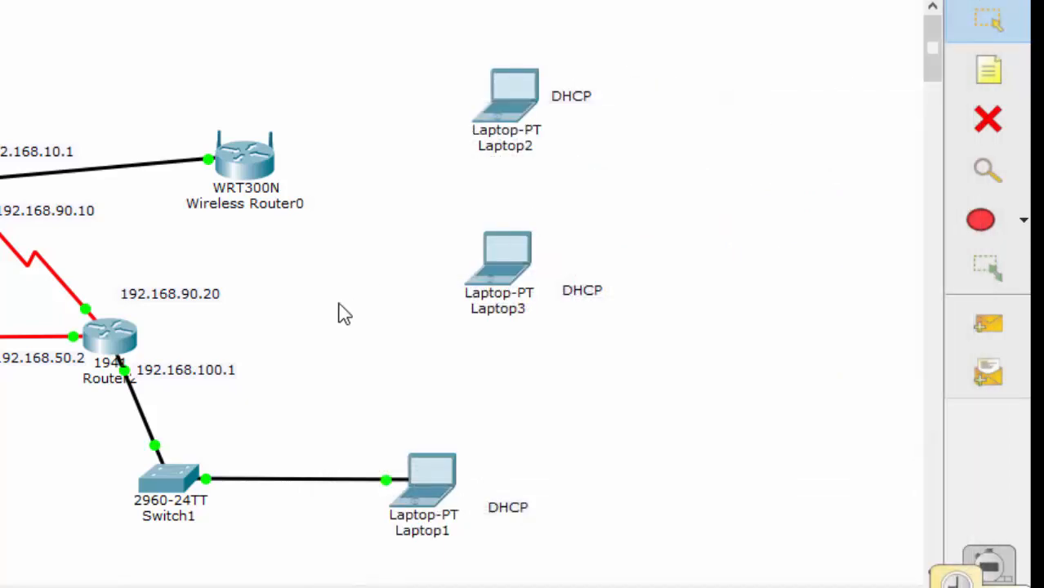
- Open Router2's command line beside the topology and go through privileged mode into global configuration mode
{"action": "left_click", "coordinate": [112, 342]}
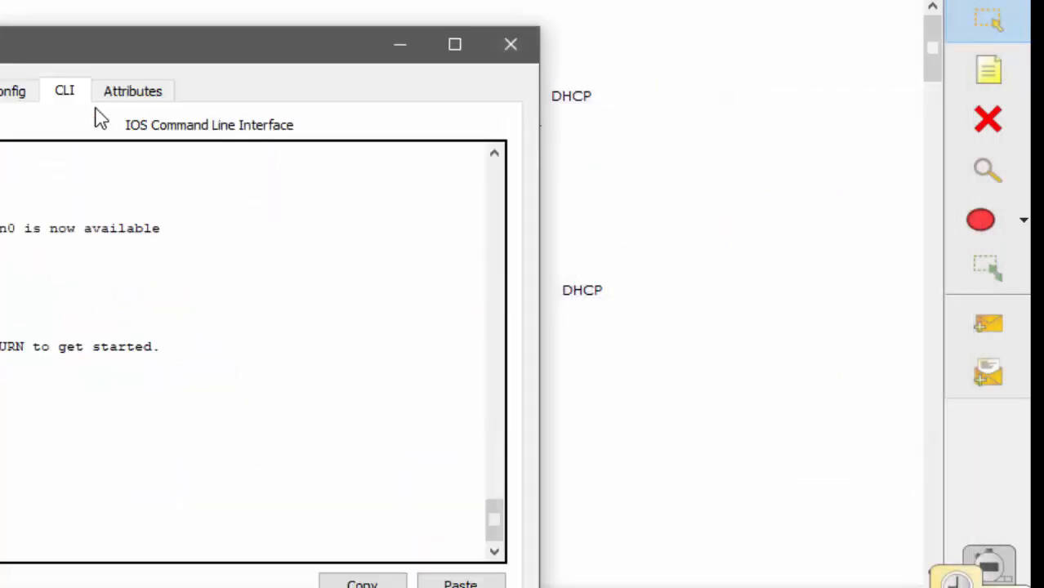
{"action": "left_click_drag", "start_coordinate": [262, 58], "coordinate": [661, 21]}
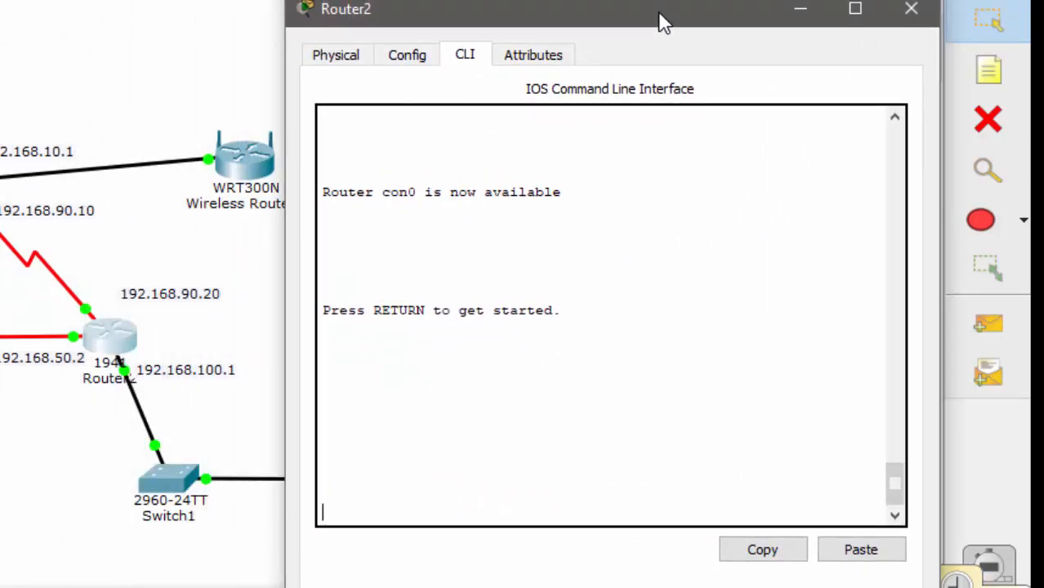
{"action": "key", "text": "Return"}
{"action": "type", "text": "EN"}
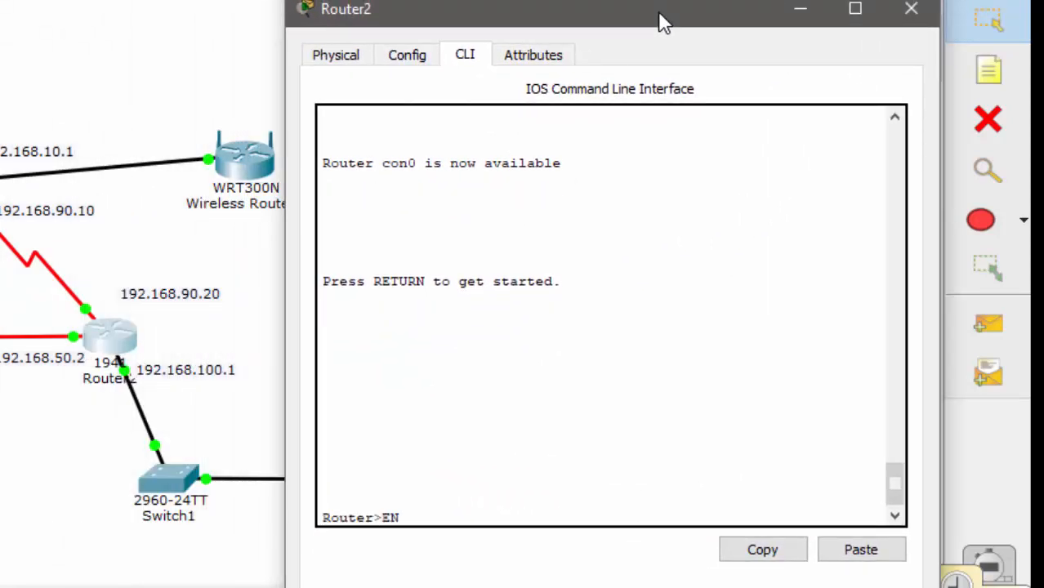
{"action": "key", "text": "Tab"}
{"action": "key", "text": "Return"}
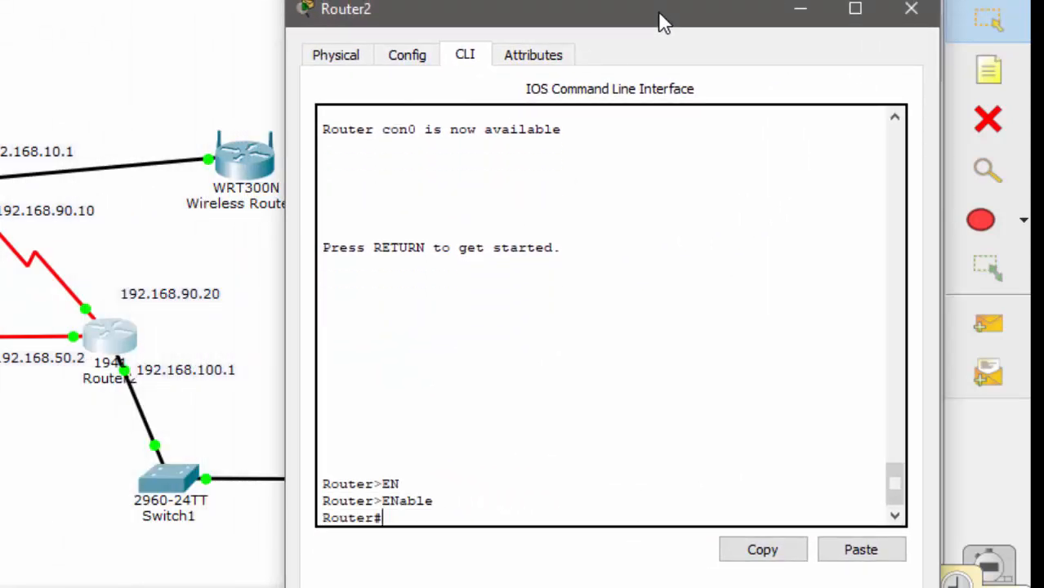
{"action": "type", "text": "CONF"}
{"action": "key", "text": "Tab"}
{"action": "type", "text": "T"}
{"action": "key", "text": "Tab"}
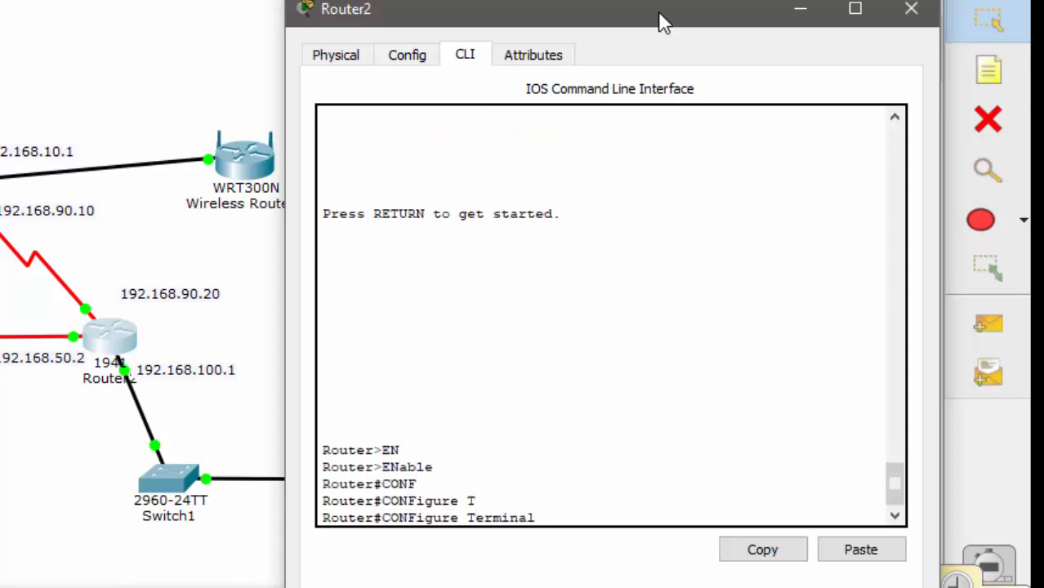
{"action": "key", "text": "Return"}
- Start EIGRP routing on Router2 with autonomous system number 10
{"action": "type", "text": "I"}
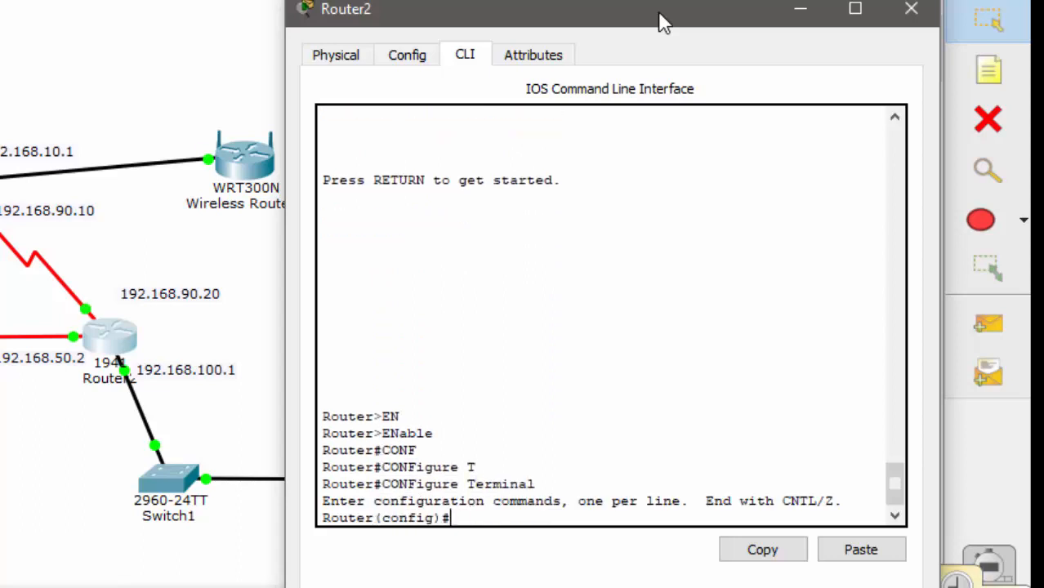
{"action": "type", "text": "RO"}
{"action": "key", "text": "Tab"}
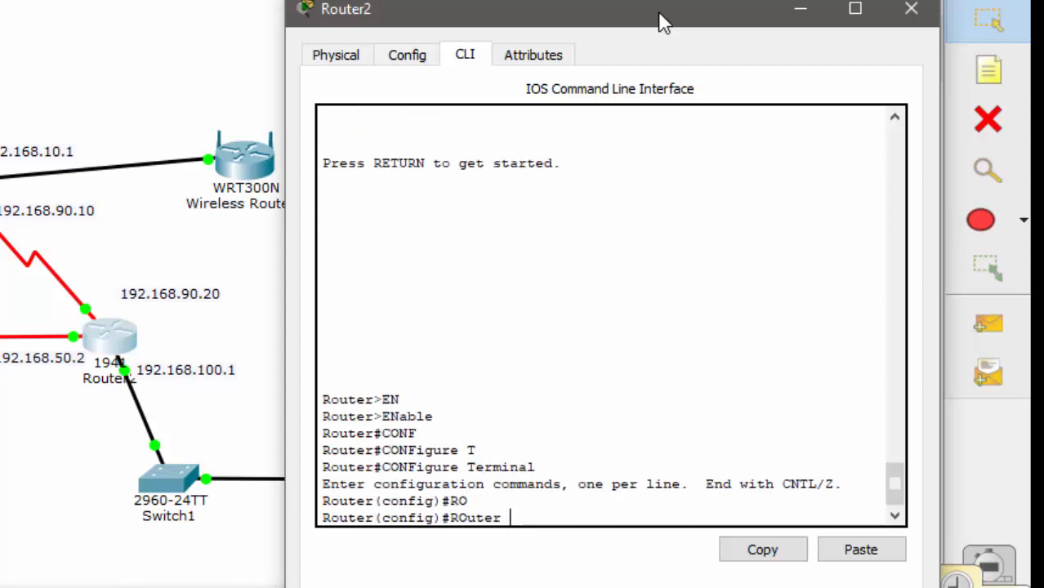
{"action": "type", "text": "EI"}
{"action": "key", "text": "Tab"}
{"action": "type", "text": "10"}
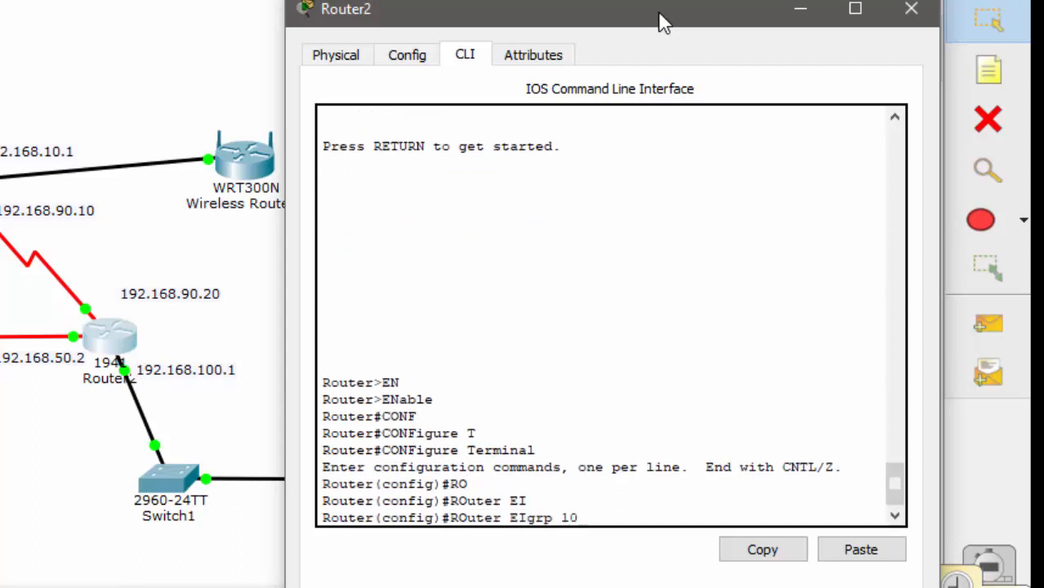
{"action": "key", "text": "Return"}
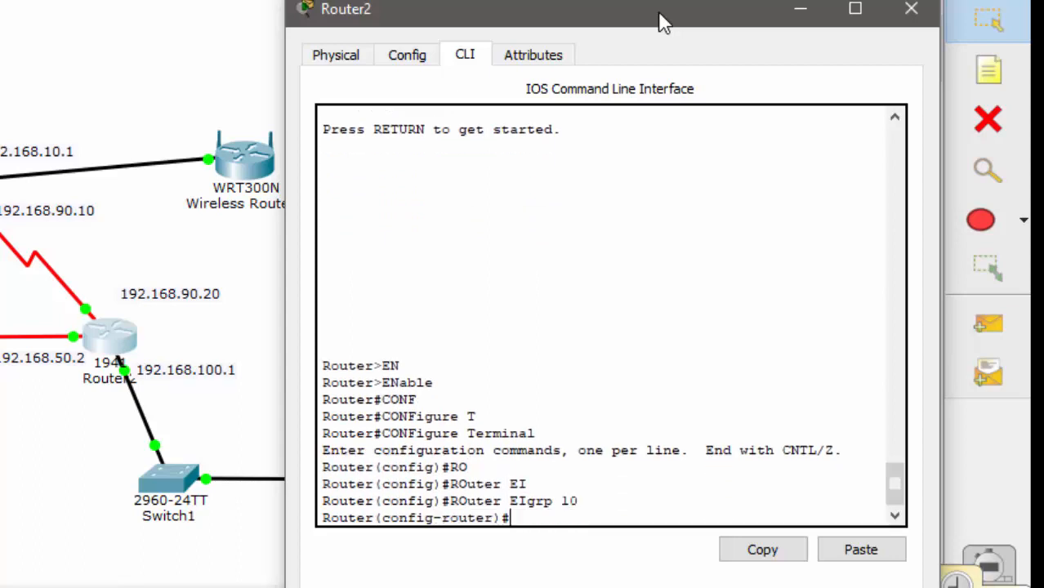
- Advertise network 192.168.90.0 255.255.255.0 in Router2's EIGRP 10 configuration, and move the 192.168.90.20 label closer to Router2 in the topology
{"action": "type", "text": "net"}
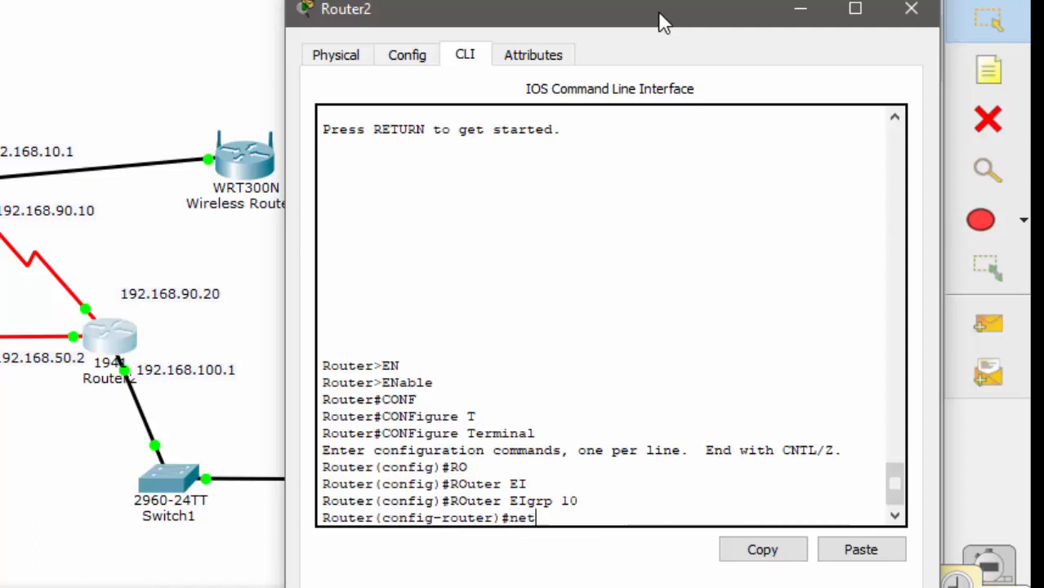
{"action": "key", "text": "Tab"}
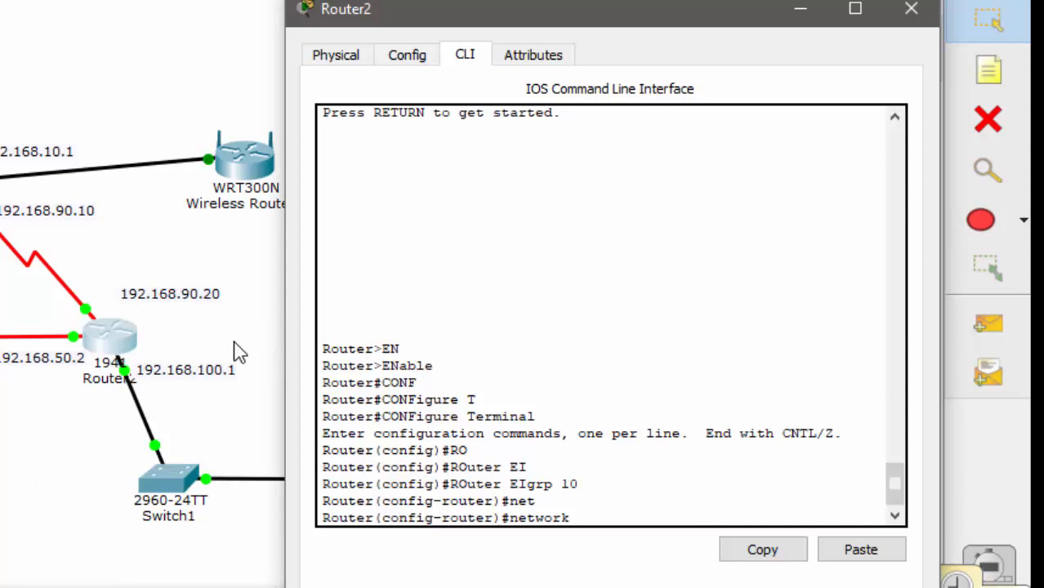
{"action": "mouse_move", "coordinate": [198, 298]}
{"action": "left_mouse_down"}
{"action": "mouse_move", "coordinate": [169, 309]}
{"action": "mouse_move", "coordinate": [180, 307]}
{"action": "left_mouse_up"}
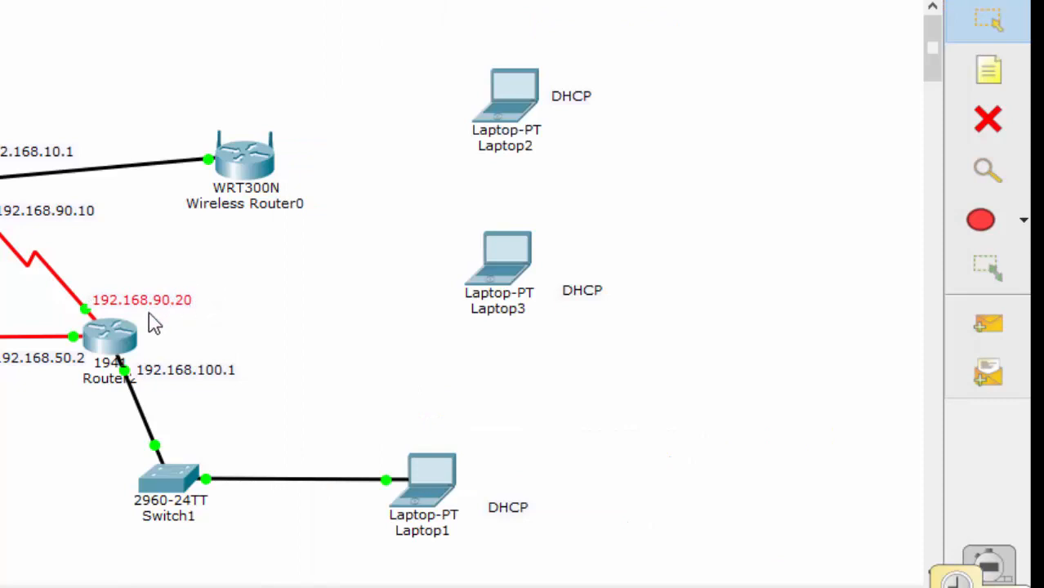
{"action": "left_click", "coordinate": [118, 337]}
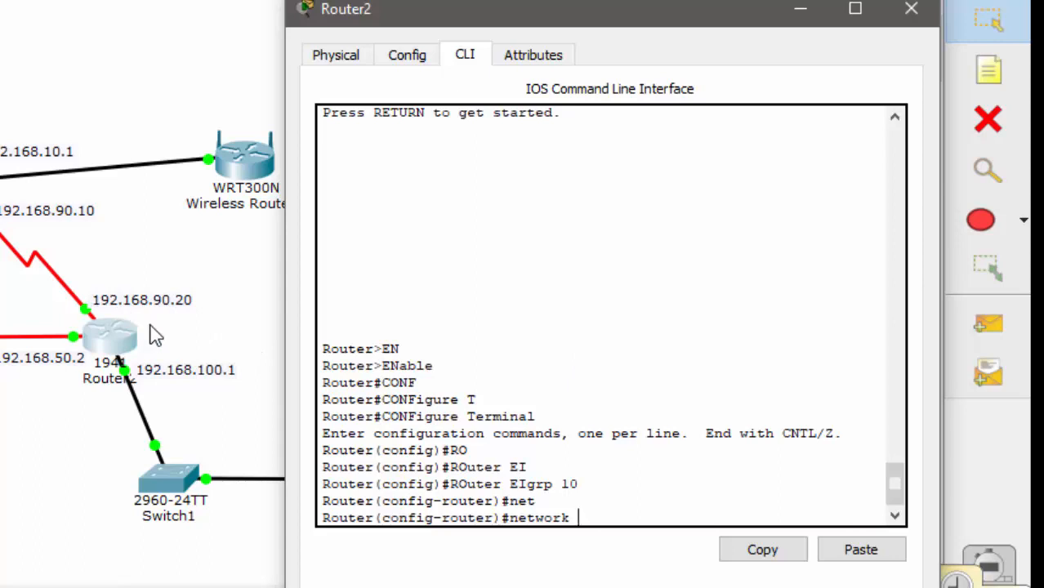
{"action": "type", "text": "192.168.90"}
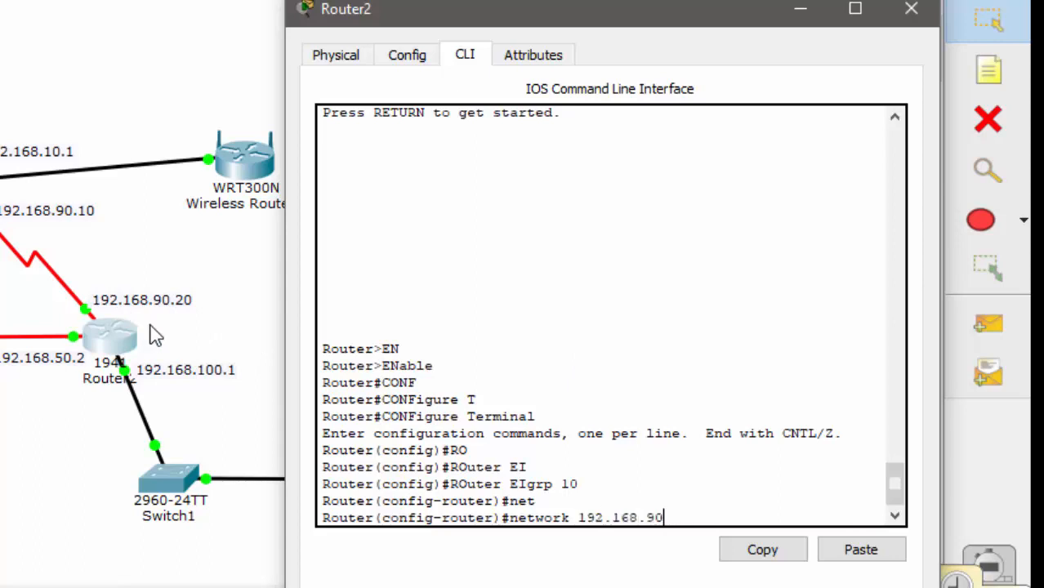
{"action": "type", "text": ".20"}
{"action": "type", "text": " 2"}
{"action": "key", "text": "BackSpace"}
{"action": "key", "text": "BackSpace"}
{"action": "key", "text": "BackSpace"}
{"action": "key", "text": "BackSpace"}
{"action": "type", "text": "0 255.255.25"}
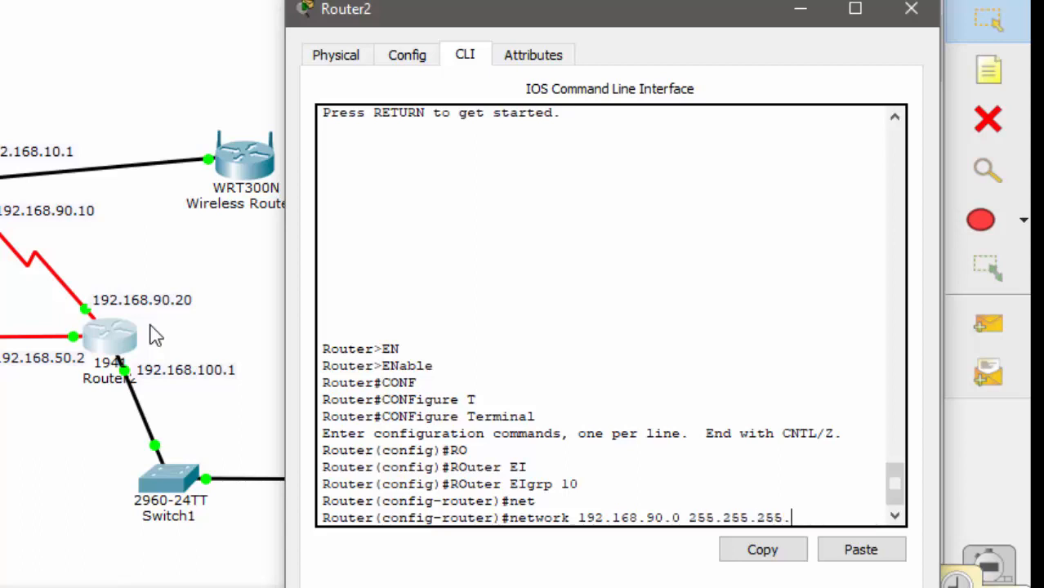
{"action": "type", "text": "5.0"}
{"action": "key", "text": "Return"}
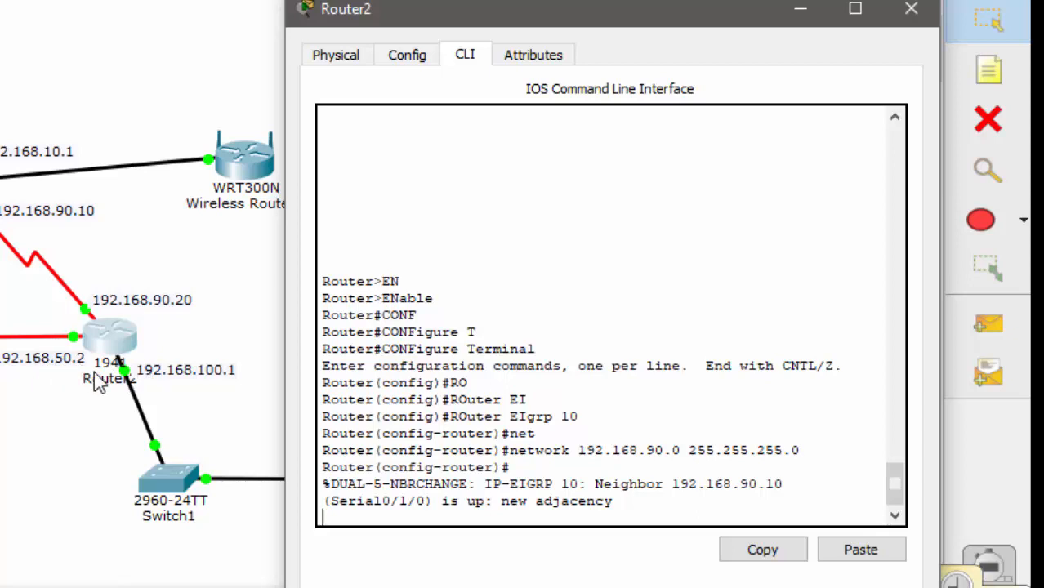
- Advertise network 192.168.100.0 255.255.255.0 in Router2's EIGRP 10 configuration
{"action": "key", "text": "Return"}
{"action": "type", "text": "nfig-router)#n"}
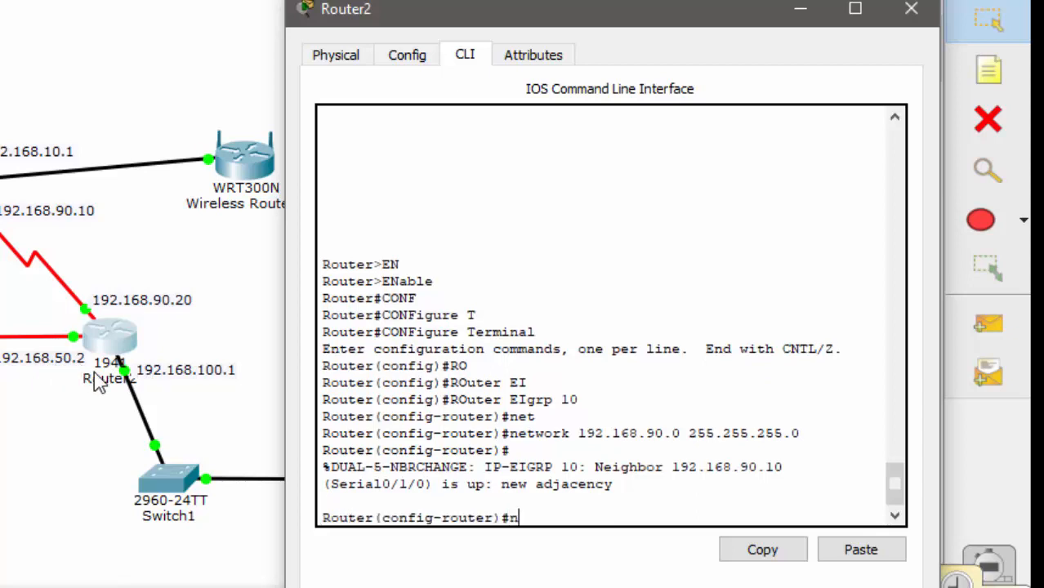
{"action": "type", "text": "et"}
{"action": "key", "text": "Tab"}
{"action": "type", "text": "192."}
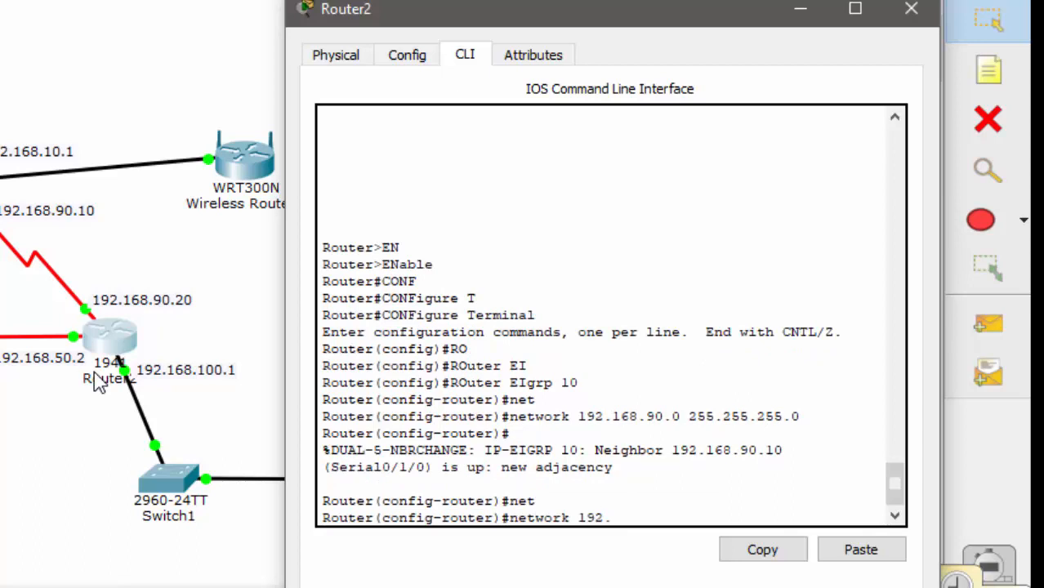
{"action": "type", "text": "168.100.0 255.255.2"}
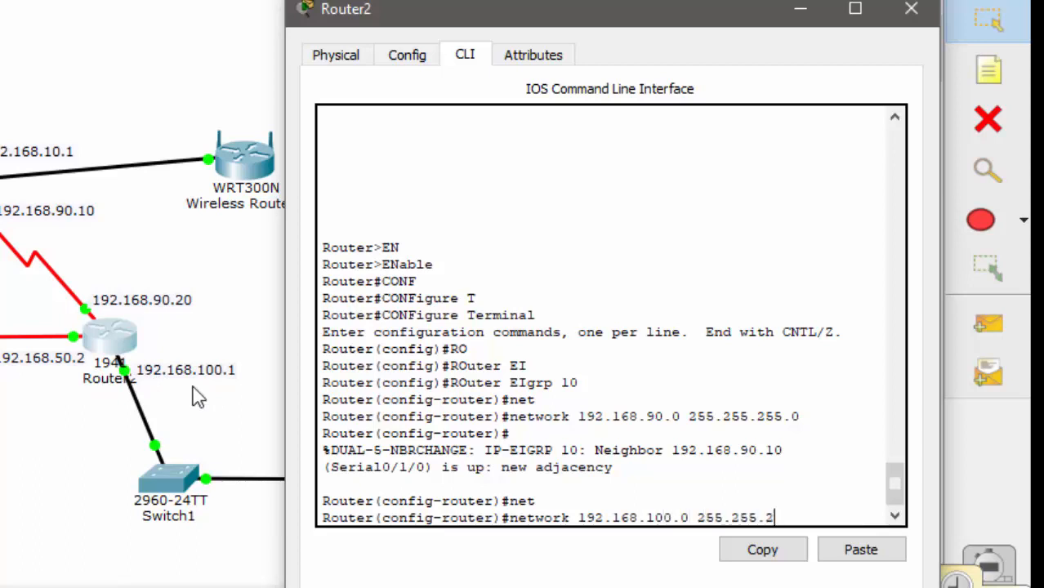
{"action": "type", "text": "55.0"}
{"action": "key", "text": "Return"}
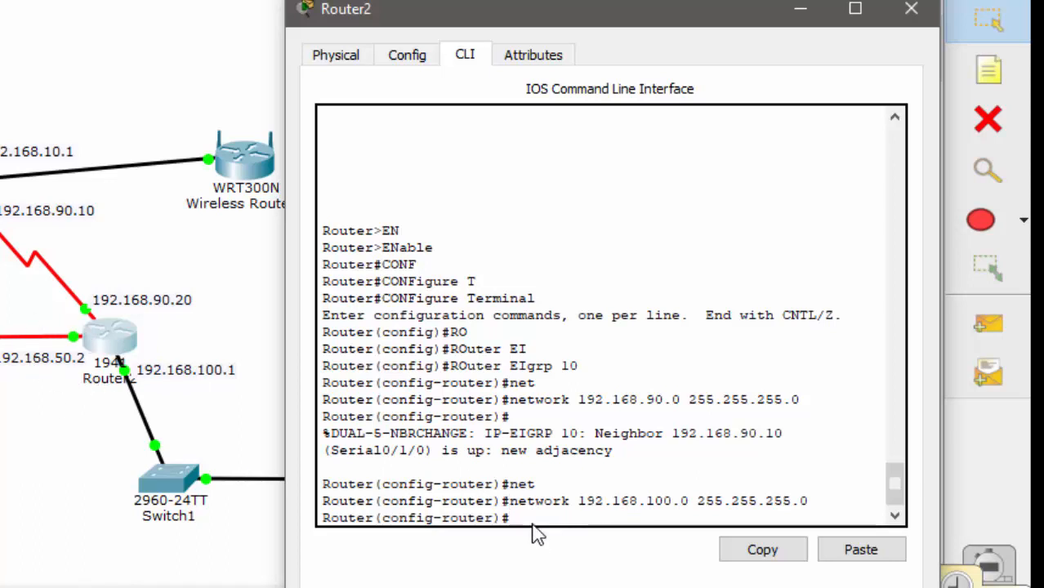
- Advertise network 192.168.50.0 255.255.255.0 in Router2's EIGRP 10 configuration
{"action": "type", "text": "net"}
{"action": "key", "text": "Tab"}
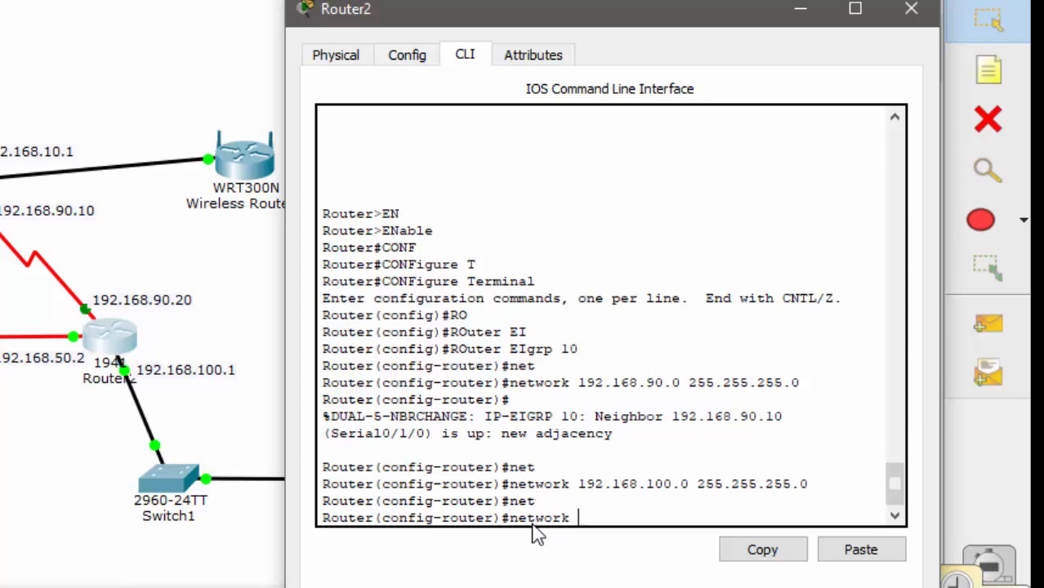
{"action": "type", "text": "192.168"}
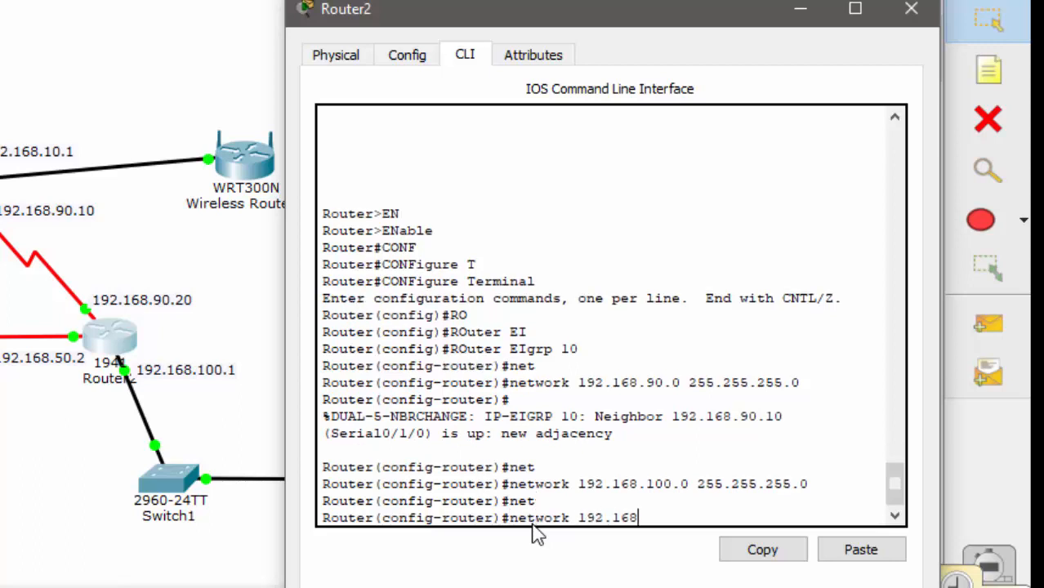
{"action": "type", "text": ".50.0 255.255.25"}
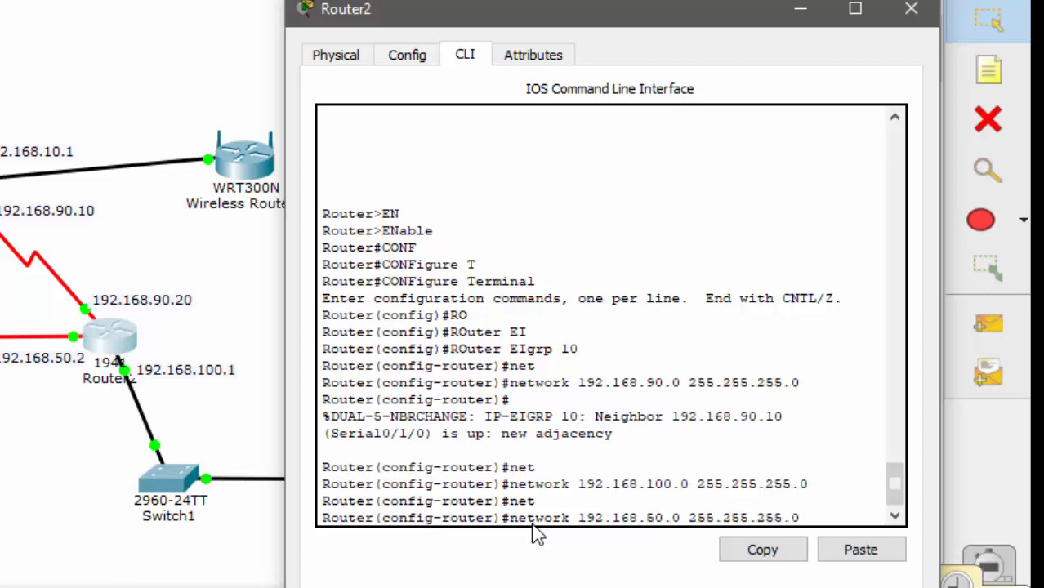
{"action": "type", "text": "5.0"}
{"action": "key", "text": "Return"}
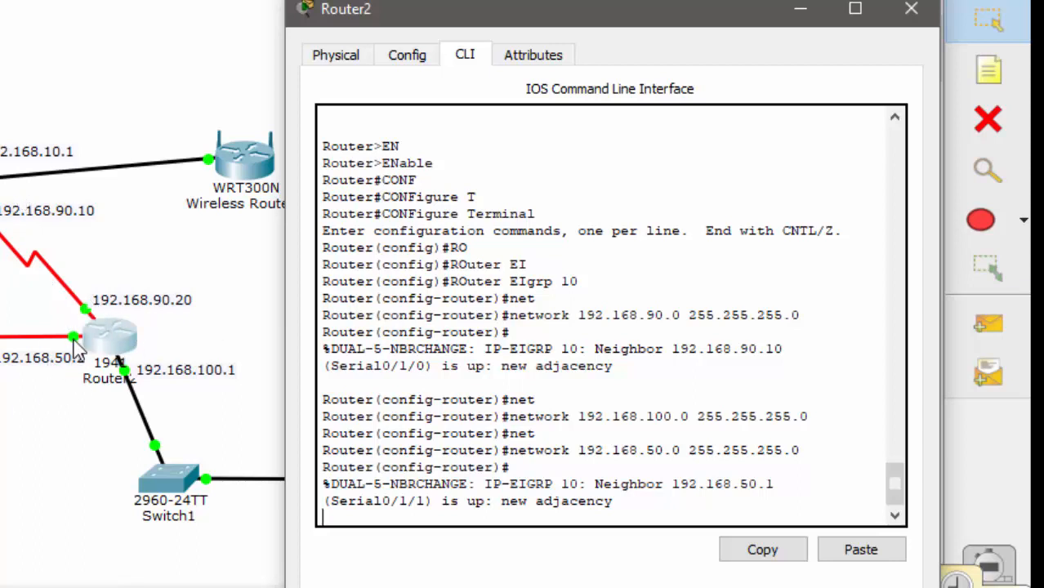
{"action": "key", "text": "Return"}
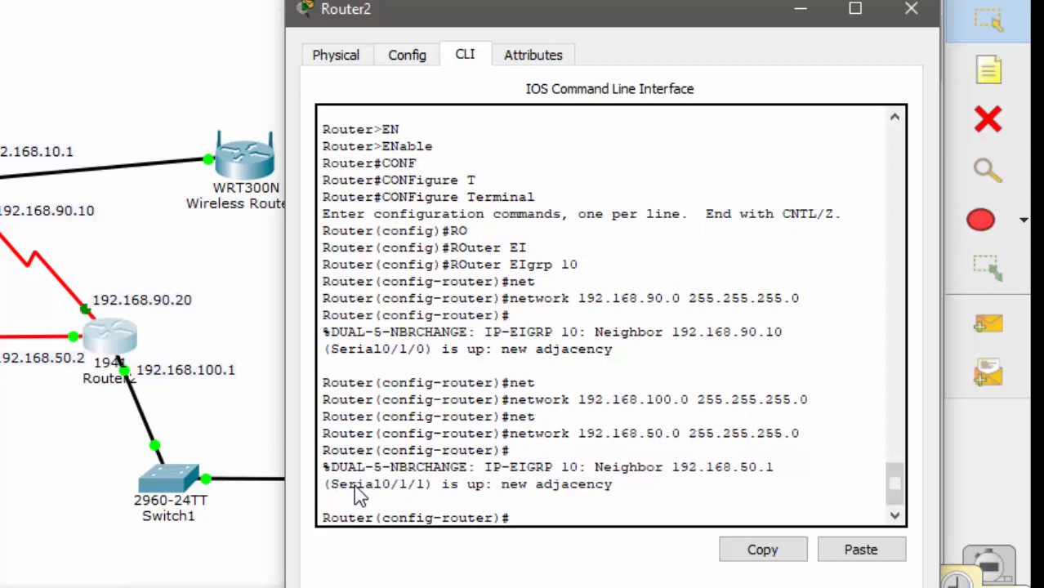
- Exit Router2's configuration modes back to privileged mode and save the configuration with wr
{"action": "type", "text": "ex"}
{"action": "key", "text": "Return"}
{"action": "type", "text": "ex"}
{"action": "key", "text": "Return"}
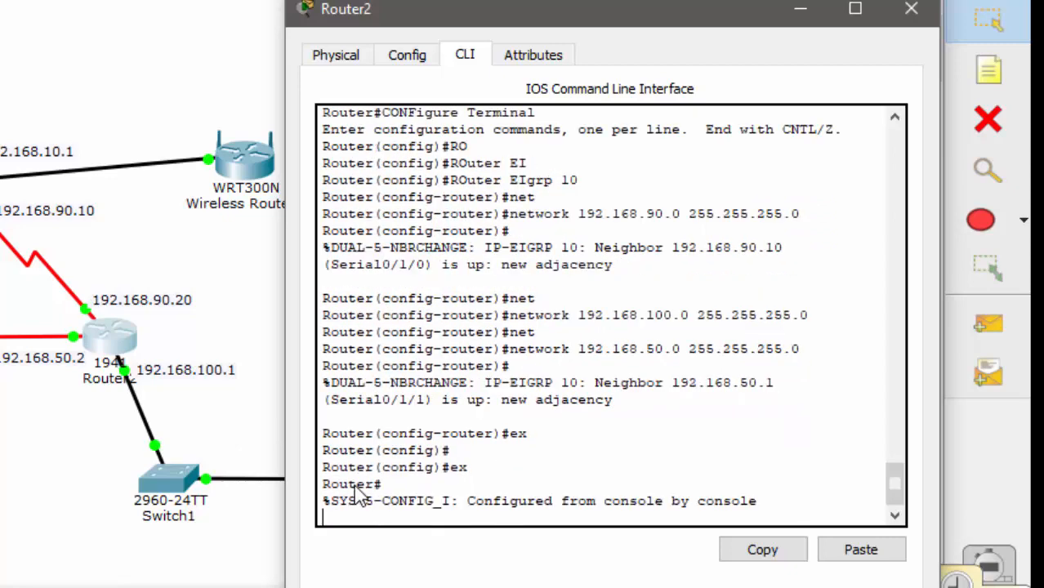
{"action": "key", "text": "Return"}
{"action": "type", "text": "wr"}
{"action": "key", "text": "Return"}
{"action": "key", "text": "Return"}
{"action": "key", "text": "Return"}
{"action": "key", "text": "Return"}
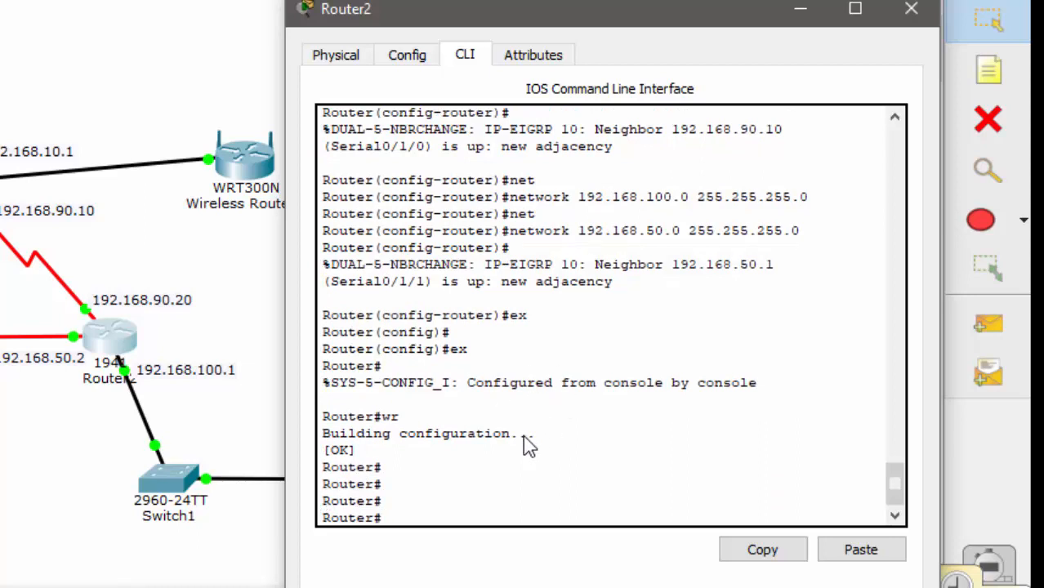
- Ping 192.168.90.20 from Router2's command line and examine the echo replies, with the window moved off the topology
{"action": "type", "text": "p"}
{"action": "key", "text": "Tab"}
{"action": "type", "text": "192"}
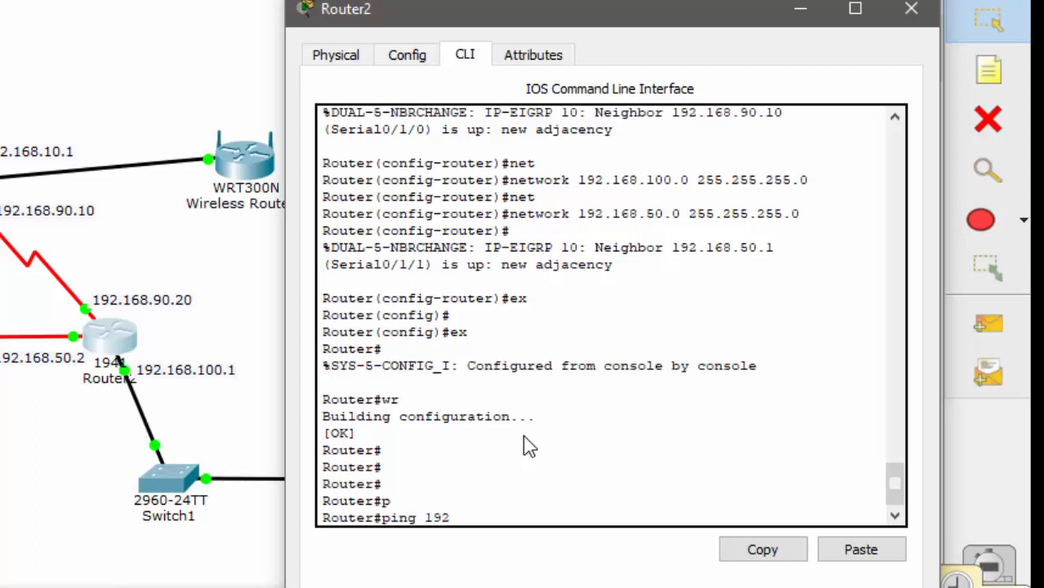
{"action": "type", "text": ".1168"}
{"action": "key", "text": "BackSpace"}
{"action": "key", "text": "BackSpace"}
{"action": "key", "text": "BackSpace"}
{"action": "type", "text": "68"}
{"action": "left_click_drag", "start_coordinate": [649, 18], "coordinate": [704, 20]}
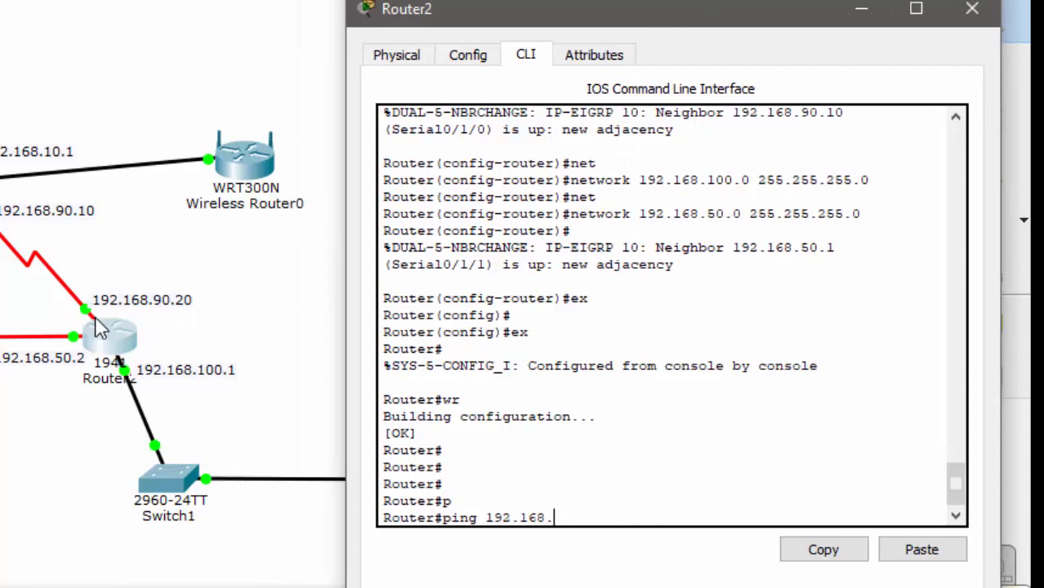
{"action": "type", "text": ".90."}
{"action": "type", "text": "20"}
{"action": "key", "text": "Return"}
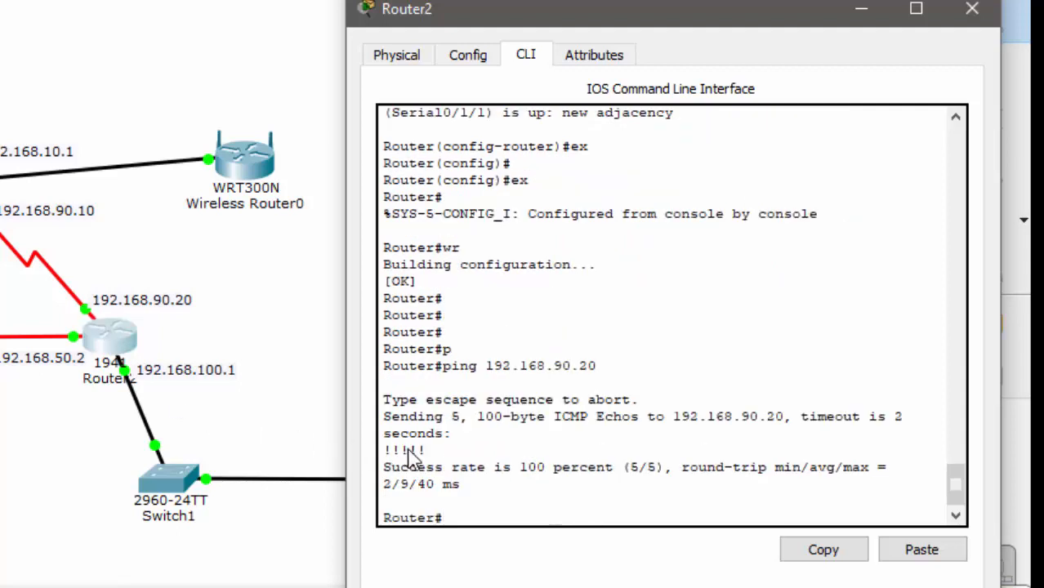
{"action": "left_click_drag", "start_coordinate": [424, 450], "coordinate": [383, 449]}
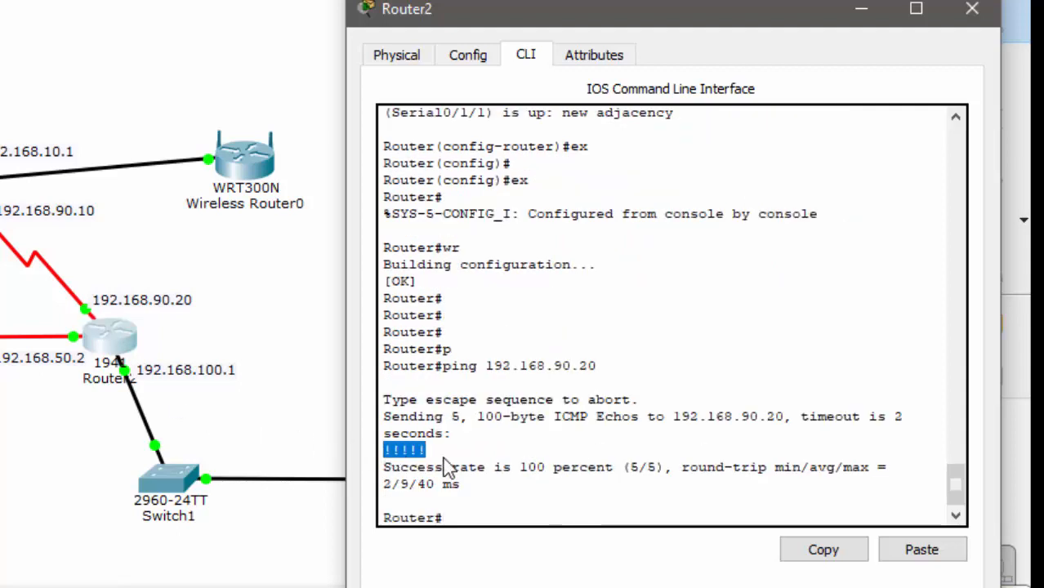
{"action": "left_click", "coordinate": [431, 459]}
{"action": "left_click_drag", "start_coordinate": [426, 450], "coordinate": [393, 454]}
{"action": "left_click", "coordinate": [398, 459]}
- Ping Router0's address 192.168.10.1 from Router2 to test the route to the wireless router's network
{"action": "type", "text": "pi"}
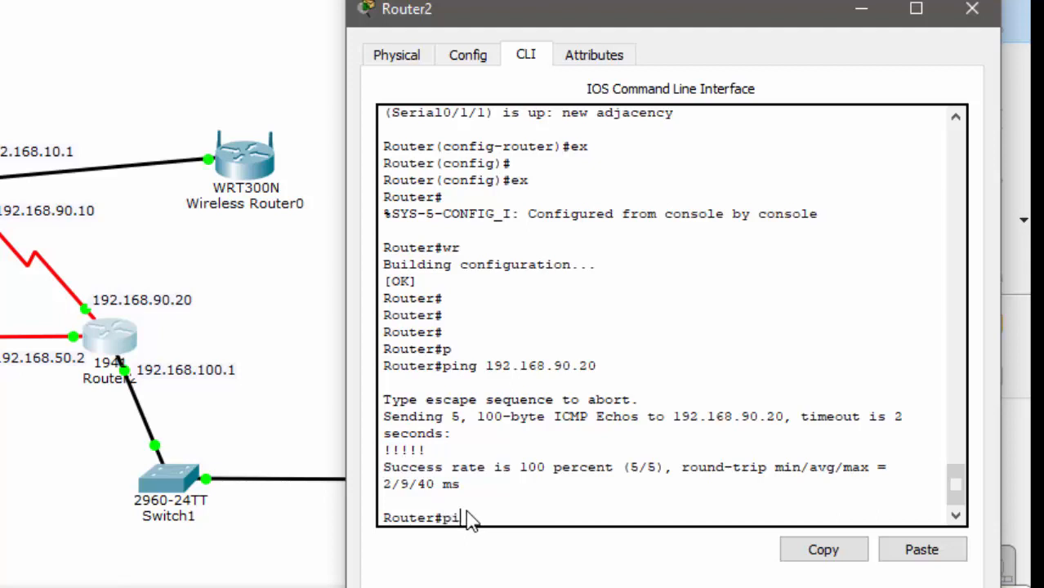
{"action": "type", "text": "ng 192.168."}
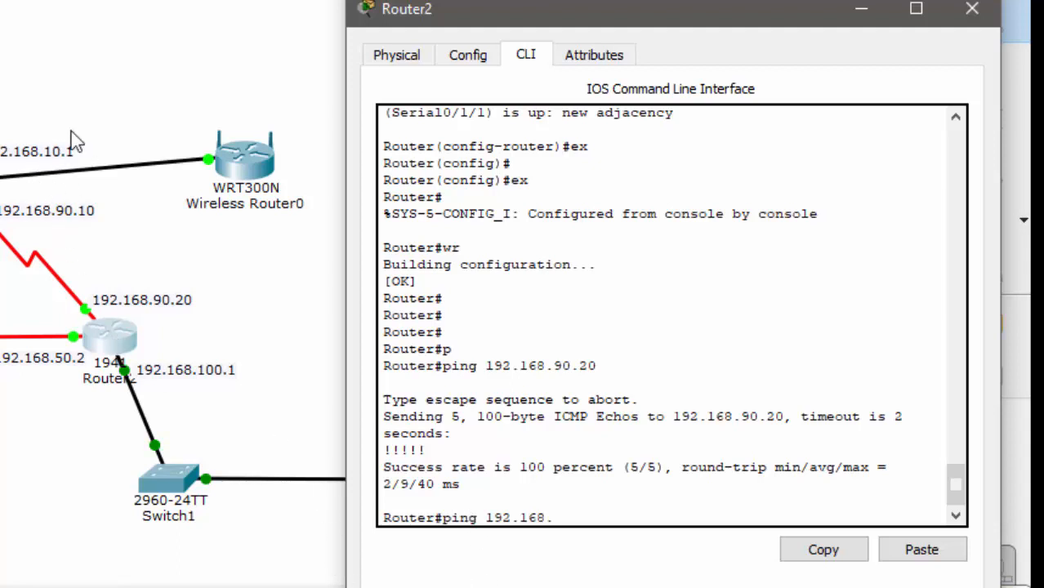
{"action": "type", "text": "10.1"}
{"action": "key", "text": "Return"}
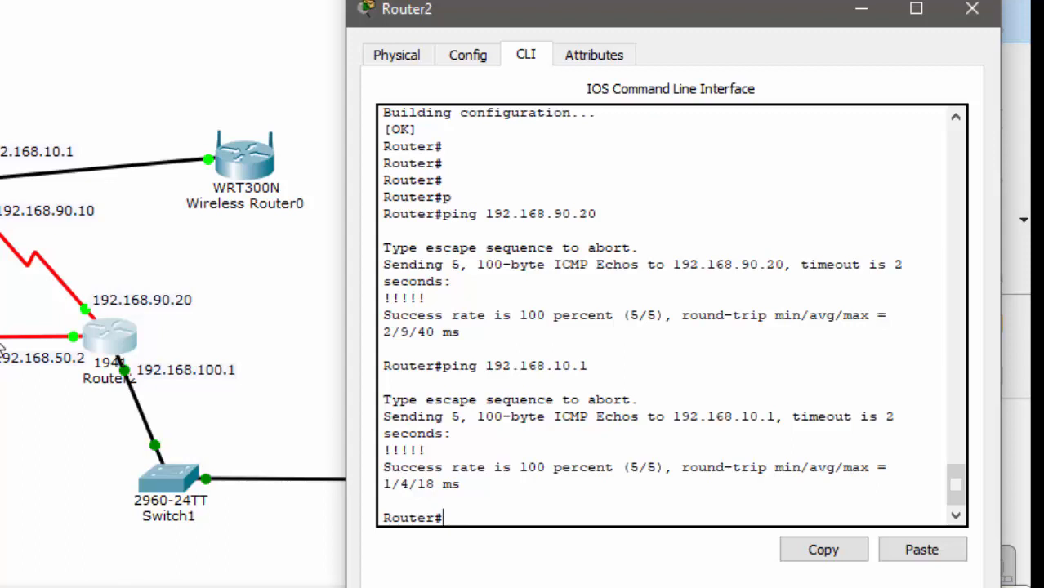
- Ping Router0's address 192.168.20.1 from Router2
{"action": "type", "text": "p"}
{"action": "key", "text": "Tab"}
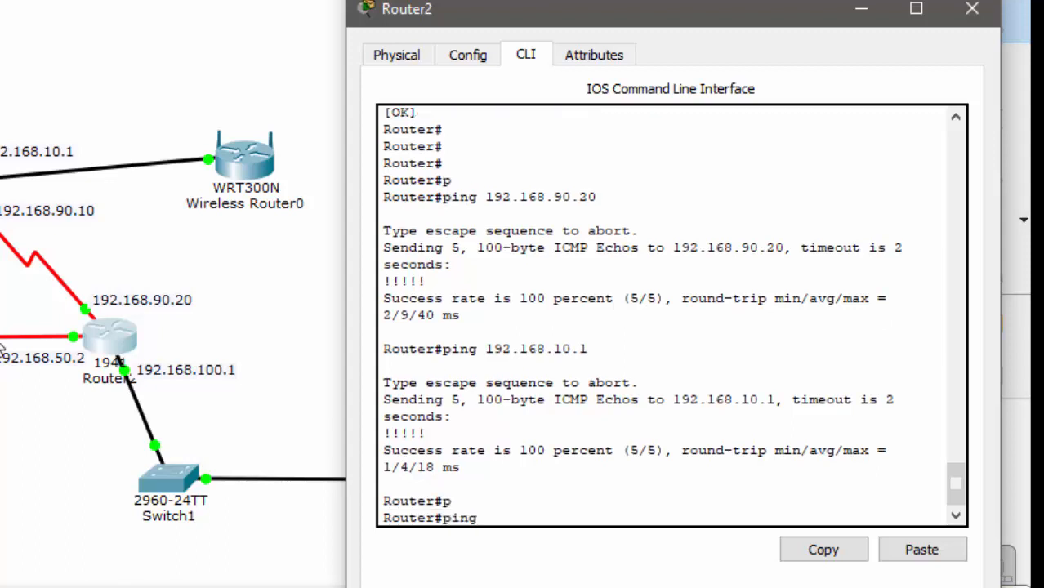
{"action": "type", "text": "192.179"}
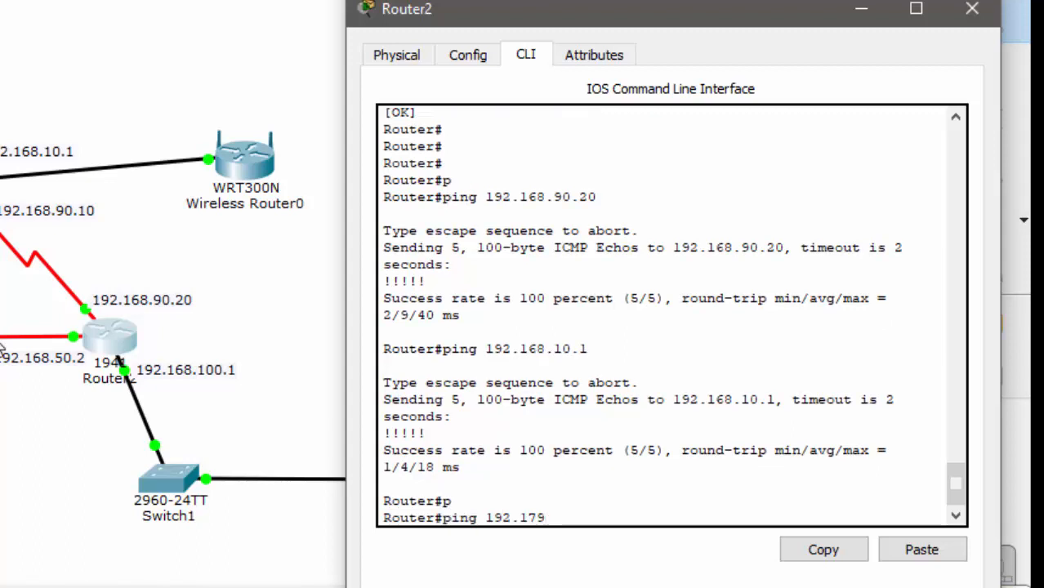
{"action": "key", "text": "BackSpace"}
{"action": "key", "text": "BackSpace"}
{"action": "type", "text": "68.20"}
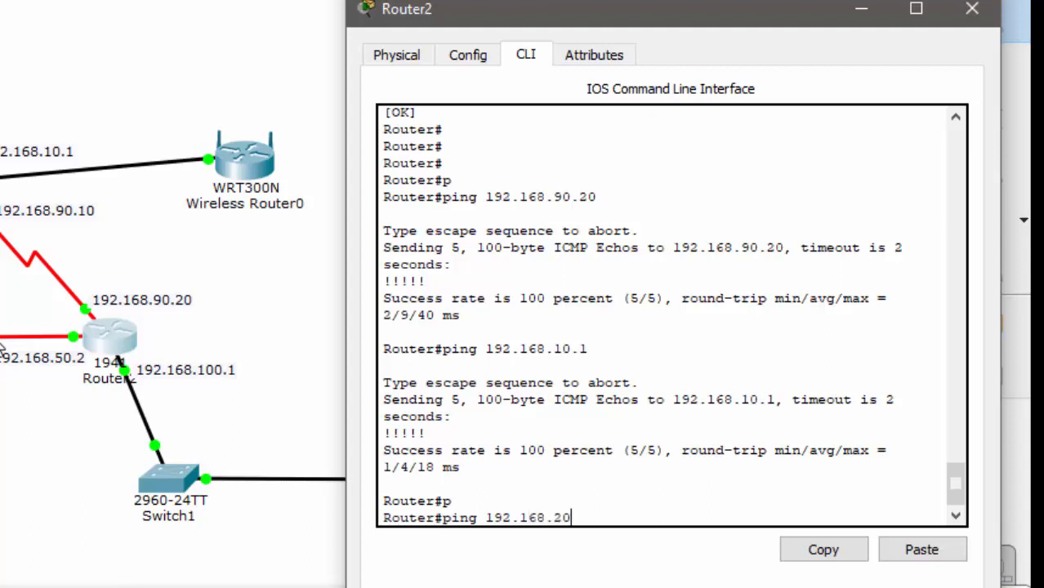
{"action": "type", "text": ".1"}
{"action": "key", "text": "Return"}
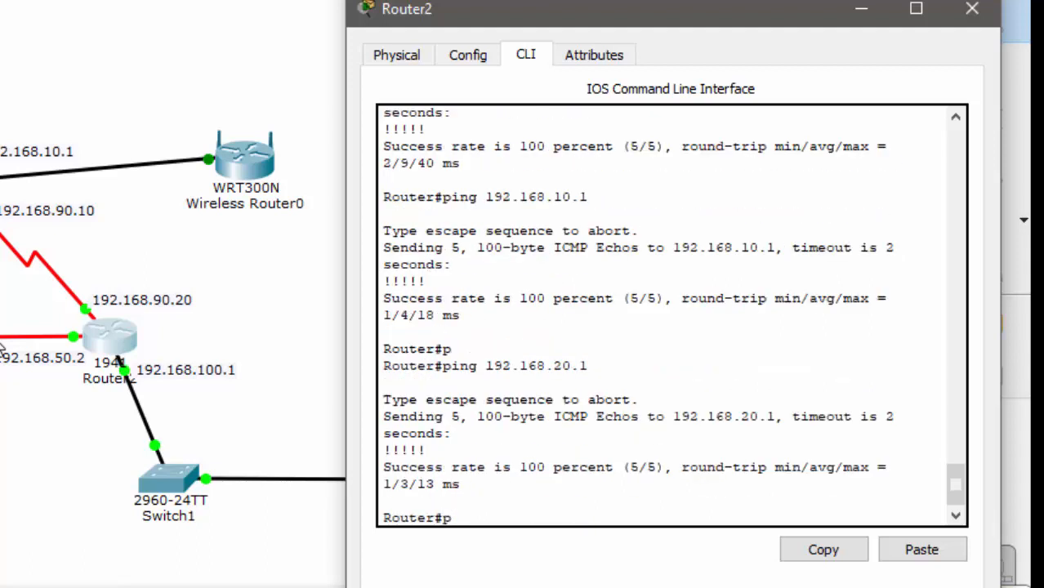
- Ping Router1's address 192.168.30.1 from Router2
{"action": "key", "text": "Tab"}
{"action": "type", "text": "192.1"}
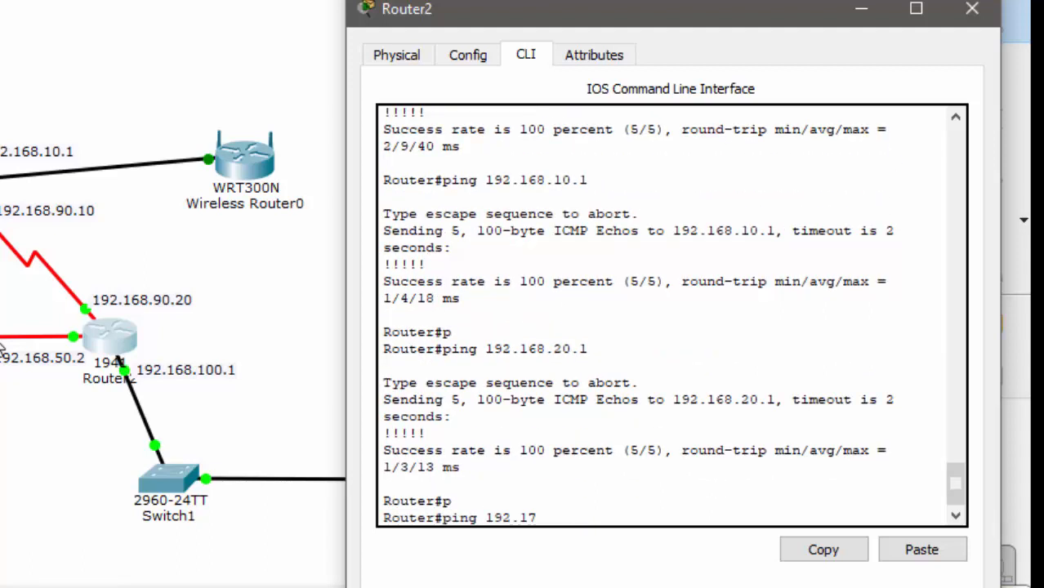
{"action": "type", "text": "681"}
{"action": "key", "text": "BackSpace"}
{"action": "key", "text": "Return"}
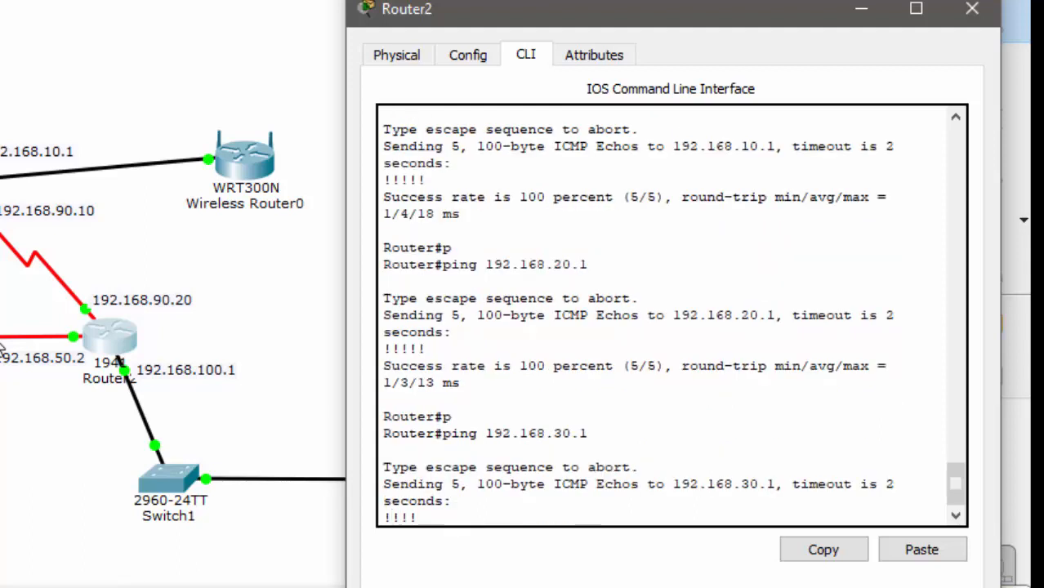
- Ping Router1's LAN address 192.168.40.1 from Router2
{"action": "type", "text": "p"}
{"action": "key", "text": "Tab"}
{"action": "type", "text": "192"}
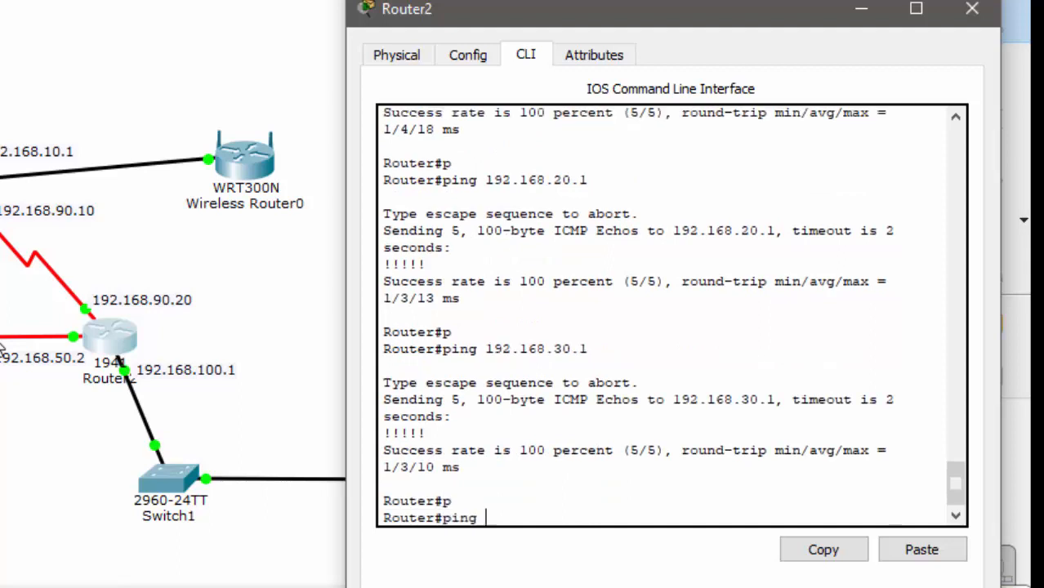
{"action": "type", "text": ".168"}
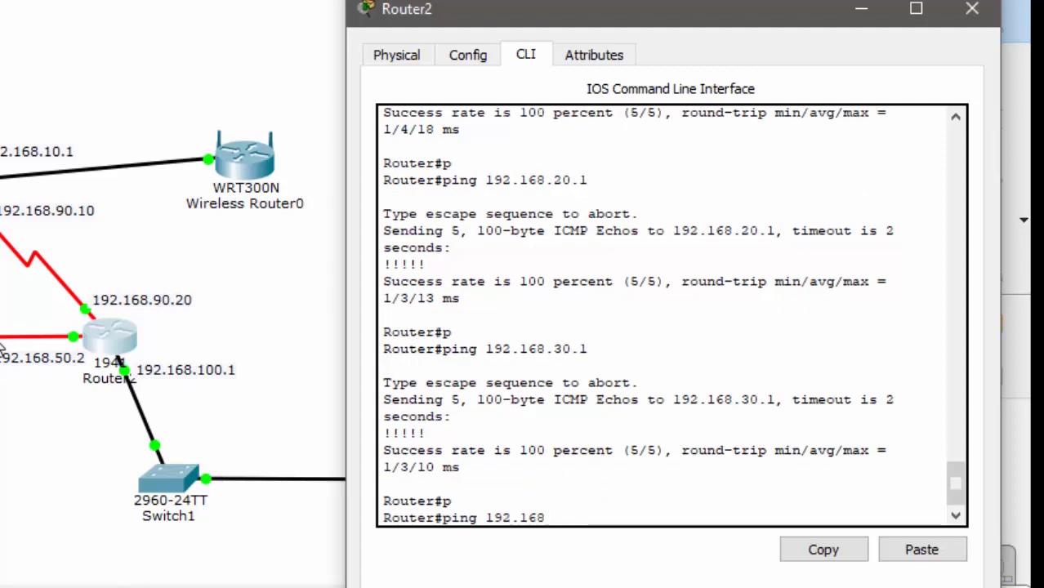
{"action": "type", "text": ".40.1"}
{"action": "key", "text": "Return"}
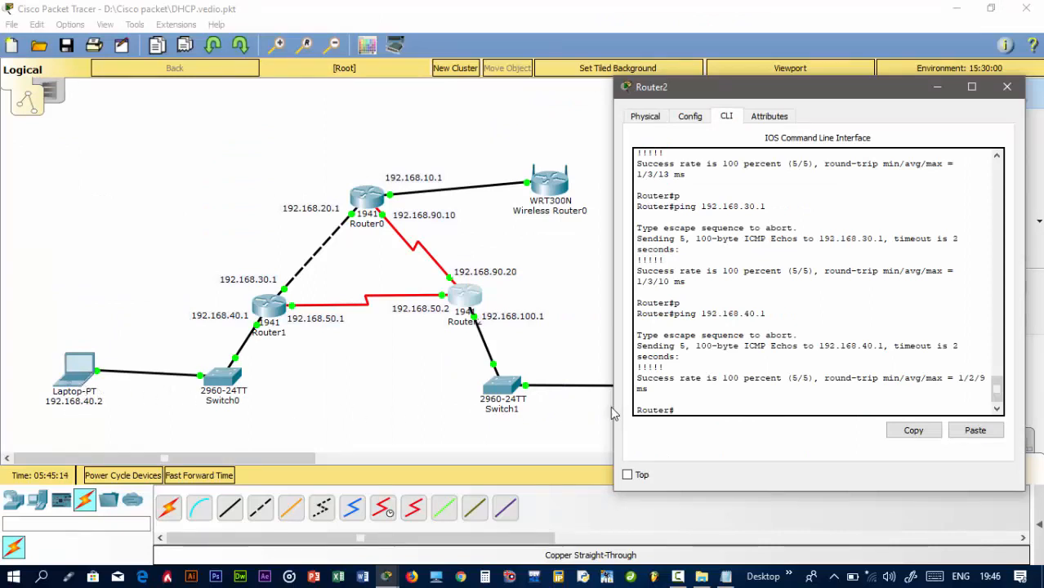
- Copy the address from the label of the laptop on Switch0 and set its static IP to 192.168.40.2 with subnet mask 255.255.255.0
{"action": "left_click", "coordinate": [103, 404]}
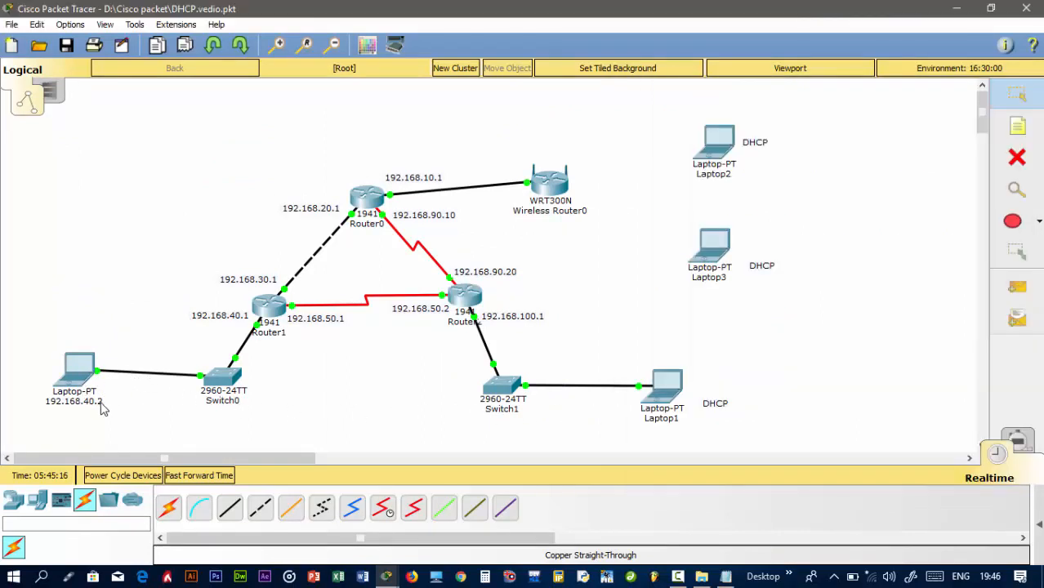
{"action": "left_click", "coordinate": [88, 404]}
{"action": "left_click_drag", "start_coordinate": [108, 404], "coordinate": [46, 402]}
{"action": "key", "text": "ctrl+c"}
{"action": "left_click", "coordinate": [323, 148]}
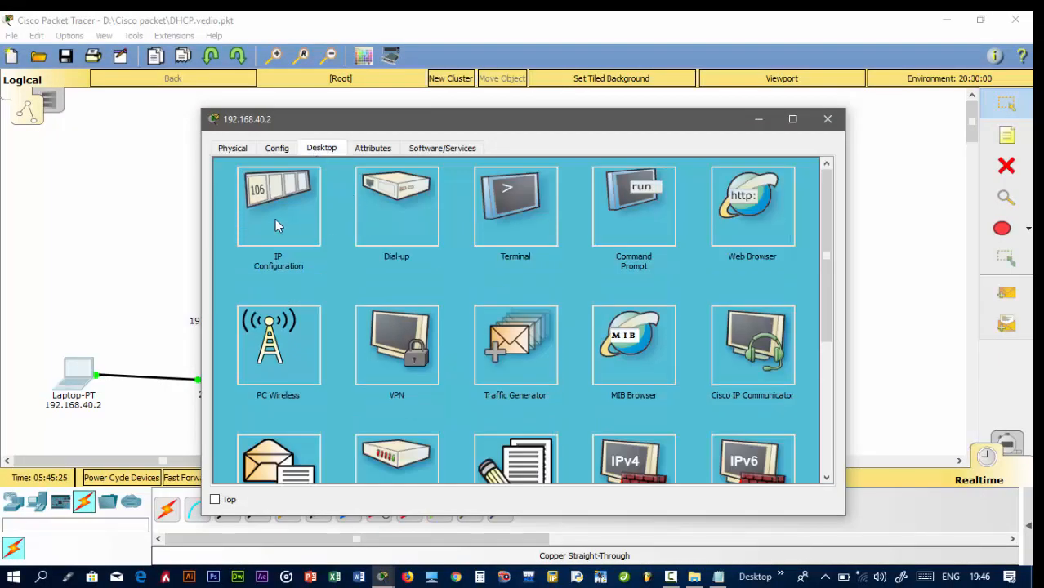
{"action": "left_click", "coordinate": [276, 222]}
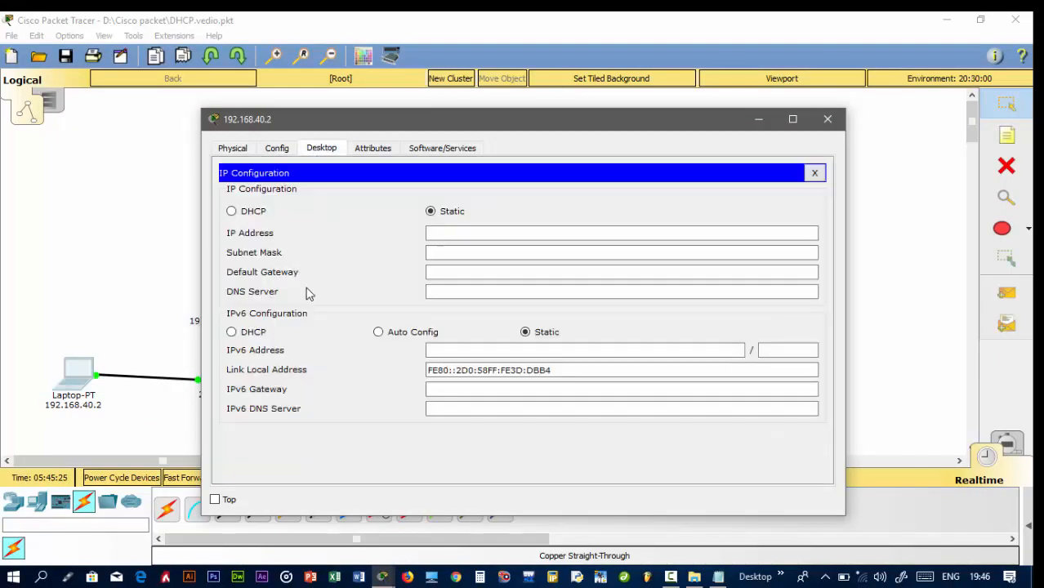
{"action": "left_click", "coordinate": [440, 237]}
{"action": "key", "text": "ctrl+v"}
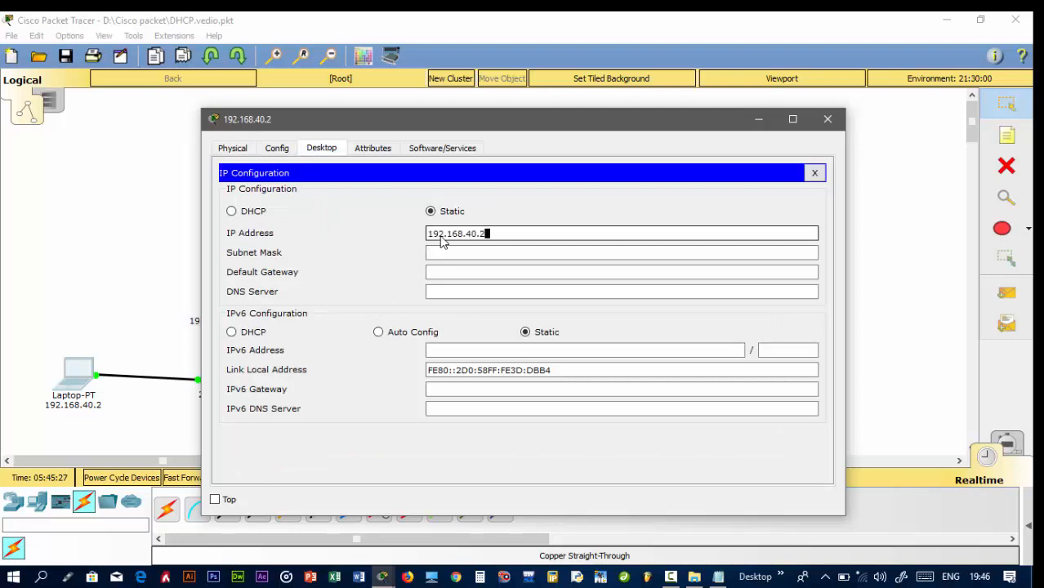
{"action": "key", "text": "Tab"}
{"action": "key", "text": "Tab"}
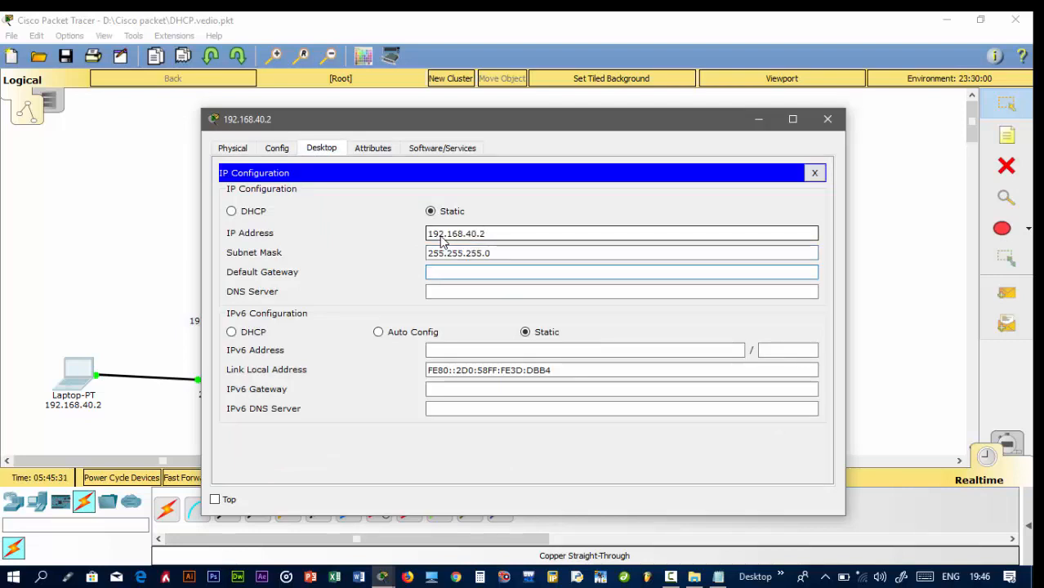
- Set the laptop's default gateway to 192.168.40.1 and move its window aside to uncover Router1 in the topology
{"action": "left_click", "coordinate": [506, 238]}
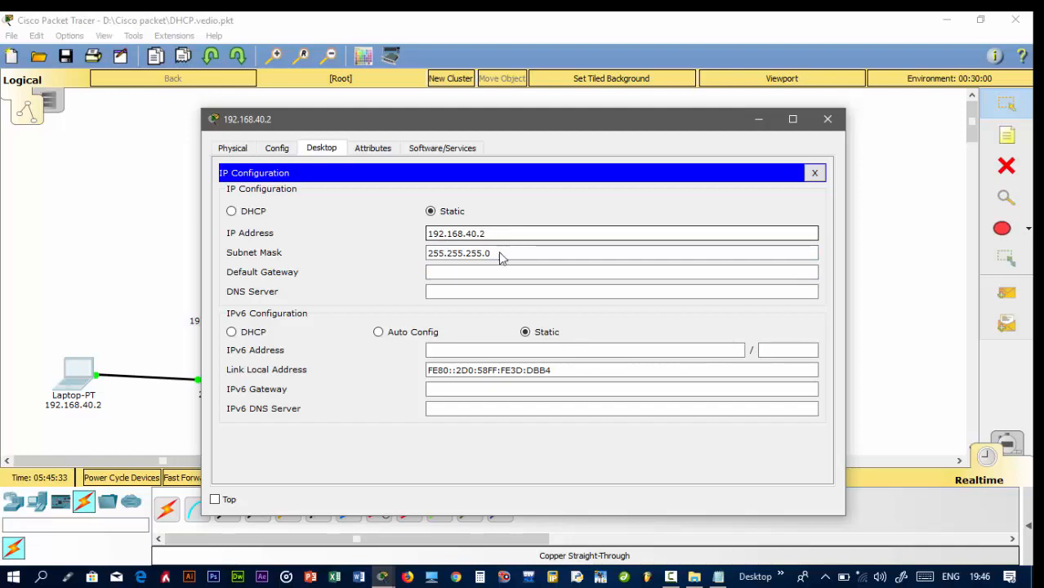
{"action": "left_click", "coordinate": [492, 272]}
{"action": "key", "text": "ctrl+v"}
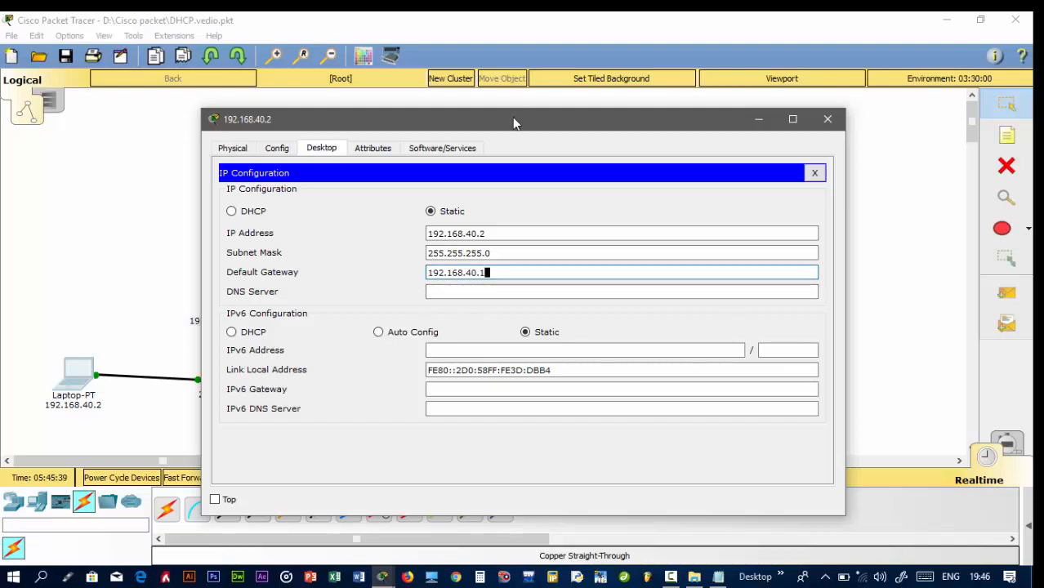
{"action": "left_click_drag", "start_coordinate": [512, 117], "coordinate": [676, 117]}
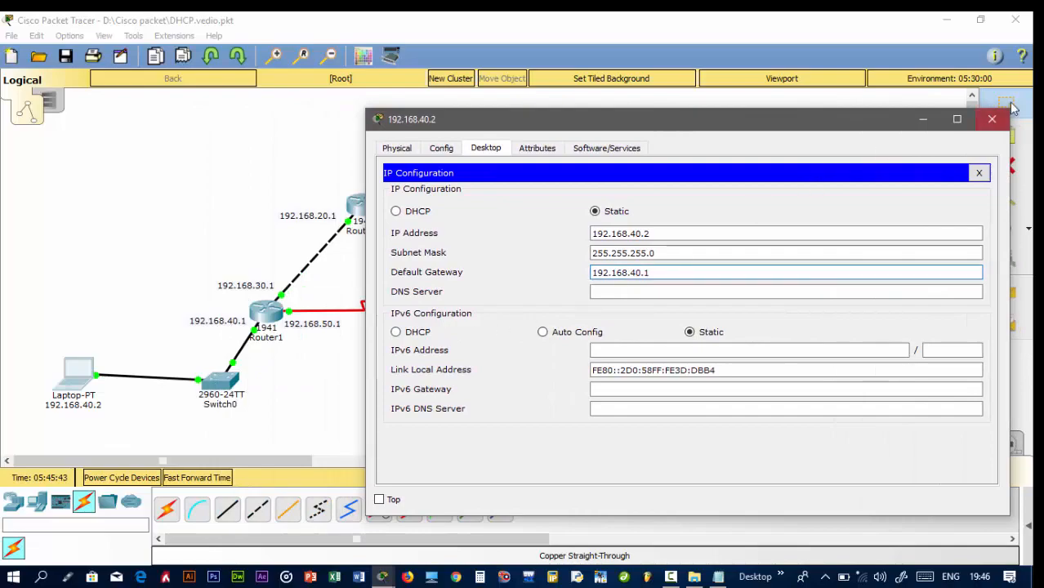
- Close the laptop's configuration window and ping the laptop's address 192.168.40.2 from Router2
{"action": "left_click", "coordinate": [991, 119]}
{"action": "left_click", "coordinate": [461, 301]}
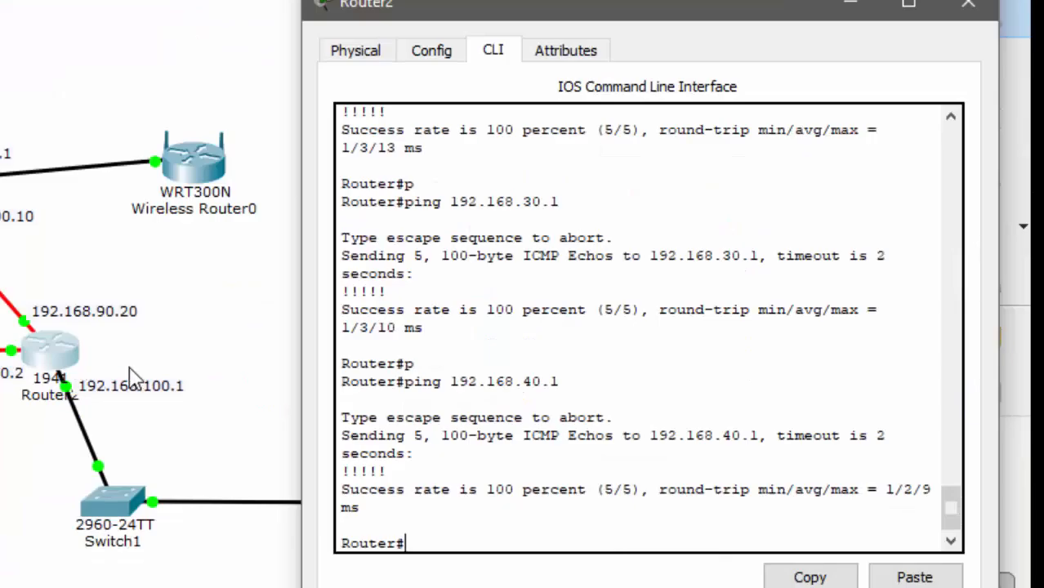
{"action": "type", "text": "p"}
{"action": "key", "text": "Tab"}
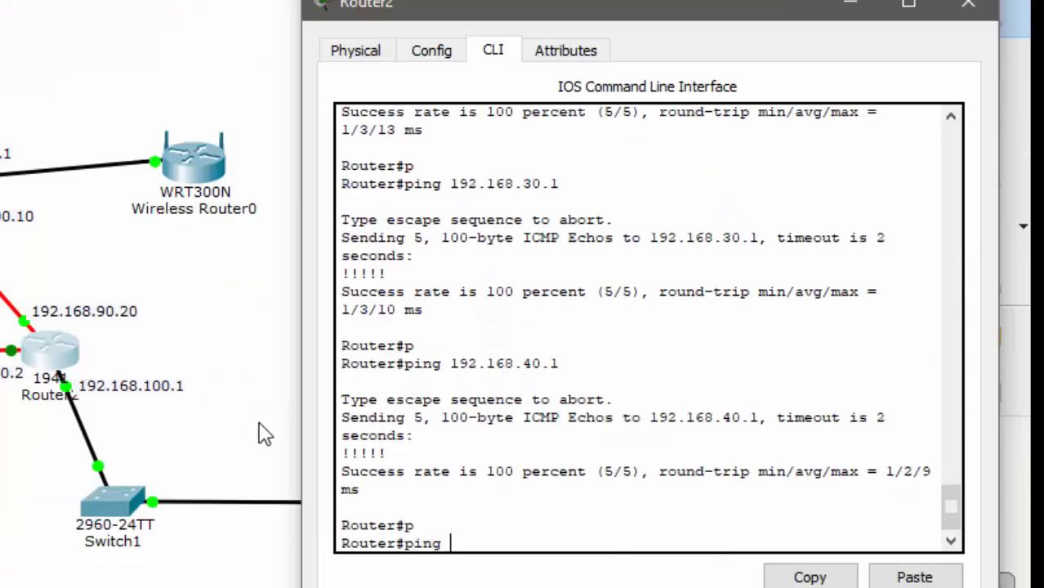
{"action": "type", "text": "192.168.40."}
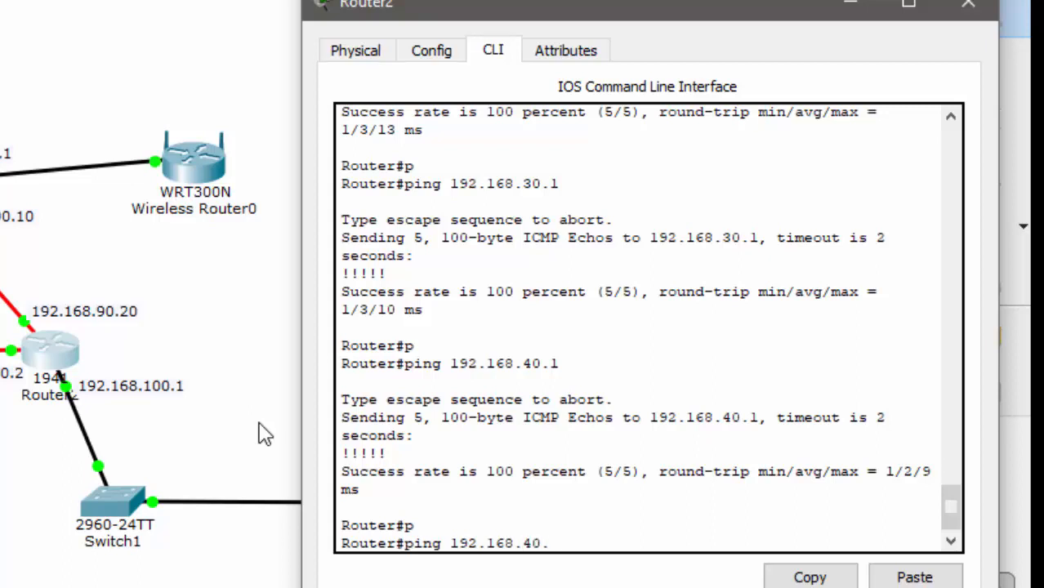
{"action": "type", "text": "2"}
{"action": "key", "text": "Return"}
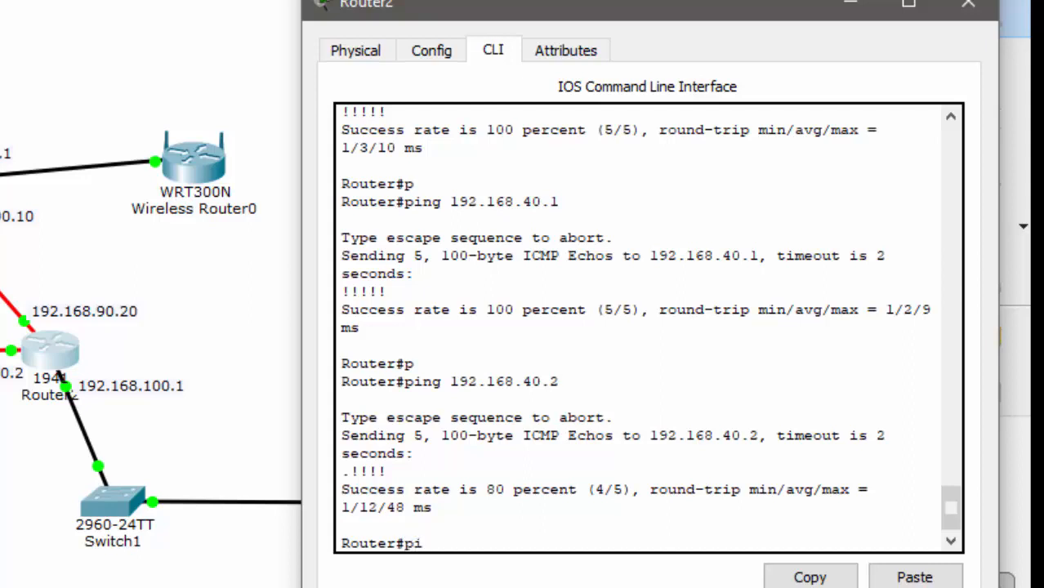
- Ping Router1's LAN address 192.168.40.1 from Router2 again for comparison with the laptop ping
{"action": "key", "text": "Tab"}
{"action": "type", "text": "192."}
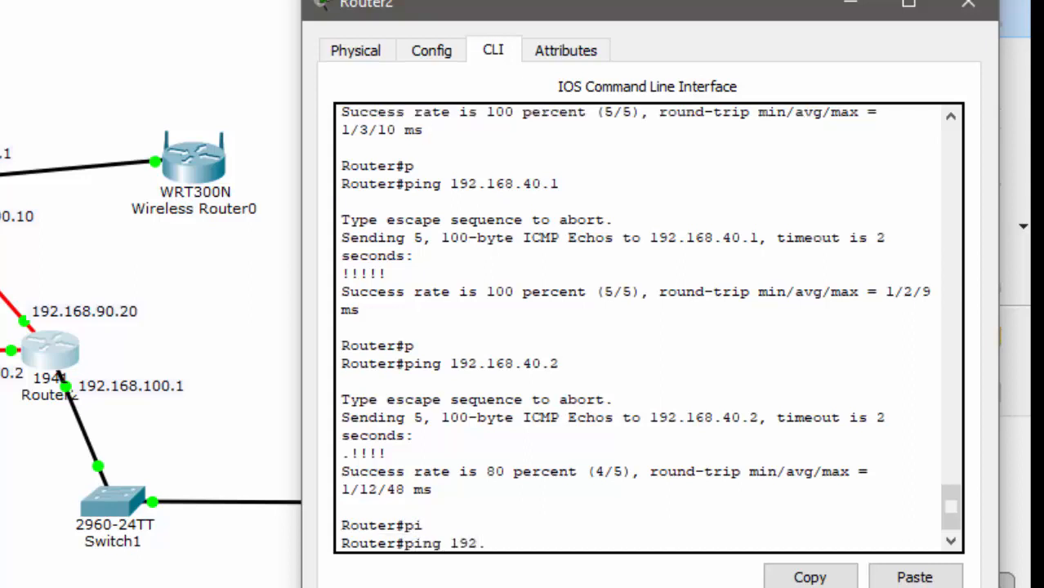
{"action": "type", "text": "168.40.1"}
{"action": "key", "text": "Return"}
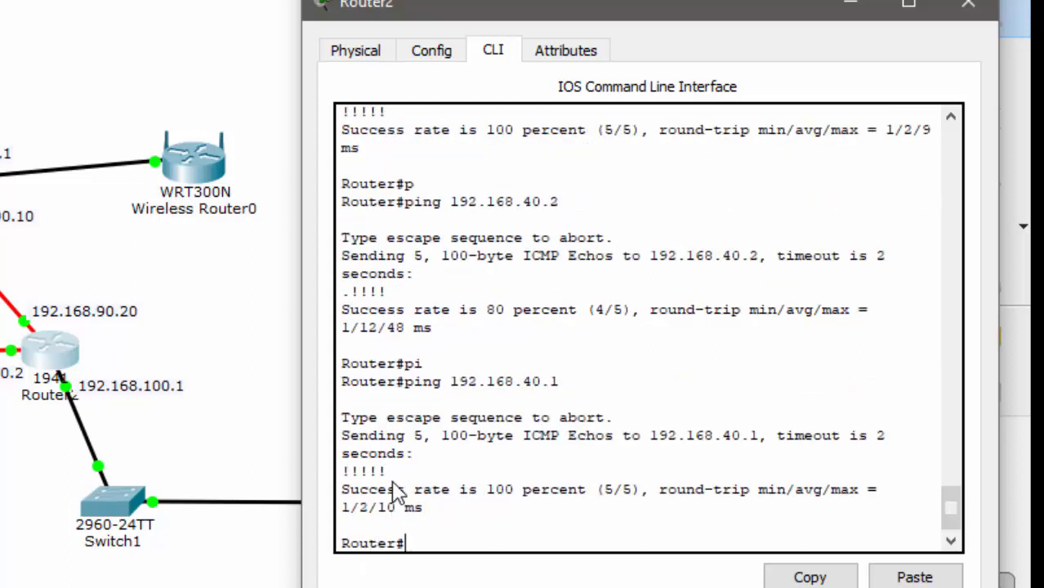
- Compare the reply marks of the 192.168.40.1 and 192.168.40.2 pings and close the Router2 window
{"action": "left_click_drag", "start_coordinate": [388, 478], "coordinate": [342, 483]}
{"action": "left_click_drag", "start_coordinate": [386, 295], "coordinate": [342, 295]}
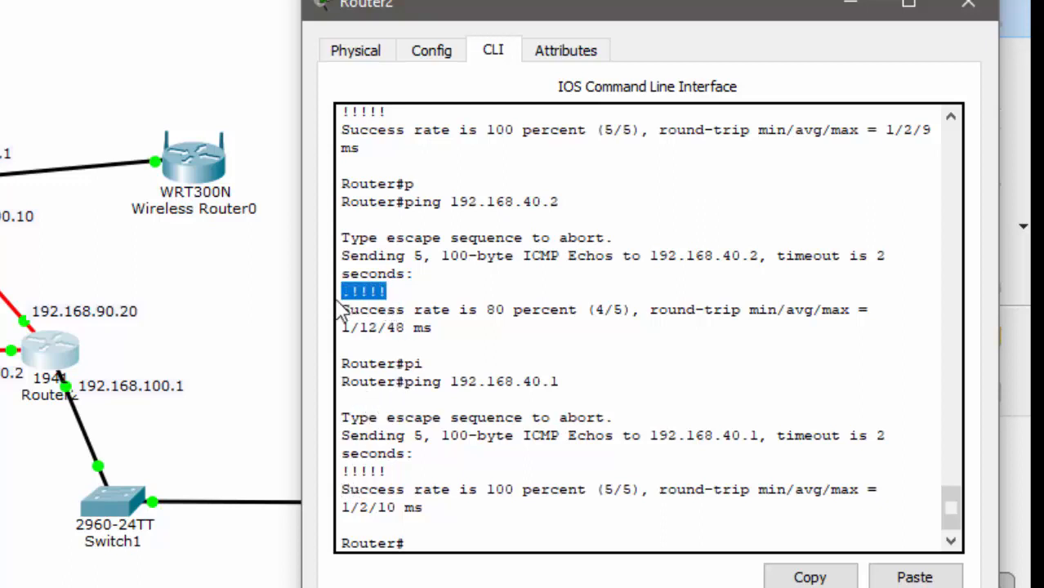
{"action": "left_click", "coordinate": [343, 297]}
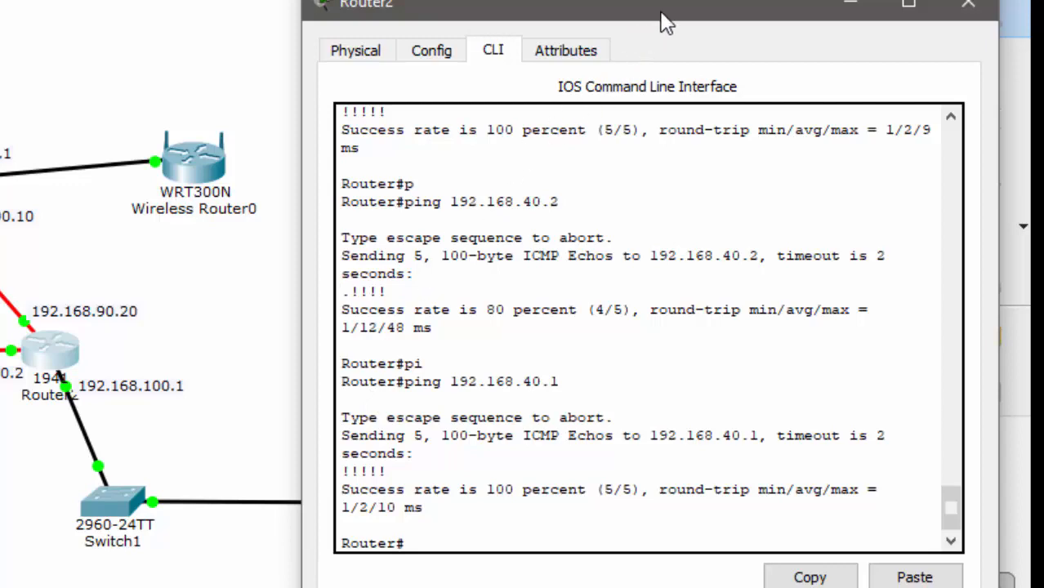
{"action": "left_click_drag", "start_coordinate": [659, 23], "coordinate": [638, 51]}
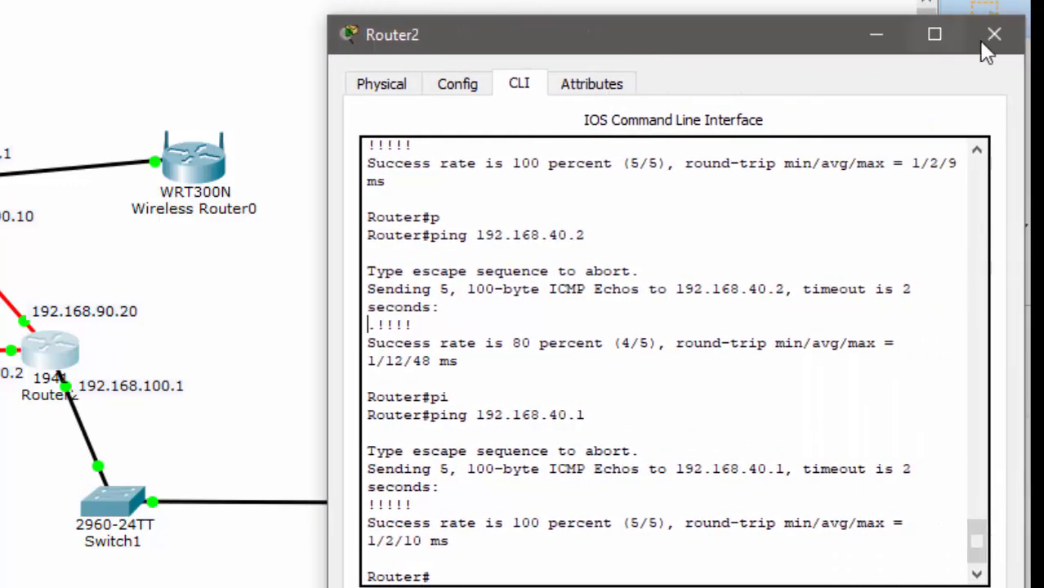
{"action": "left_click", "coordinate": [995, 32]}
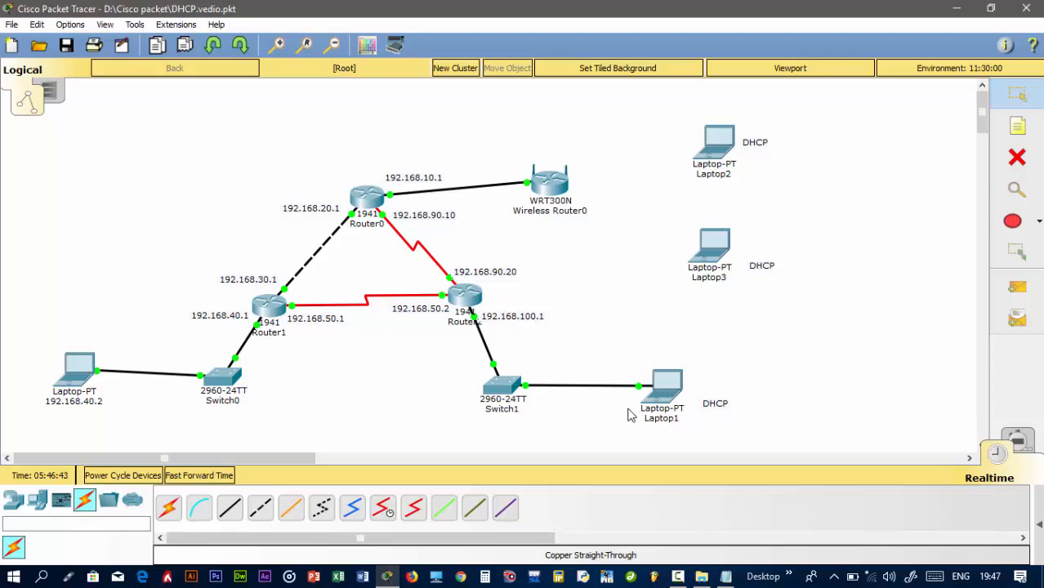
- Reopen Router2's command line and enter global configuration mode
{"action": "left_click", "coordinate": [478, 300]}
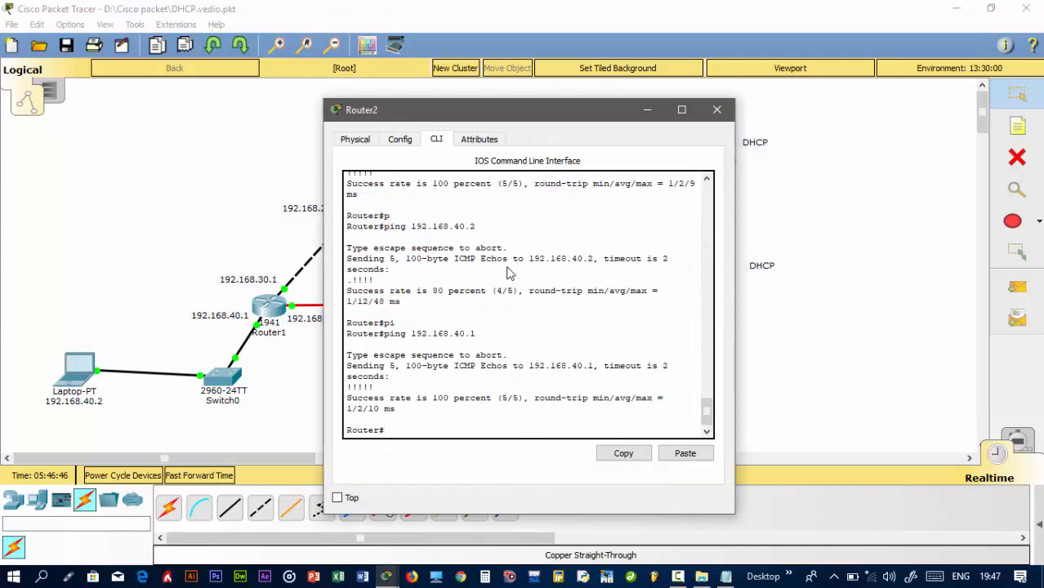
{"action": "type", "text": "conf"}
{"action": "key", "text": "Tab"}
{"action": "type", "text": "t"}
{"action": "key", "text": "Tab"}
{"action": "key", "text": "Return"}
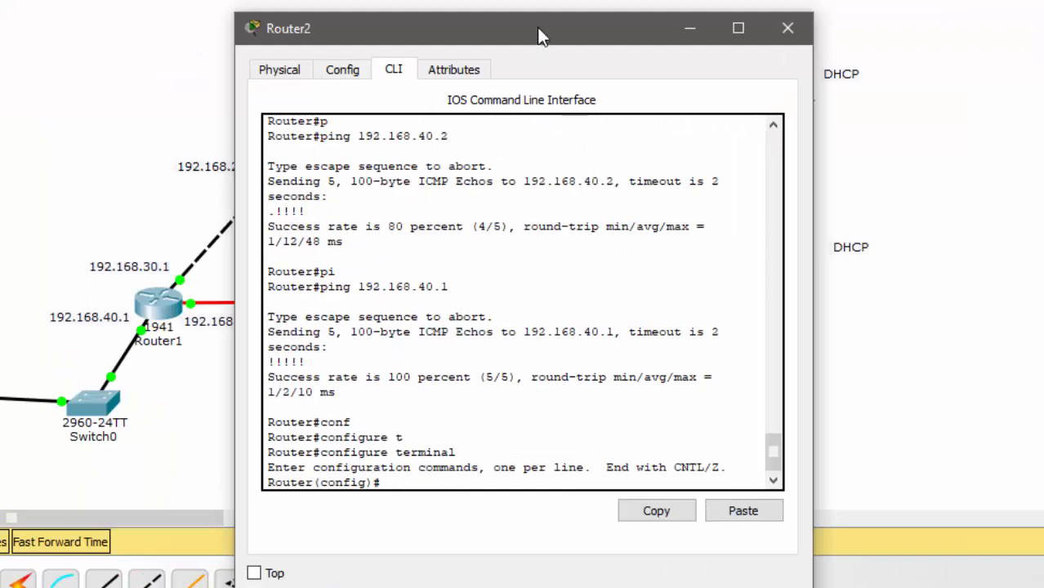
- Bring up the "server config DHCP" notes beside Router2's console and check the hostname line
{"action": "left_click_drag", "start_coordinate": [542, 35], "coordinate": [778, 7]}
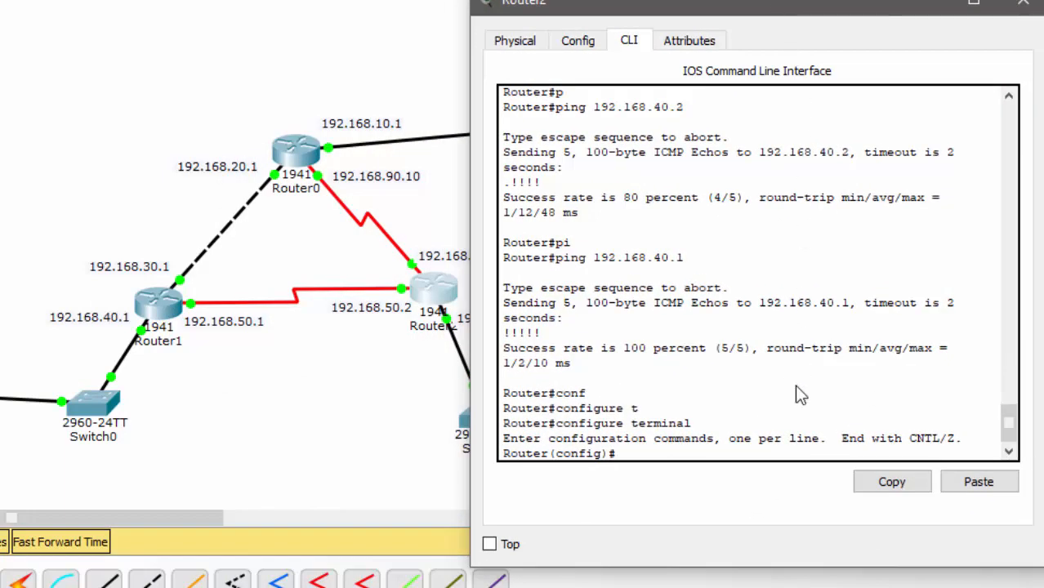
{"action": "left_click", "coordinate": [797, 586]}
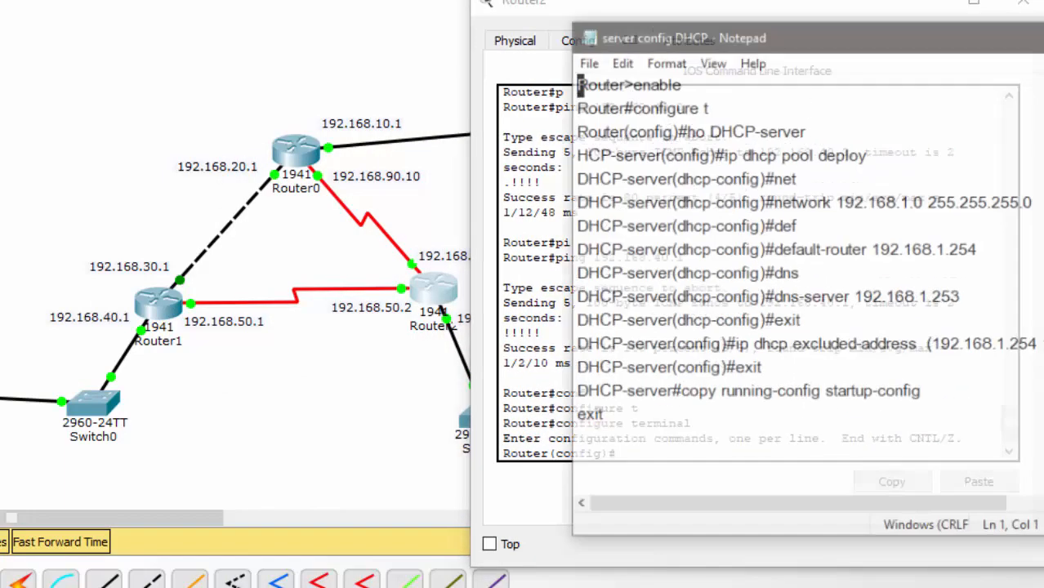
{"action": "left_click_drag", "start_coordinate": [933, 10], "coordinate": [206, 15]}
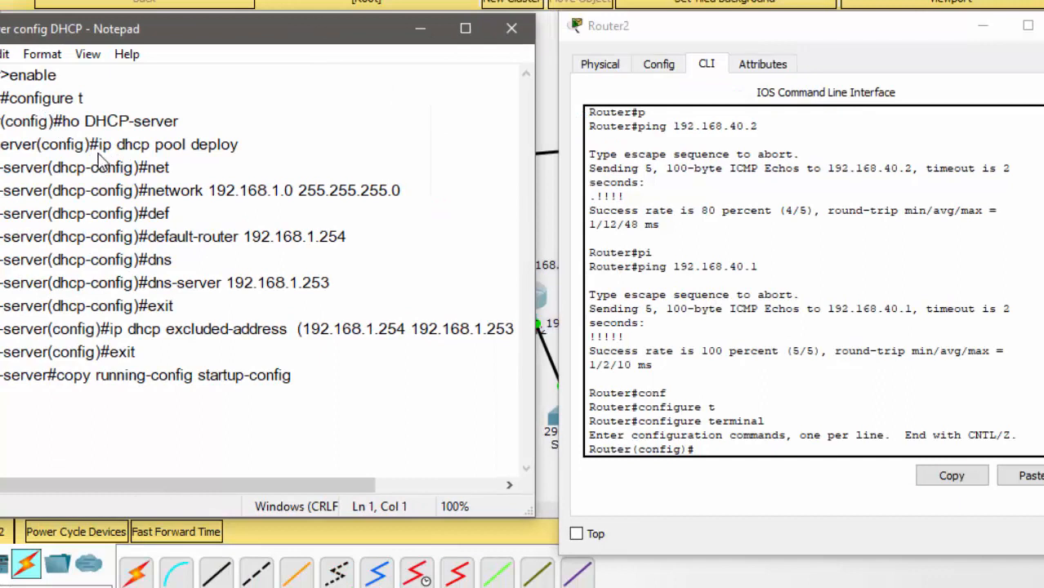
{"action": "mouse_move", "coordinate": [72, 124]}
{"action": "left_mouse_down"}
{"action": "mouse_move", "coordinate": [204, 124]}
{"action": "mouse_move", "coordinate": [85, 122]}
{"action": "left_mouse_up"}
{"action": "left_click", "coordinate": [200, 127]}
{"action": "left_click", "coordinate": [229, 130]}
- Create a DHCP pool named deploy on Router2
{"action": "left_click", "coordinate": [725, 463]}
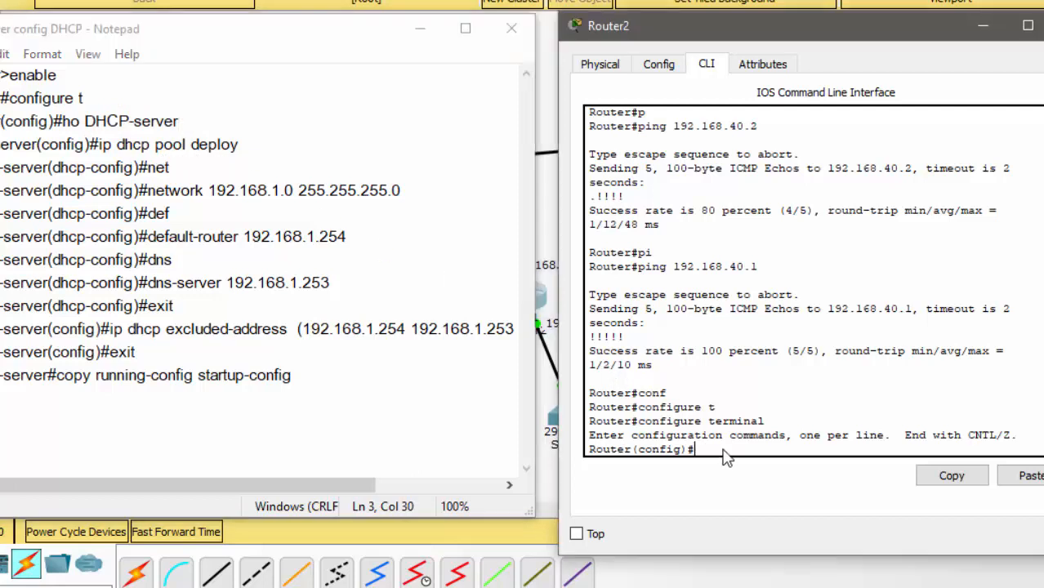
{"action": "type", "text": "ip dhcp pool deploy"}
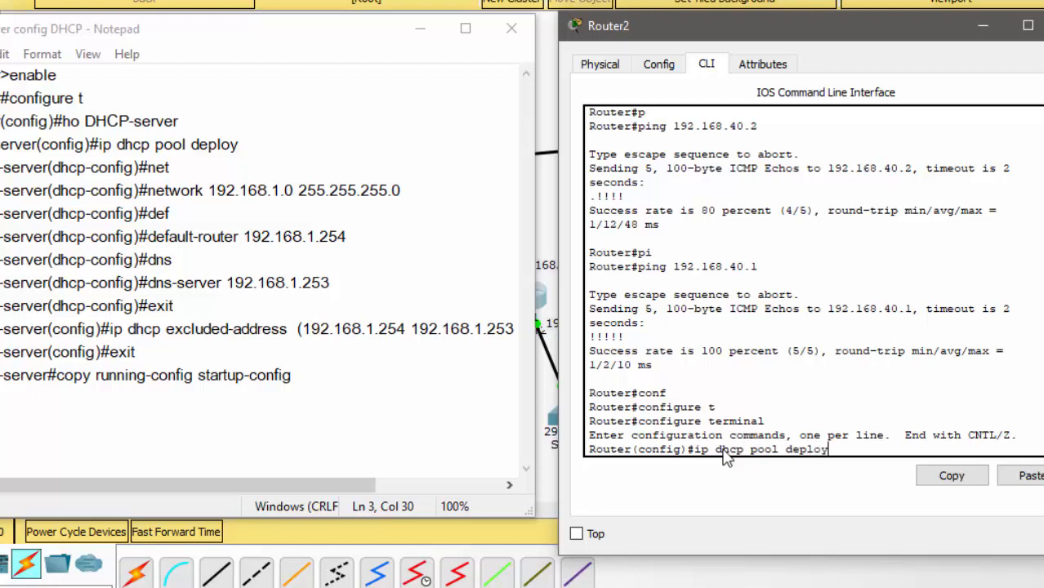
{"action": "key", "text": "Return"}
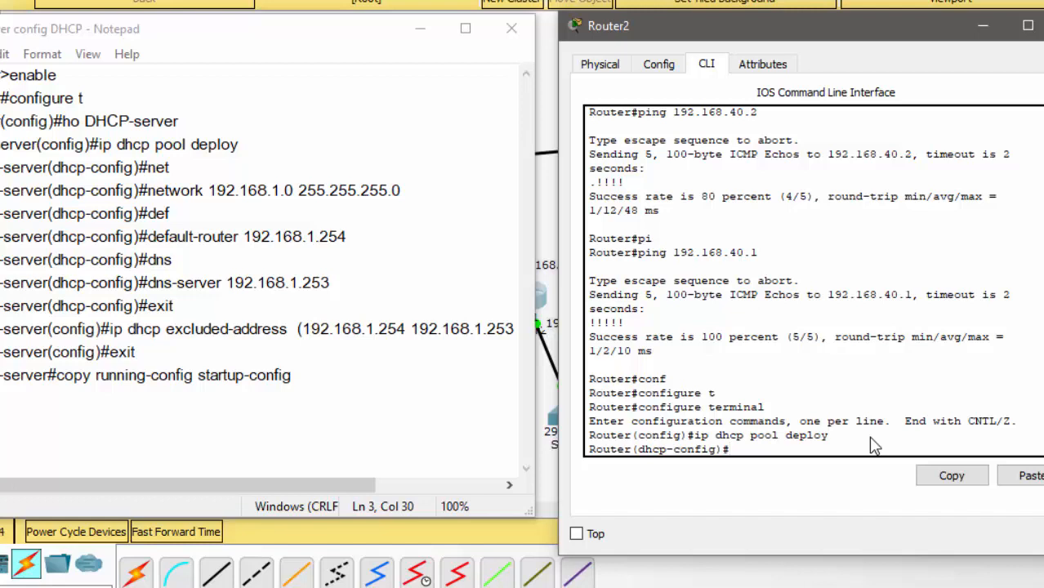
- Assign network 192.168.100.0 with mask 255.255.255.0 to the DHCP pool, and move Laptop1 closer to Switch1 in the topology
{"action": "type", "text": "net"}
{"action": "key", "text": "Tab"}
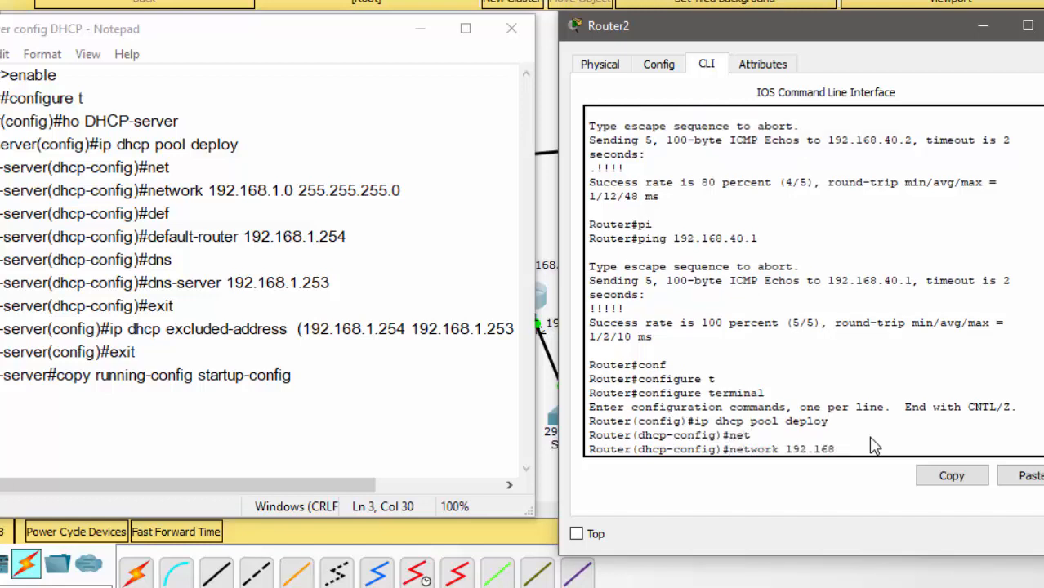
{"action": "left_click", "coordinate": [419, 28]}
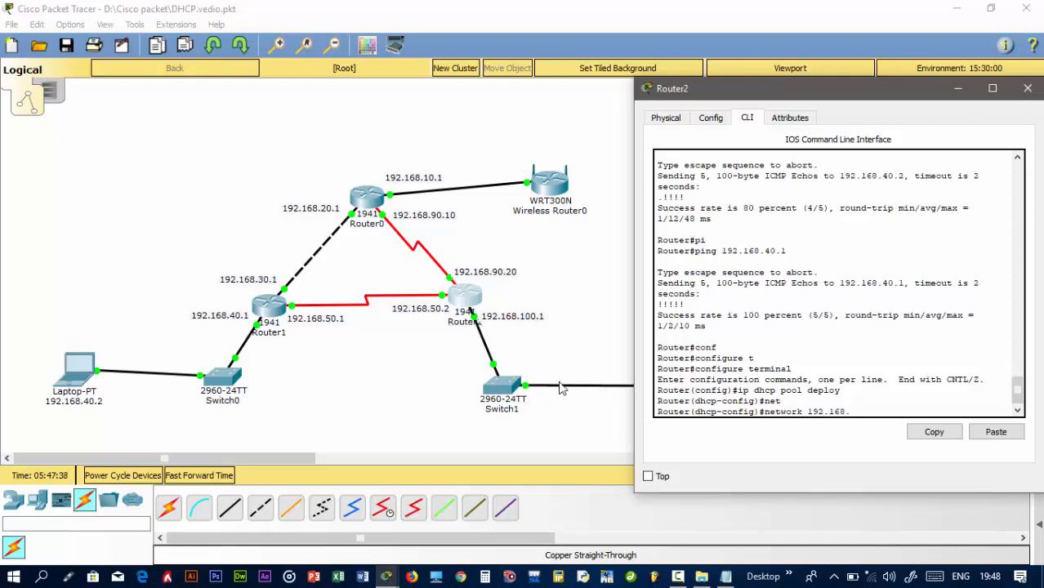
{"action": "left_click_drag", "start_coordinate": [829, 96], "coordinate": [935, 87]}
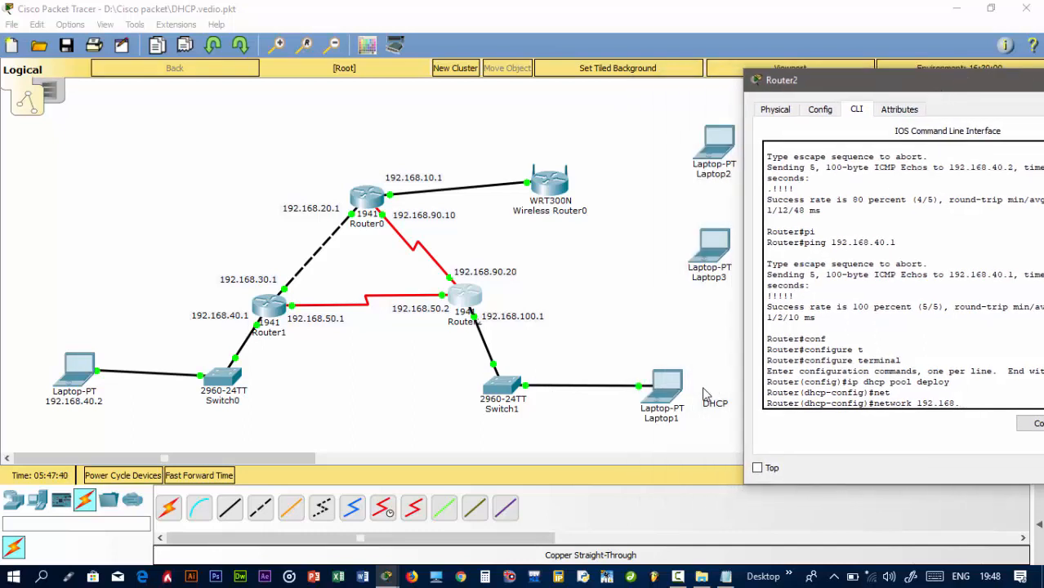
{"action": "left_click_drag", "start_coordinate": [655, 400], "coordinate": [578, 405]}
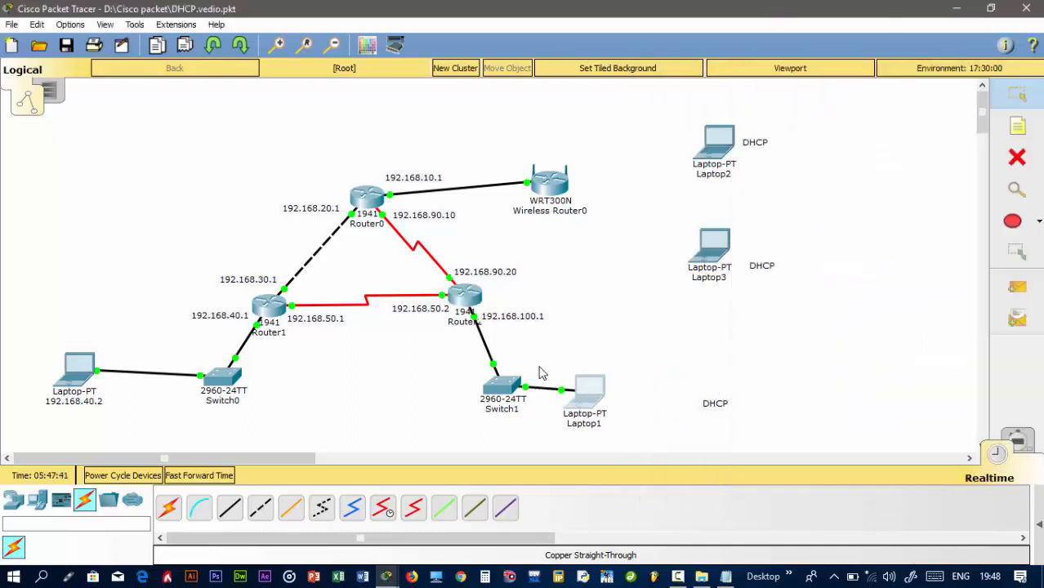
{"action": "left_click", "coordinate": [471, 304]}
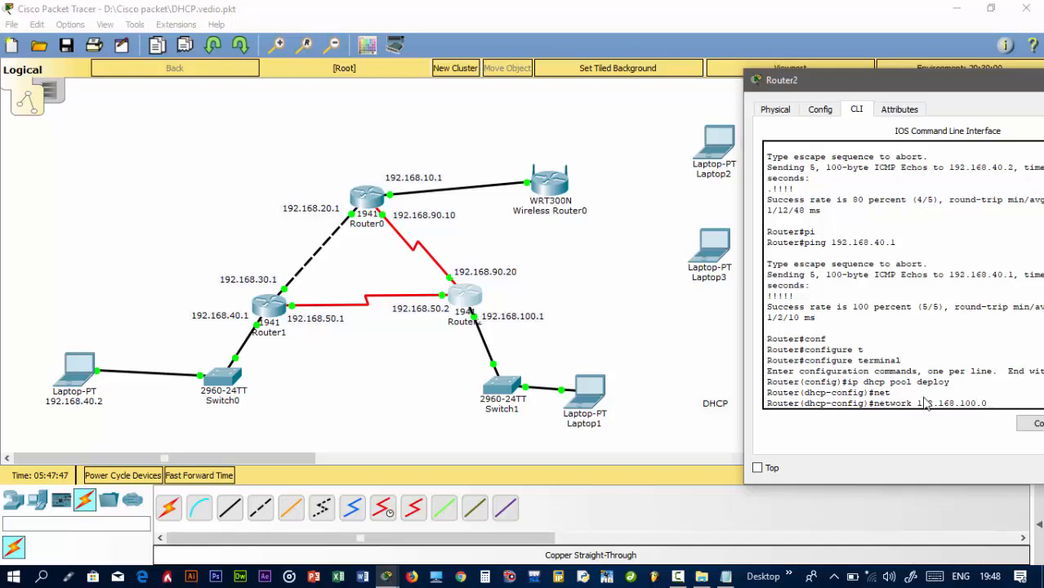
{"action": "type", "text": "255.255.25"}
{"action": "left_click_drag", "start_coordinate": [956, 88], "coordinate": [841, 74]}
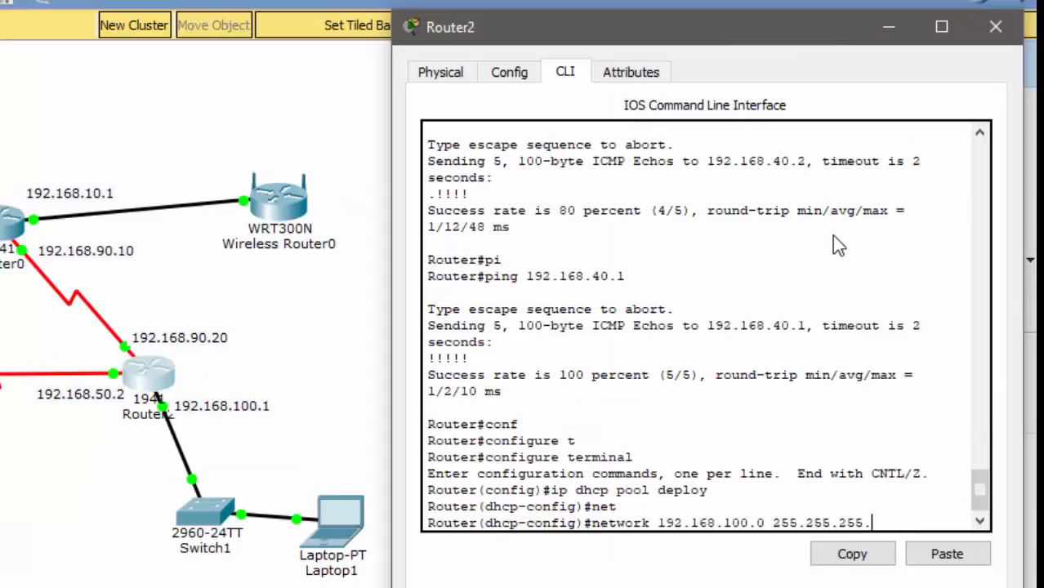
{"action": "key", "text": "Return"}
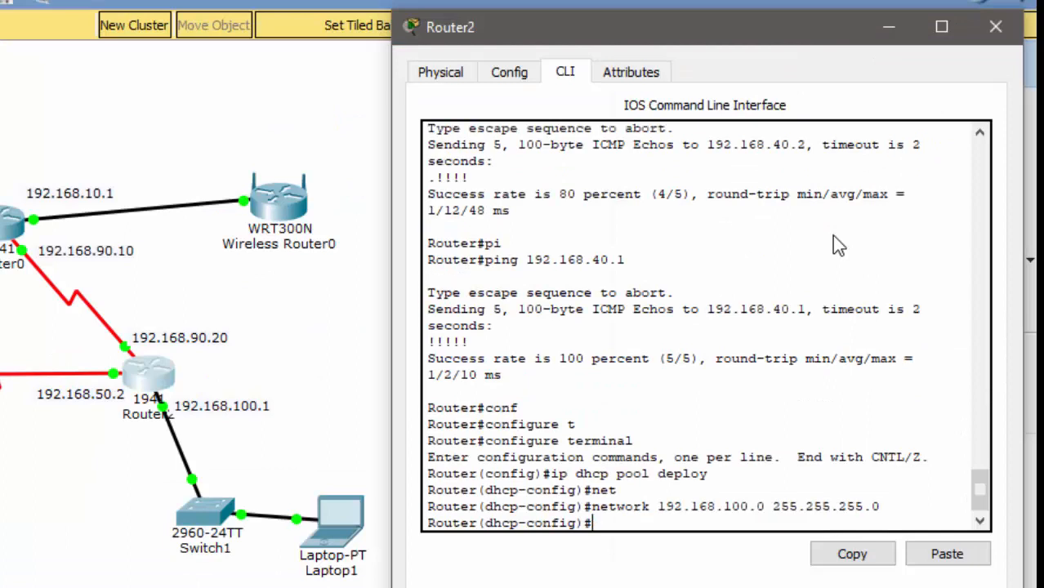
- Set the DHCP pool's default router to 192.168.100.1
{"action": "type", "text": "de"}
{"action": "key", "text": "Tab"}
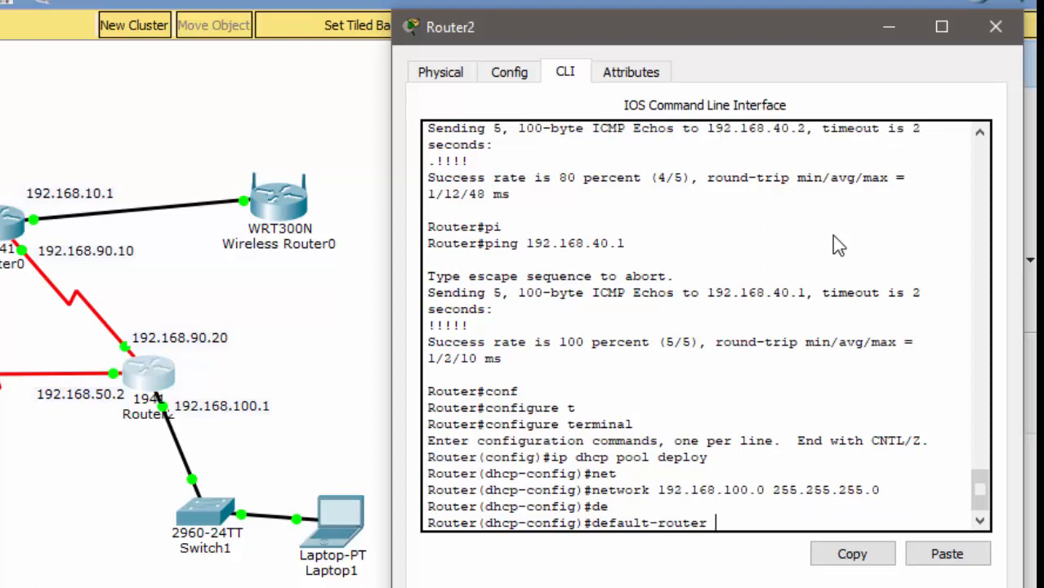
{"action": "type", "text": "192.168.100"}
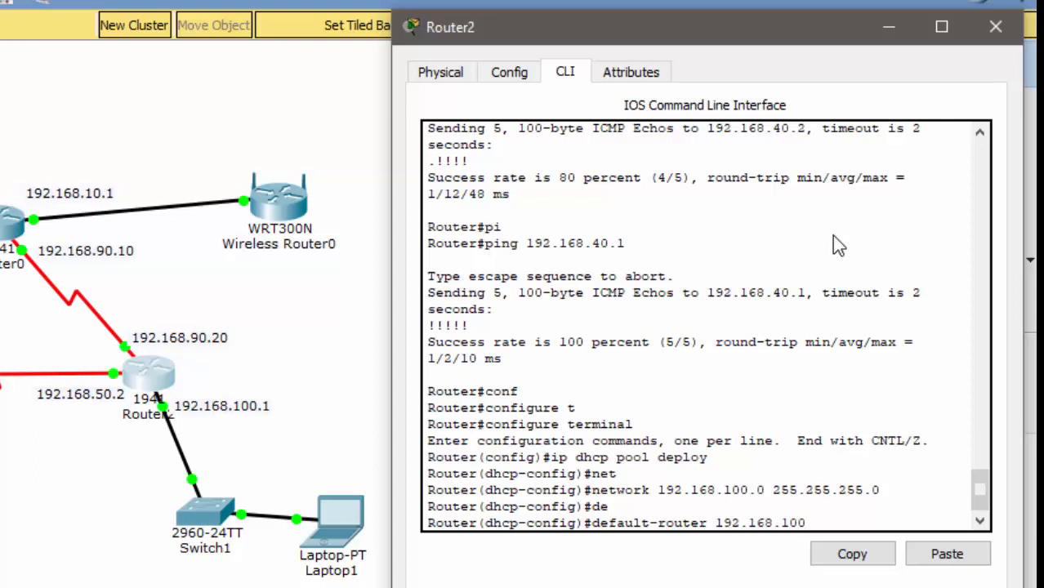
{"action": "type", "text": ".1"}
{"action": "key", "text": "Return"}
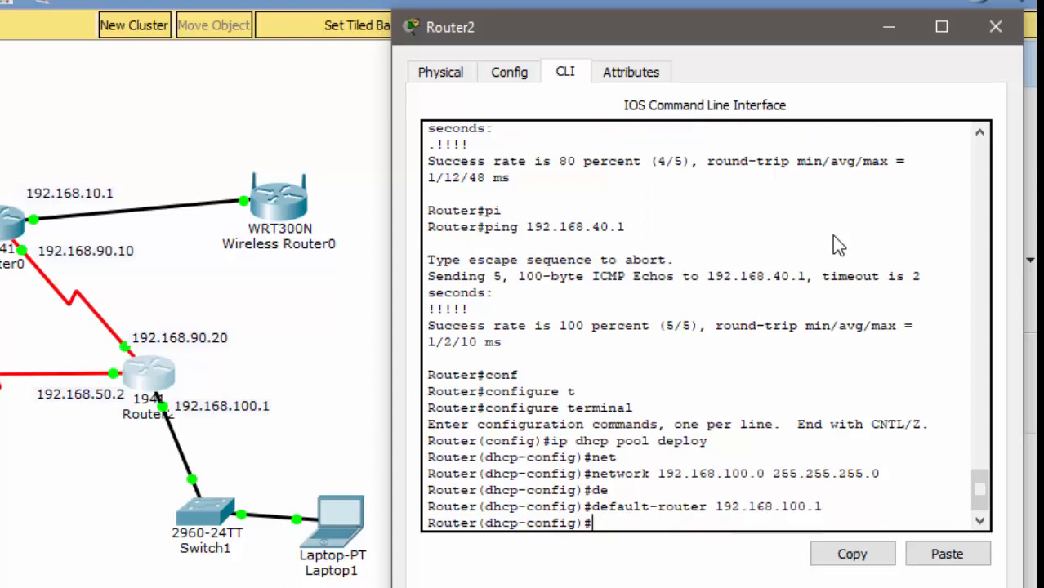
- Exit configuration mode on Router2, save the configuration with wr, and return to the topology
{"action": "type", "text": "ex"}
{"action": "key", "text": "Return"}
{"action": "key", "text": "Return"}
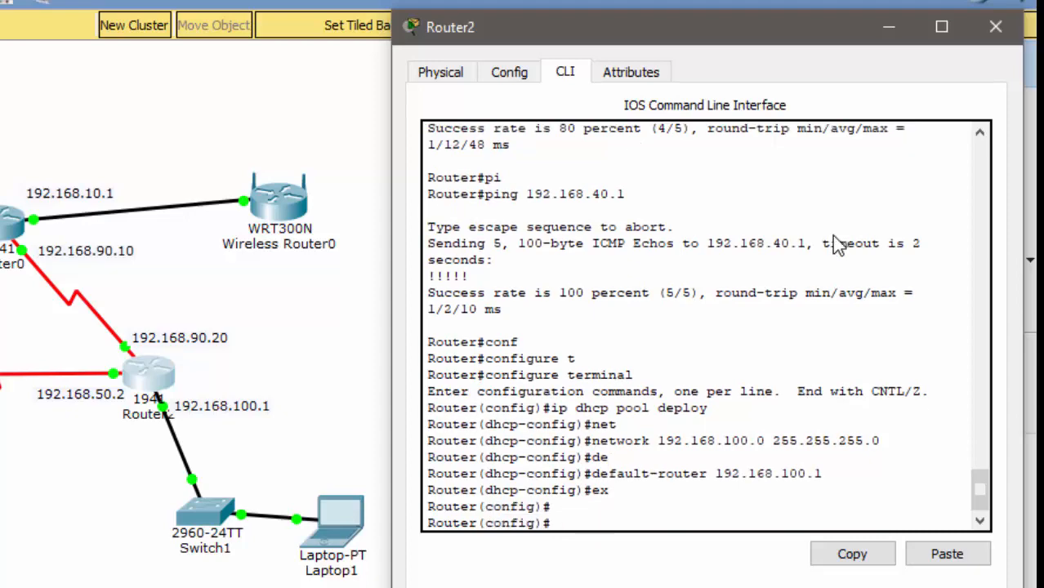
{"action": "type", "text": "ex"}
{"action": "key", "text": "Return"}
{"action": "type", "text": "wr"}
{"action": "key", "text": "Return"}
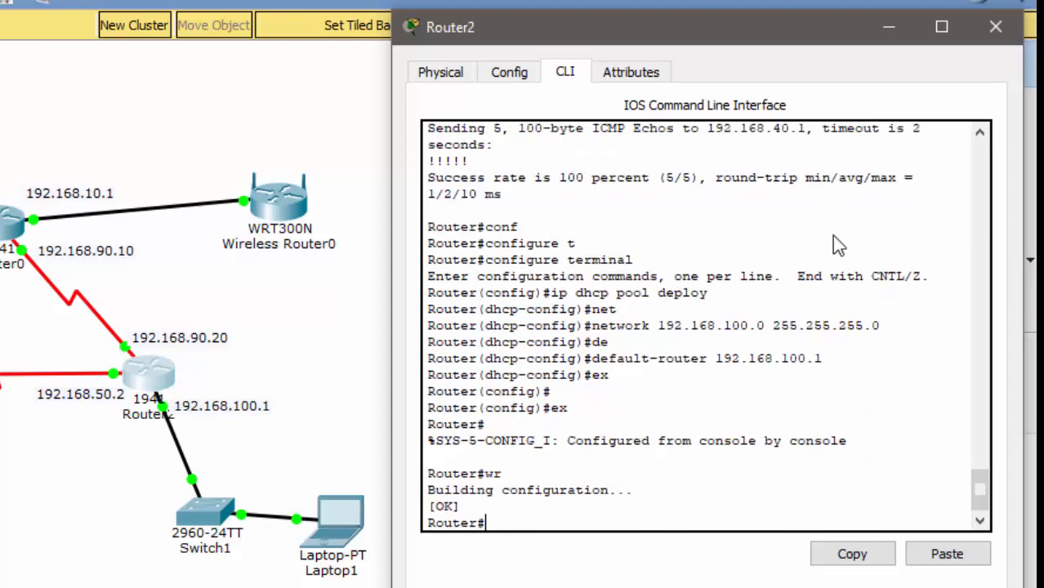
{"action": "key", "text": "Return"}
{"action": "key", "text": "Return"}
{"action": "key", "text": "Return"}
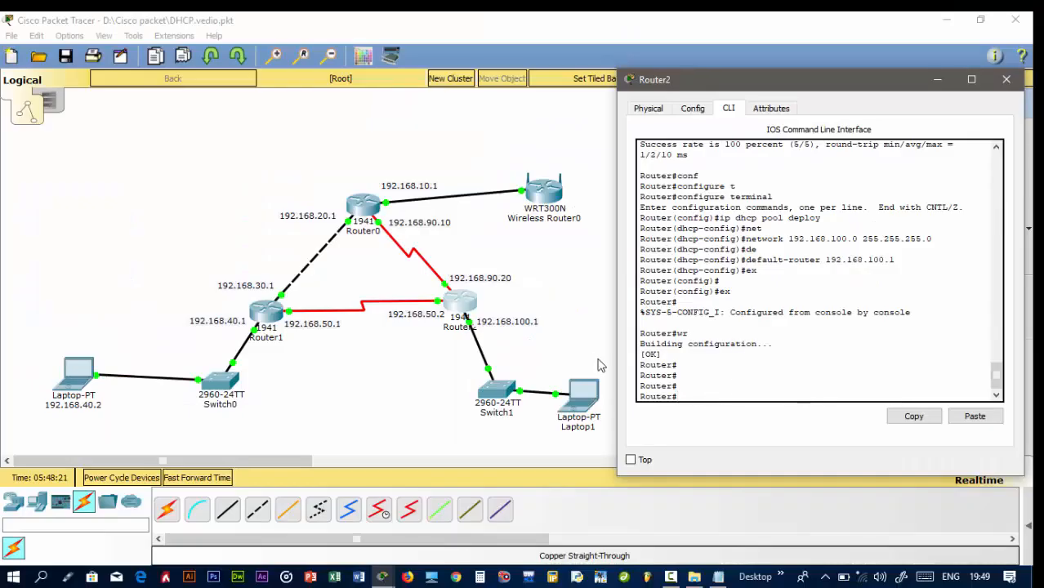
{"action": "left_click", "coordinate": [567, 314]}
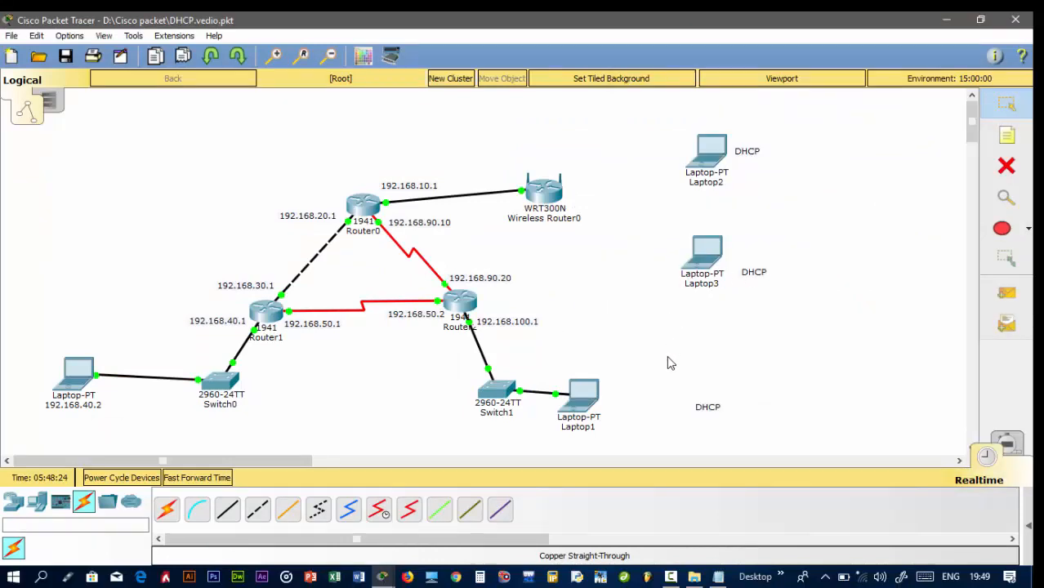
- Open Laptop1's IP configuration and switch its IPv4 addressing to DHCP
{"action": "left_click", "coordinate": [580, 395]}
{"action": "left_click", "coordinate": [320, 148]}
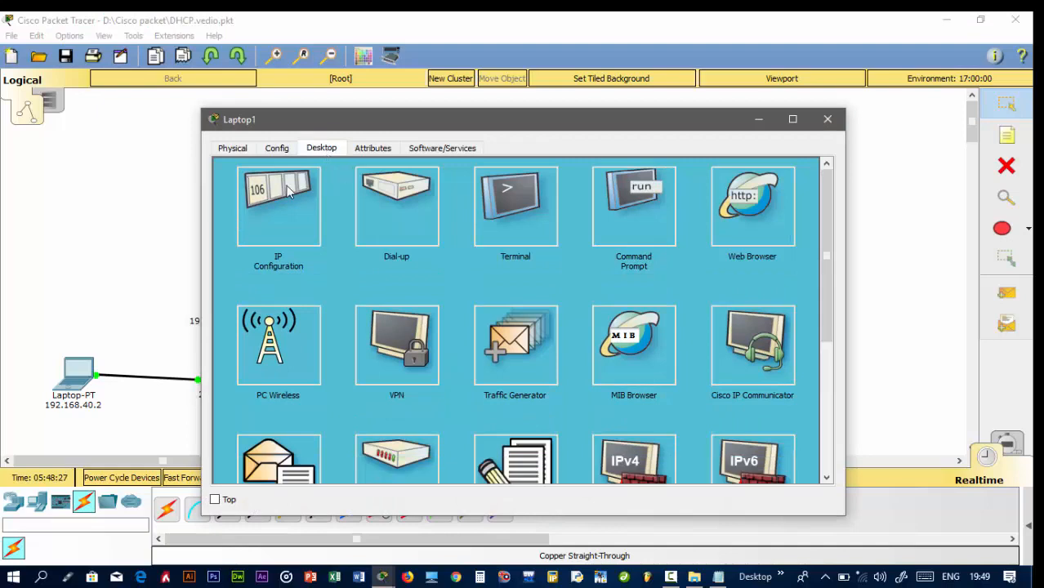
{"action": "left_click", "coordinate": [287, 193]}
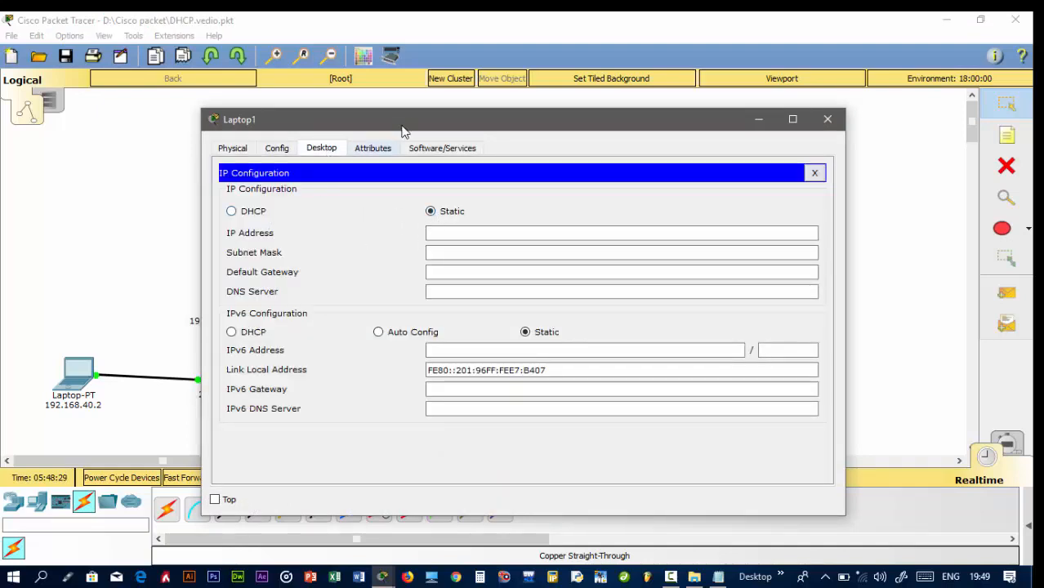
{"action": "left_click_drag", "start_coordinate": [401, 124], "coordinate": [646, 112]}
{"action": "left_click", "coordinate": [512, 201]}
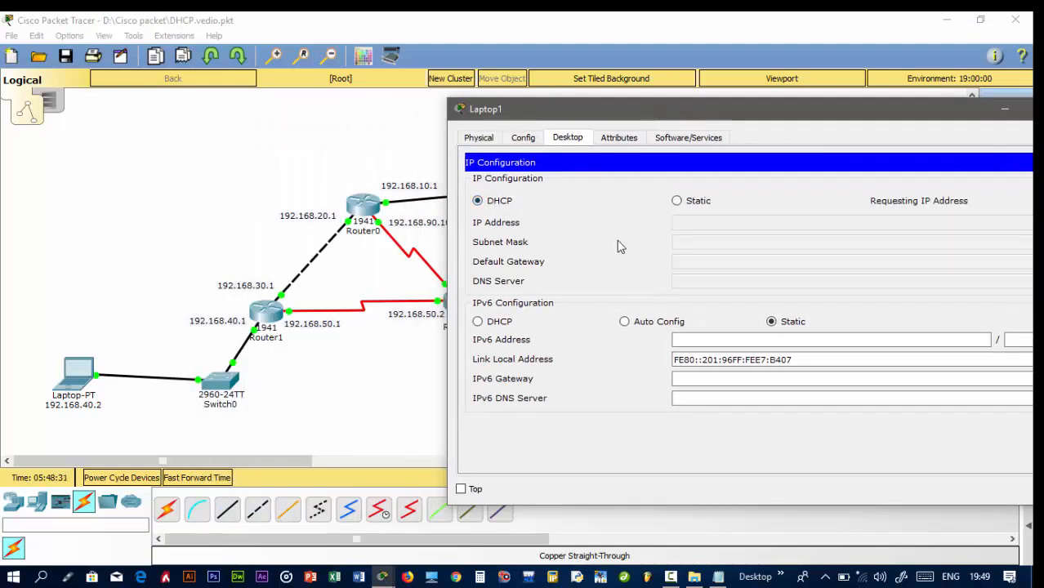
- Check the IPv4 addressing that Laptop1 obtains through DHCP
{"action": "left_click_drag", "start_coordinate": [729, 115], "coordinate": [841, 98]}
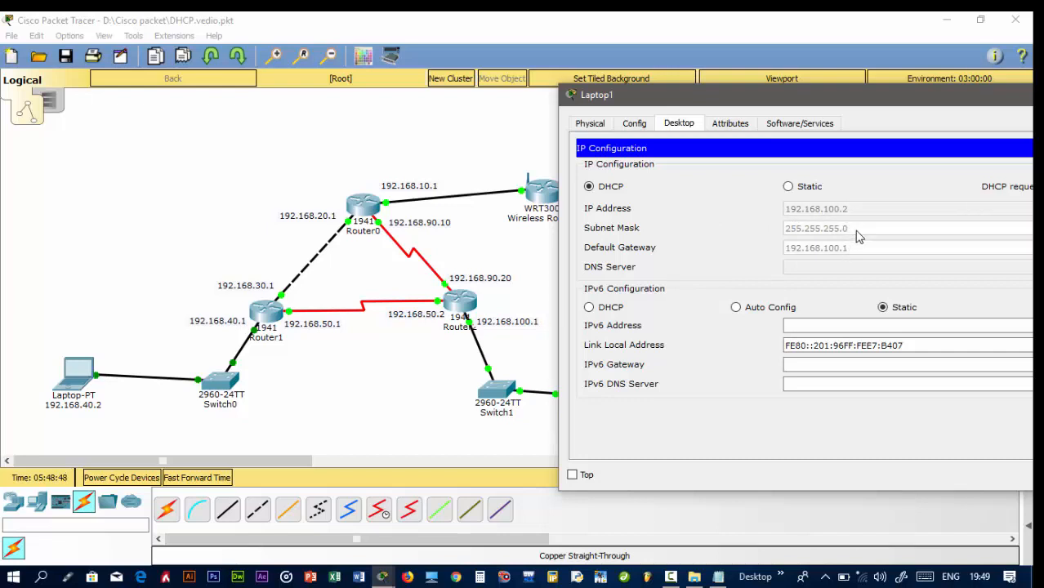
{"action": "left_click_drag", "start_coordinate": [871, 106], "coordinate": [721, 103]}
{"action": "left_click_drag", "start_coordinate": [903, 107], "coordinate": [791, 105]}
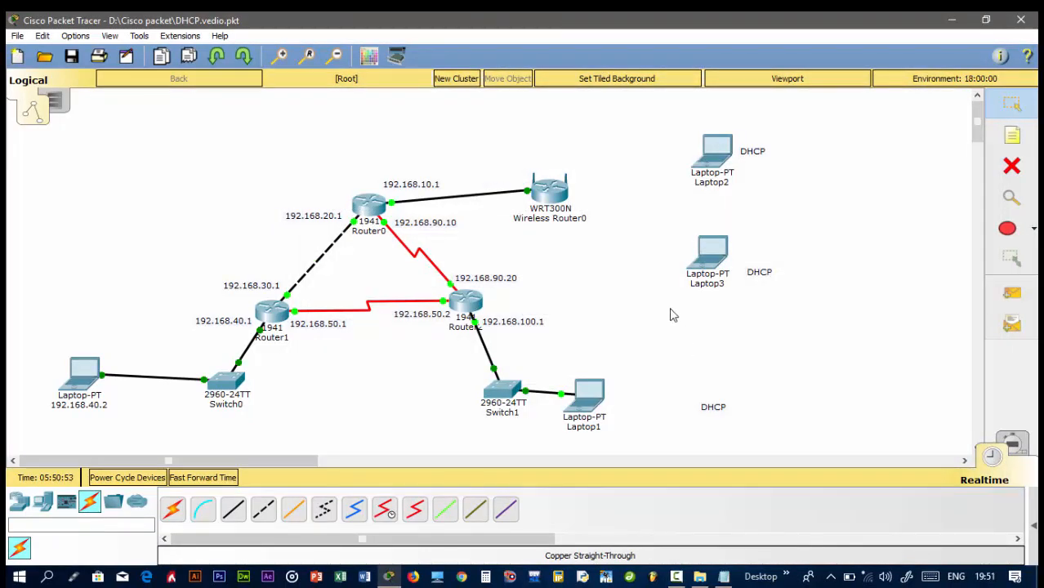
- Shift Laptop2 slightly toward the wireless router, and add a smartphone just above Wireless Router0
{"action": "left_click_drag", "start_coordinate": [719, 159], "coordinate": [699, 165]}
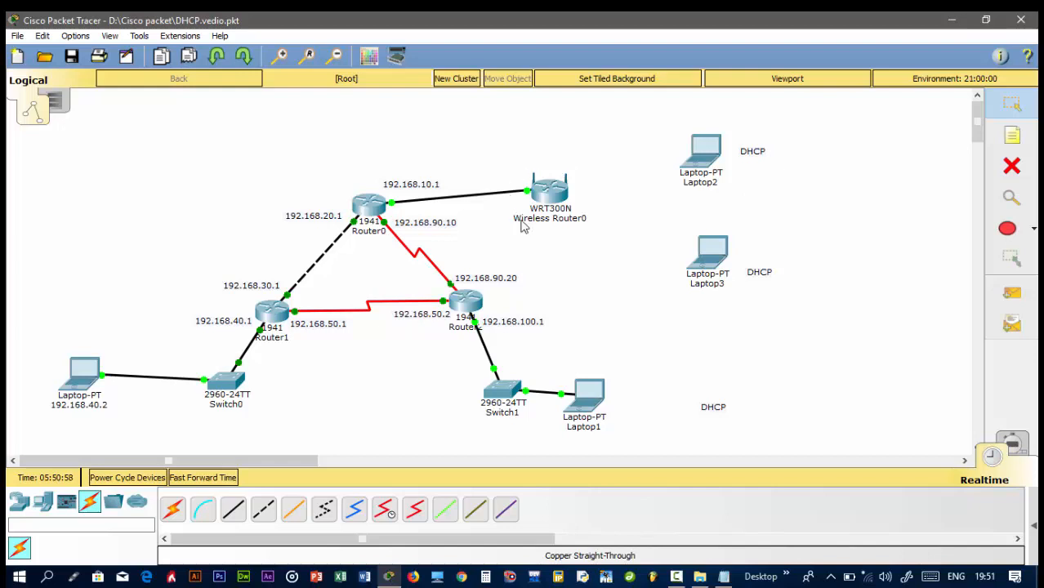
{"action": "left_click", "coordinate": [19, 503]}
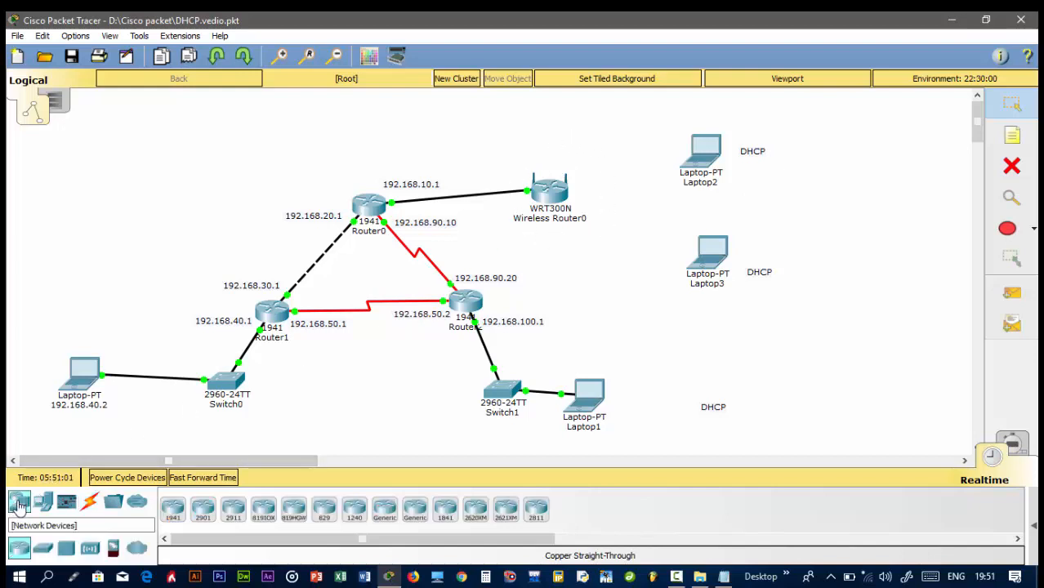
{"action": "left_click", "coordinate": [42, 548]}
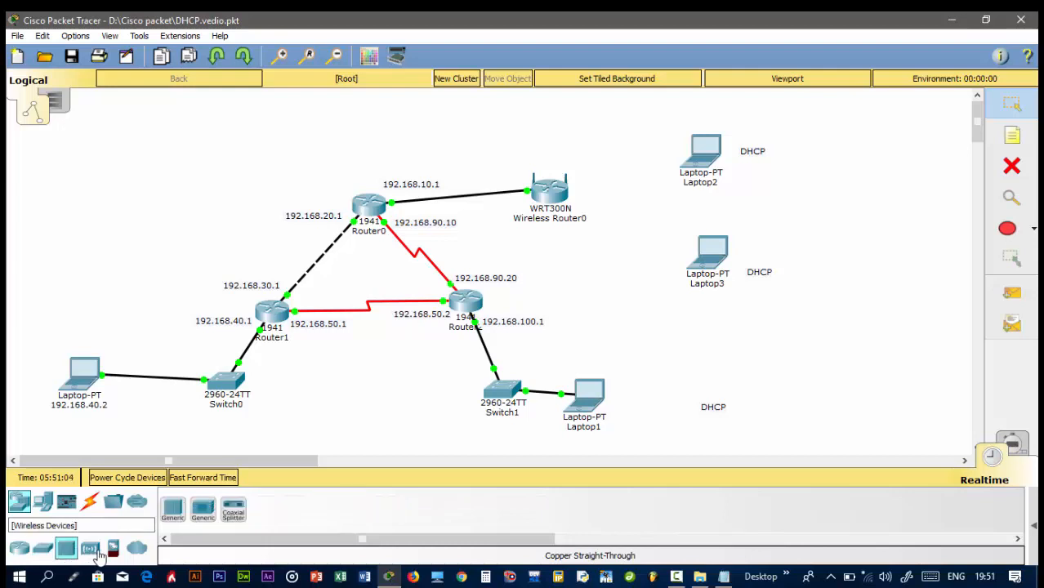
{"action": "left_click", "coordinate": [89, 548]}
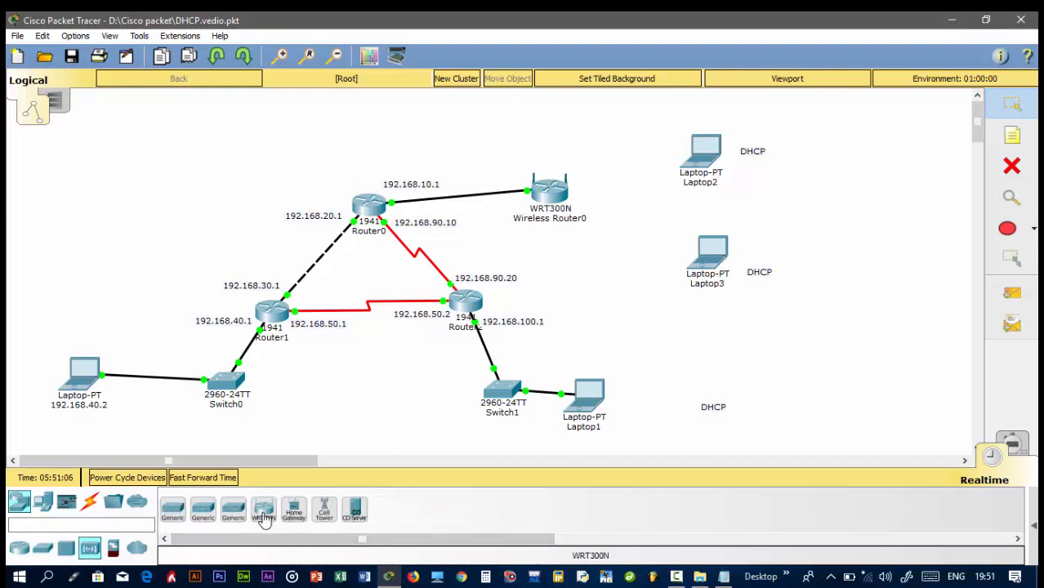
{"action": "left_click", "coordinate": [114, 551]}
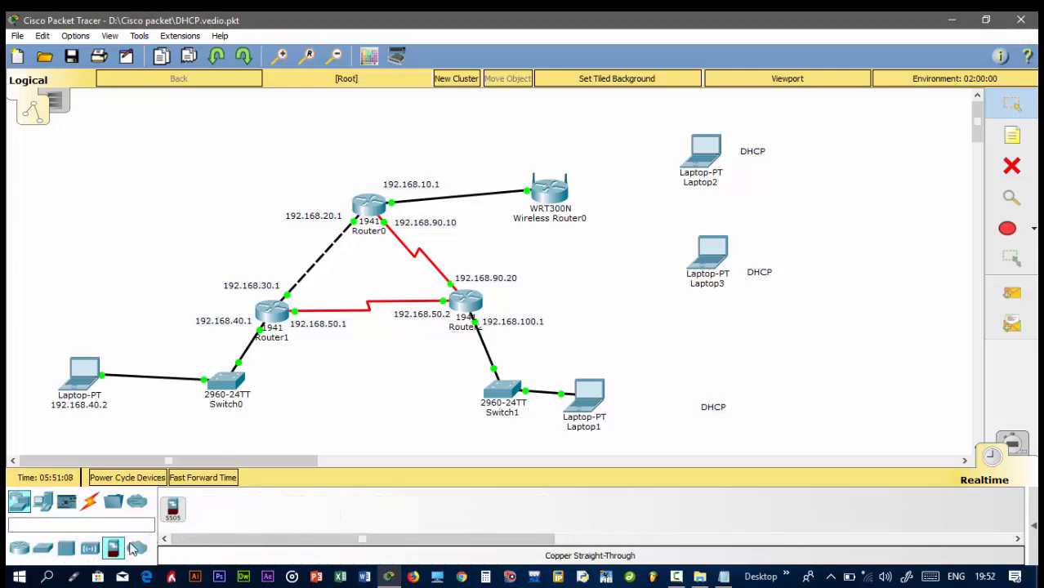
{"action": "left_click", "coordinate": [45, 499]}
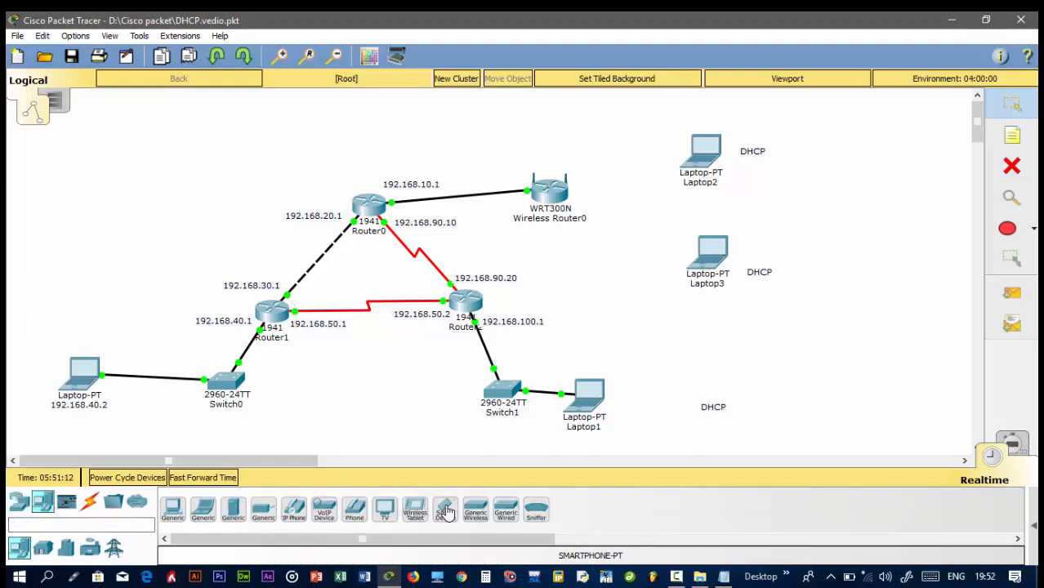
{"action": "left_click_drag", "start_coordinate": [445, 510], "coordinate": [629, 113]}
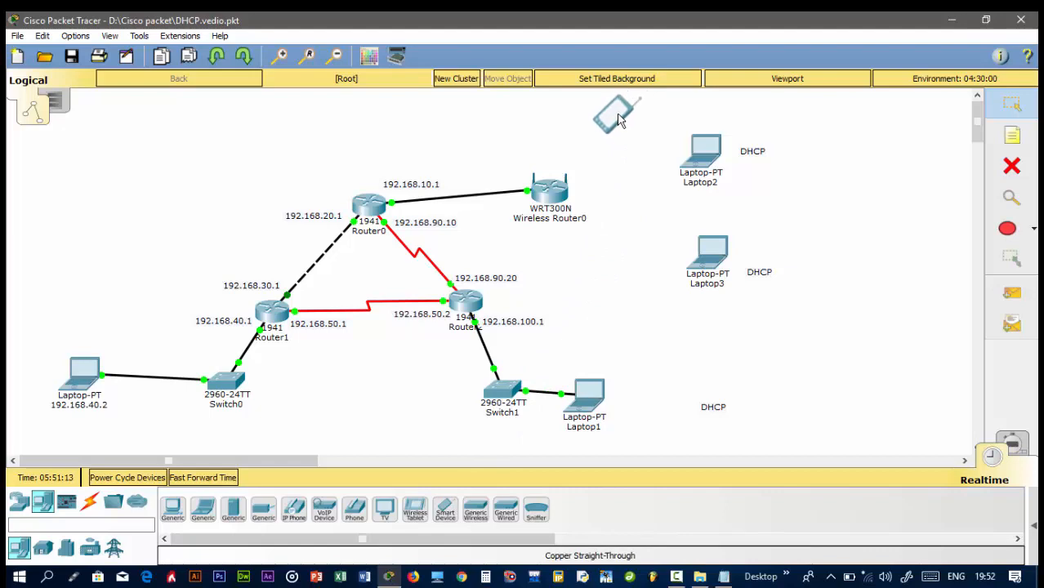
{"action": "left_click", "coordinate": [624, 111]}
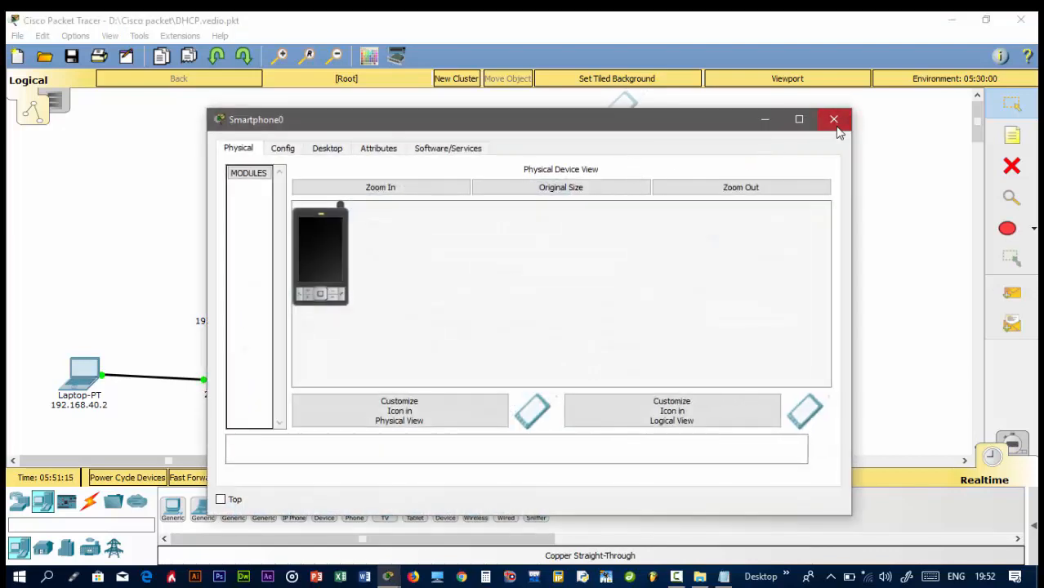
{"action": "left_click", "coordinate": [837, 126]}
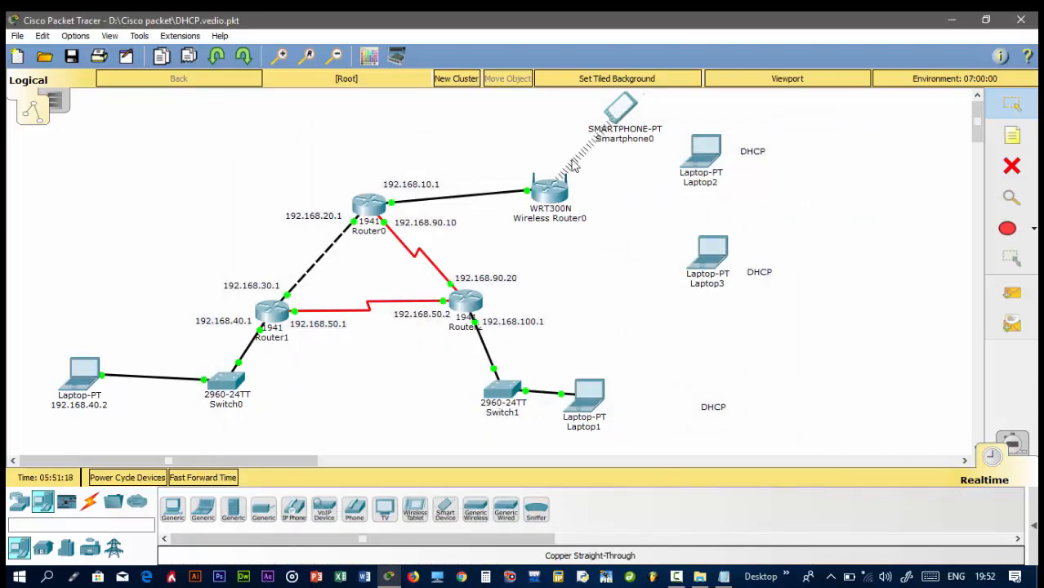
{"action": "left_click_drag", "start_coordinate": [625, 118], "coordinate": [581, 119]}
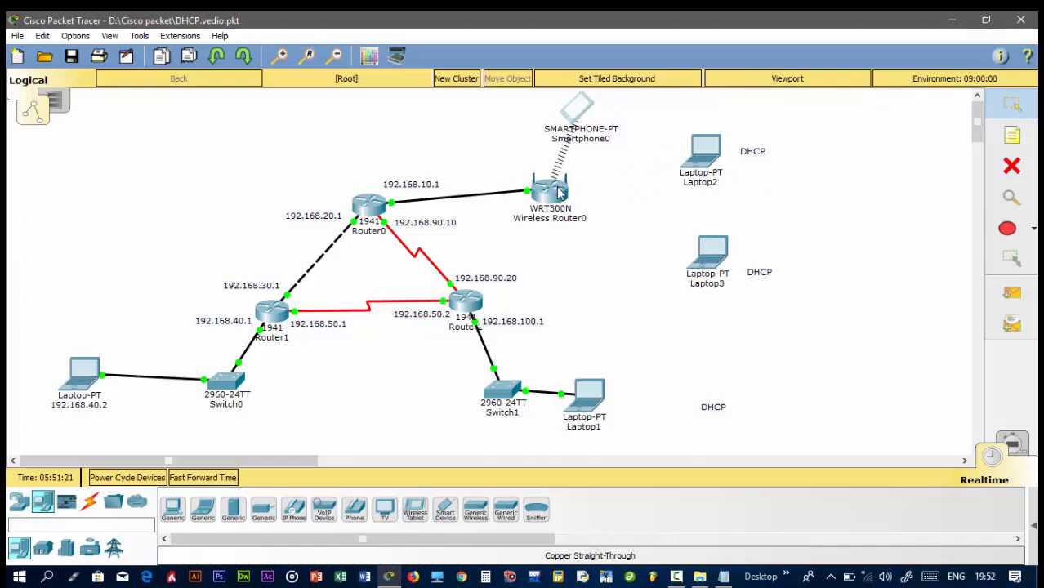
- Open Wireless Router0's Internet settings and set its IP configuration to Static
{"action": "mouse_move", "coordinate": [556, 191]}
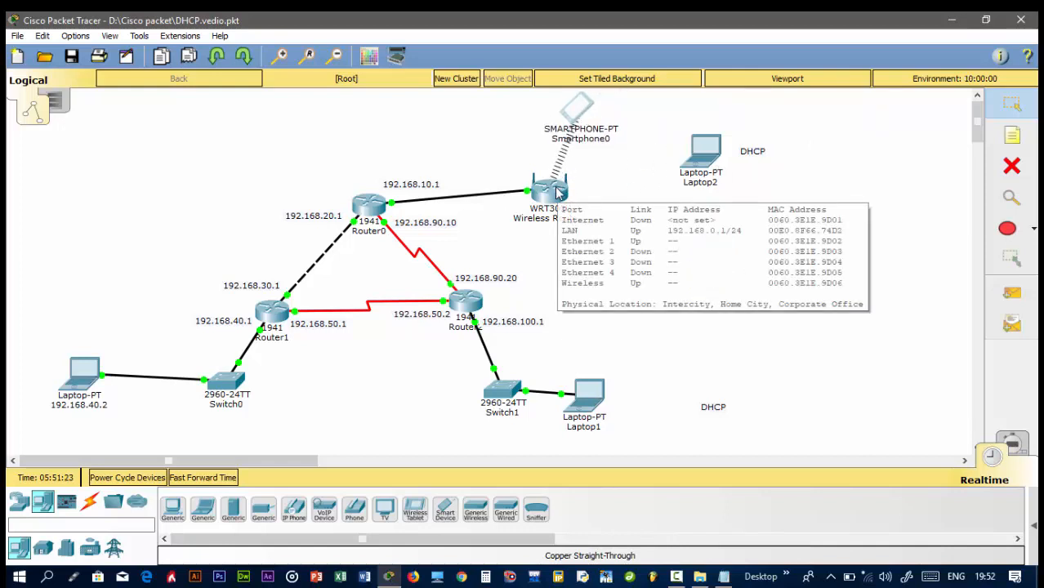
{"action": "left_click", "coordinate": [554, 199]}
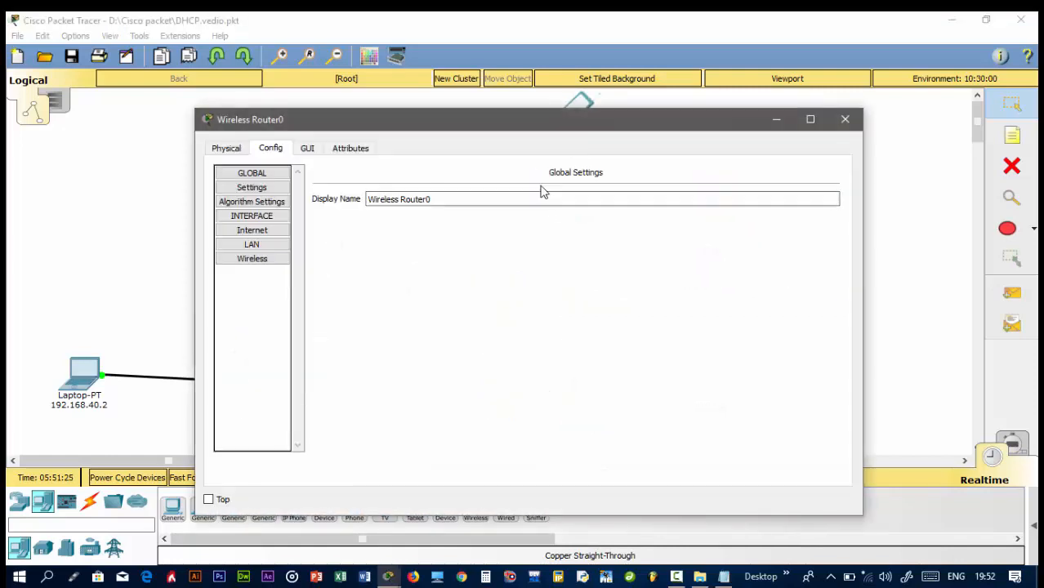
{"action": "left_click_drag", "start_coordinate": [535, 121], "coordinate": [913, 114]}
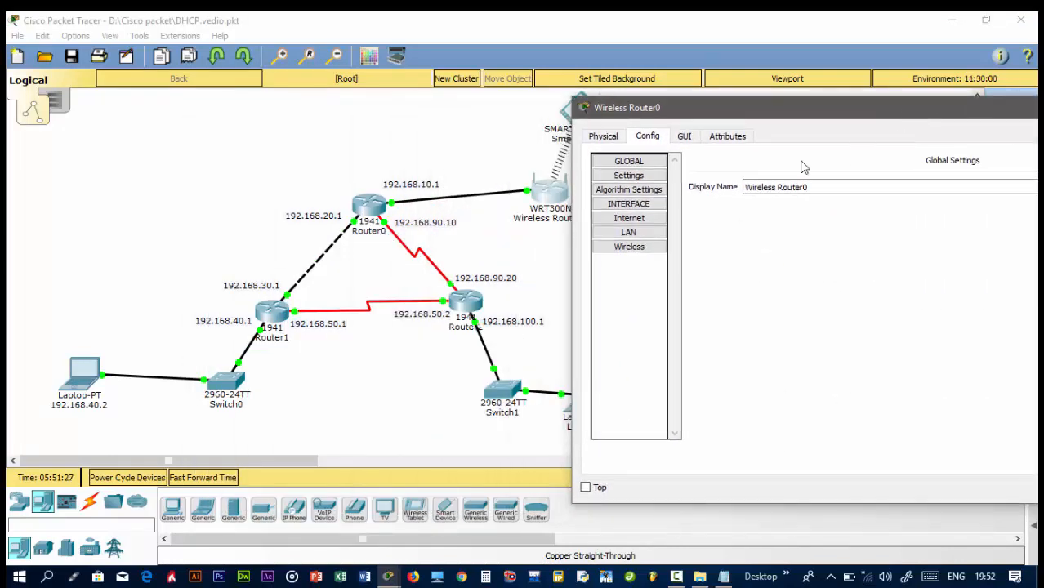
{"action": "left_click", "coordinate": [649, 219]}
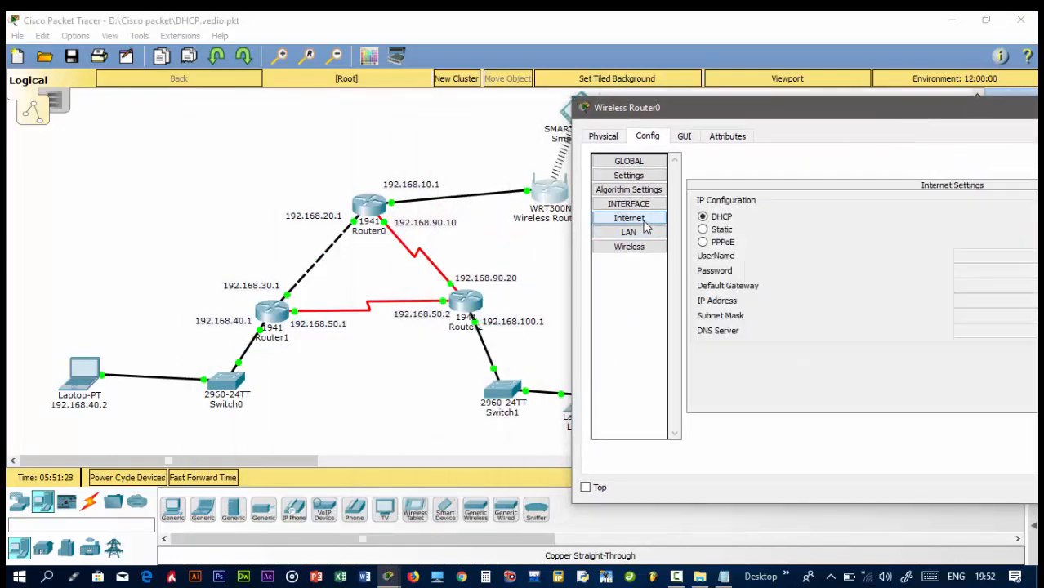
{"action": "left_click", "coordinate": [702, 230]}
{"action": "left_click_drag", "start_coordinate": [835, 103], "coordinate": [821, 86]}
- Copy Router0's 192.168.10.1 address label and paste it as Wireless Router0's Internet default gateway
{"action": "left_click", "coordinate": [948, 271]}
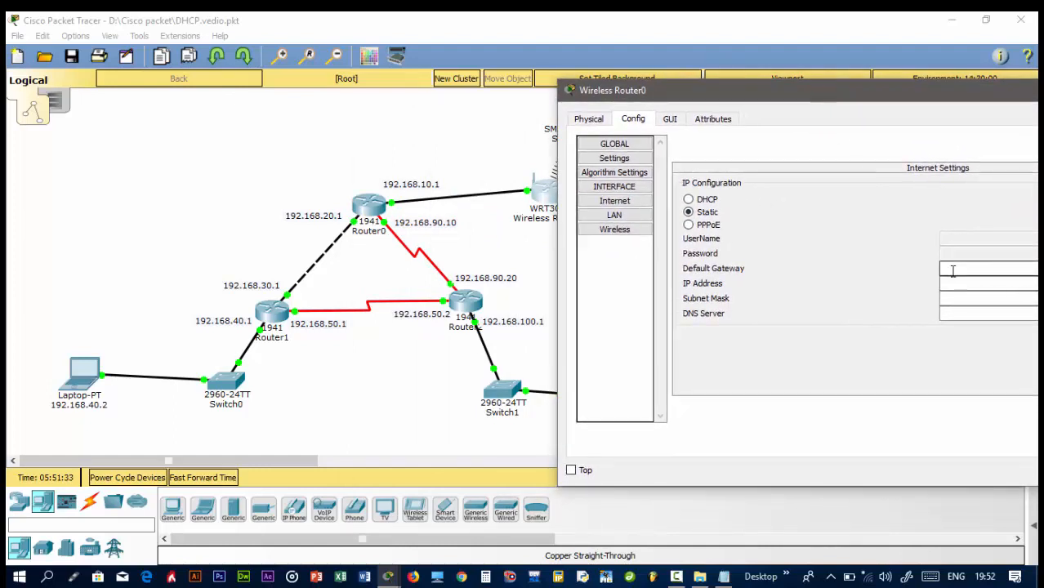
{"action": "left_click", "coordinate": [428, 192]}
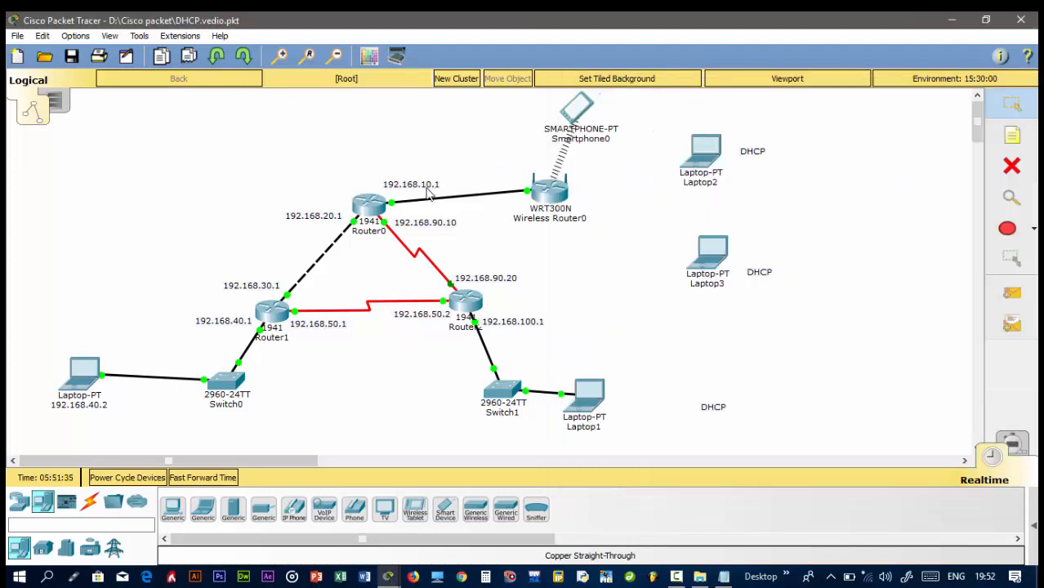
{"action": "double_click", "coordinate": [427, 187]}
{"action": "key", "text": "ctrl+a"}
{"action": "key", "text": "ctrl+c"}
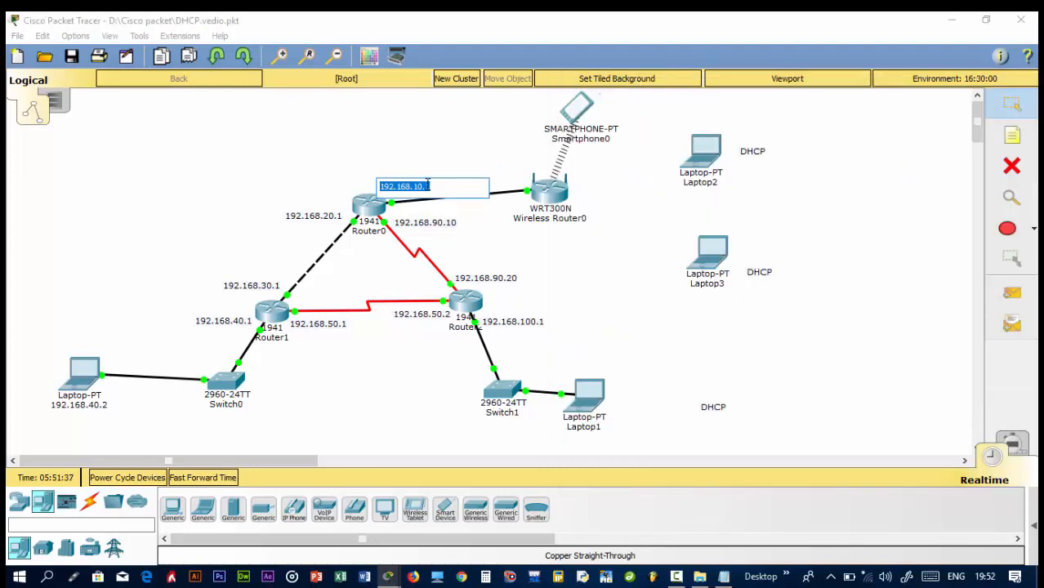
{"action": "left_click", "coordinate": [479, 169]}
{"action": "left_click", "coordinate": [543, 195]}
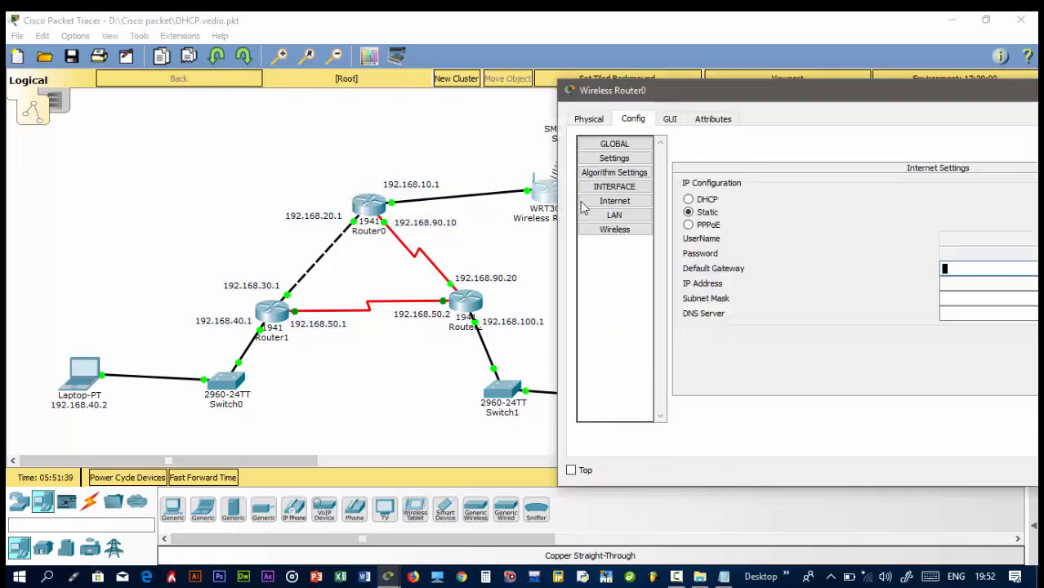
{"action": "key", "text": "ctrl+v"}
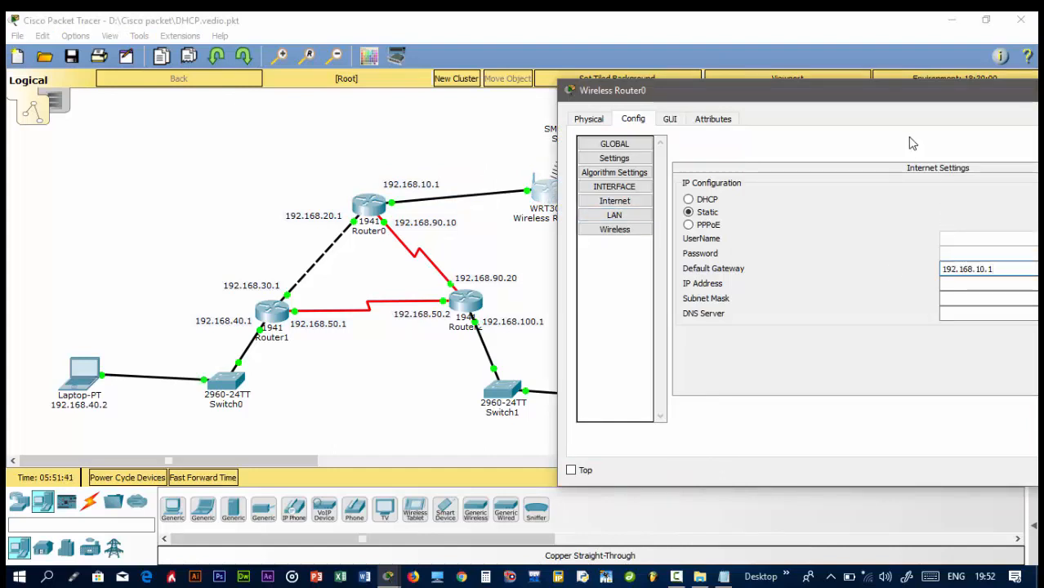
- Set Wireless Router0's Internet IP address to 192.168.10.2 with subnet mask 255.255.255.0
{"action": "left_click_drag", "start_coordinate": [900, 102], "coordinate": [889, 96]}
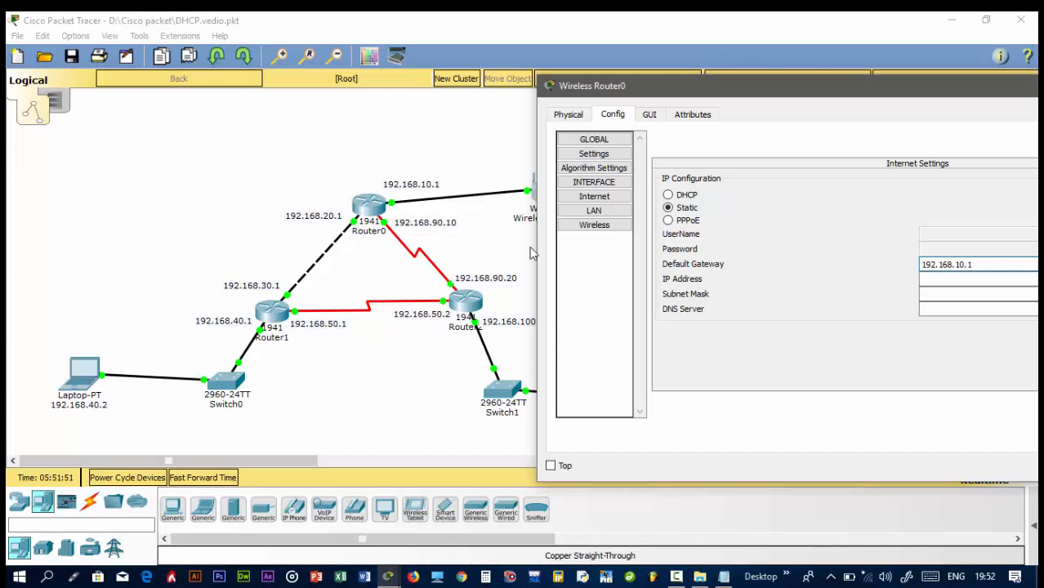
{"action": "key", "text": "Tab"}
{"action": "type", "text": "192.168.10.2"}
{"action": "left_click", "coordinate": [930, 294]}
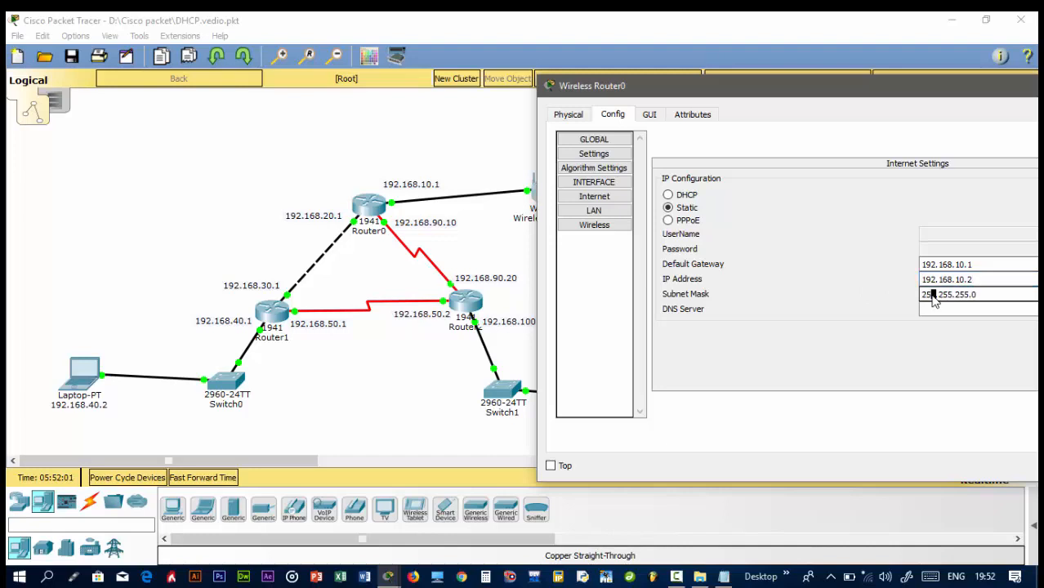
- Try to set Wireless Router0's LAN IP address to 192.168.10.1
{"action": "left_click", "coordinate": [605, 215]}
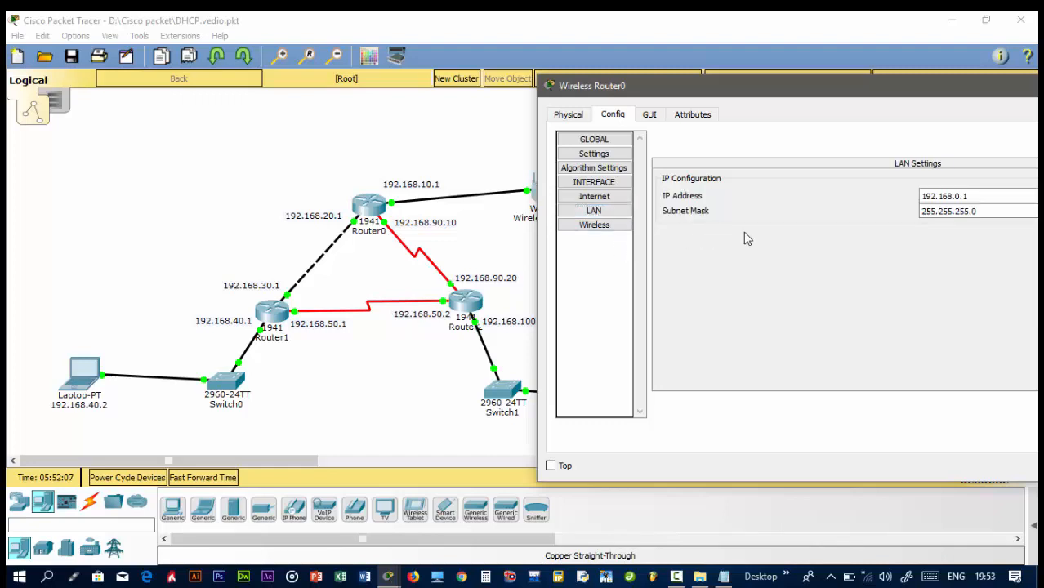
{"action": "left_click", "coordinate": [858, 74]}
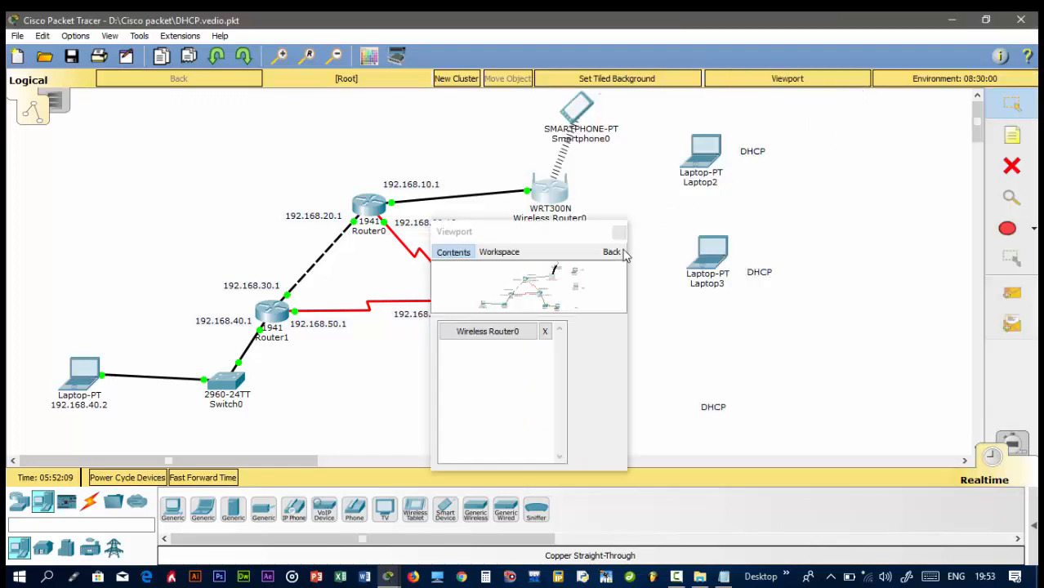
{"action": "left_click", "coordinate": [619, 234]}
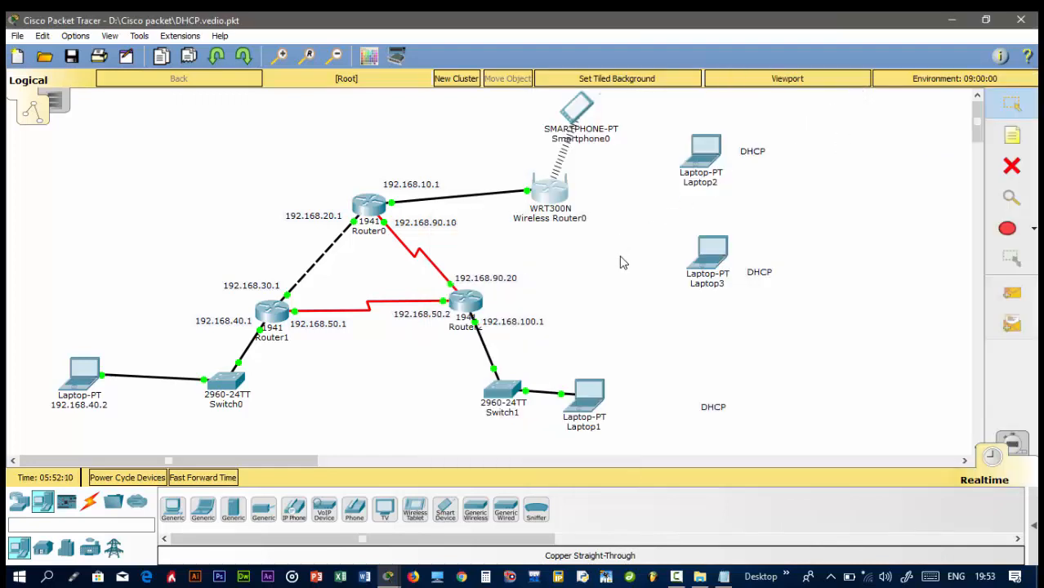
{"action": "left_click", "coordinate": [555, 192]}
{"action": "left_click_drag", "start_coordinate": [867, 99], "coordinate": [921, 139]}
{"action": "left_click", "coordinate": [1030, 240]}
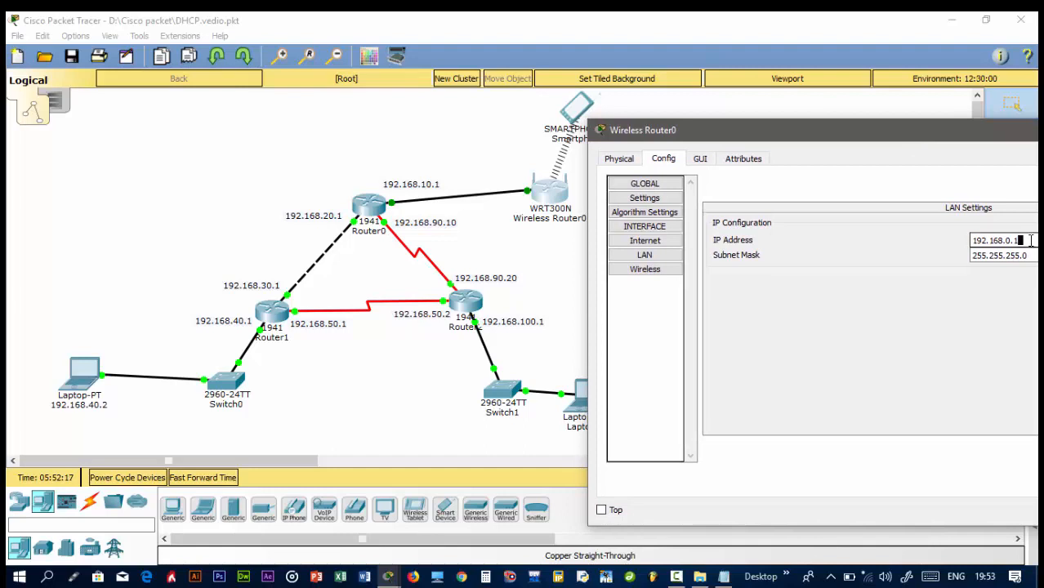
{"action": "key", "text": "BackSpace"}
{"action": "key", "text": "BackSpace"}
{"action": "type", "text": "10"}
{"action": "key", "text": "Return"}
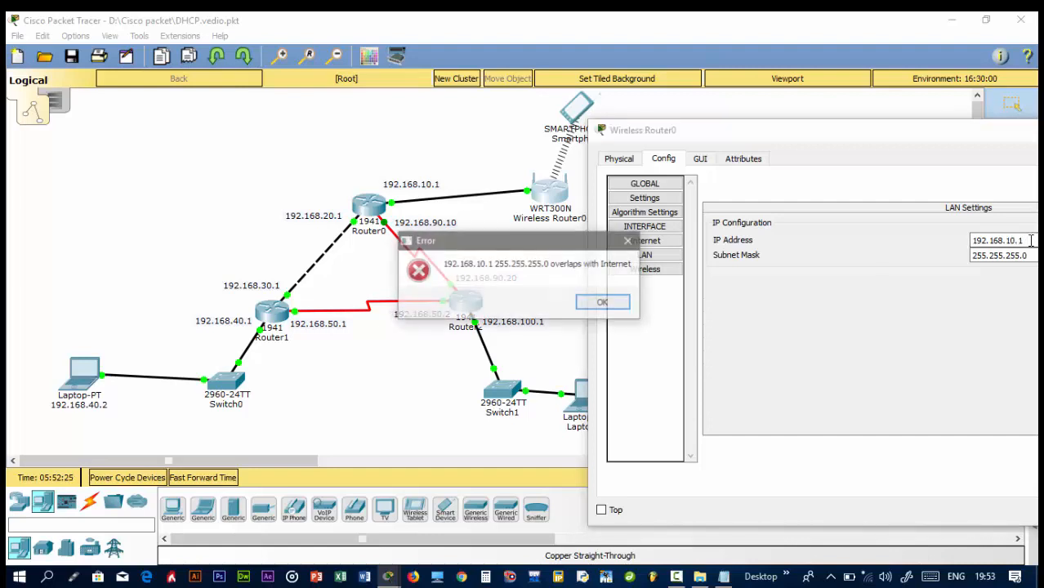
{"action": "left_click", "coordinate": [605, 302]}
- Open Wireless Router0's wireless settings, try WPA2-PSK authentication, and return authentication to Disabled
{"action": "left_click_drag", "start_coordinate": [827, 143], "coordinate": [695, 121]}
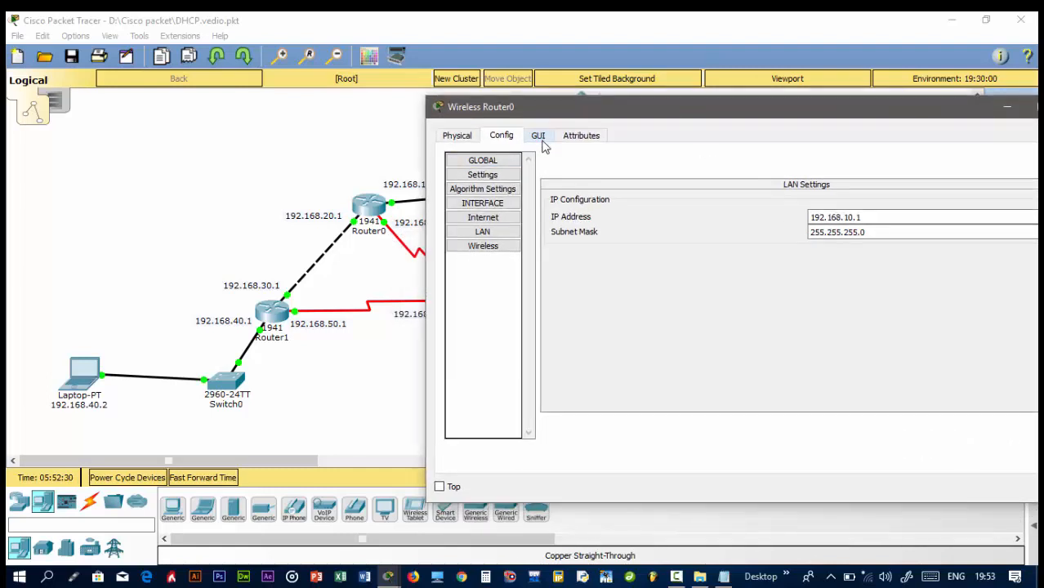
{"action": "left_click", "coordinate": [500, 246]}
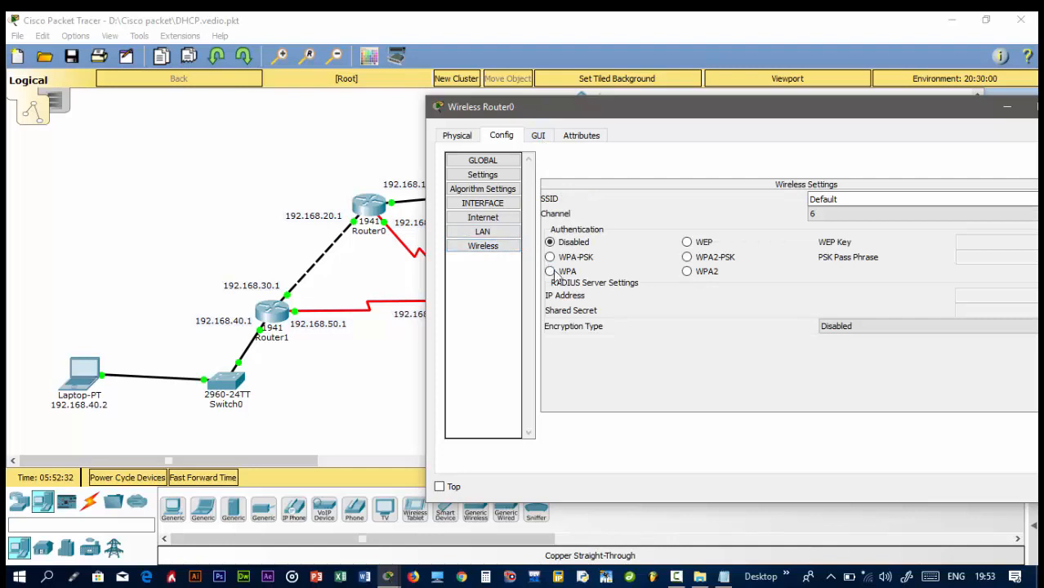
{"action": "left_click_drag", "start_coordinate": [665, 113], "coordinate": [537, 115]}
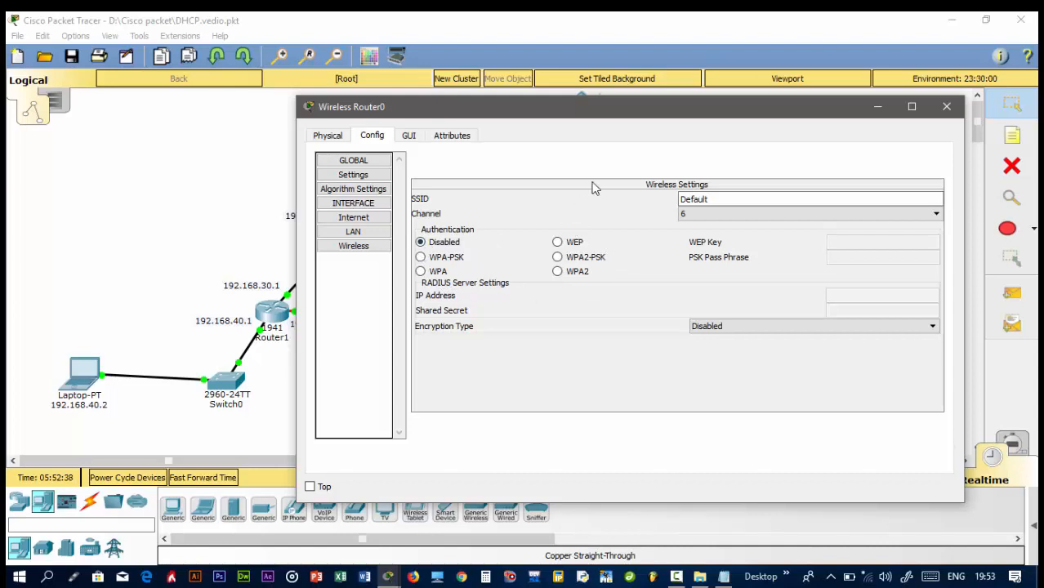
{"action": "left_click_drag", "start_coordinate": [645, 107], "coordinate": [622, 271]}
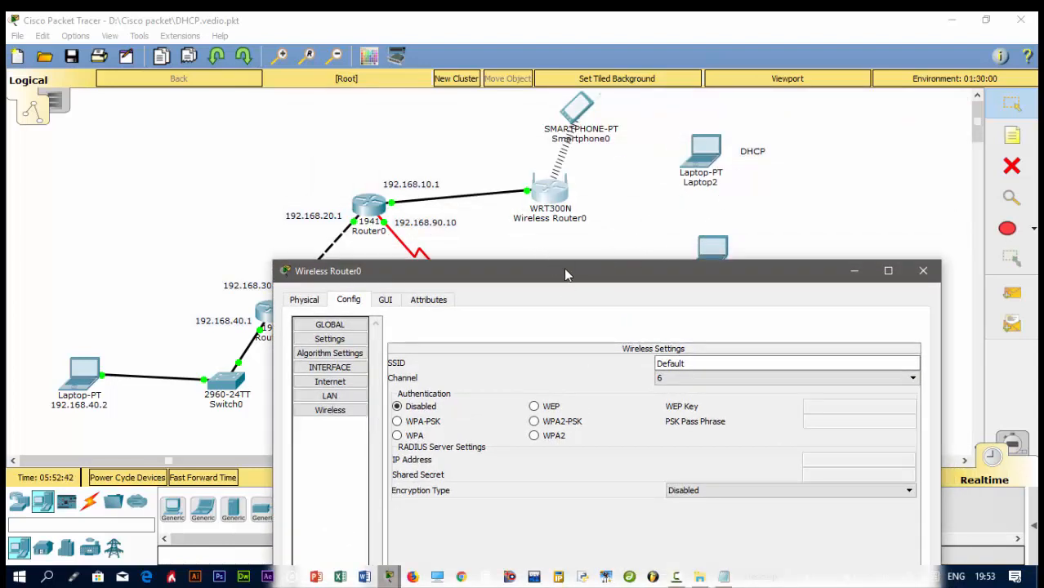
{"action": "left_click_drag", "start_coordinate": [563, 275], "coordinate": [581, 151]}
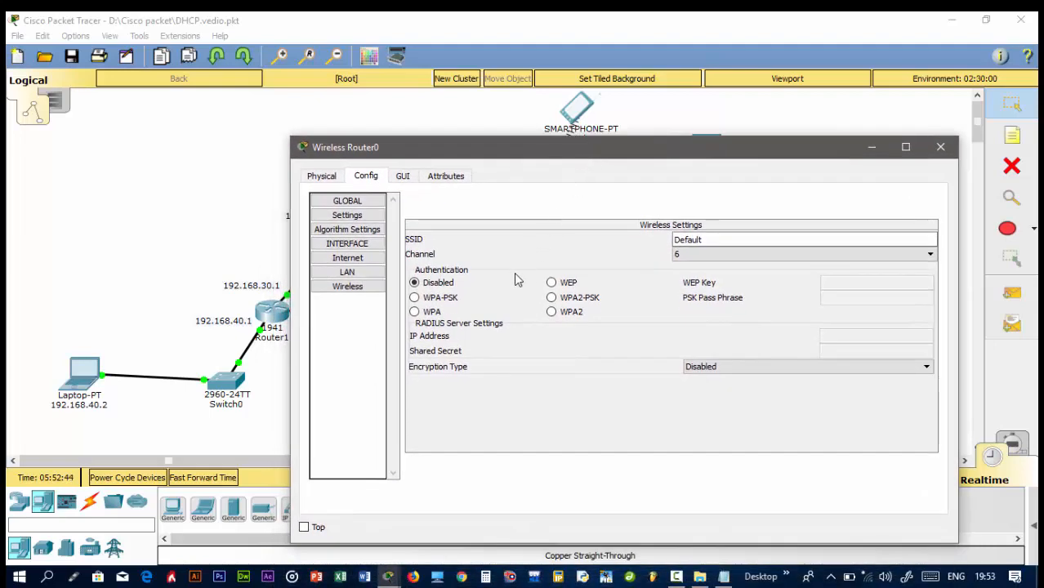
{"action": "left_click", "coordinate": [552, 299]}
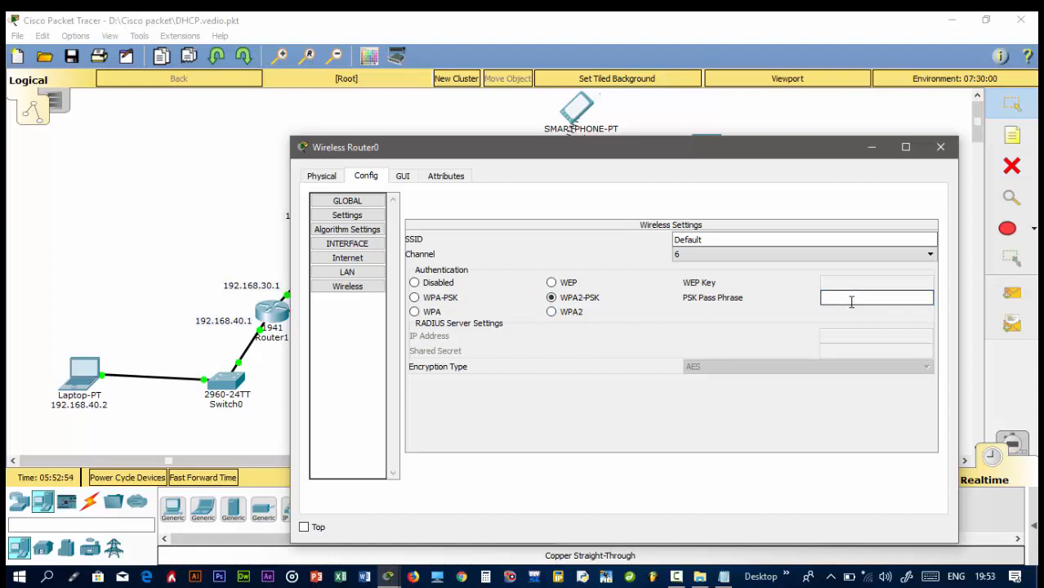
{"action": "left_click", "coordinate": [433, 283]}
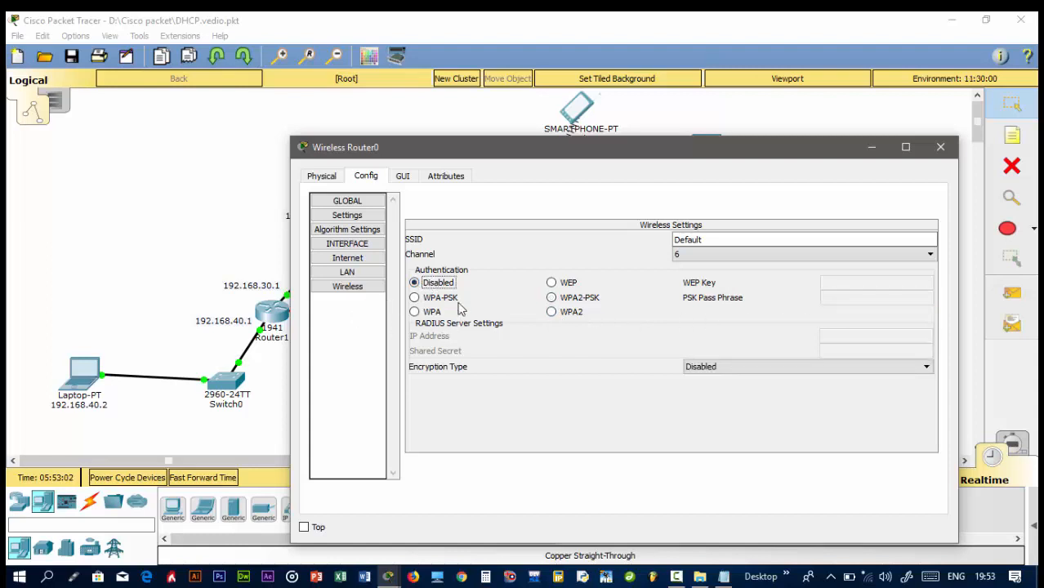
- Change Wireless Router0's LAN IP address to 192.168.1.1 in its router GUI, save the settings and close the device
{"action": "left_click", "coordinate": [403, 177]}
{"action": "scroll", "coordinate": [535, 319], "scroll_direction": "down", "scroll_amount": 3}
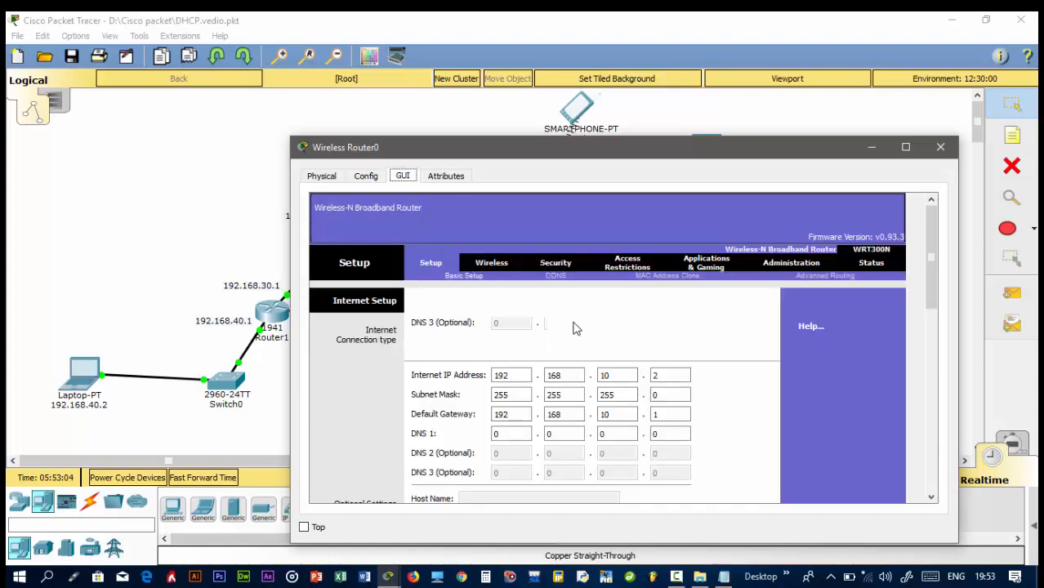
{"action": "left_click_drag", "start_coordinate": [572, 161], "coordinate": [796, 127]}
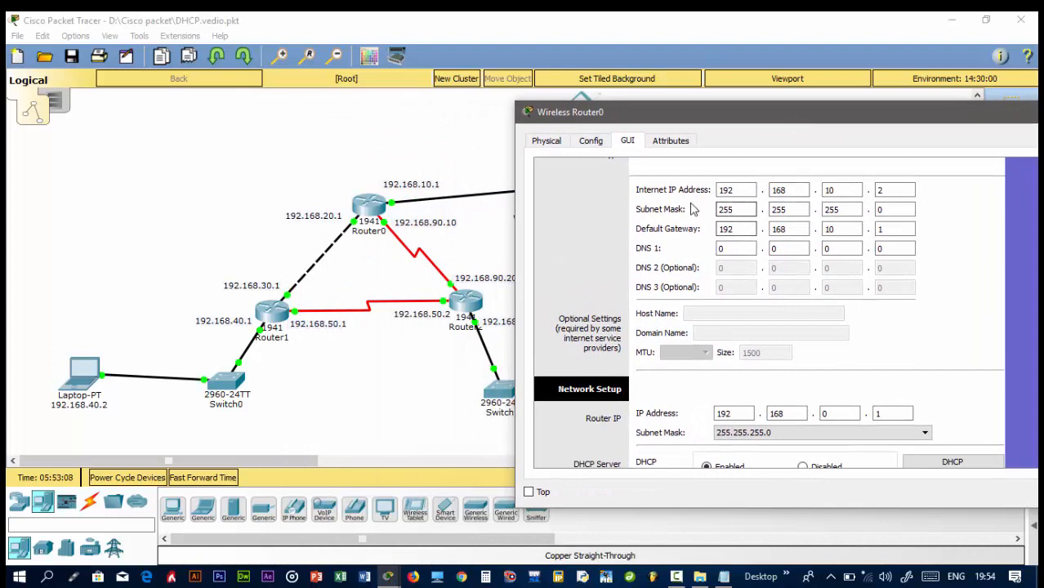
{"action": "left_click", "coordinate": [733, 194]}
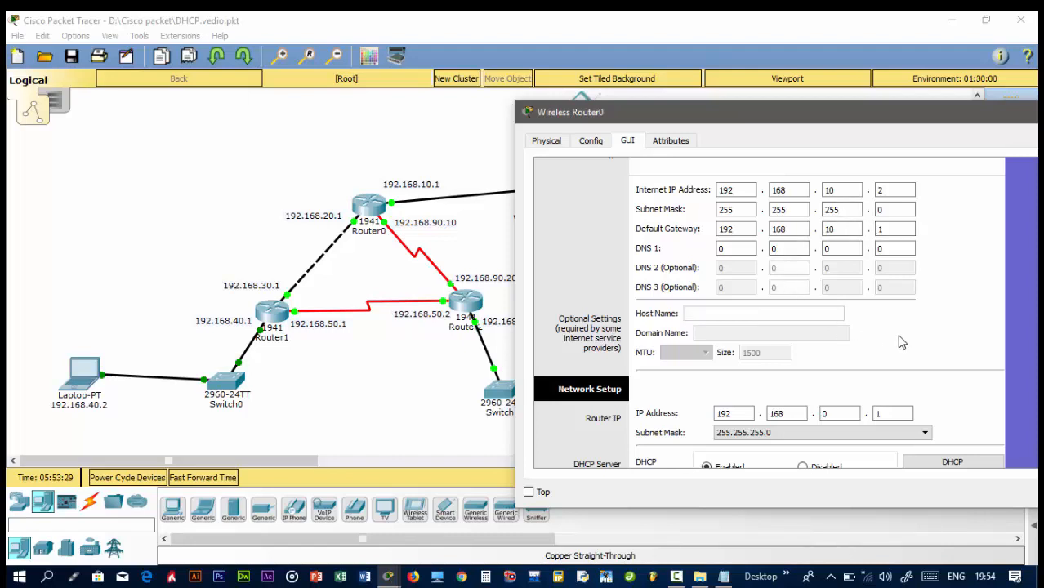
{"action": "scroll", "coordinate": [902, 341], "scroll_direction": "down", "scroll_amount": 3}
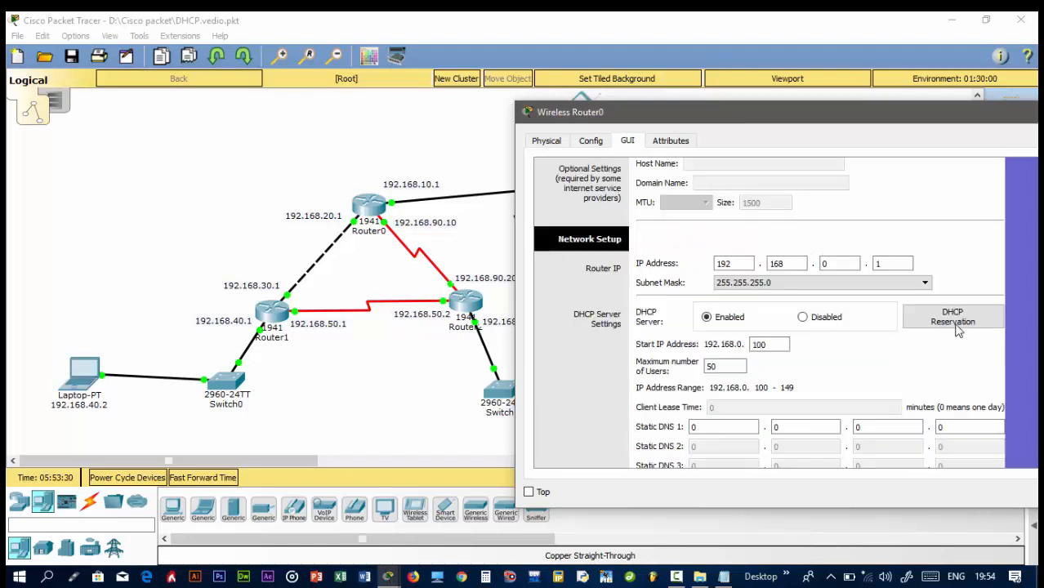
{"action": "left_click", "coordinate": [844, 264]}
{"action": "scroll", "coordinate": [876, 372], "scroll_direction": "down", "scroll_amount": 5}
{"action": "left_click", "coordinate": [842, 443]}
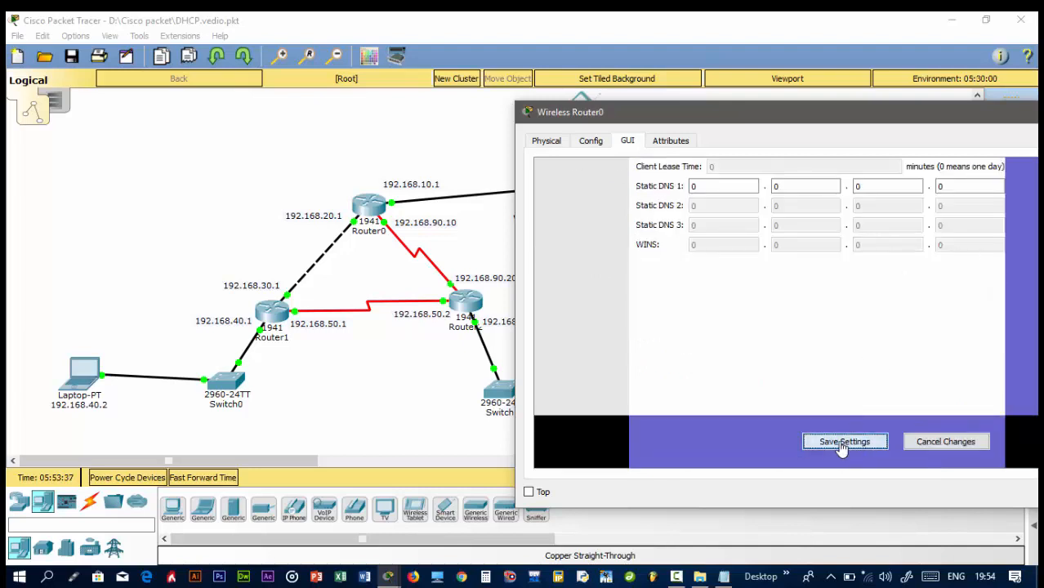
{"action": "left_click", "coordinate": [686, 142]}
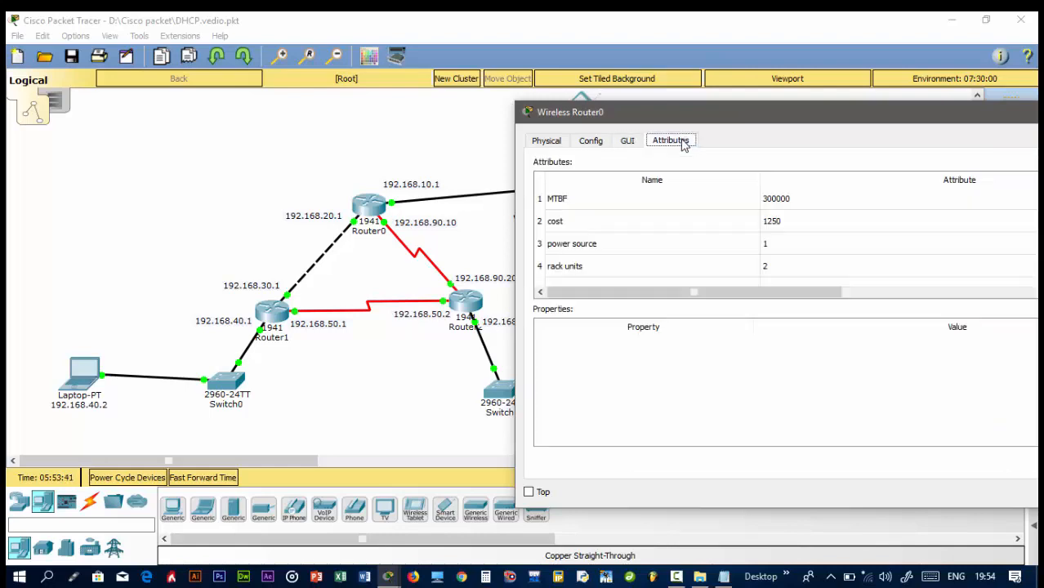
{"action": "left_click_drag", "start_coordinate": [790, 120], "coordinate": [469, 123]}
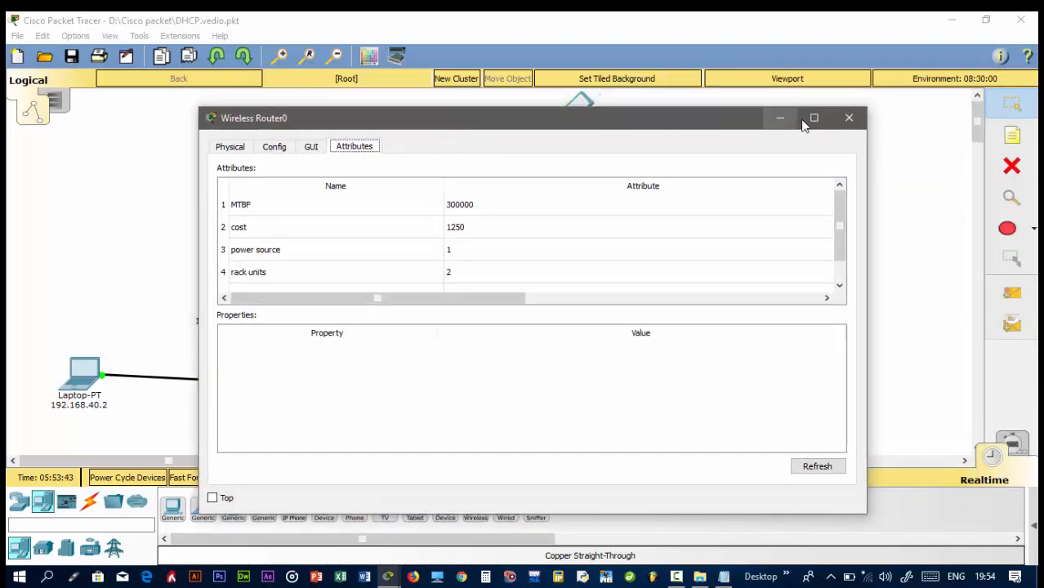
{"action": "left_click", "coordinate": [845, 119]}
- Replace Laptop3's Ethernet module with the WPC300N wireless module
{"action": "left_click", "coordinate": [712, 266]}
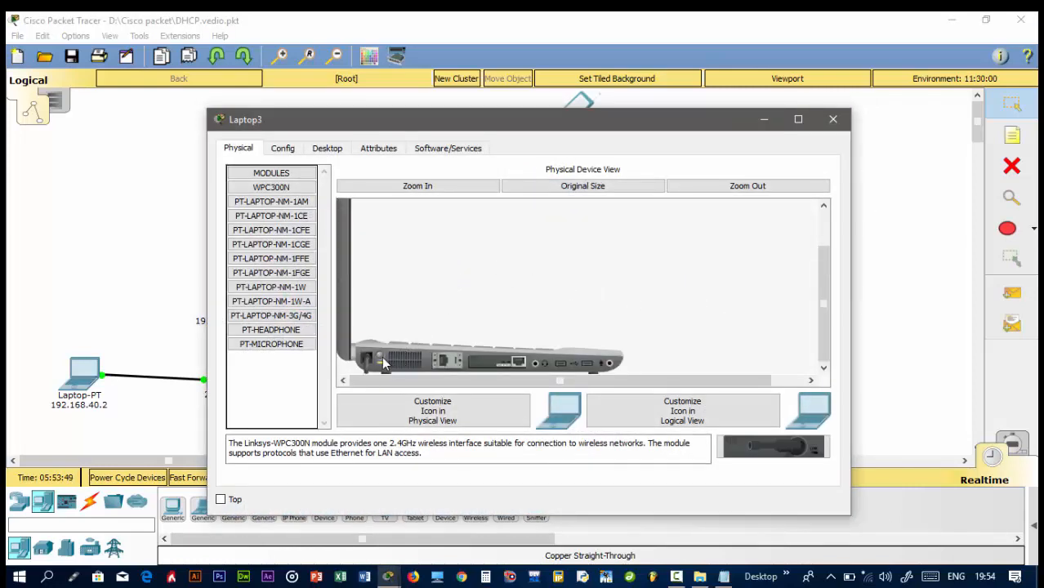
{"action": "left_click_drag", "start_coordinate": [472, 365], "coordinate": [500, 367]}
{"action": "left_click", "coordinate": [832, 120]}
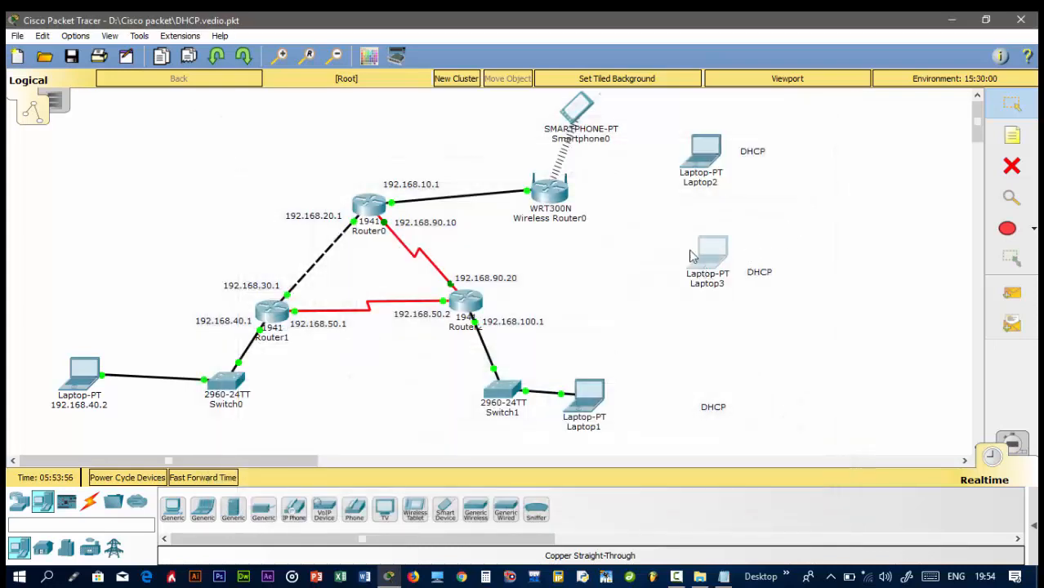
- Remove Laptop2's Ethernet module and move Laptop1 closer to its DHCP label
{"action": "left_click", "coordinate": [710, 165]}
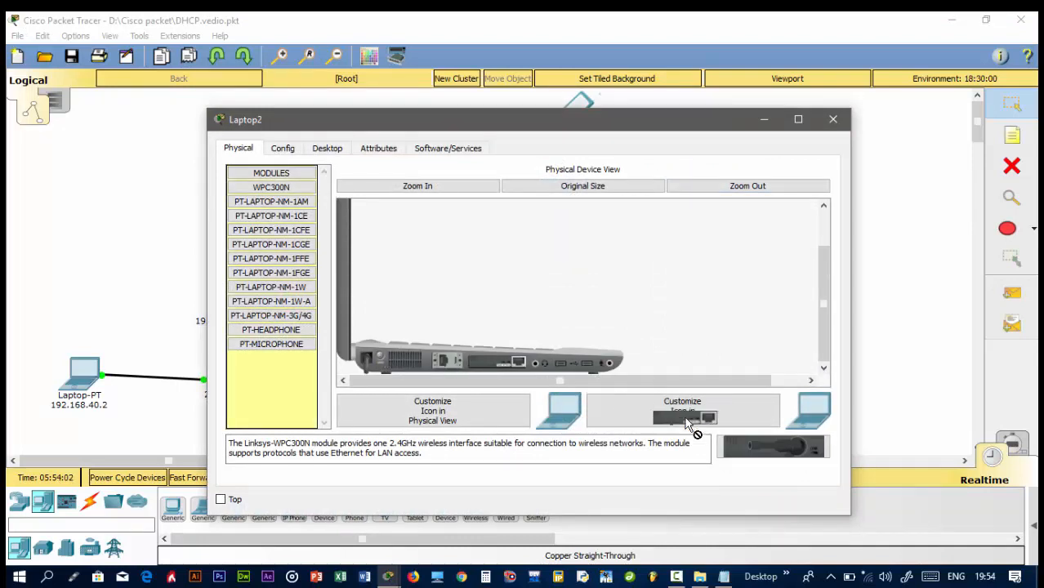
{"action": "left_click_drag", "start_coordinate": [773, 446], "coordinate": [389, 371]}
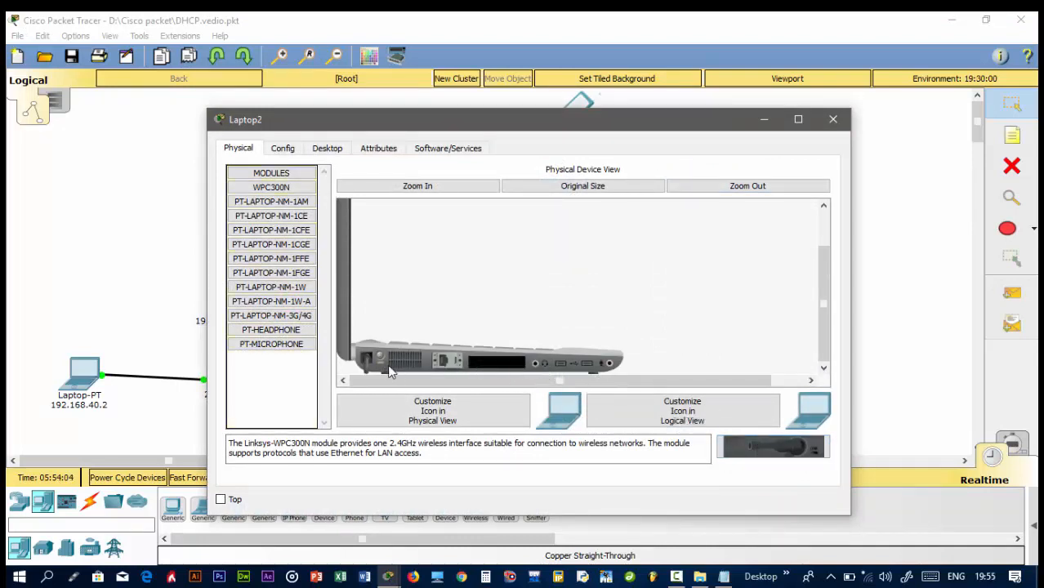
{"action": "left_click", "coordinate": [832, 119]}
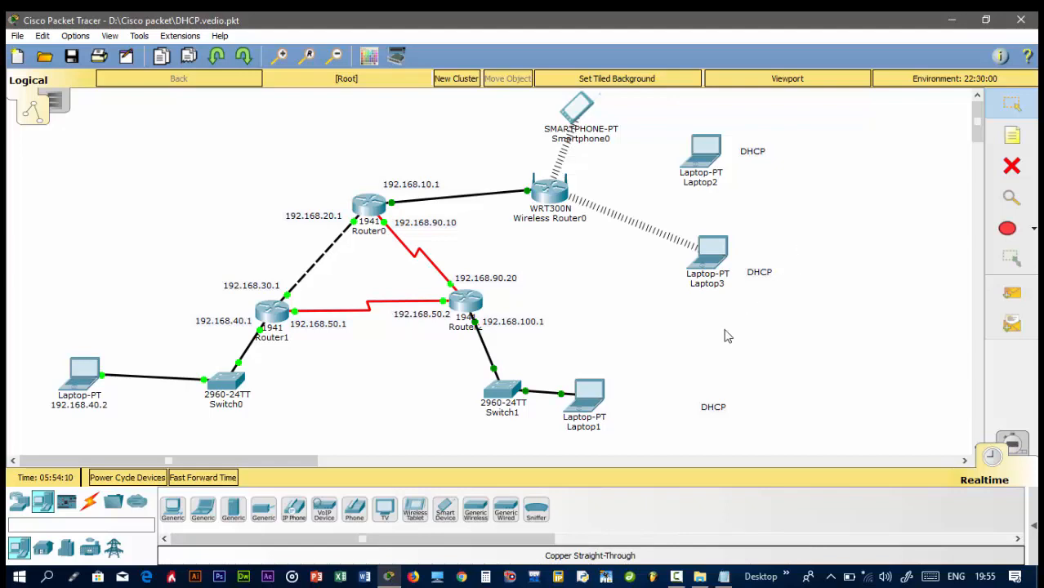
{"action": "left_click_drag", "start_coordinate": [595, 406], "coordinate": [636, 402]}
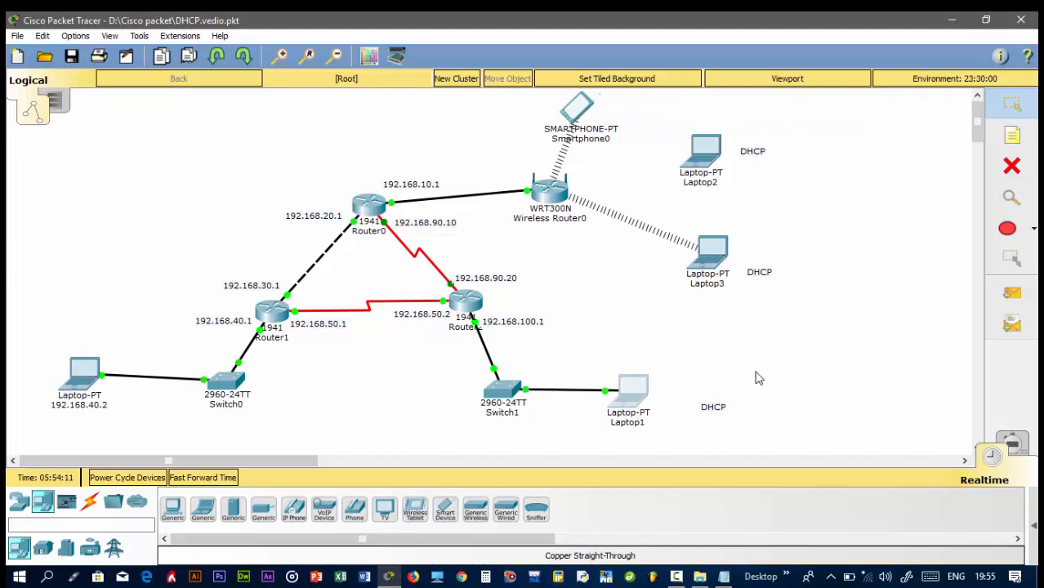
- Install the WPC300N wireless module in Laptop2's empty slot with the laptop powered off, and power it back on
{"action": "left_click", "coordinate": [702, 154]}
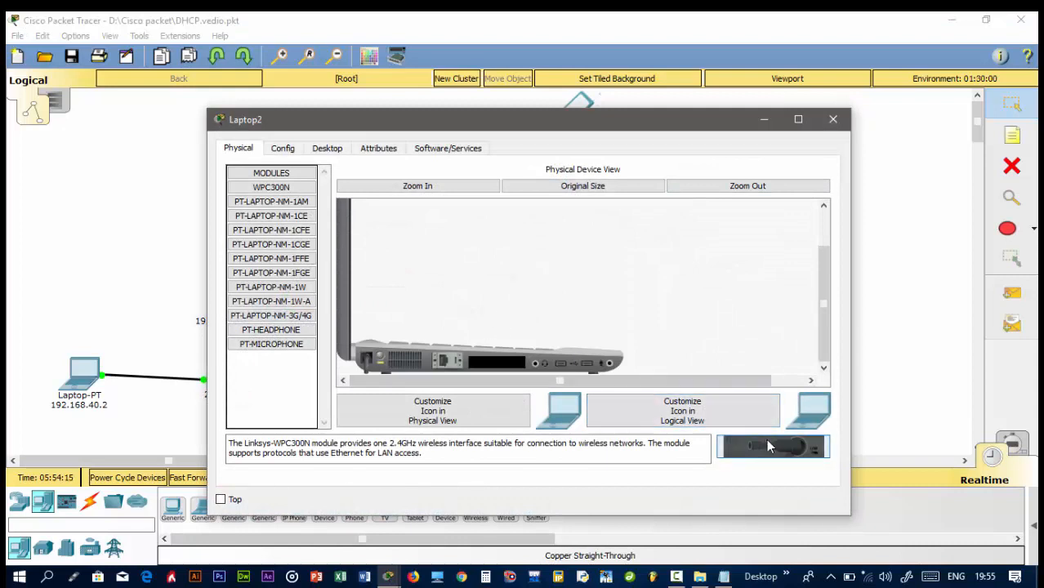
{"action": "left_click_drag", "start_coordinate": [766, 439], "coordinate": [494, 362]}
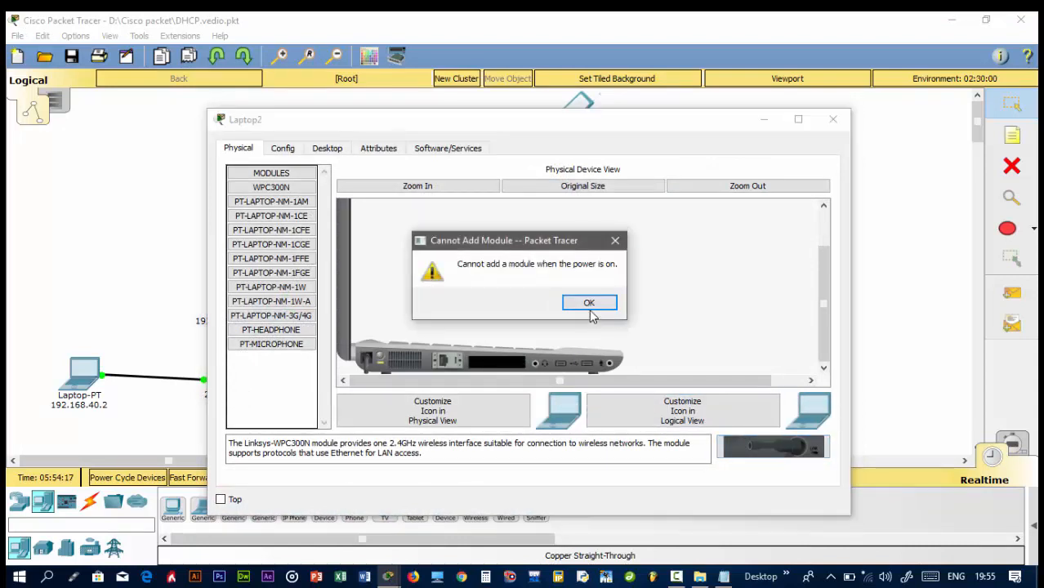
{"action": "left_click", "coordinate": [589, 304]}
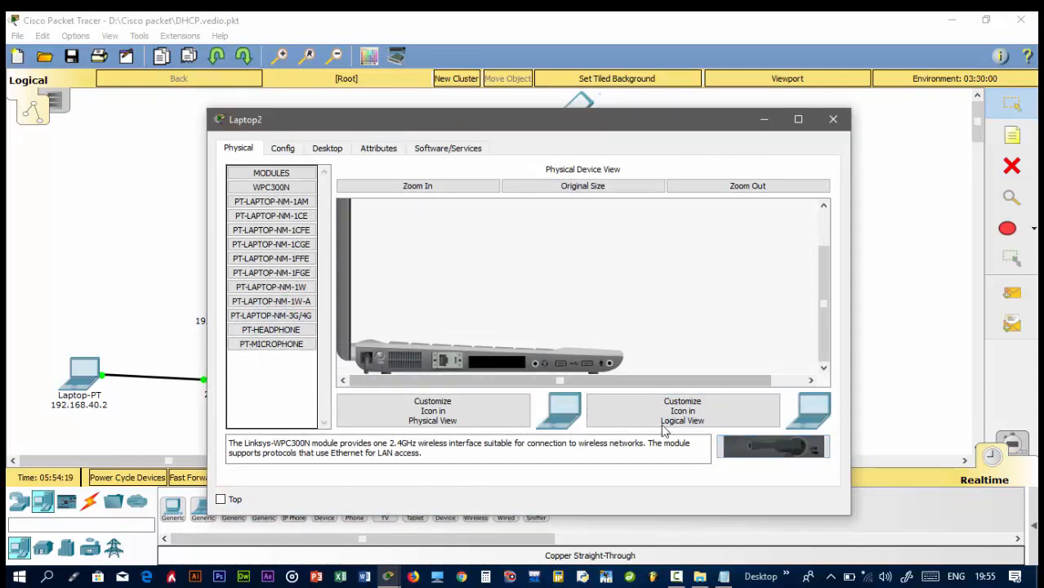
{"action": "left_click_drag", "start_coordinate": [771, 445], "coordinate": [499, 371]}
{"action": "left_click", "coordinate": [833, 120]}
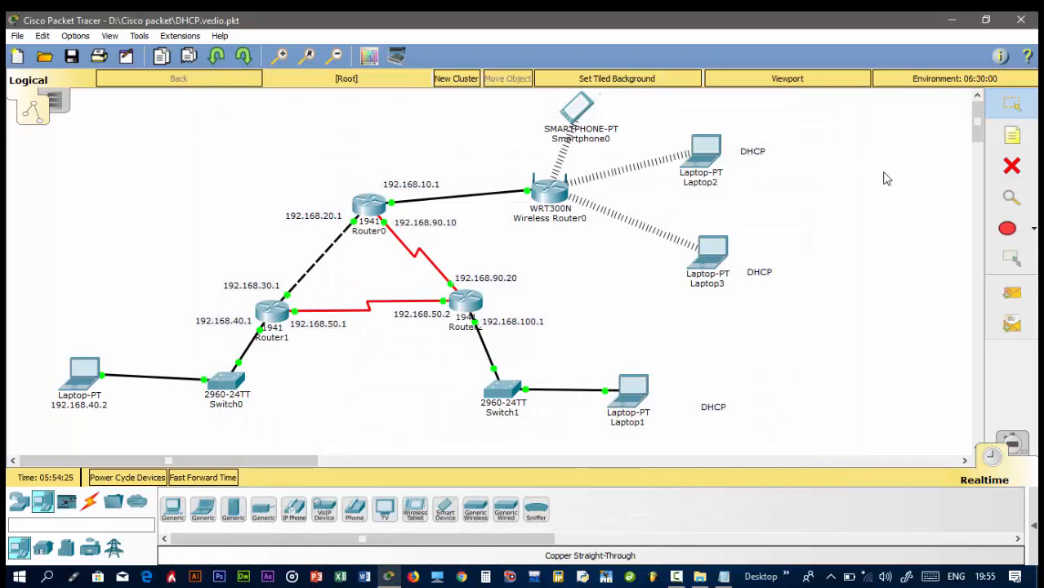
- Check the DHCP-assigned address and default gateway in Laptop2's IP configuration
{"action": "left_click", "coordinate": [696, 163]}
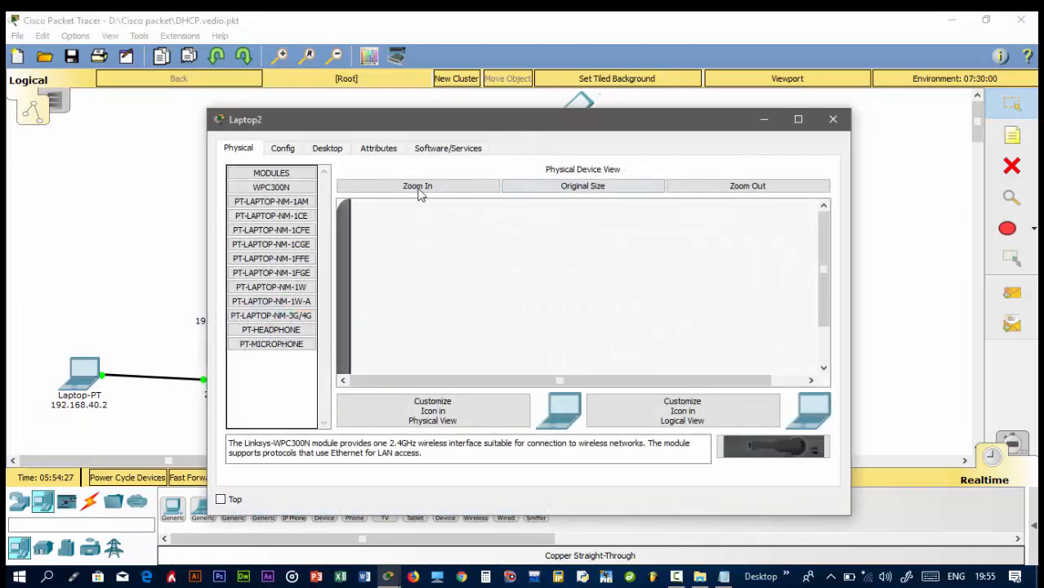
{"action": "left_click", "coordinate": [327, 148]}
{"action": "left_click", "coordinate": [319, 206]}
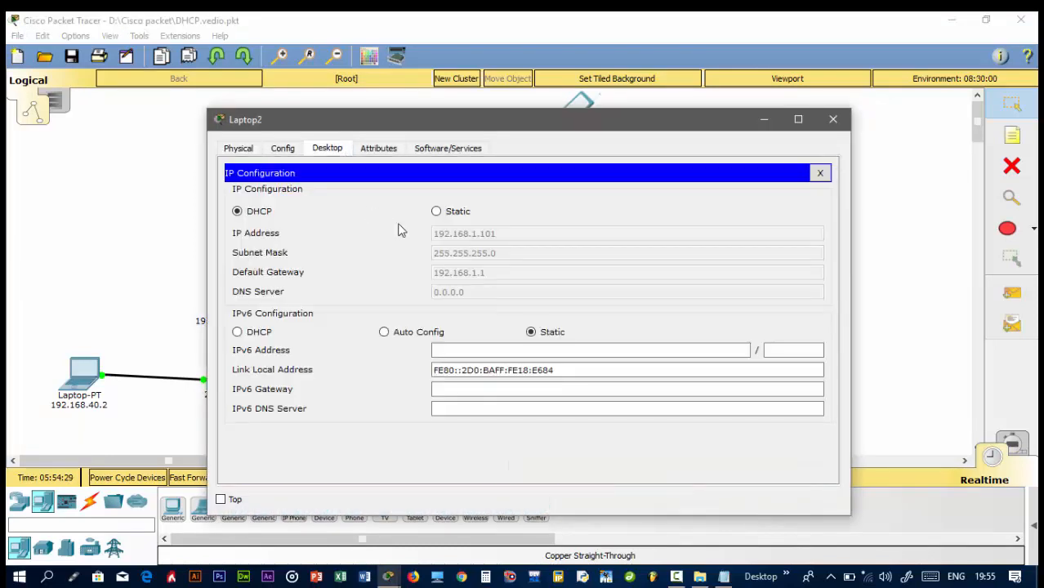
{"action": "left_click_drag", "start_coordinate": [604, 129], "coordinate": [378, 246]}
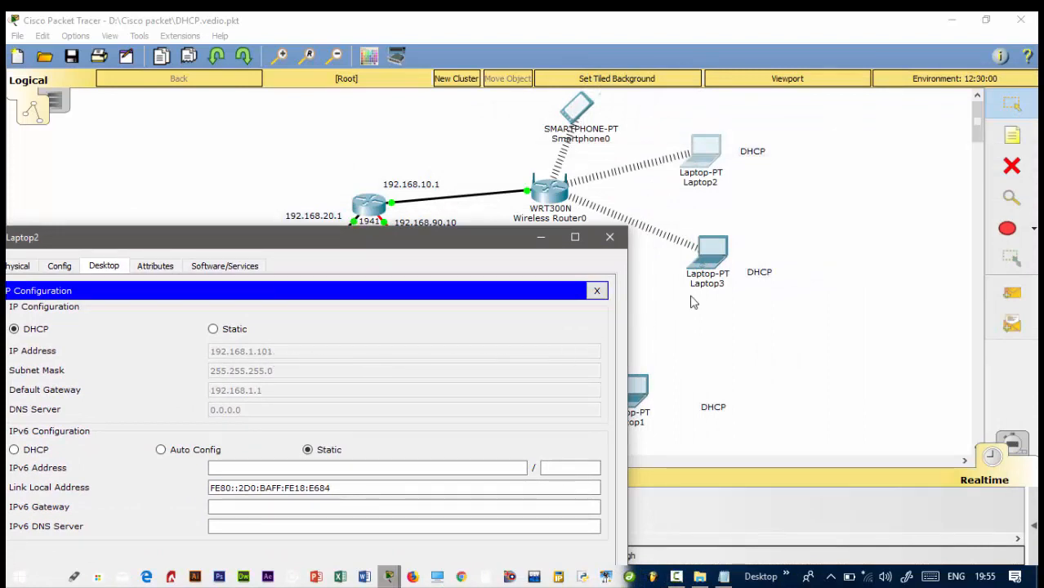
- Check the LAN IP address and subnet mask of Wireless Router0
{"action": "left_click", "coordinate": [544, 198]}
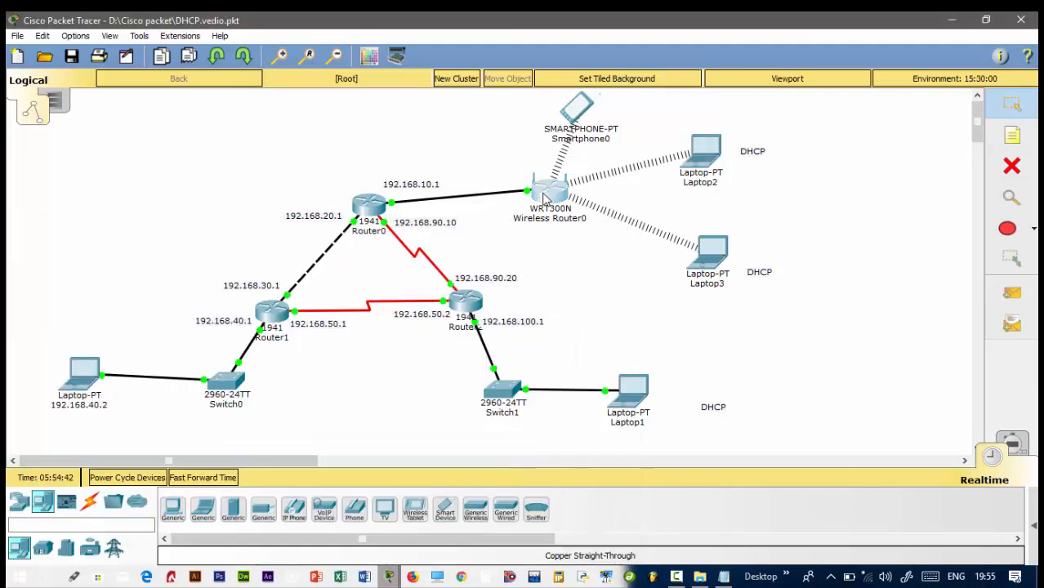
{"action": "left_click", "coordinate": [271, 148]}
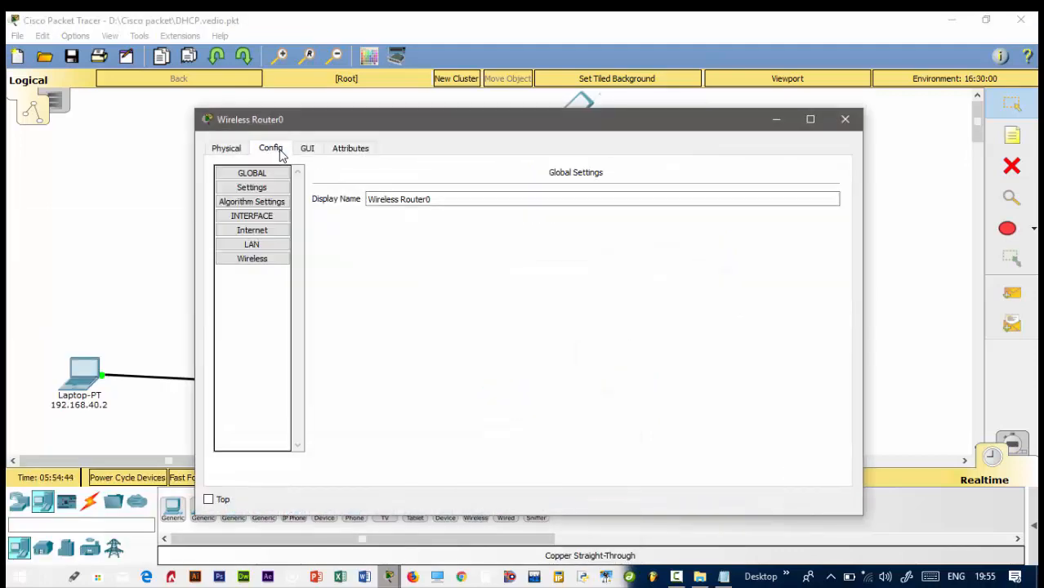
{"action": "left_click", "coordinate": [269, 245]}
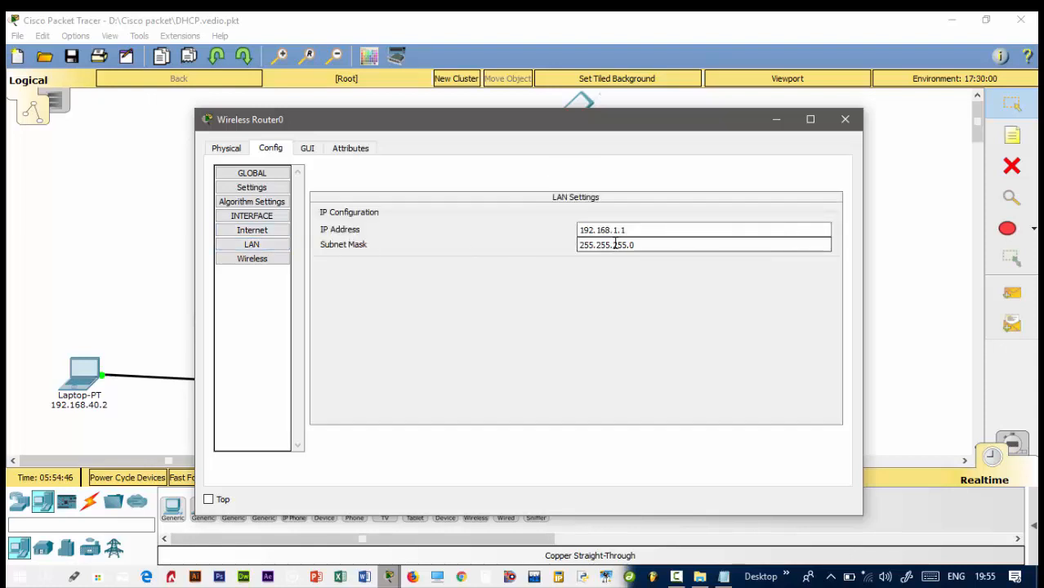
{"action": "left_click", "coordinate": [845, 119]}
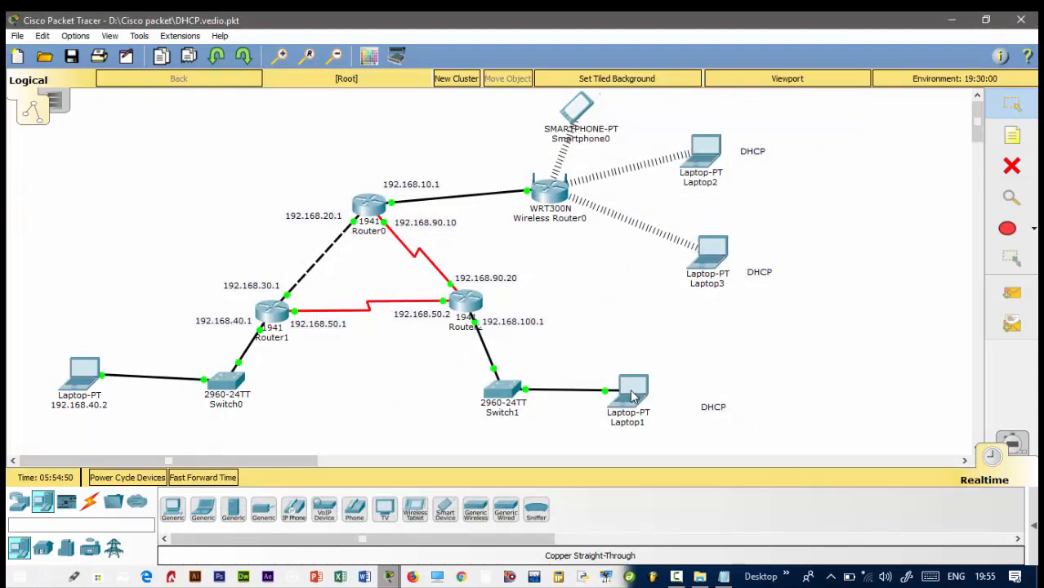
- Check the DHCP-assigned address in Laptop1's IP configuration
{"action": "mouse_move", "coordinate": [632, 396]}
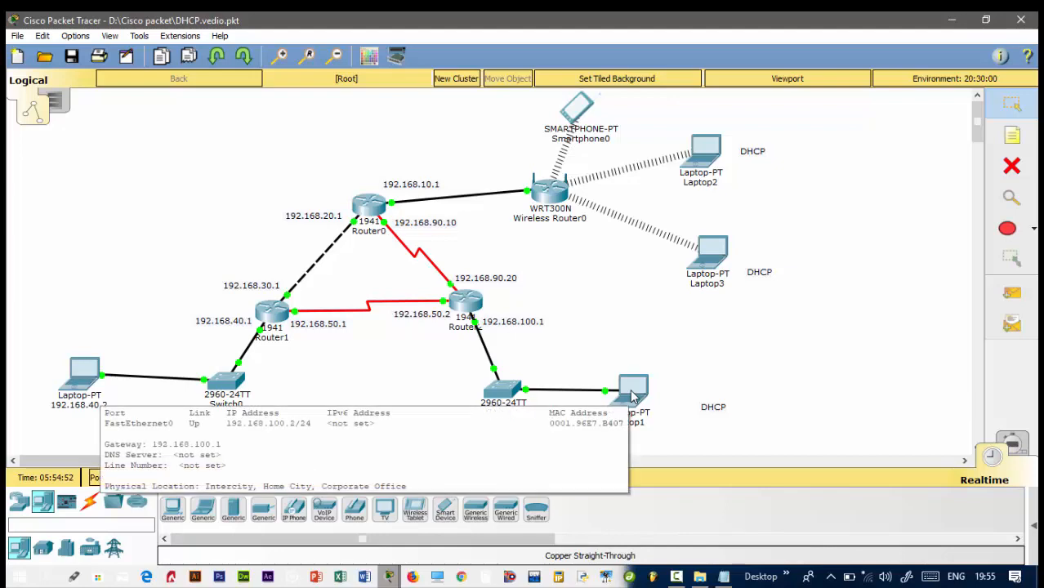
{"action": "left_click", "coordinate": [631, 392]}
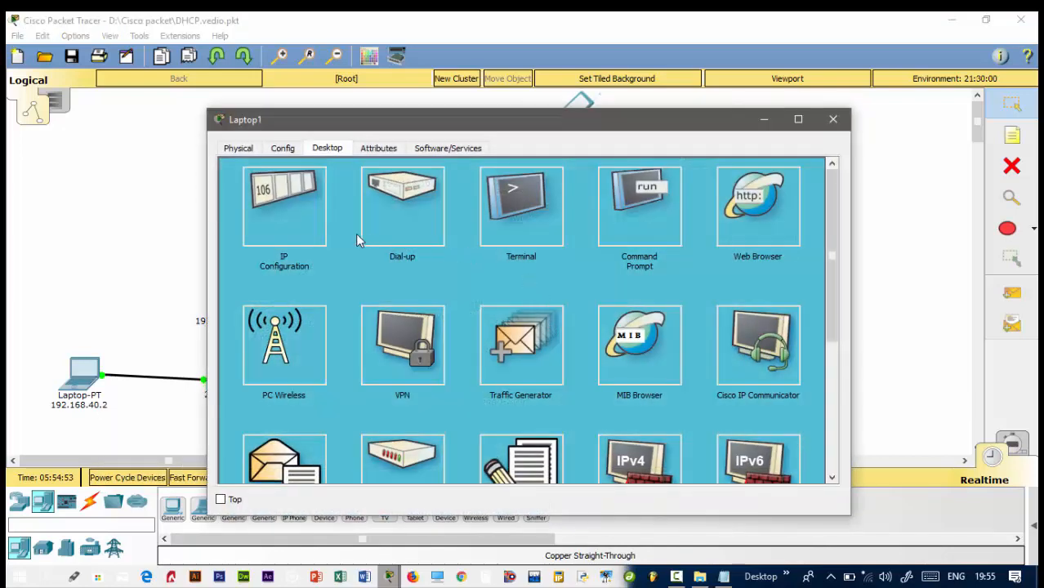
{"action": "left_click", "coordinate": [307, 220]}
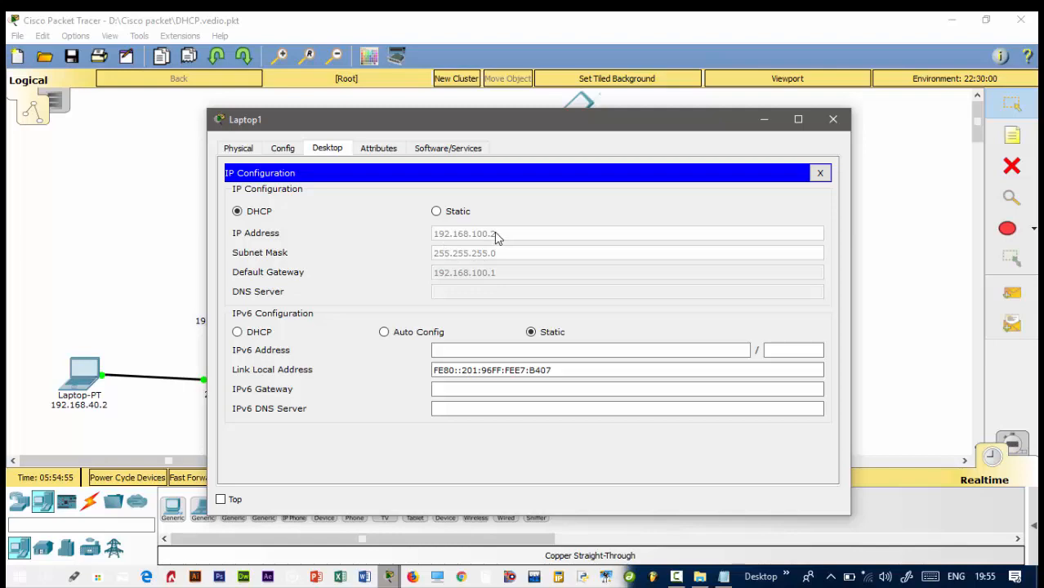
{"action": "left_click", "coordinate": [832, 119]}
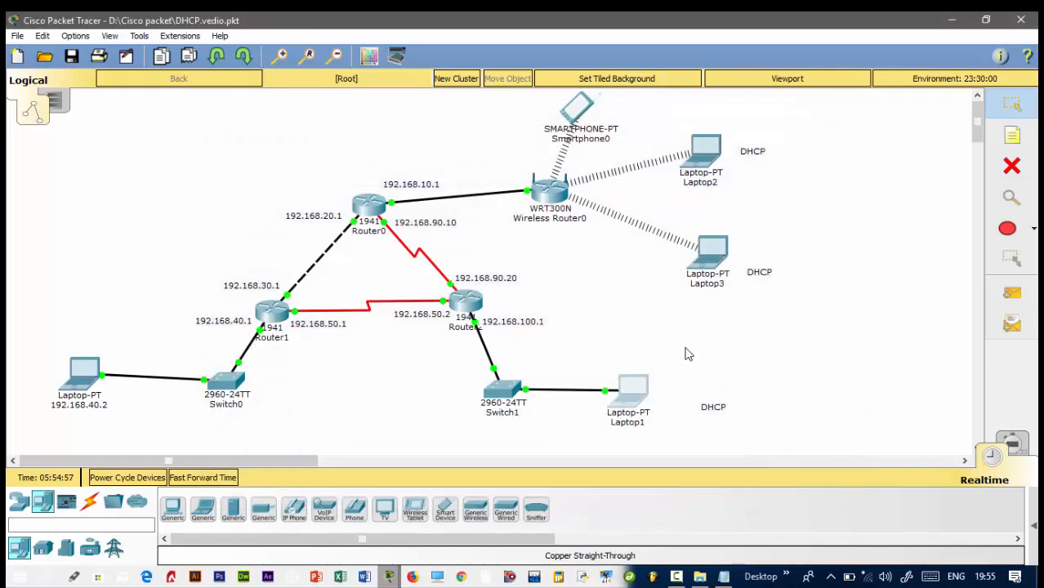
- Ping 192.168.100.2 from the command prompt of the laptop labelled 192.168.40.2
{"action": "left_click", "coordinate": [84, 380]}
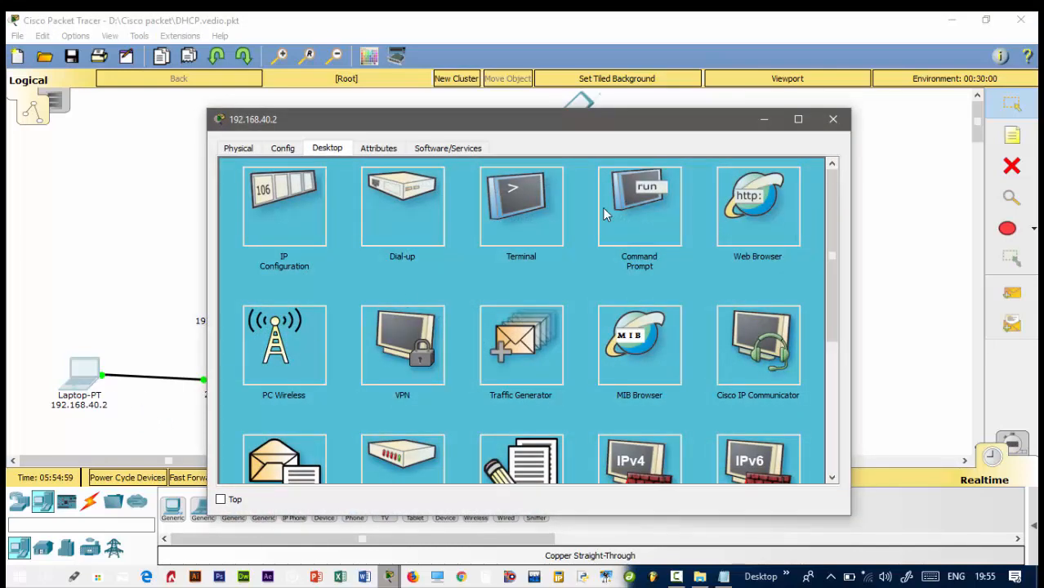
{"action": "left_click", "coordinate": [645, 200]}
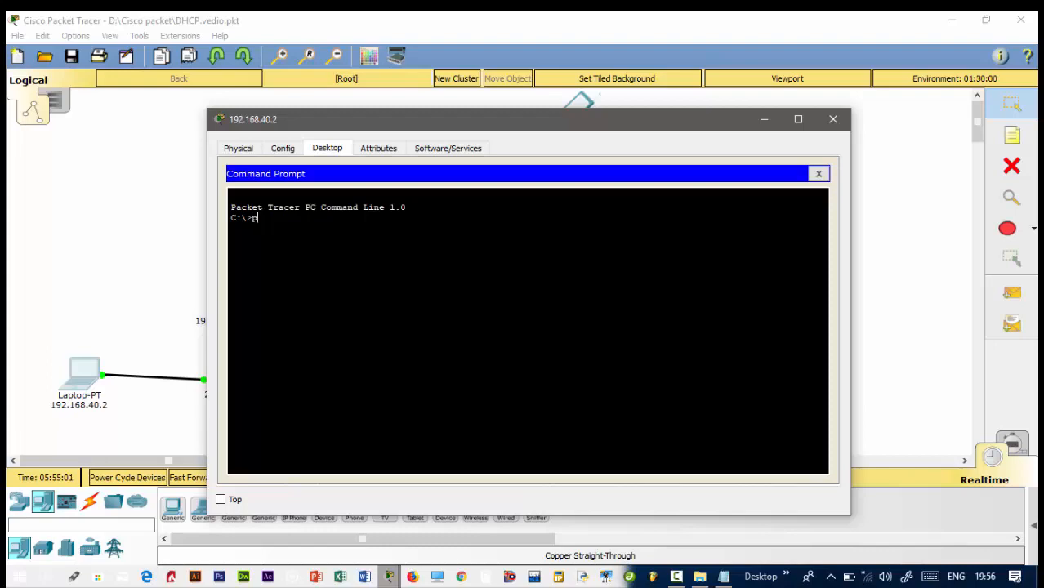
{"action": "type", "text": "ping 192"}
{"action": "type", "text": ".168.100.2"}
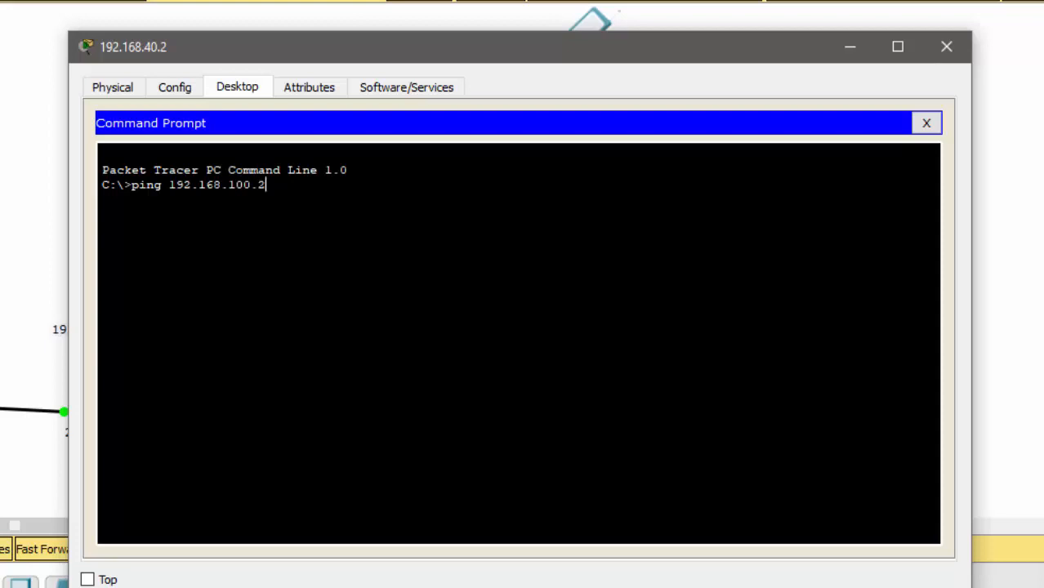
{"action": "key", "text": "Return"}
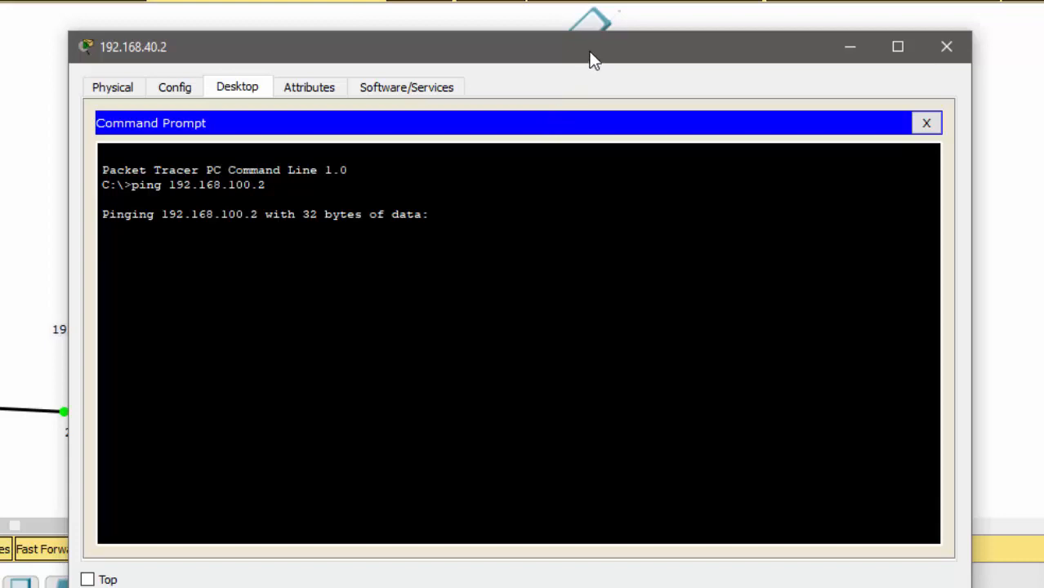
{"action": "left_click_drag", "start_coordinate": [594, 59], "coordinate": [383, 62]}
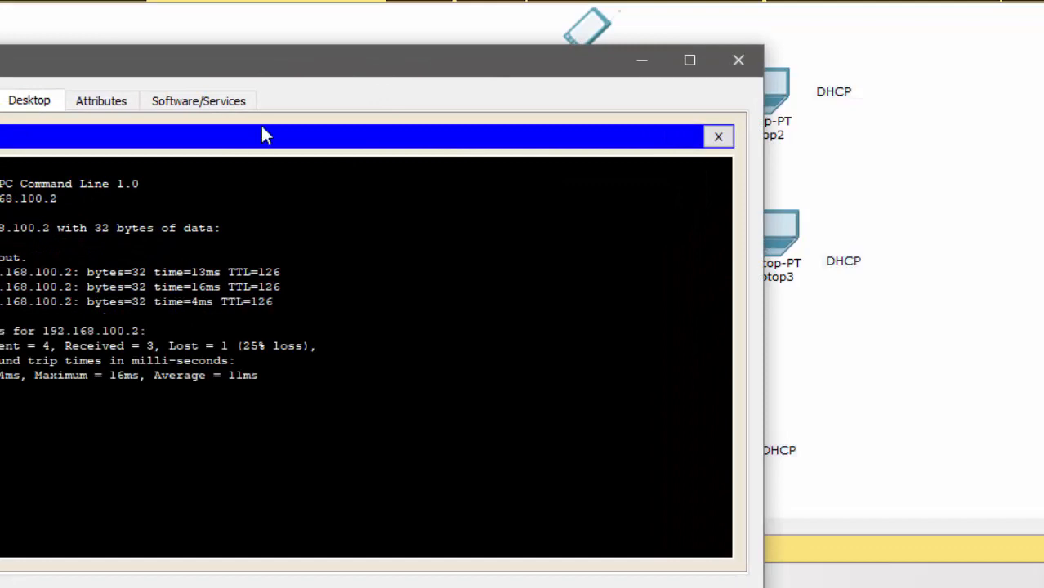
{"action": "left_click_drag", "start_coordinate": [299, 71], "coordinate": [735, 356]}
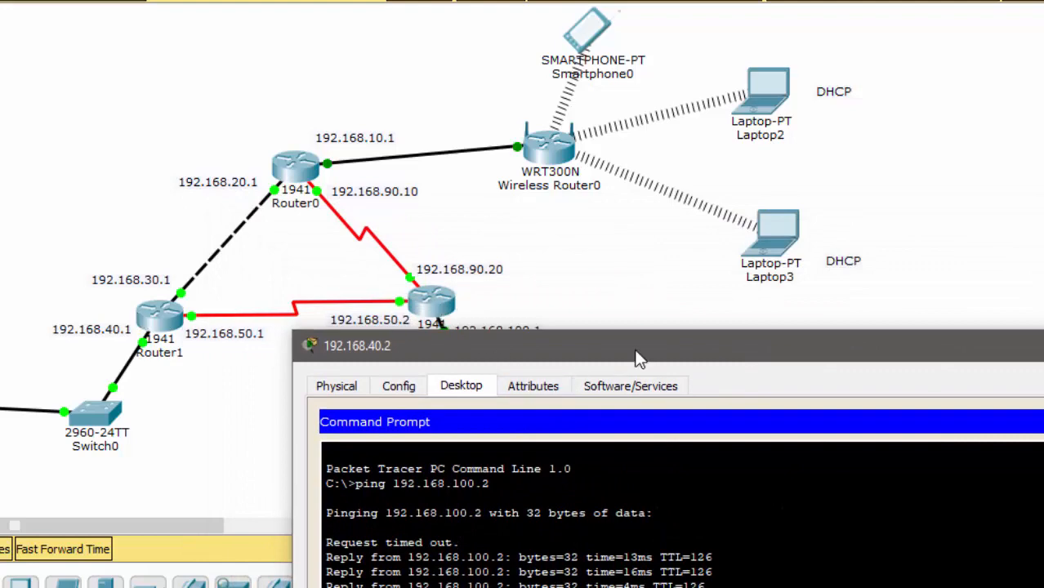
- Ping 192.168.100.1 from the laptop labelled 192.168.40.2, close its window and move that laptop slightly closer to Switch0
{"action": "left_click_drag", "start_coordinate": [639, 359], "coordinate": [384, 38]}
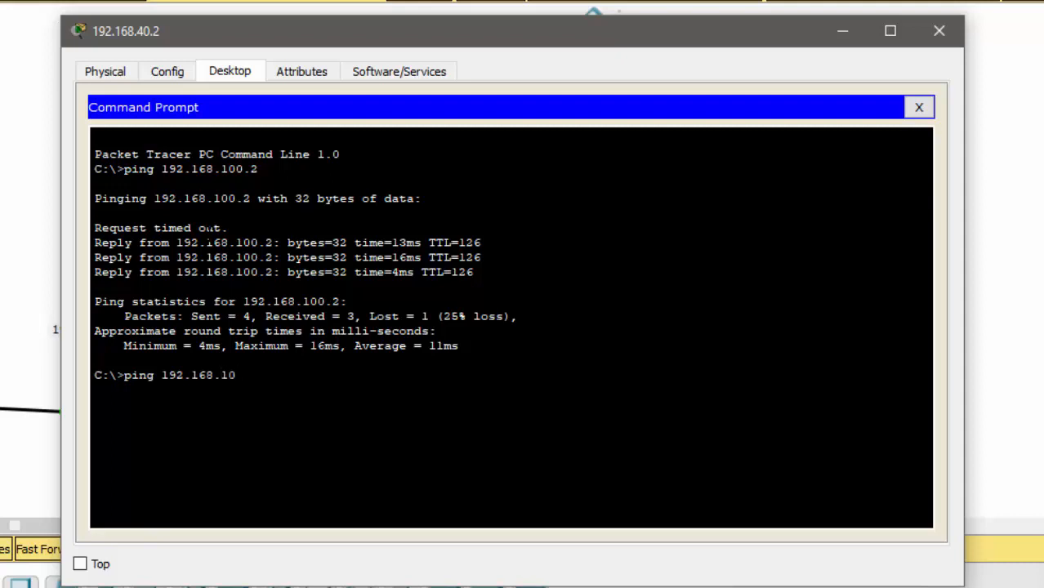
{"action": "key", "text": "Return"}
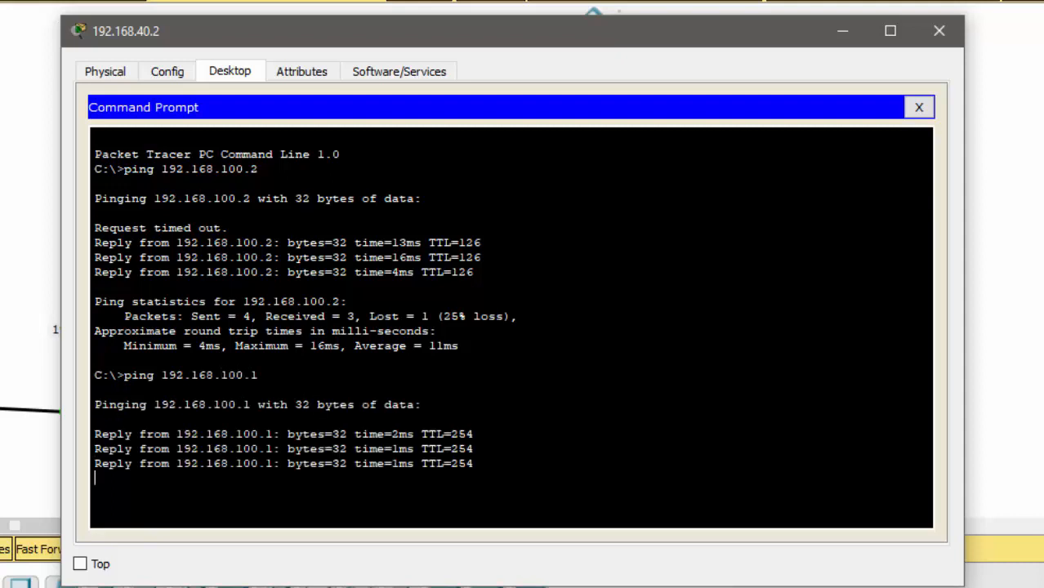
{"action": "left_click", "coordinate": [465, 389]}
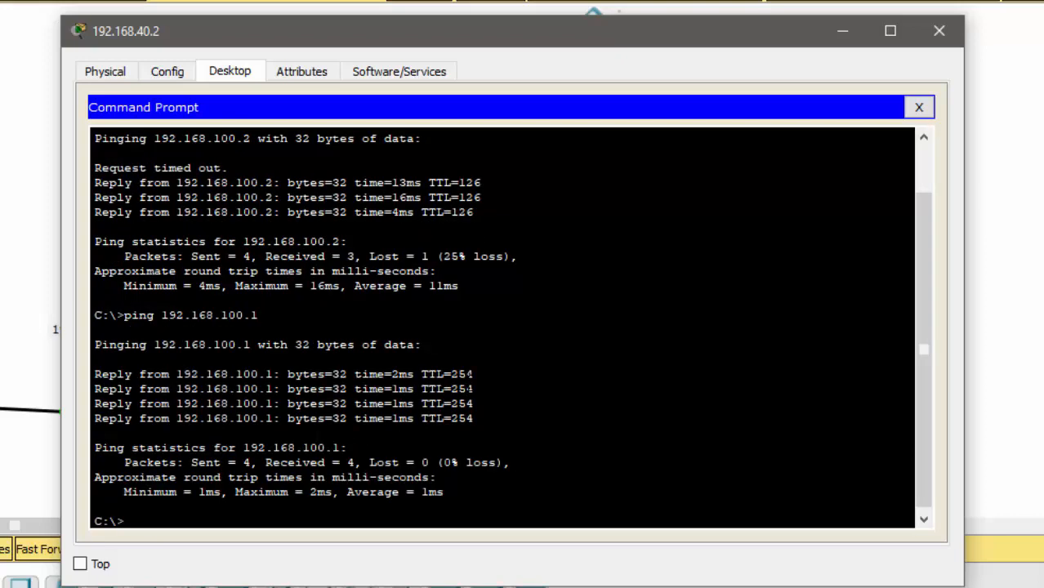
{"action": "left_click_drag", "start_coordinate": [473, 374], "coordinate": [99, 374]}
{"action": "left_click", "coordinate": [149, 396]}
{"action": "left_click", "coordinate": [939, 30]}
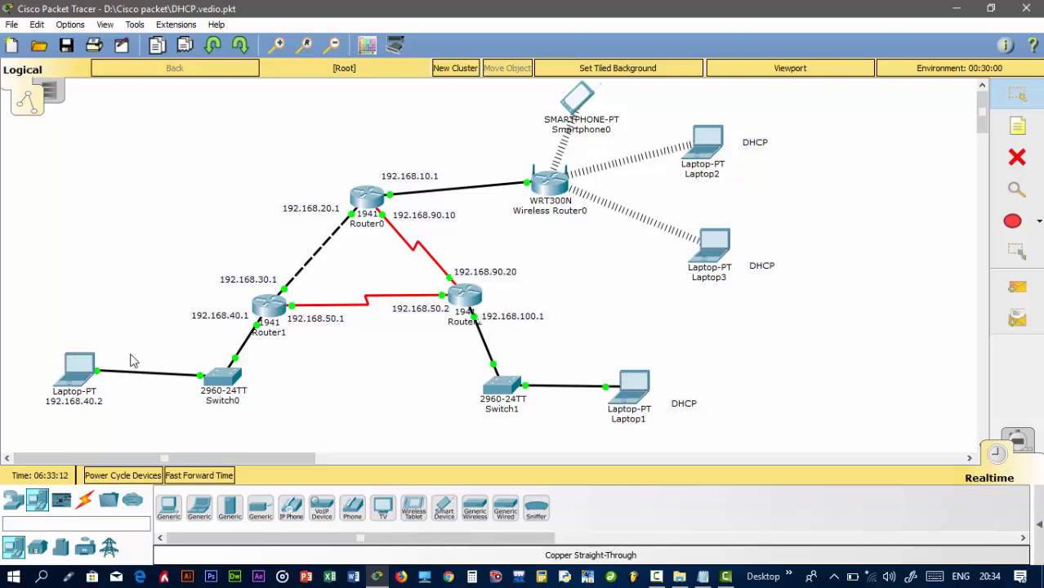
{"action": "left_click_drag", "start_coordinate": [84, 372], "coordinate": [101, 385]}
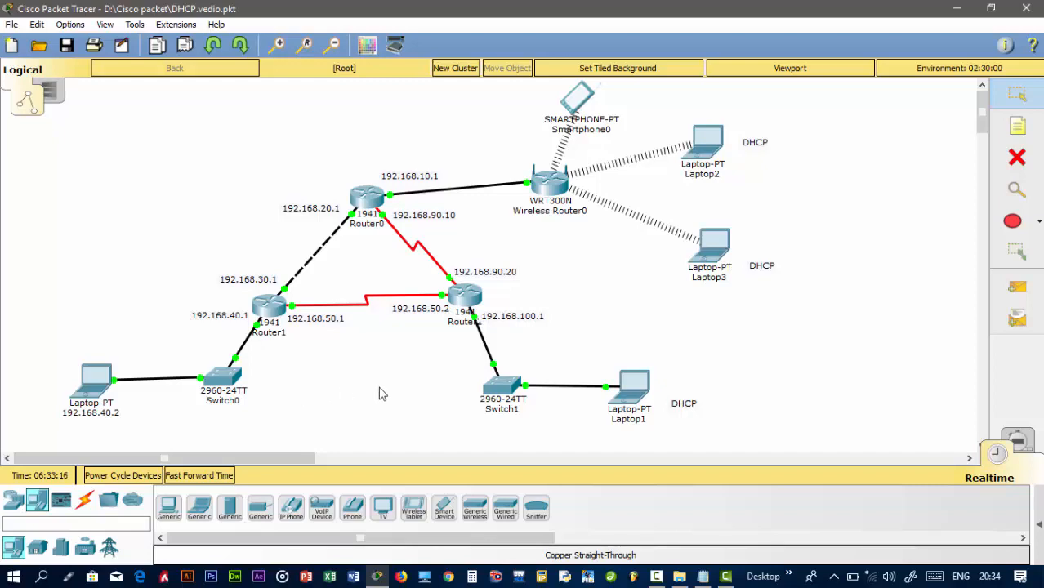